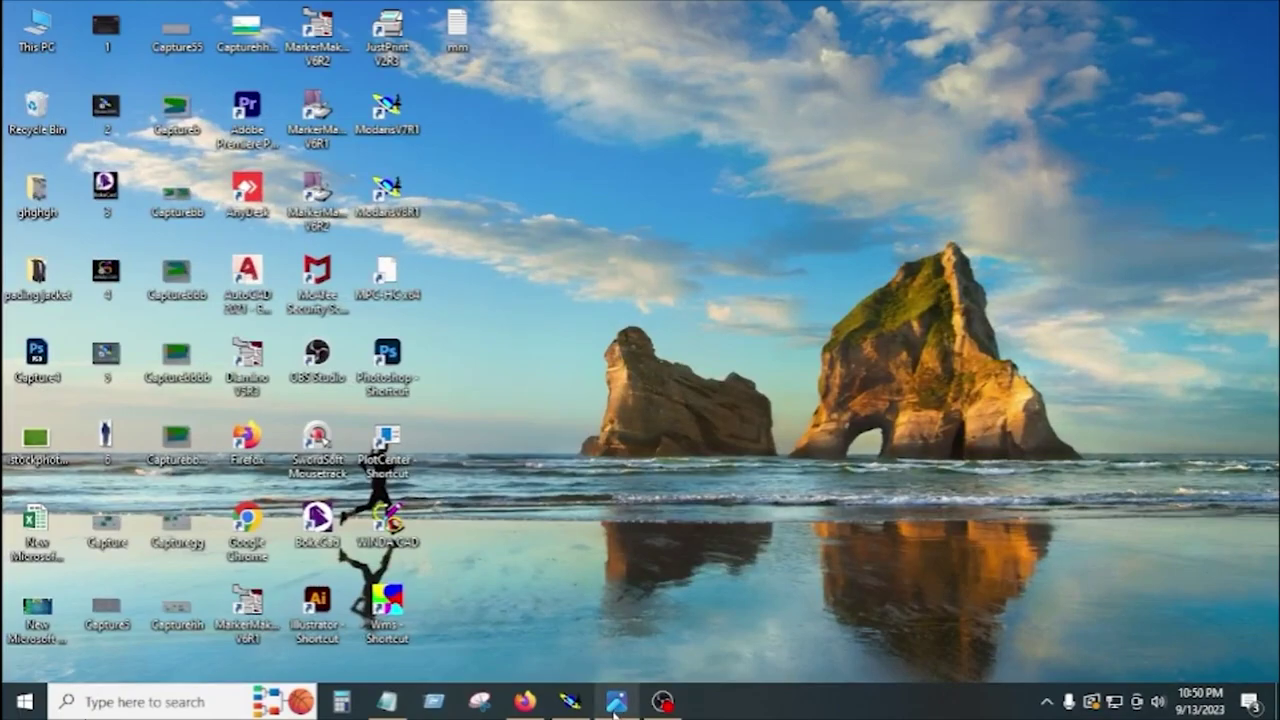
Open mens shirt.PNG and zoom and pan until the M to 5XL size table header is readable
click(614, 705)
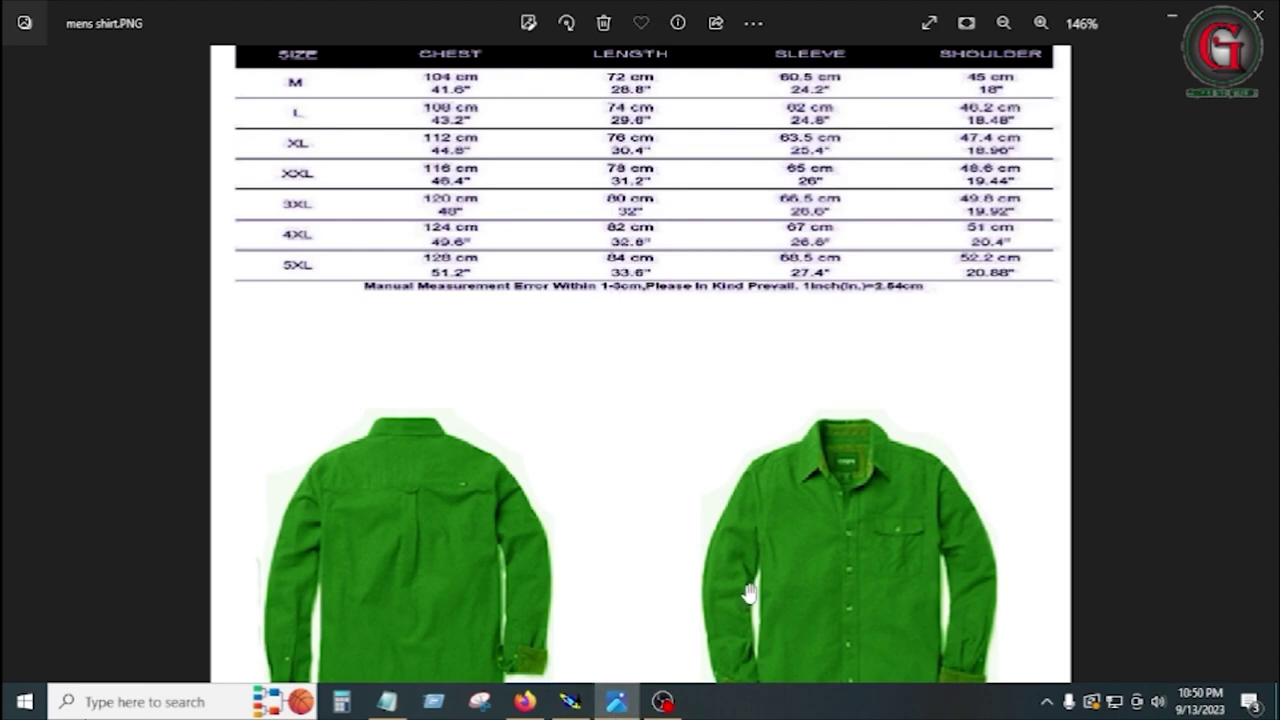
scroll(748, 588, down, 1)
scroll(748, 588, down, 1)
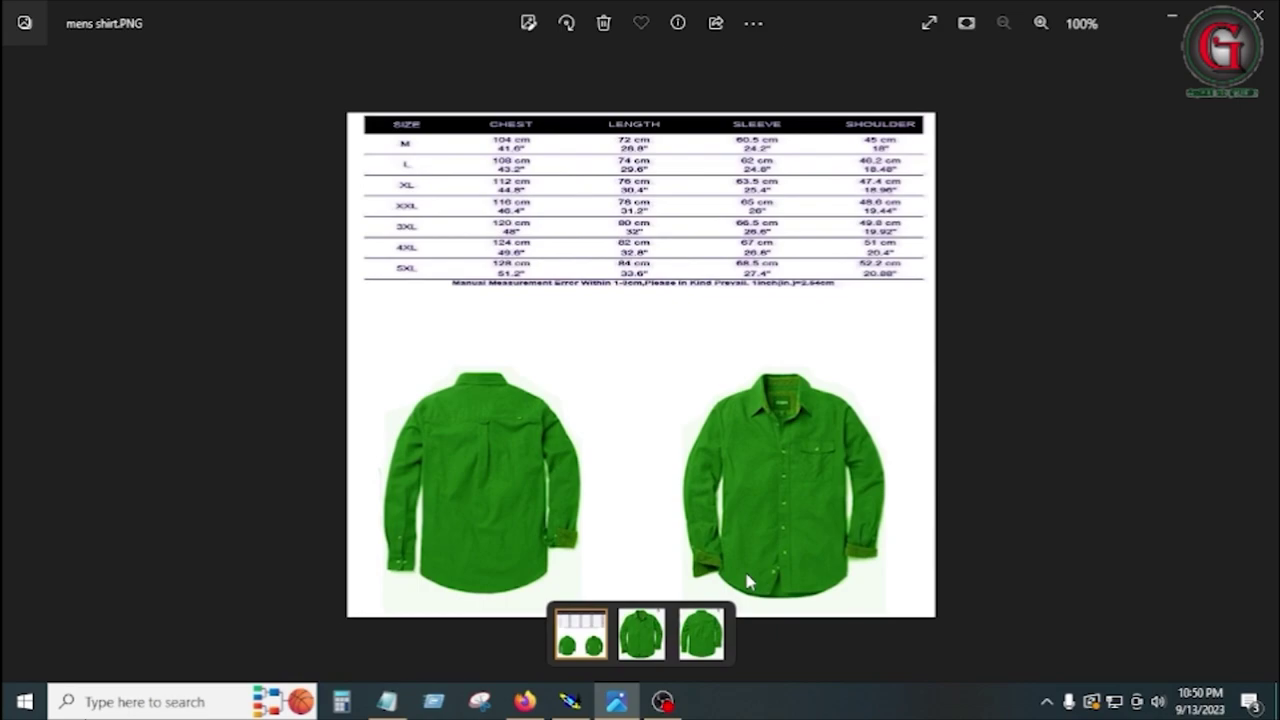
scroll(748, 582, up, 1)
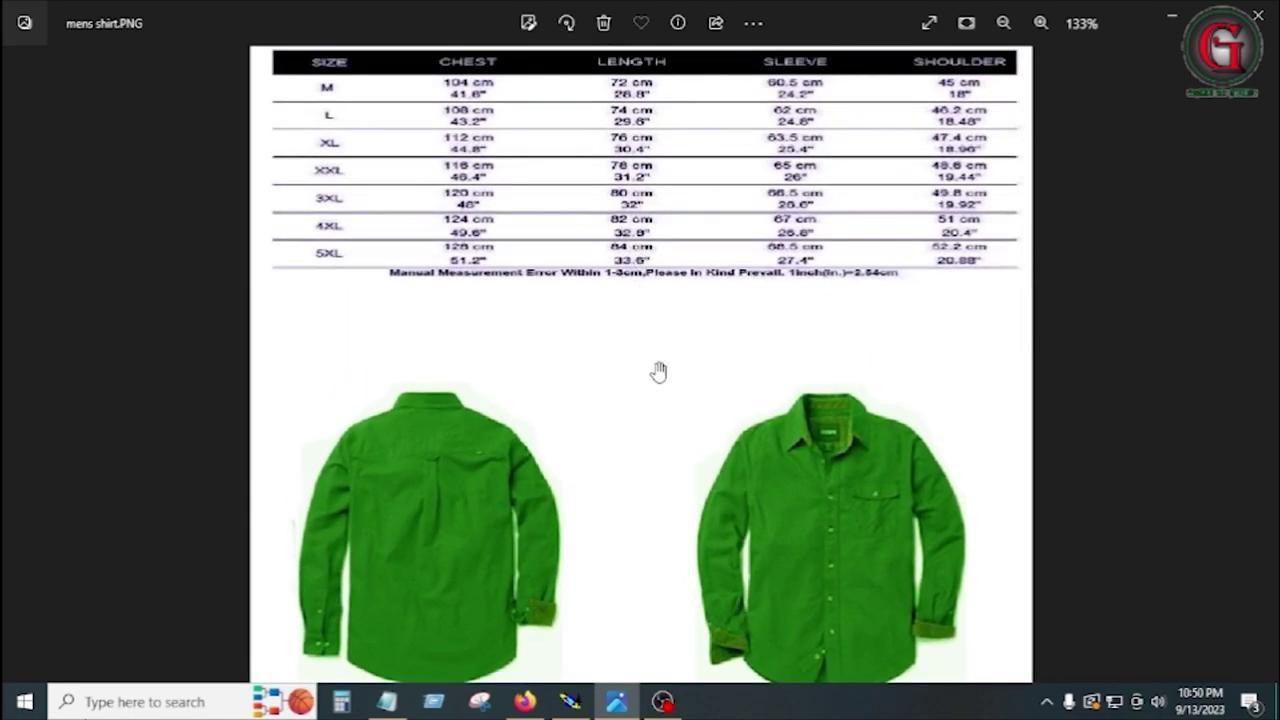
scroll(658, 370, up, 1)
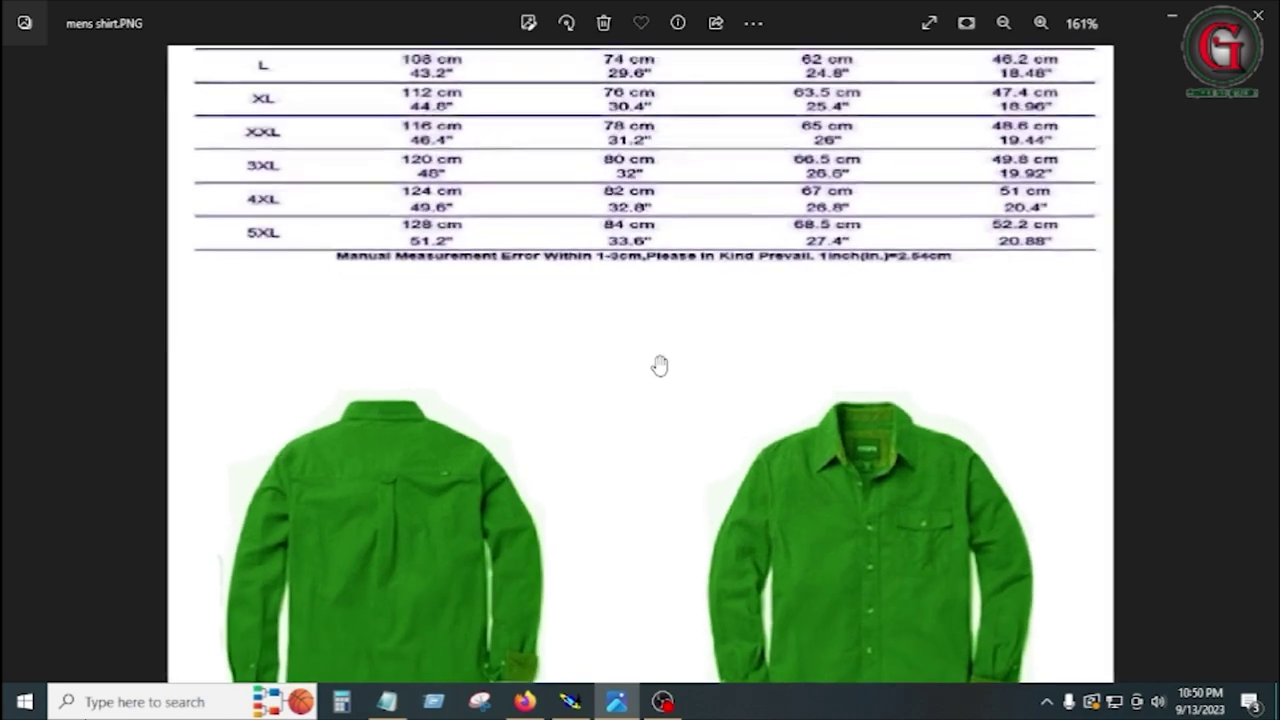
scroll(657, 365, down, 2)
scroll(658, 365, down, 1)
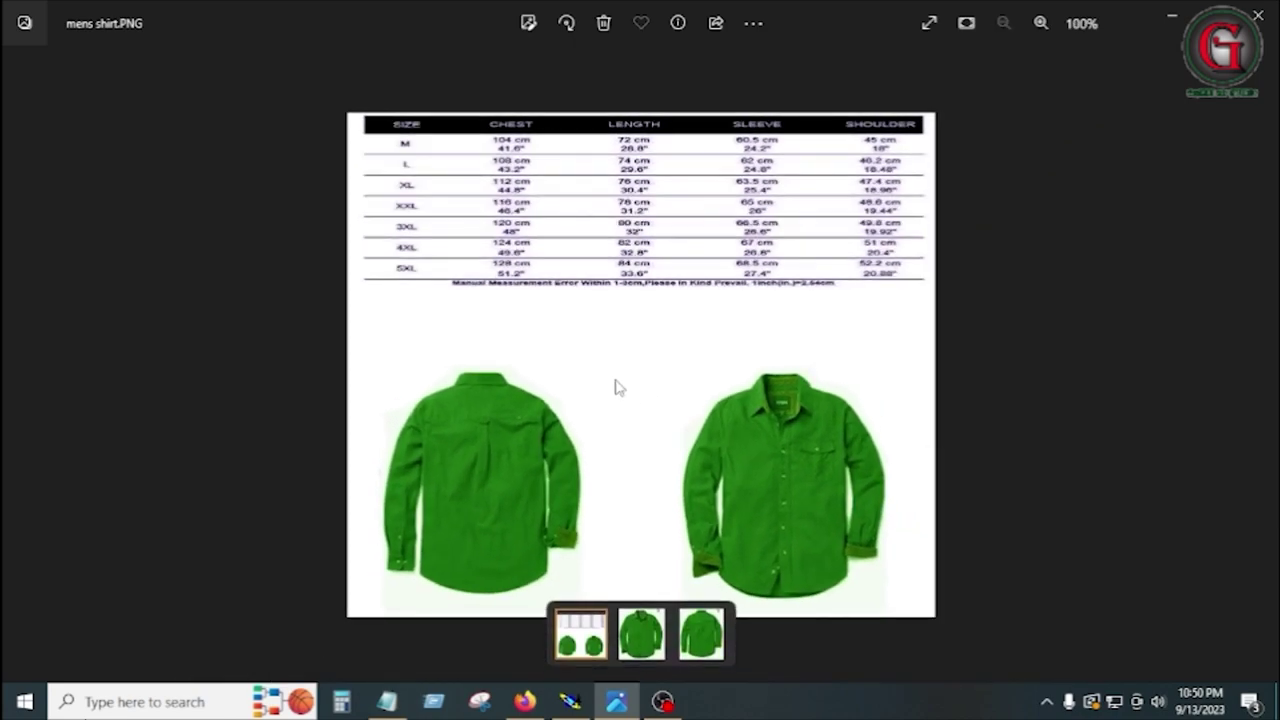
scroll(612, 236, up, 1)
scroll(607, 210, up, 2)
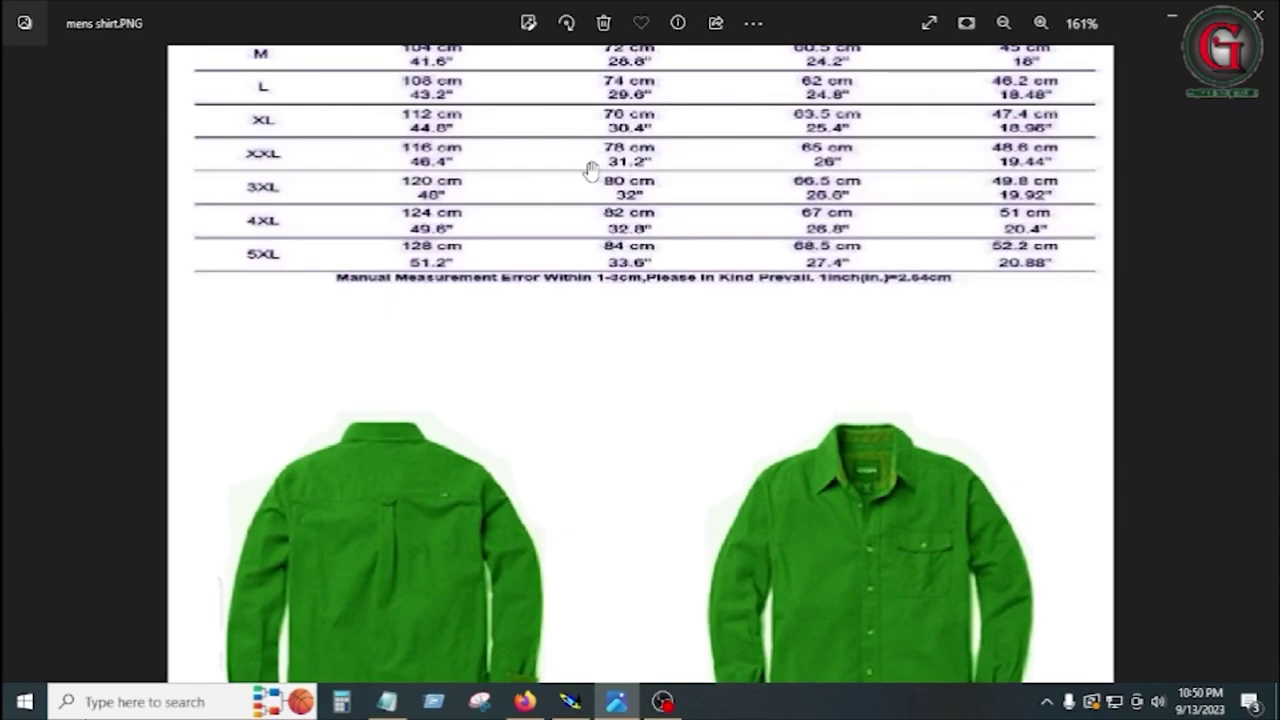
drag(586, 166, 580, 331)
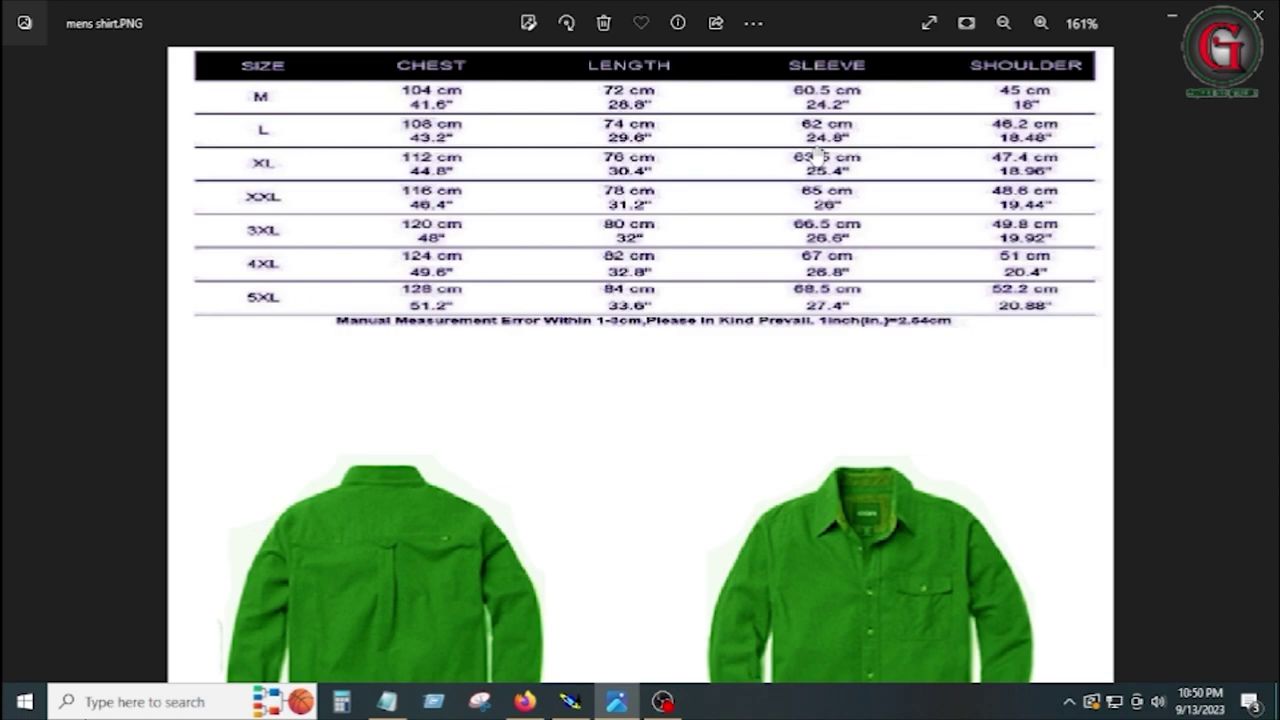
Box-select every pattern piece on the Modaris sheet, then go back to the size chart image
key(alt+Tab)
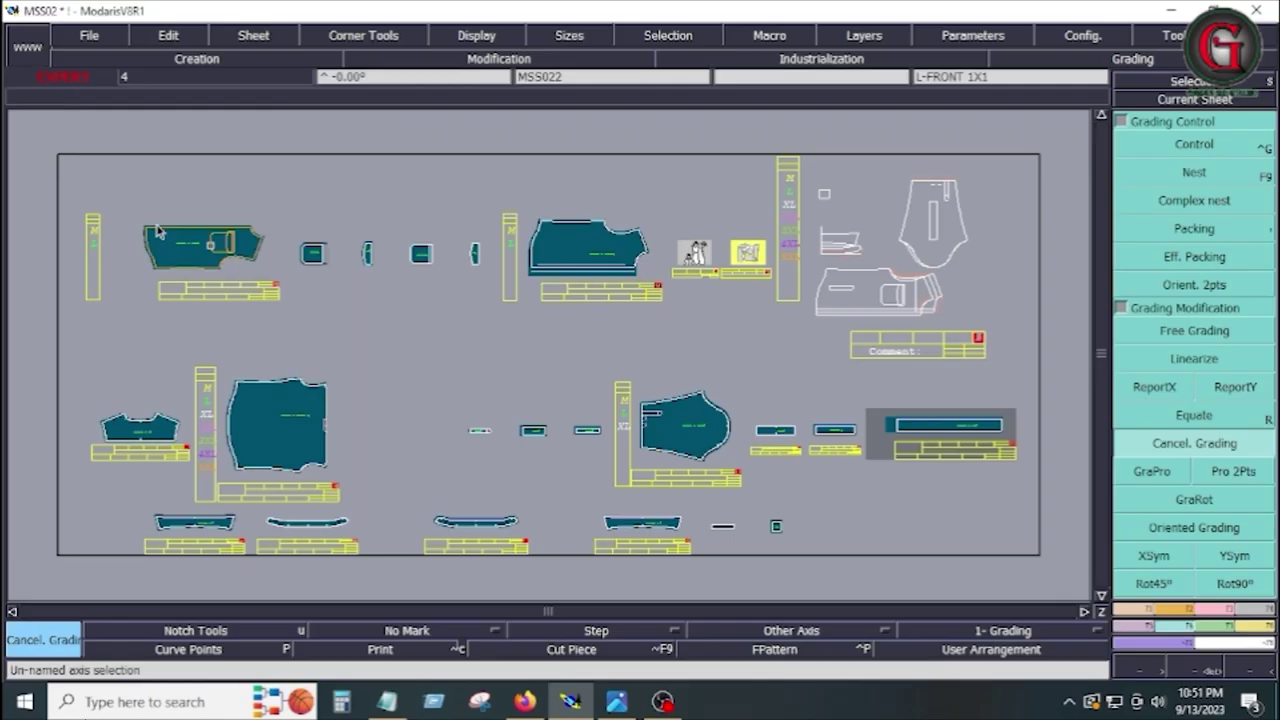
mouse_move(55, 152)
mouse_down()
mouse_move(512, 315)
mouse_move(1048, 571)
mouse_up()
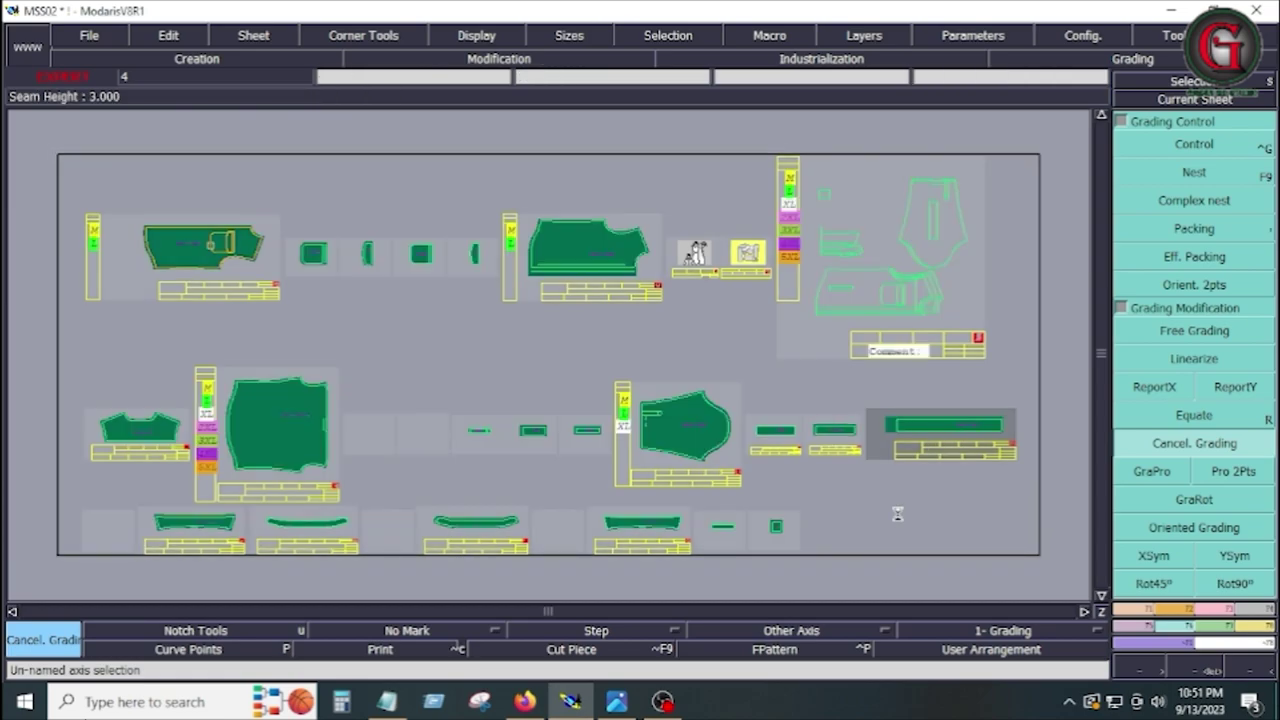
key(alt+Tab)
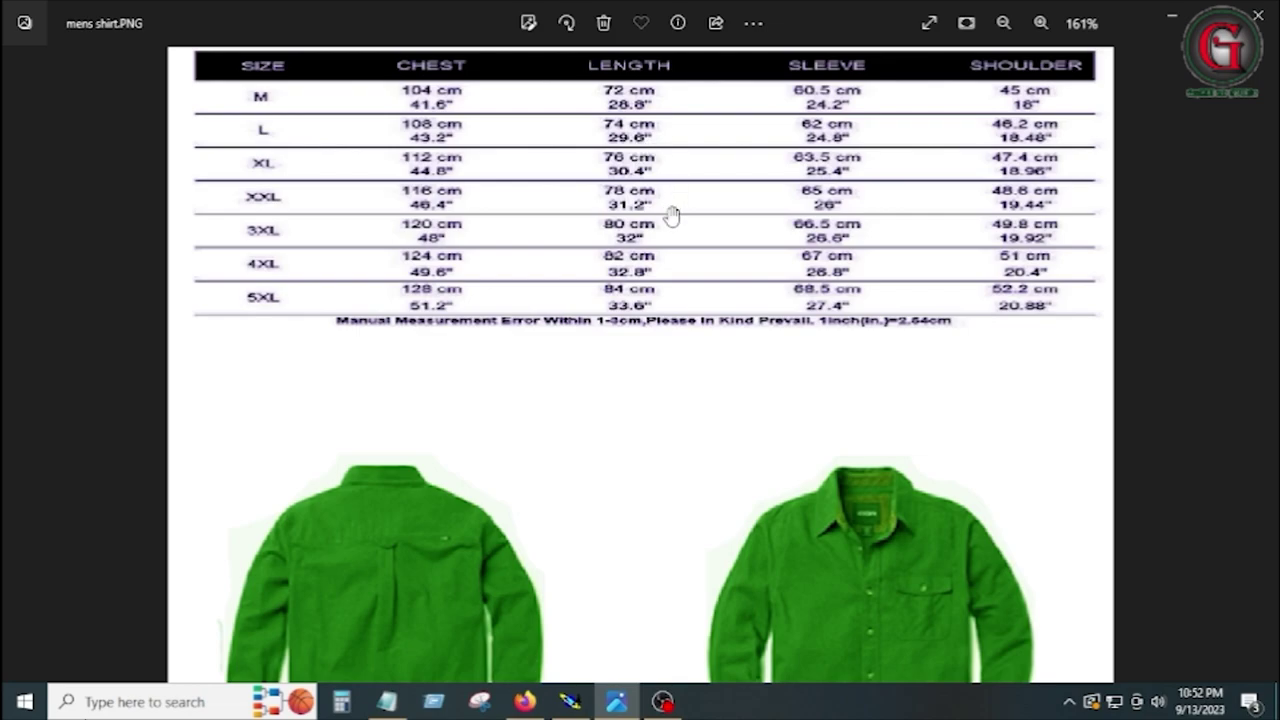
scroll(642, 96, down, 2)
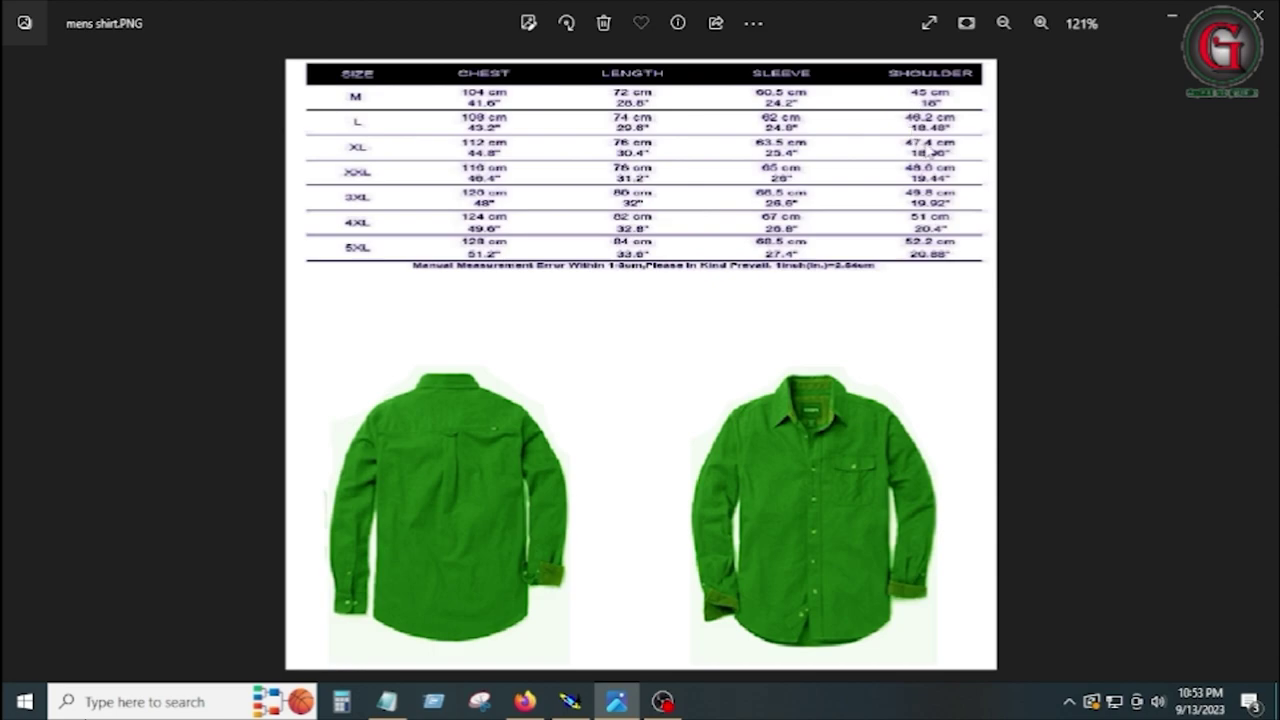
scroll(930, 150, up, 2)
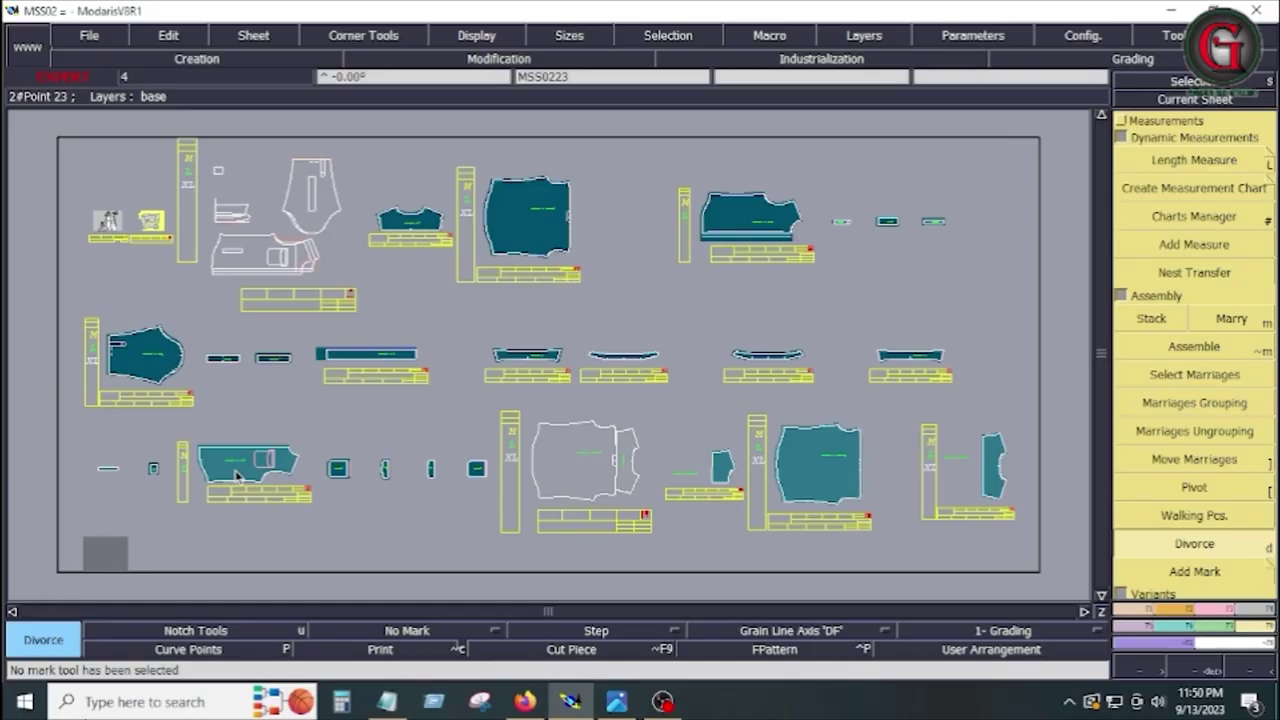
Zoom in on the shirt front piece and set the length unit to centimetres
click(237, 476)
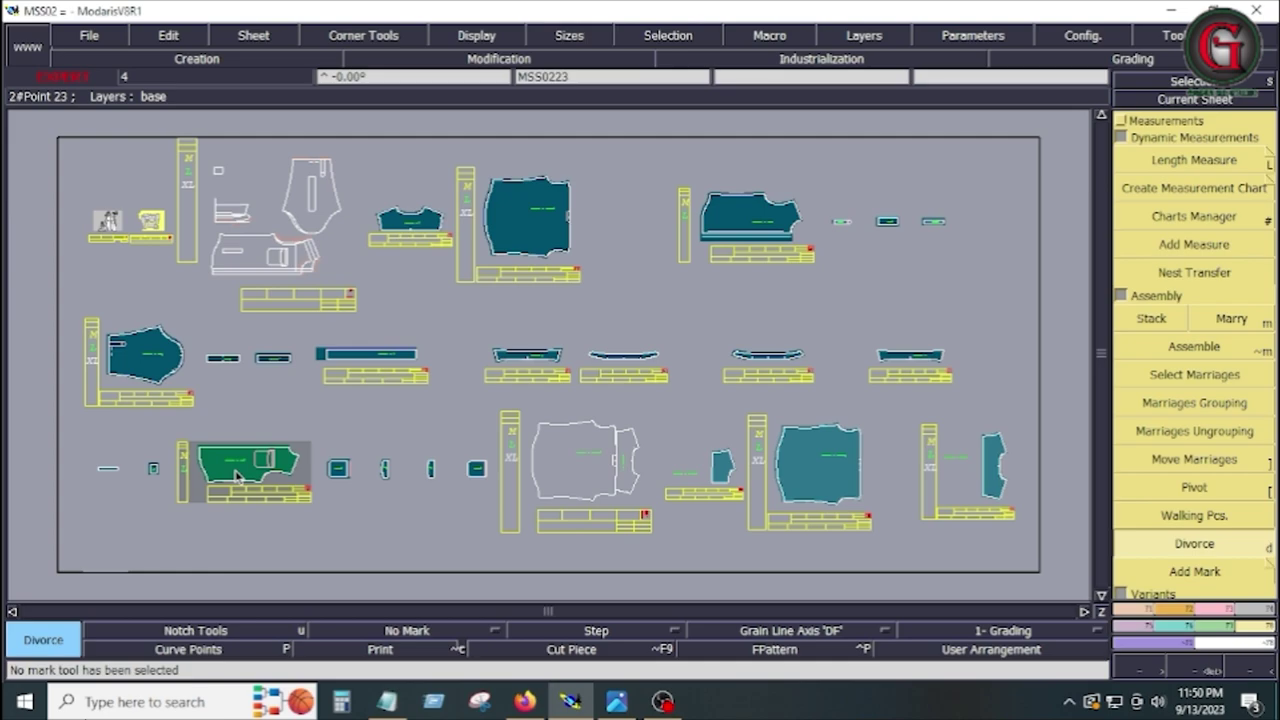
key(F3)
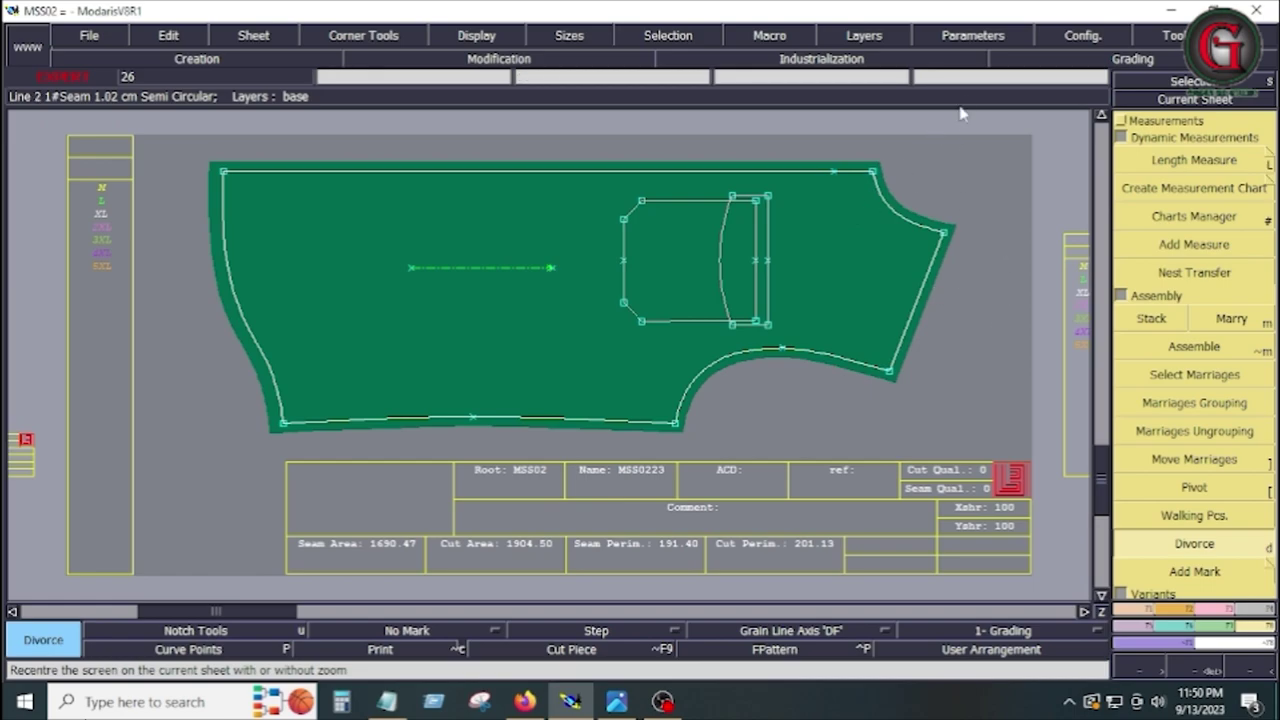
click(979, 37)
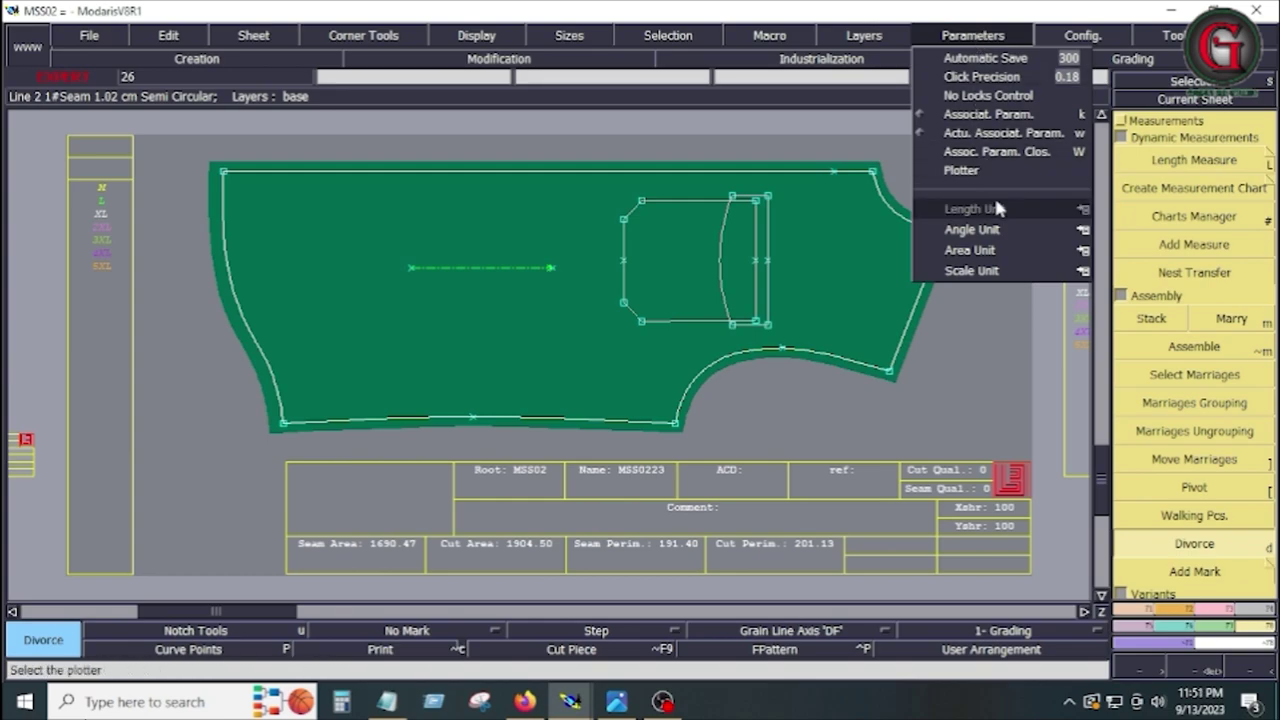
mouse_move(975, 209)
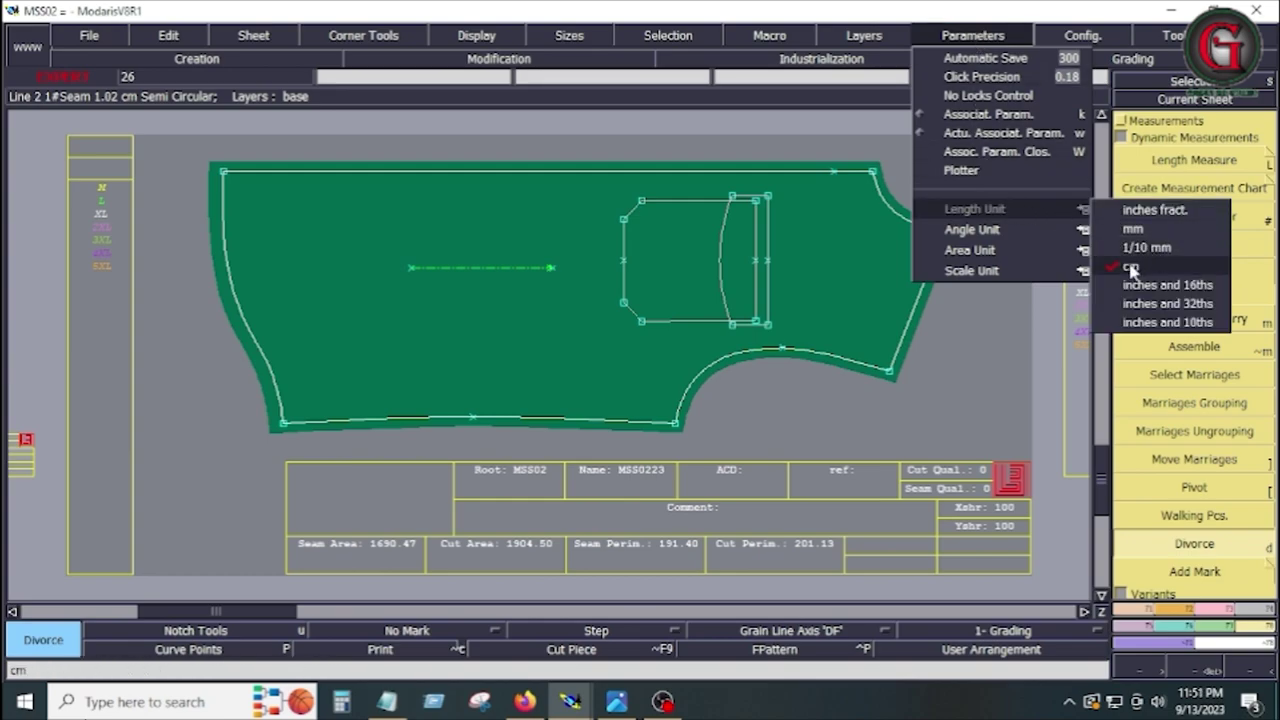
click(1129, 264)
Display the outlines of all graded sizes and start the Grading Control tool
click(997, 324)
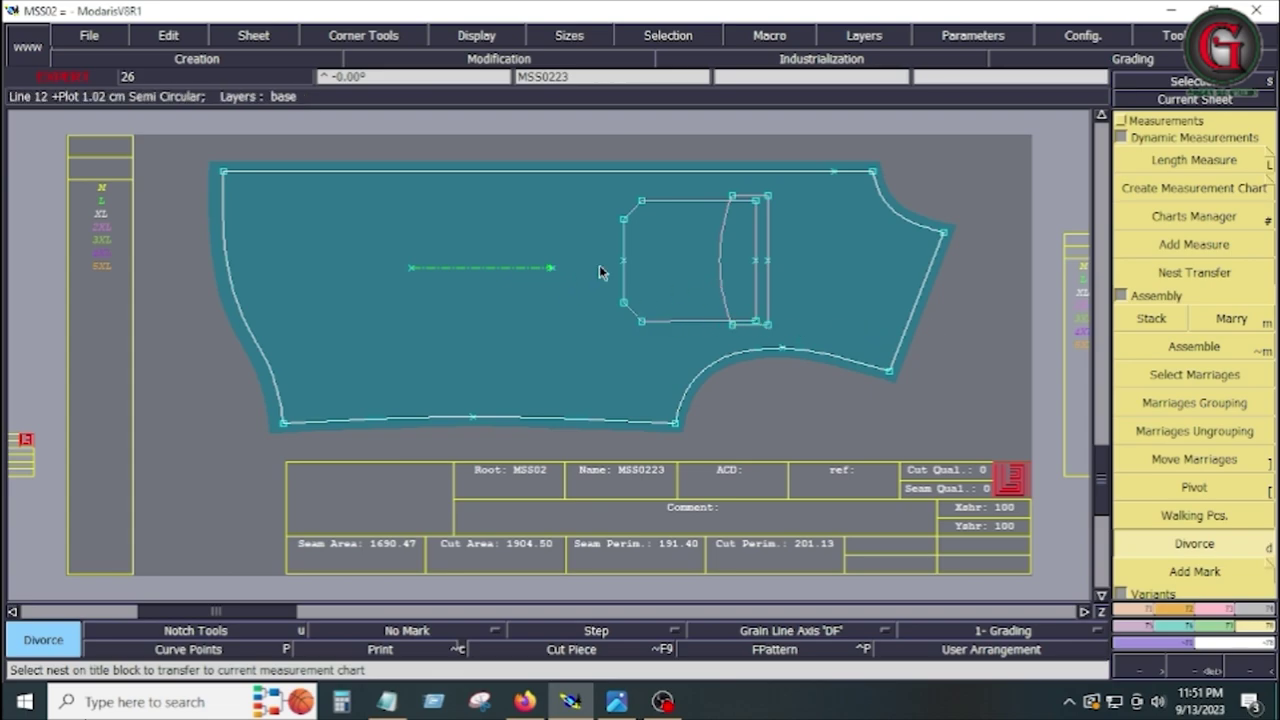
key(t)
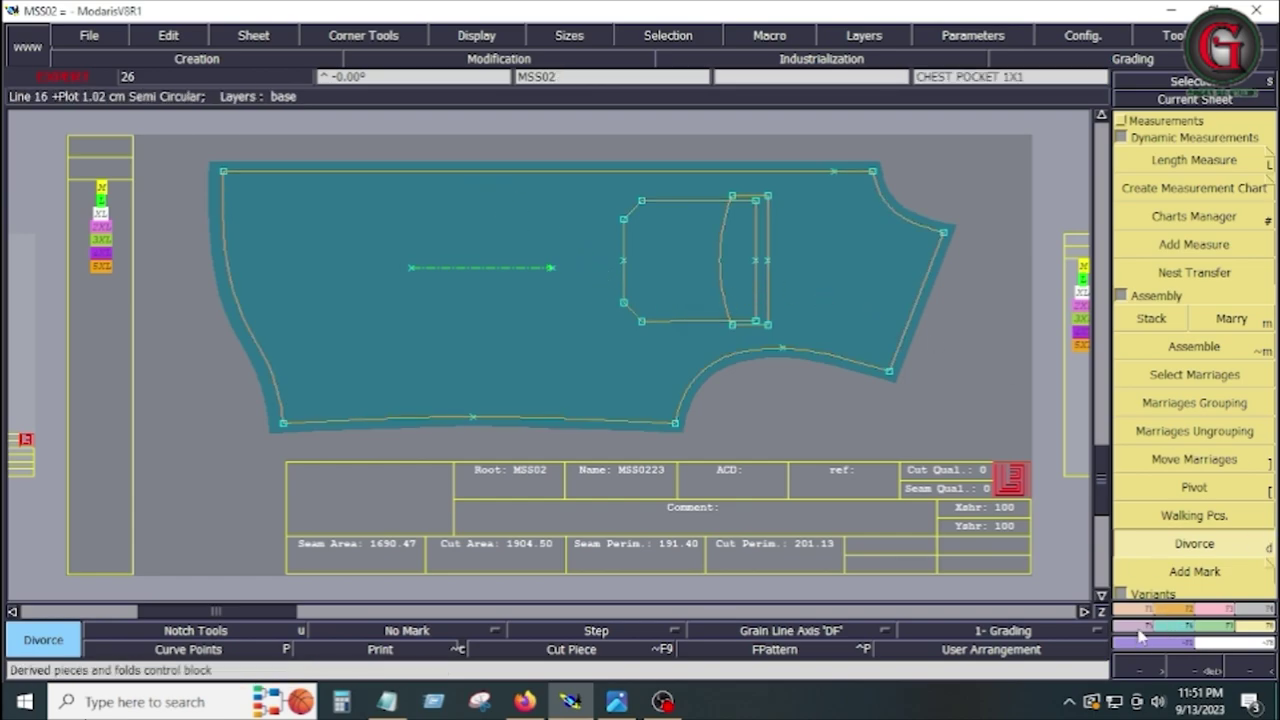
click(1140, 636)
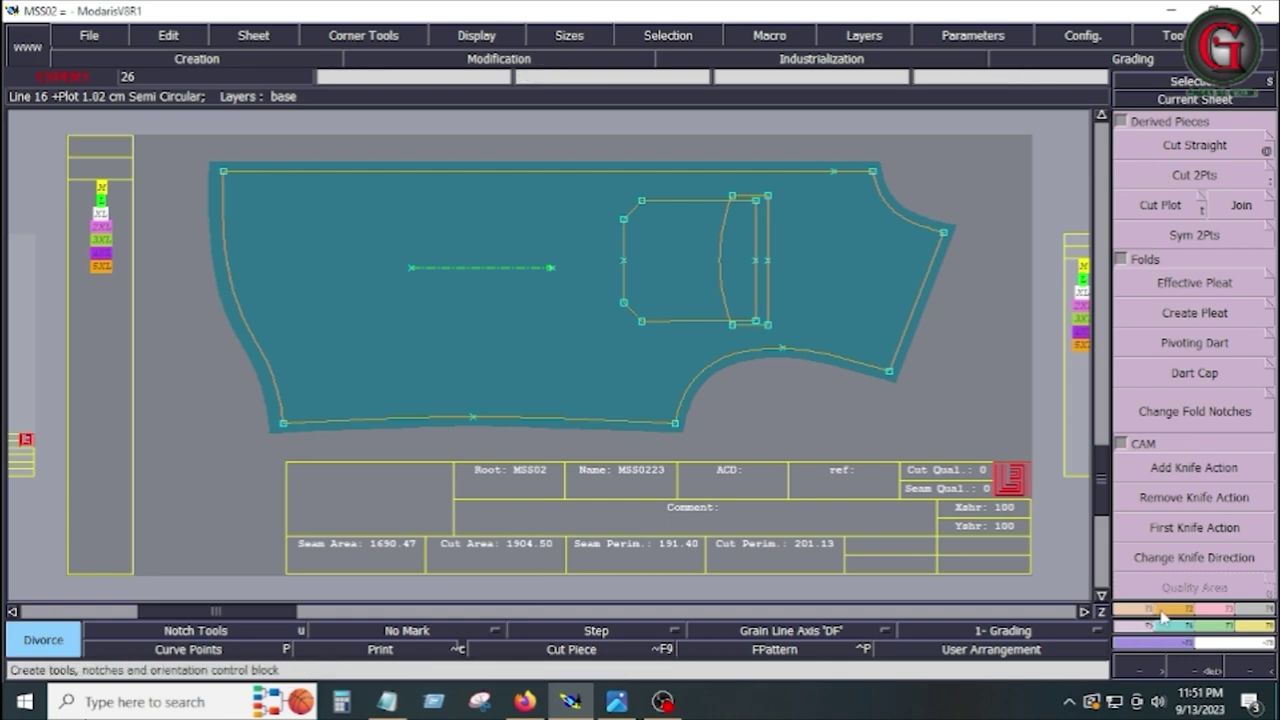
click(1174, 630)
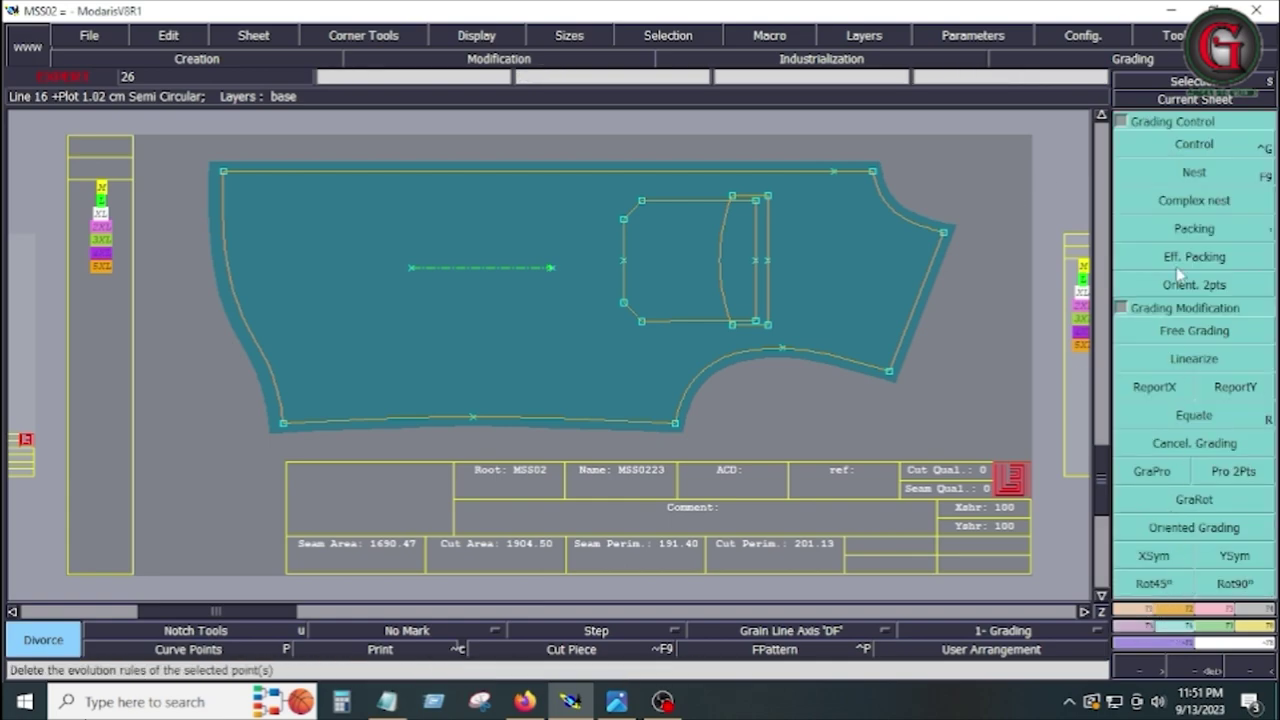
click(1192, 148)
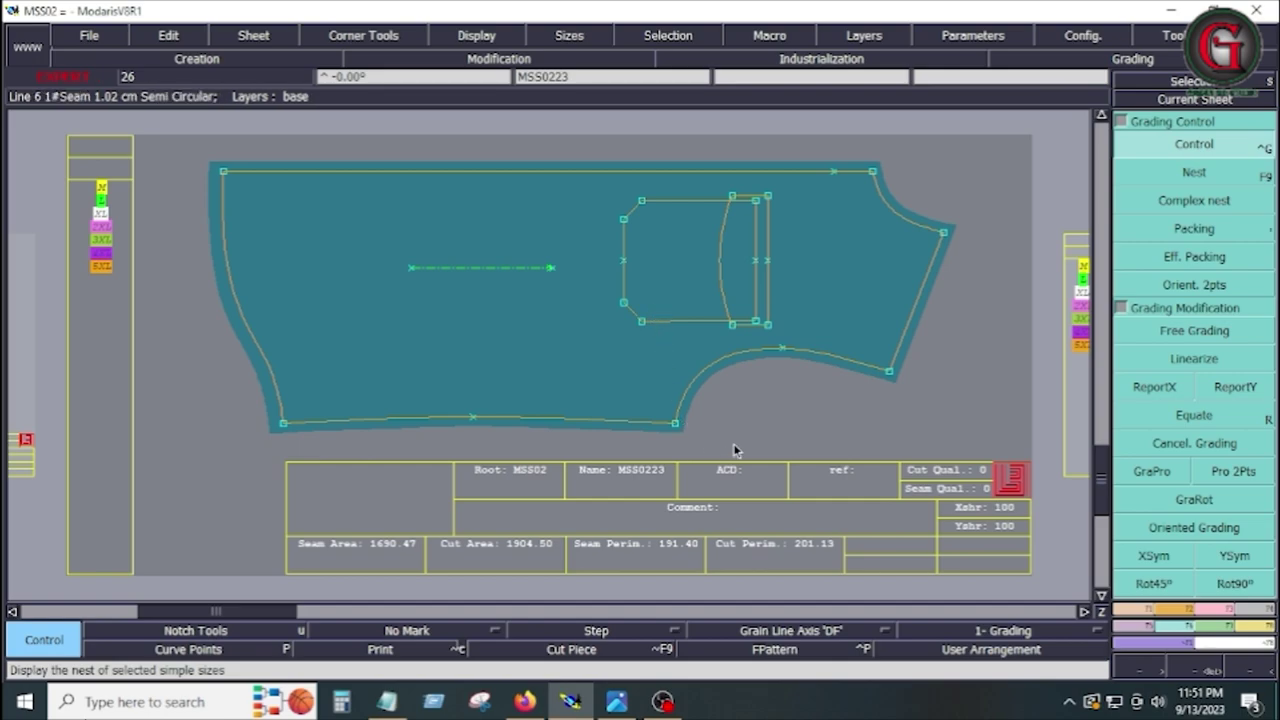
Grade point 25 with a ddy step of -1.00 and ddx step of -0.50 for every size
click(676, 424)
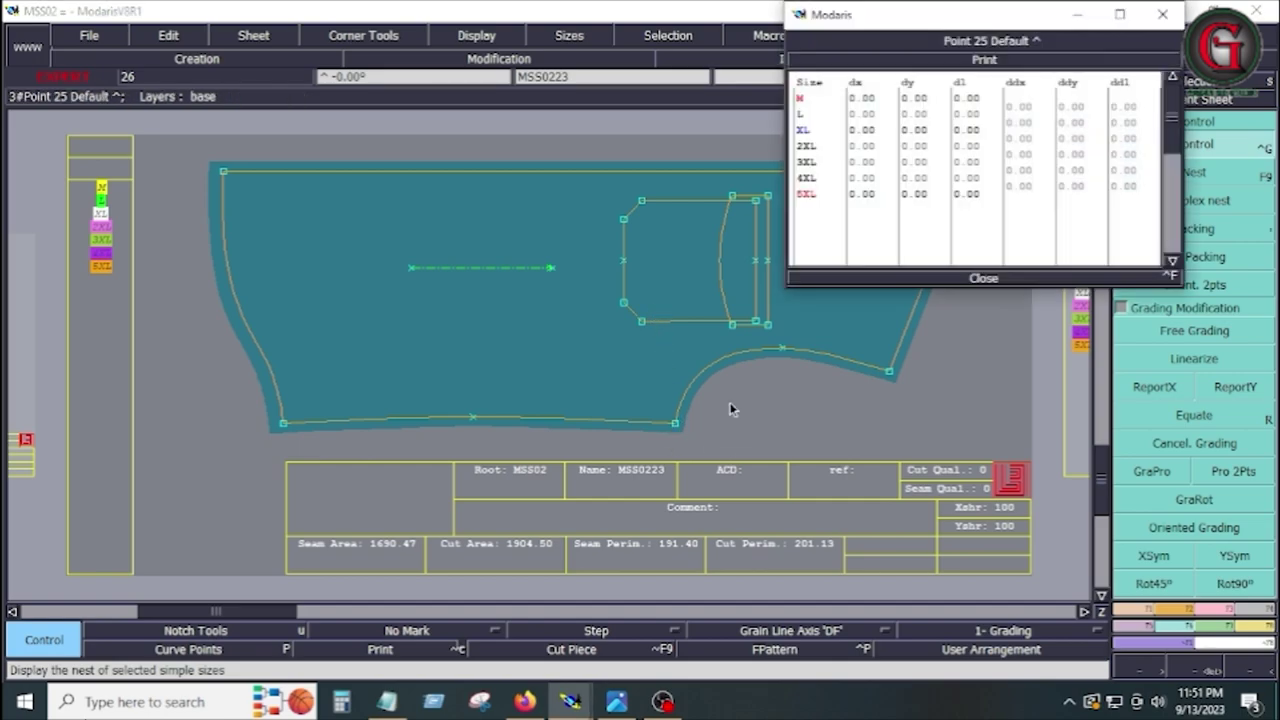
drag(1072, 106, 1082, 200)
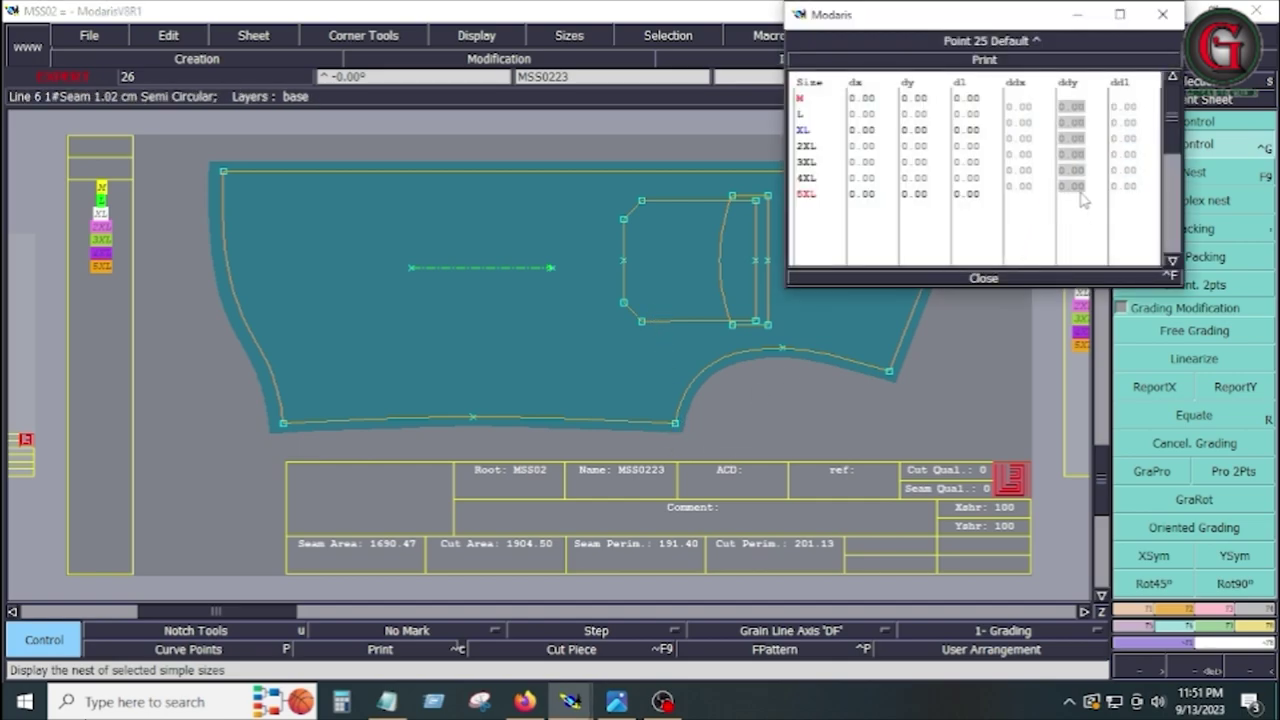
text(-)
text(1)
key(Return)
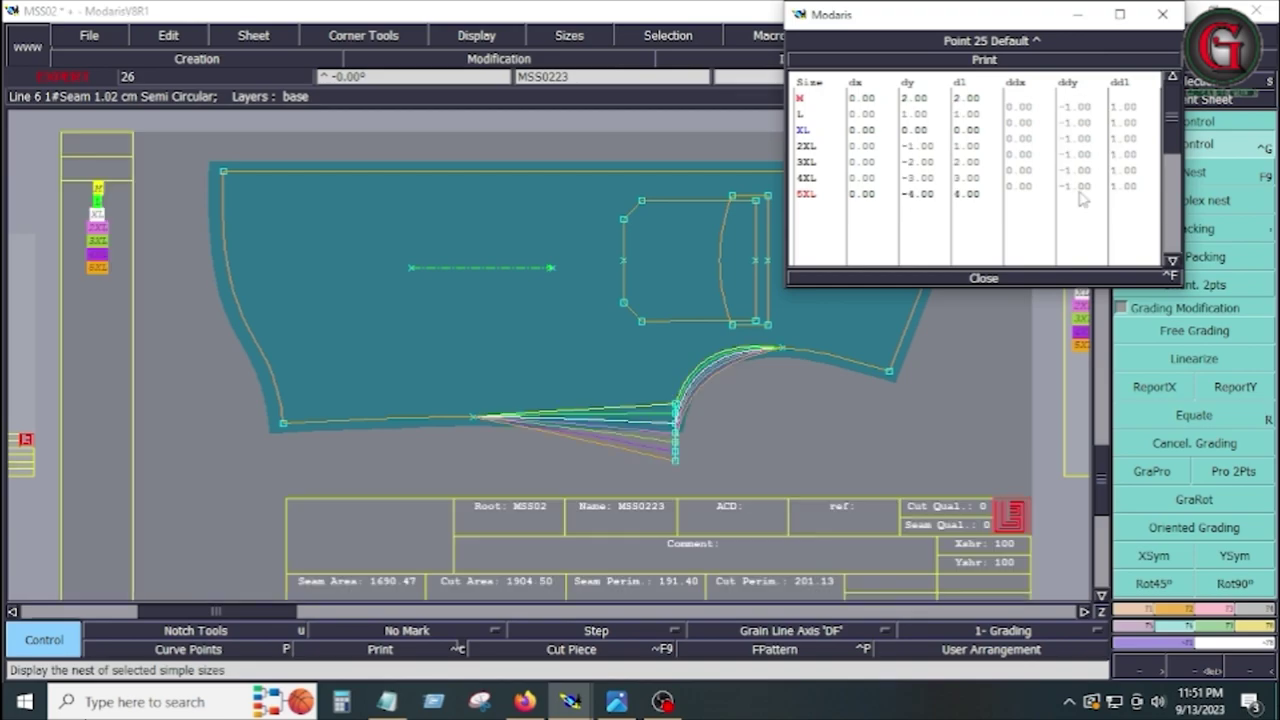
drag(1021, 109, 1025, 182)
text(-.5)
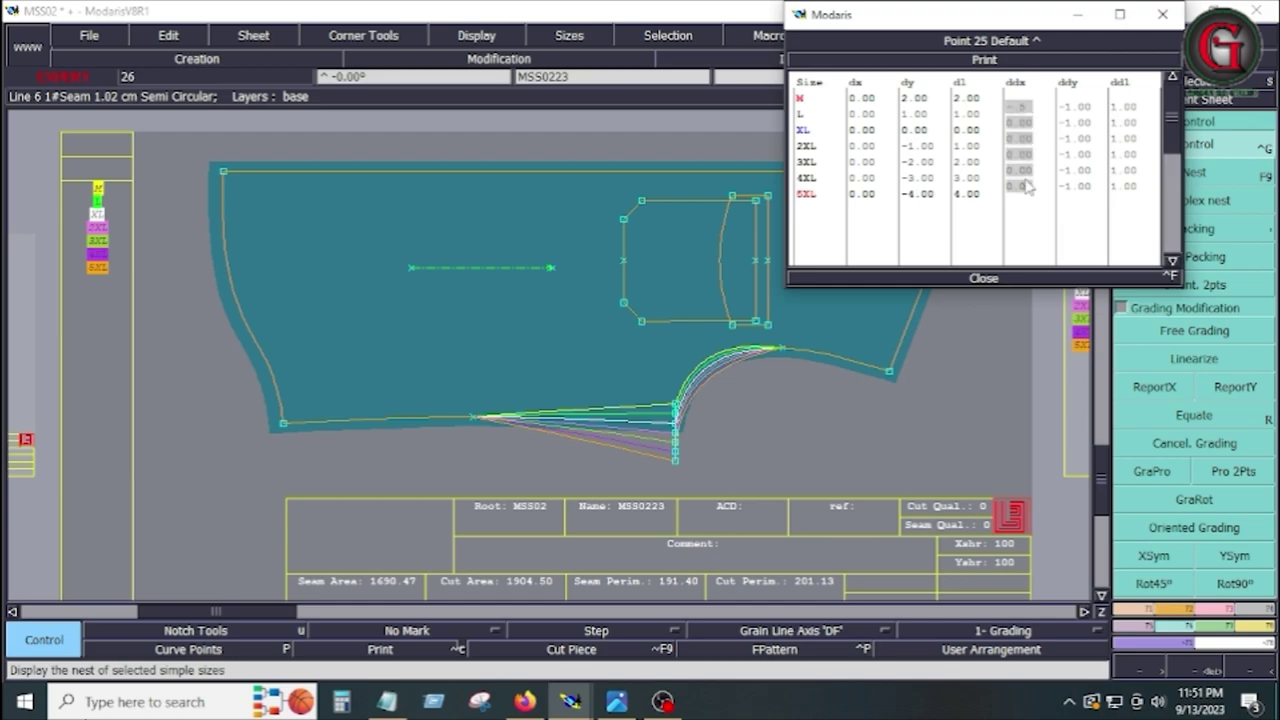
key(Return)
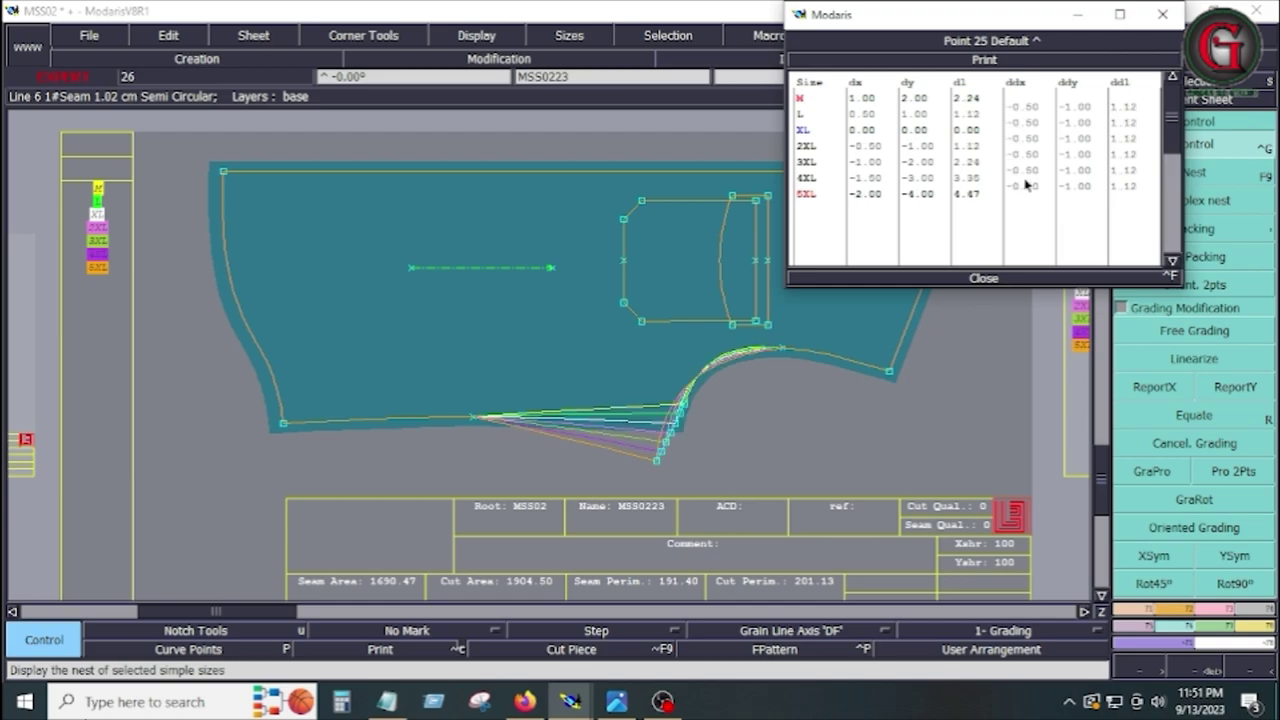
click(985, 279)
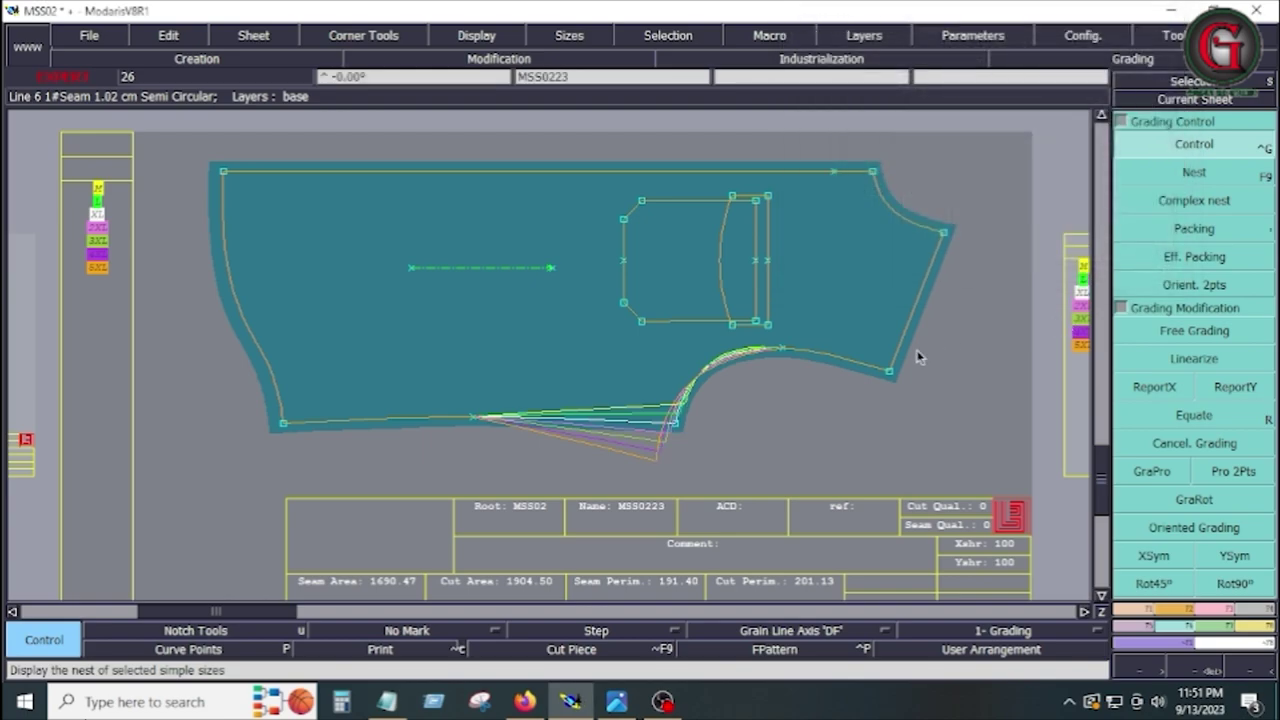
Give point 39 a ddy step of -0.60 and enter new ddx values for every size
click(1145, 160)
click(889, 371)
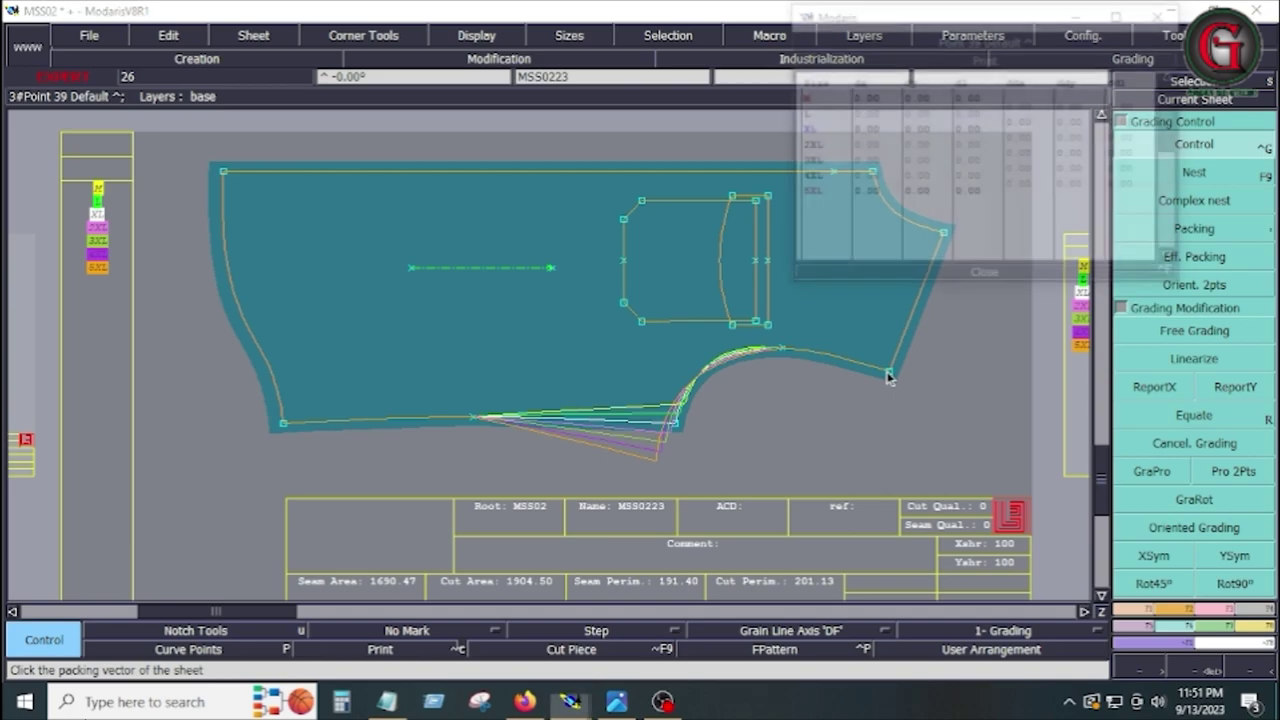
drag(1070, 107, 1077, 187)
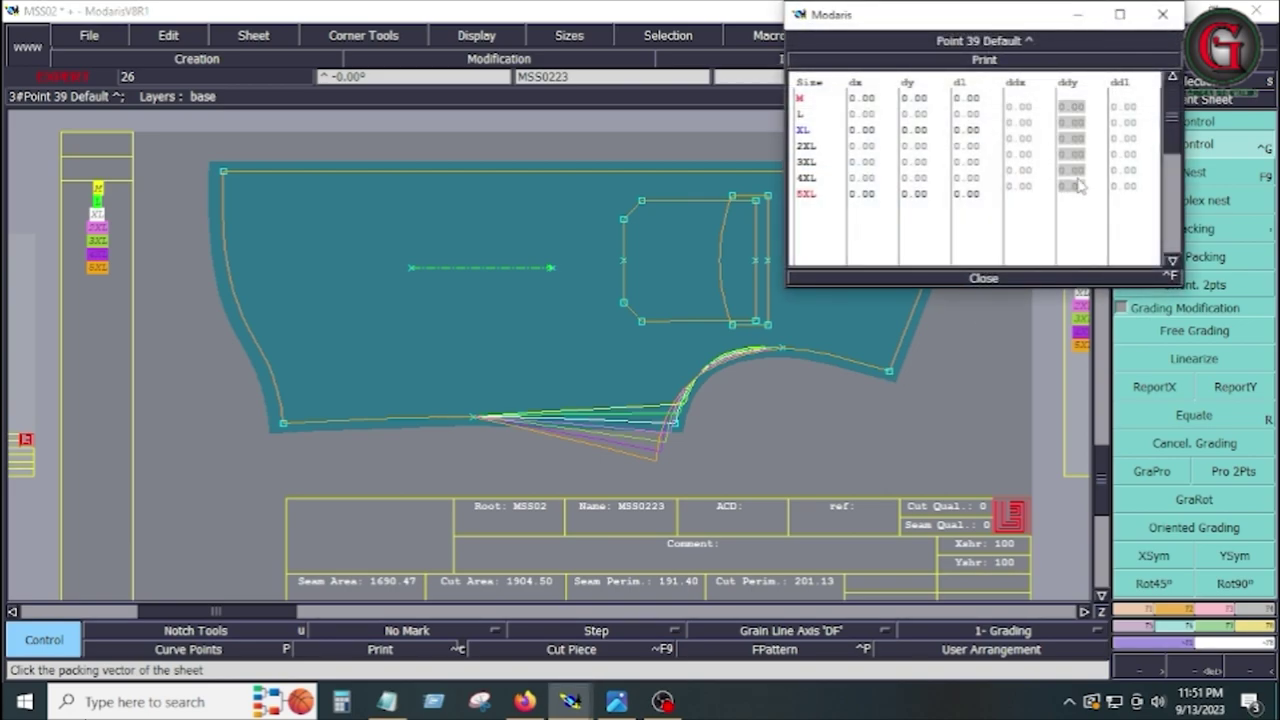
text(-.6)
key(Return)
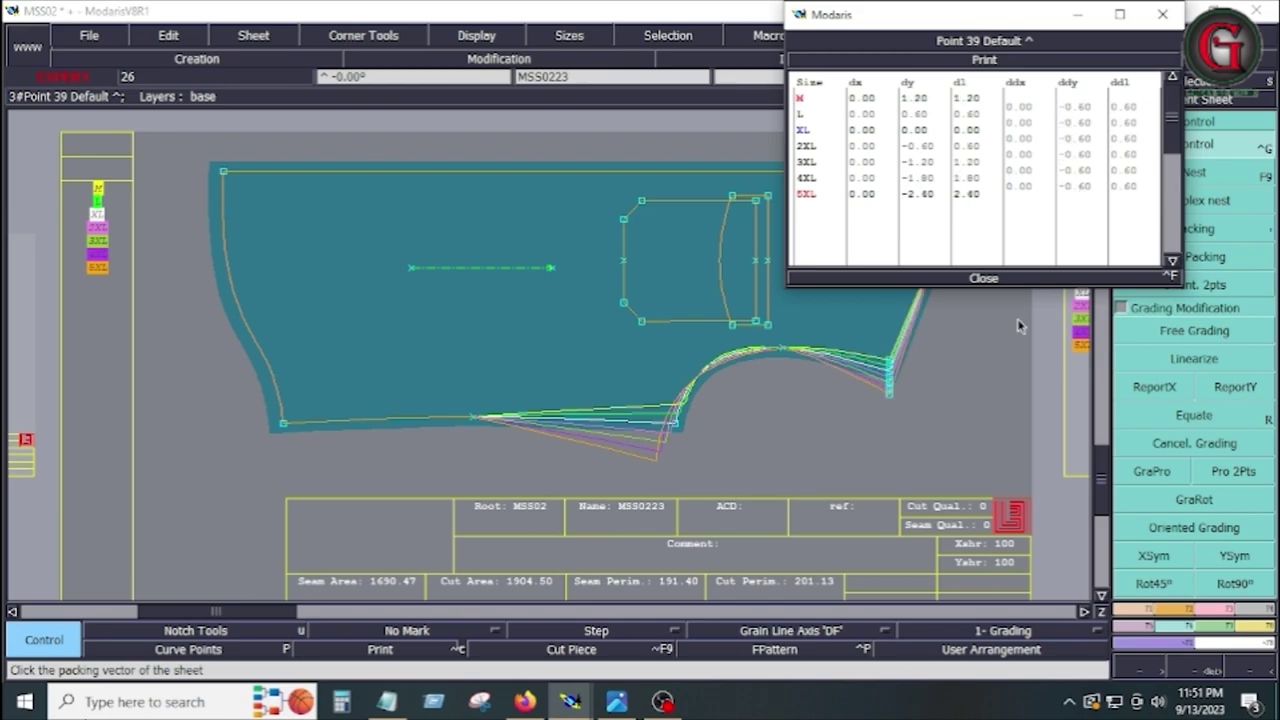
drag(1026, 113, 1036, 188)
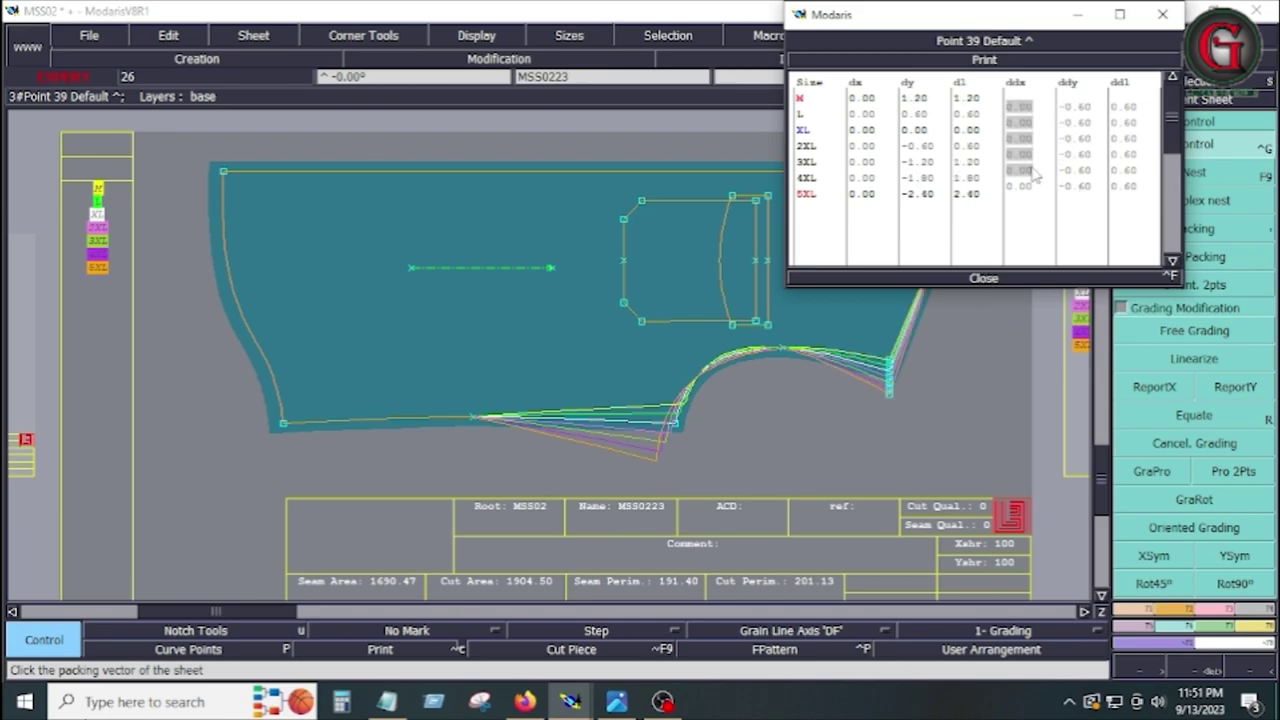
text(-1)
key(Return)
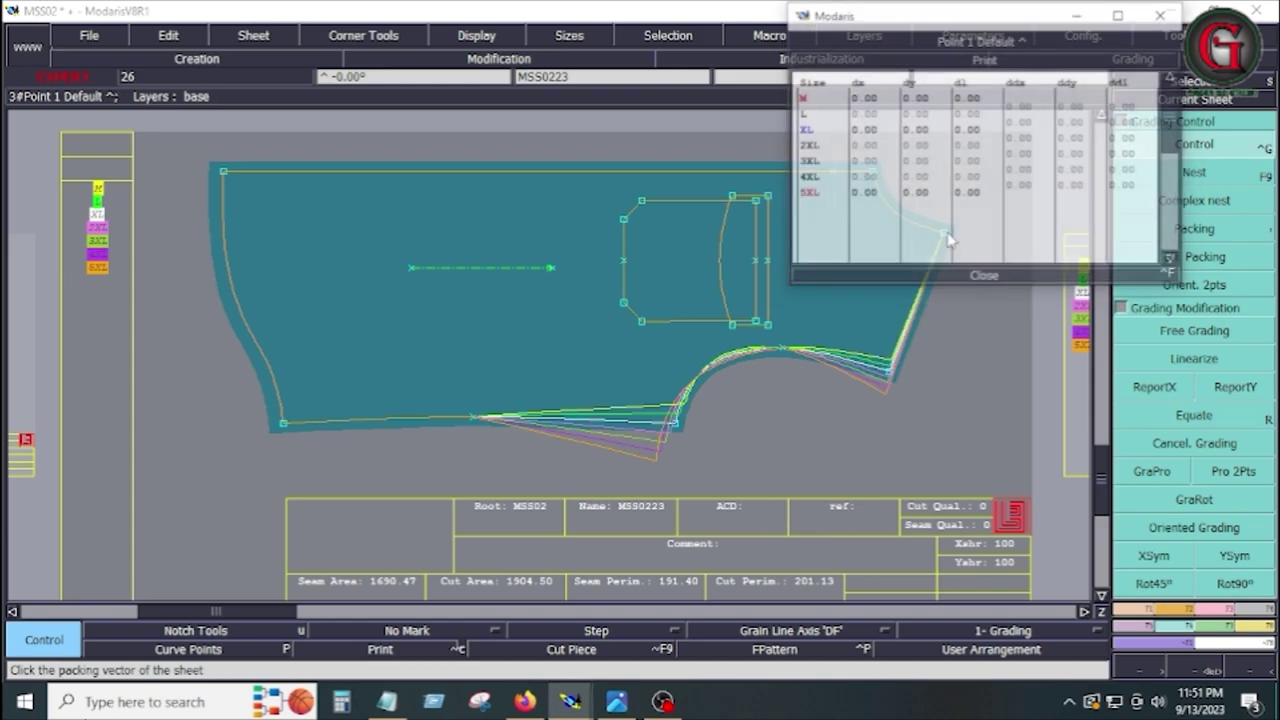
Apply a -0.25 ddy step to Point 1 for sizes M to 5XL and close the table
drag(1072, 106, 1090, 188)
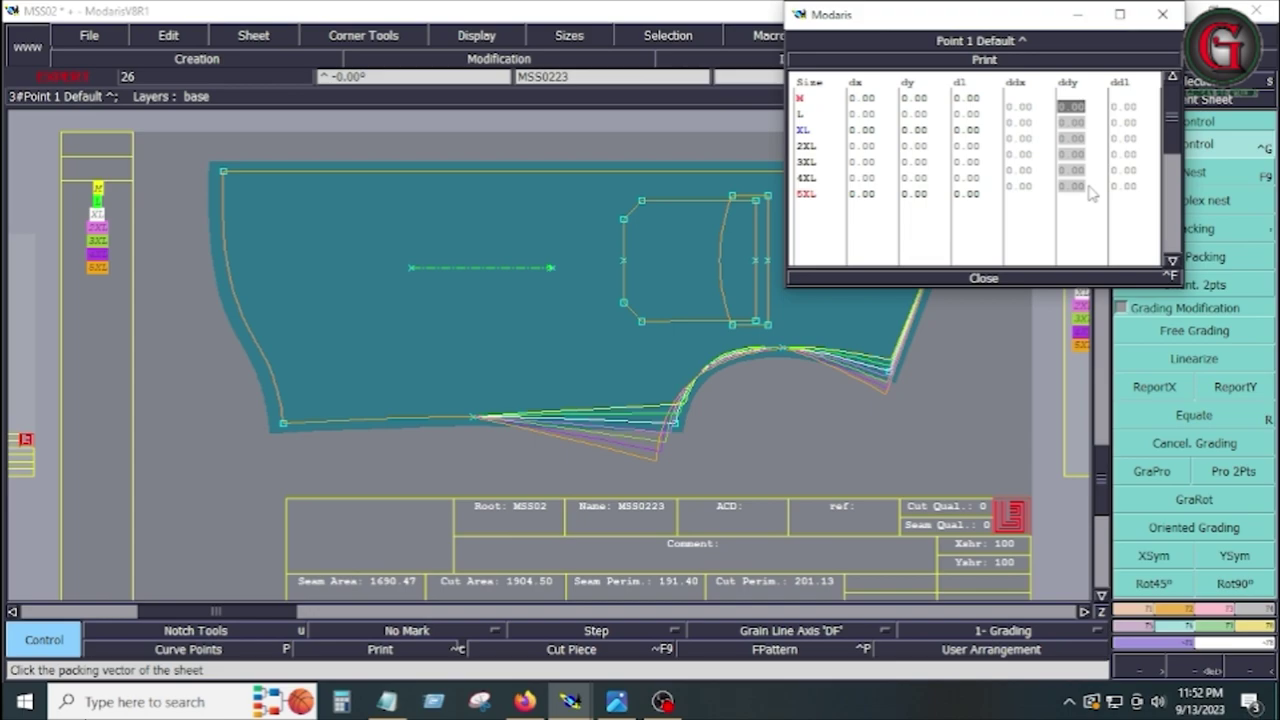
text(-.25)
key(Return)
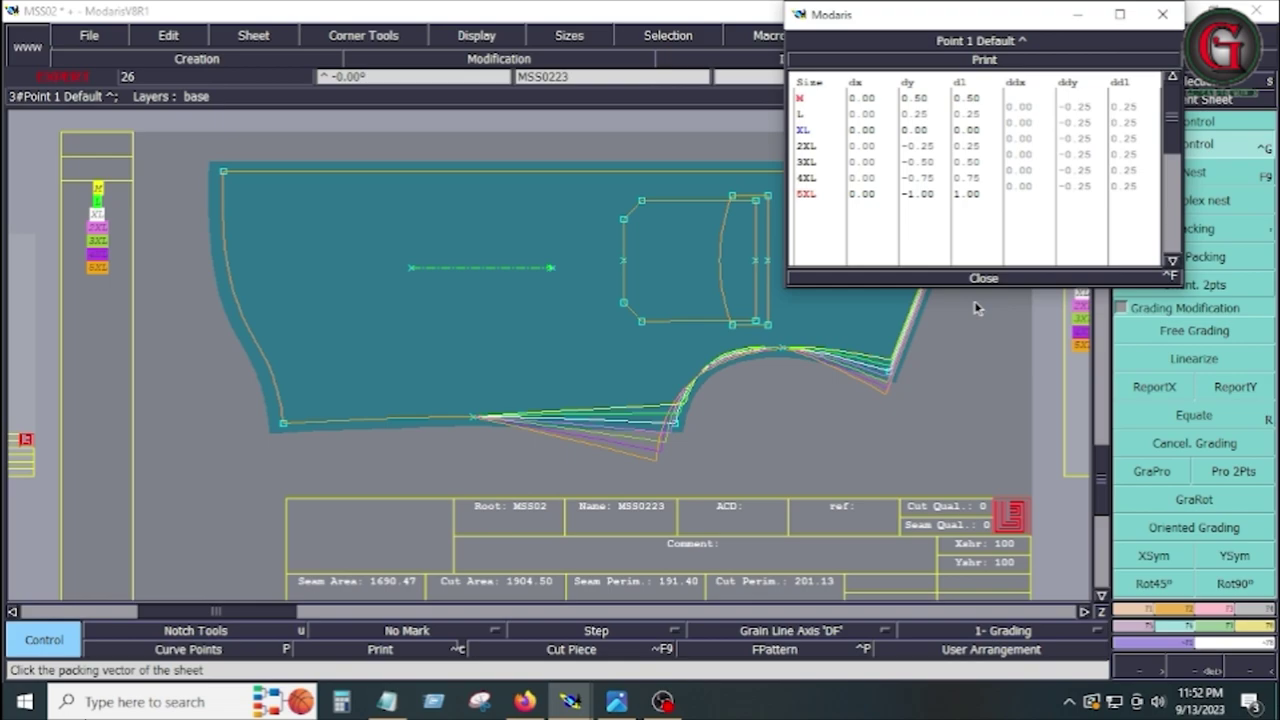
click(981, 279)
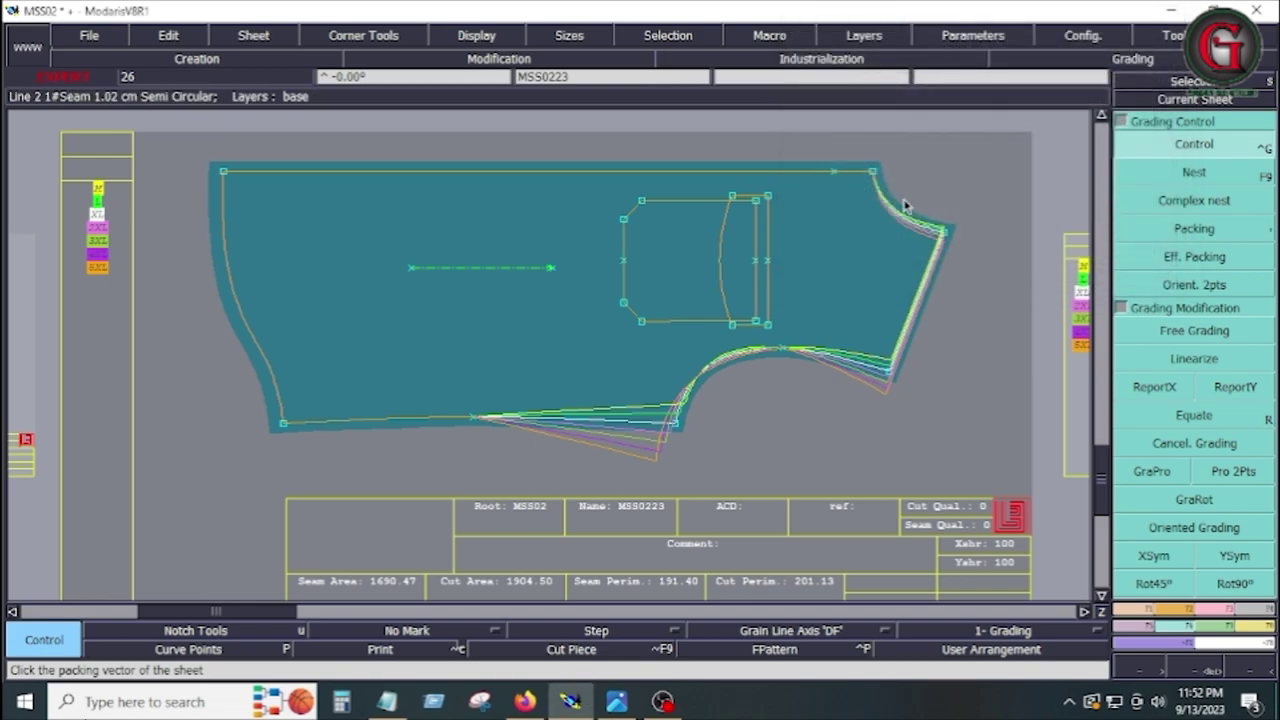
Set ddx to -0.25 on Point 9 and -2.00 on Point 11 for every size
click(875, 176)
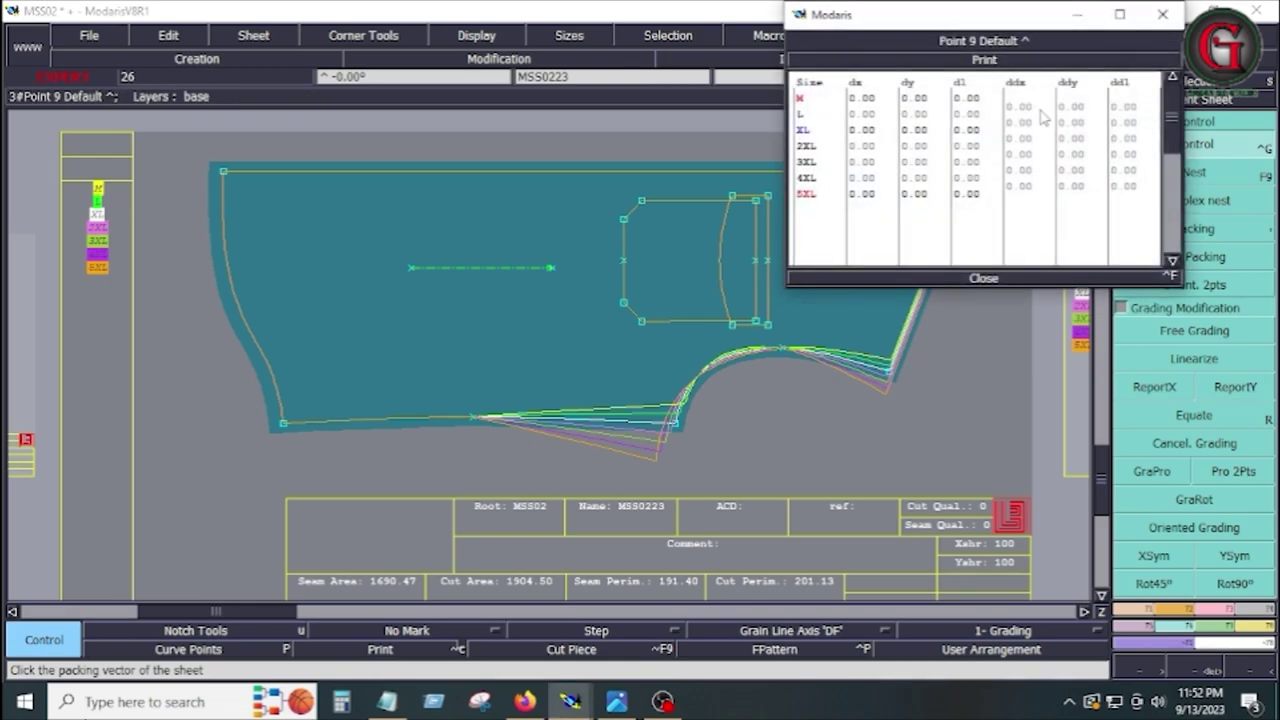
drag(1020, 106, 1027, 193)
text(-.25)
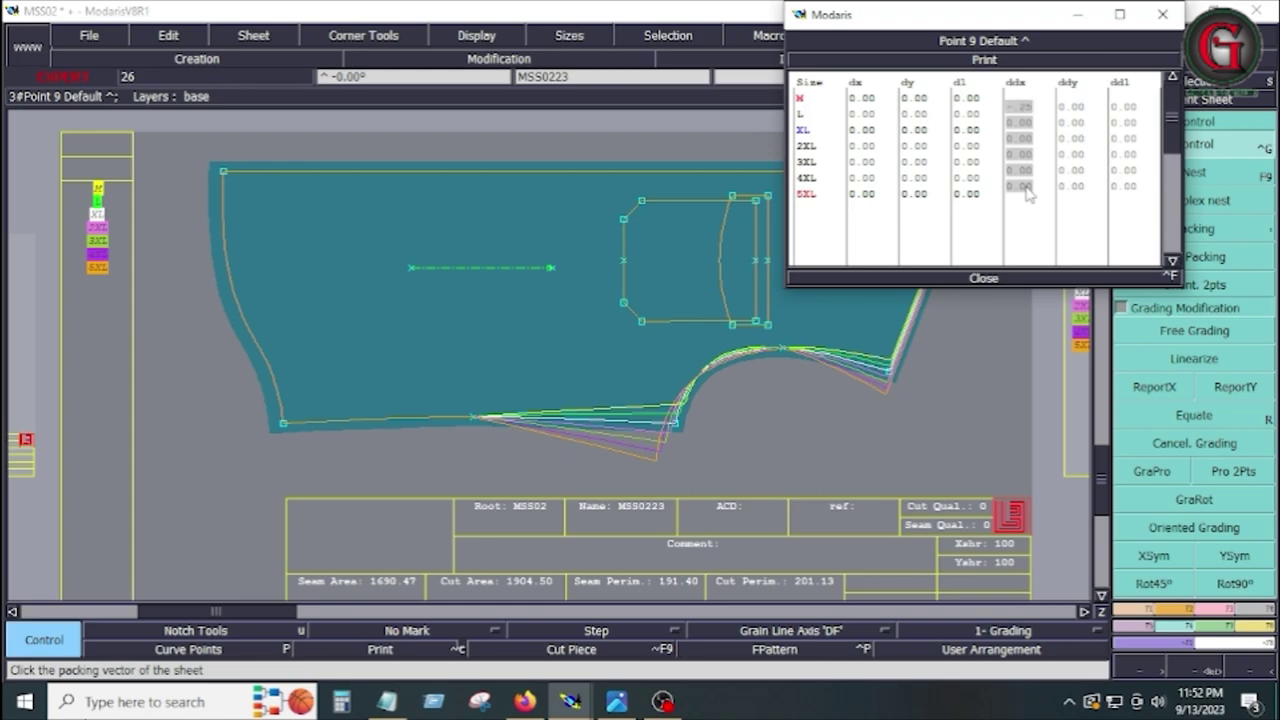
key(Return)
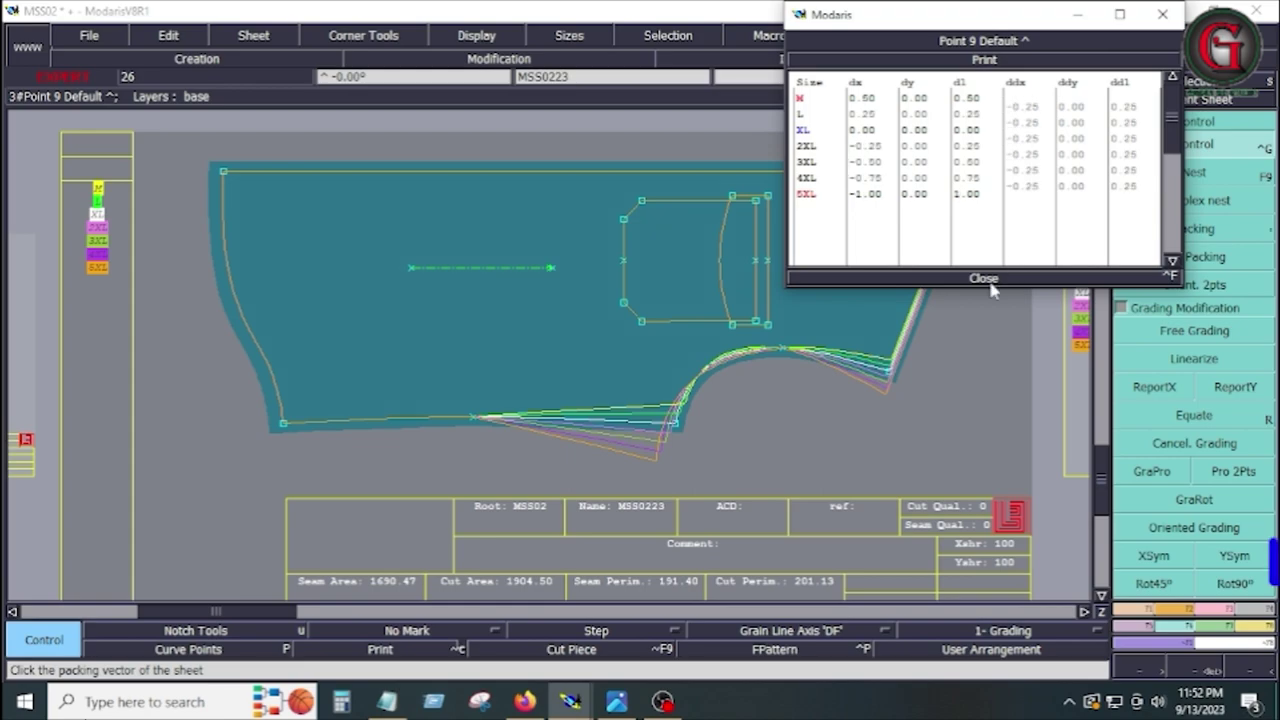
click(982, 279)
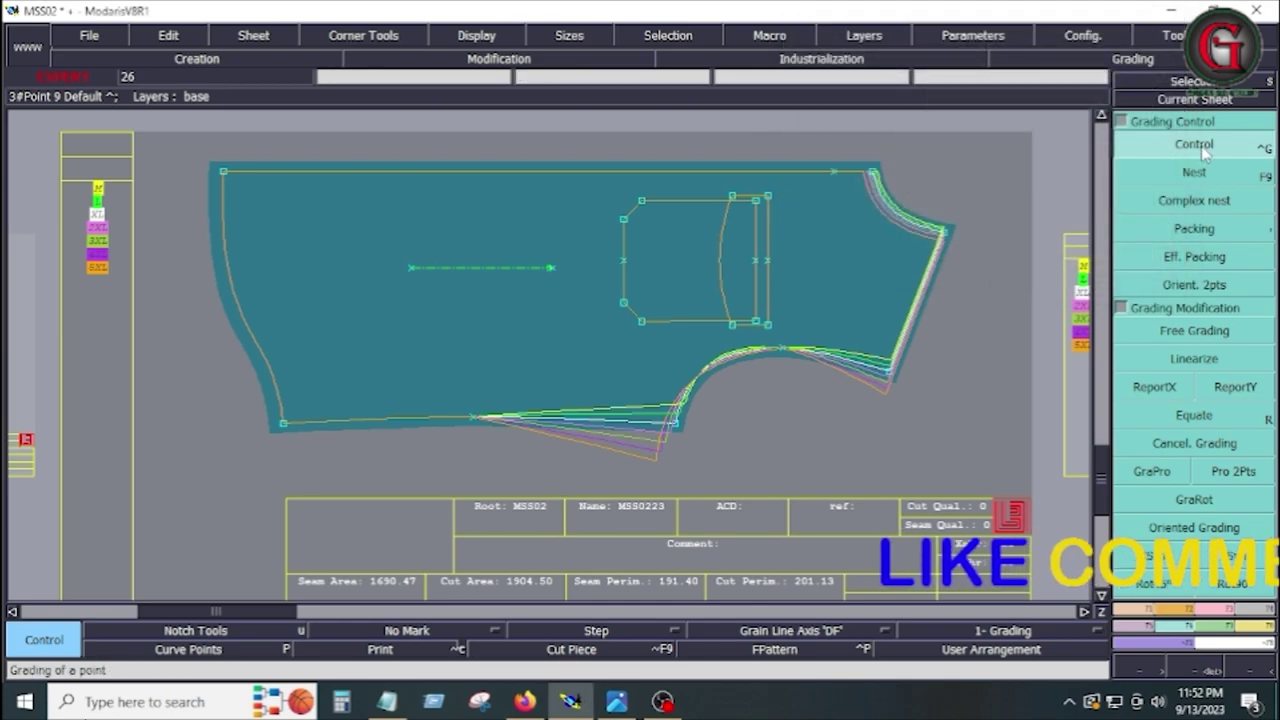
click(228, 176)
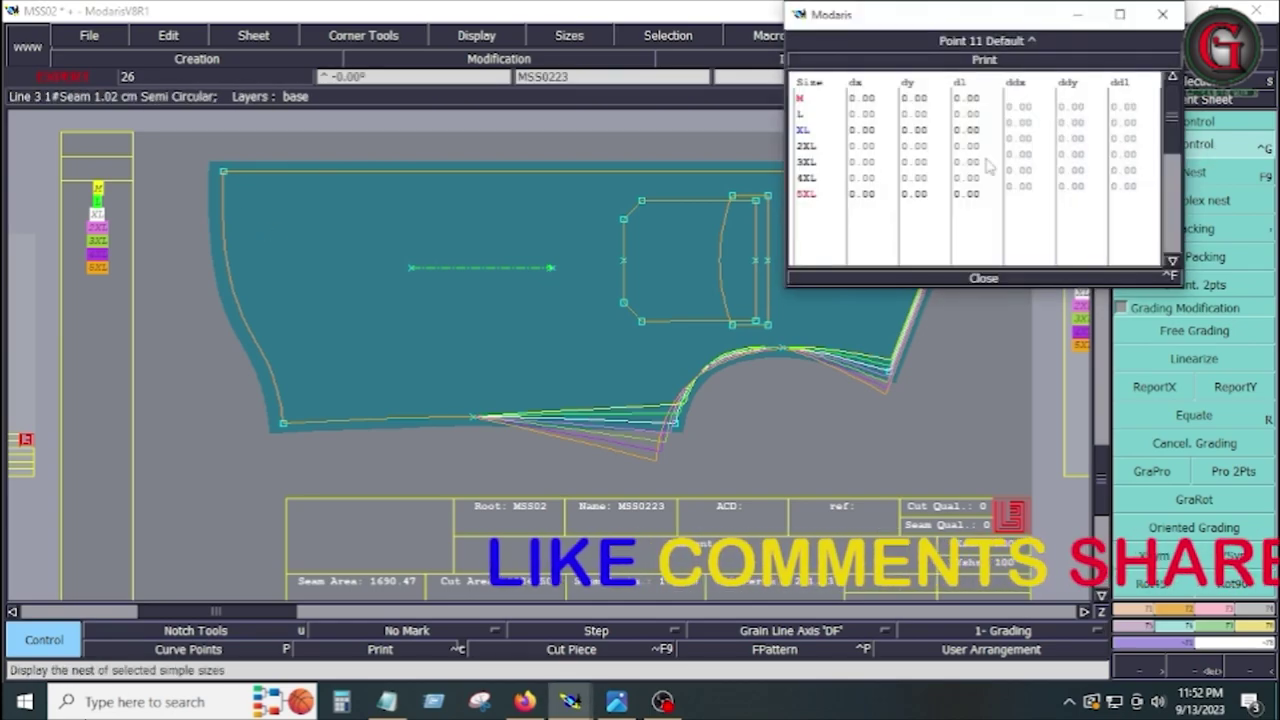
drag(1018, 106, 1017, 193)
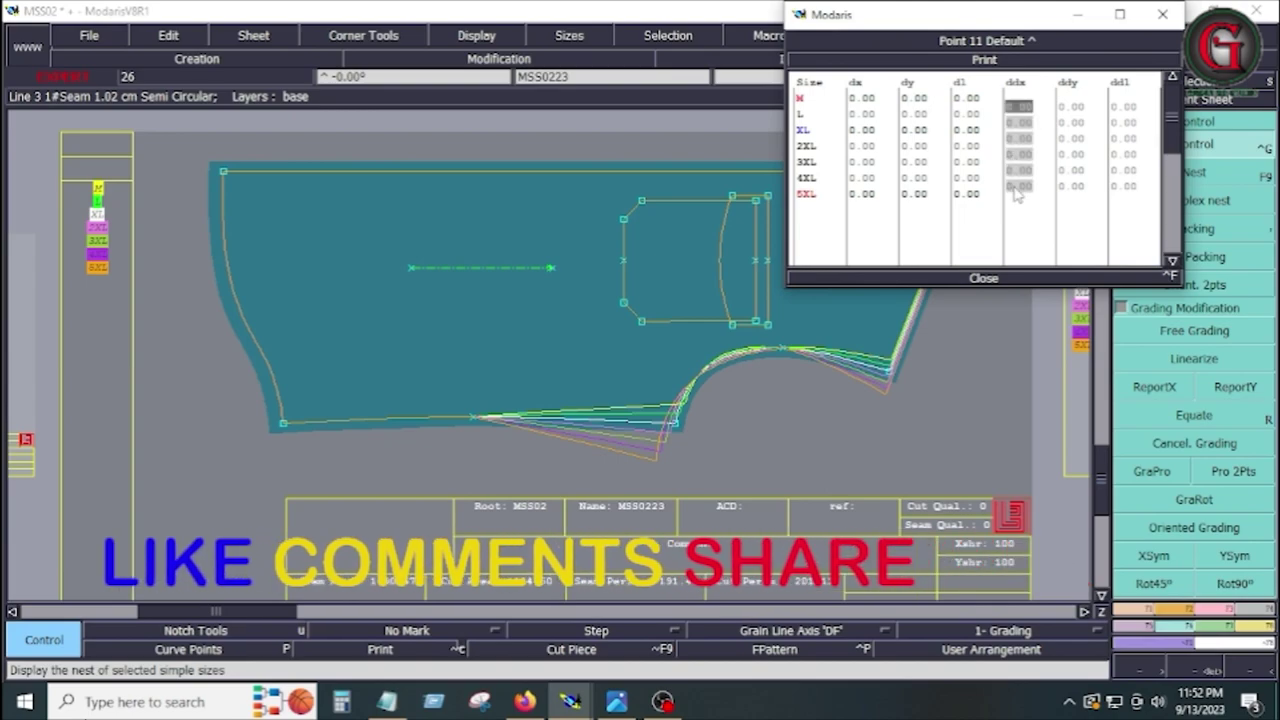
text(-2)
key(Return)
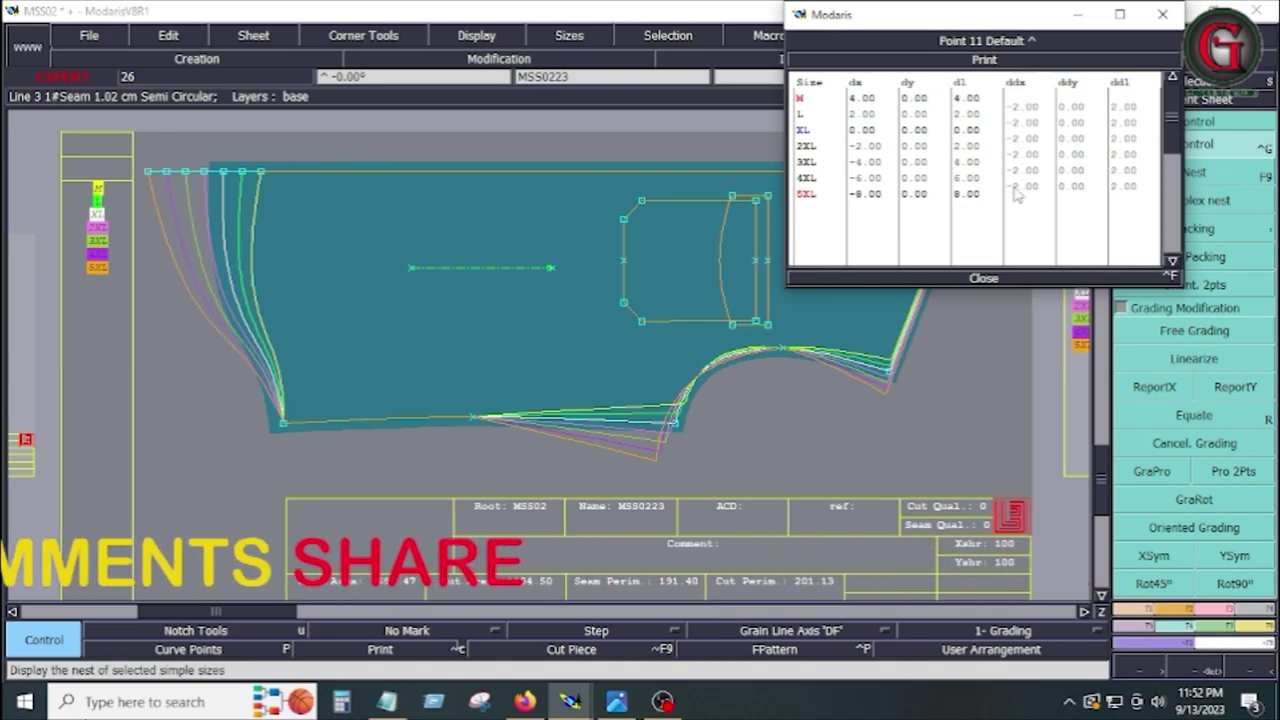
click(983, 280)
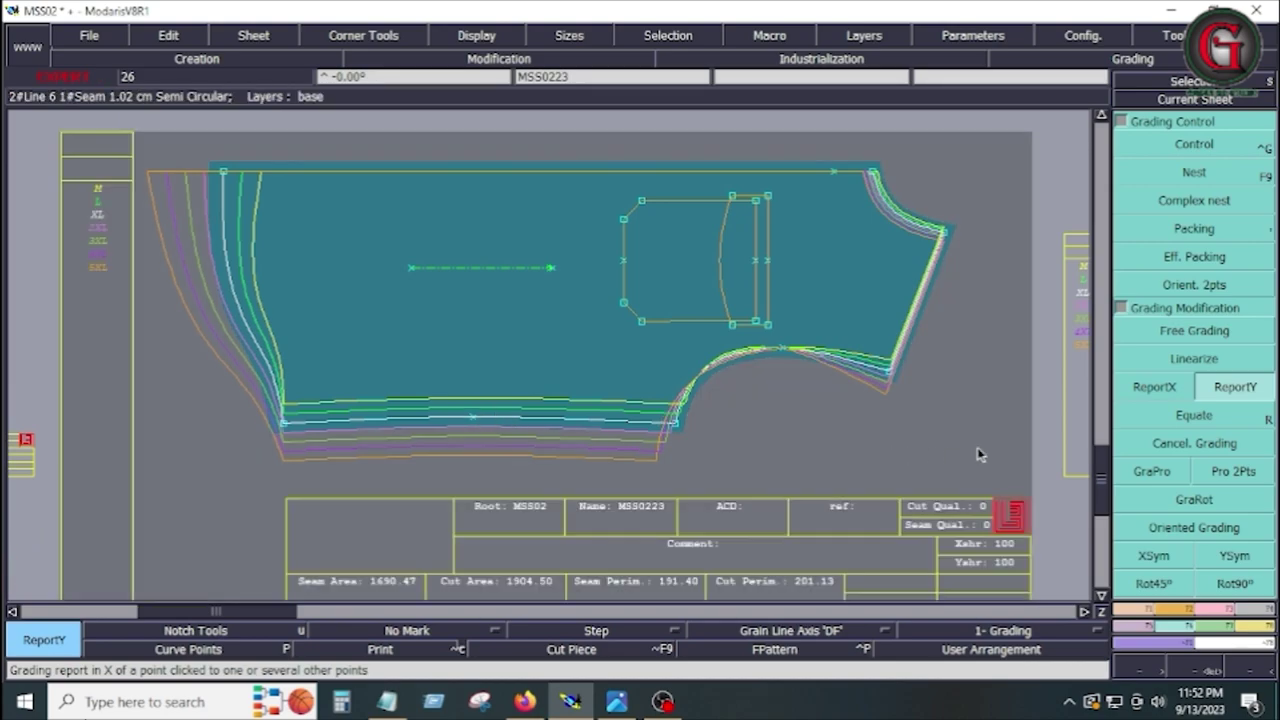
Copy the top-left point's X grading onto the bottom-left corner point with ReportX
click(1154, 387)
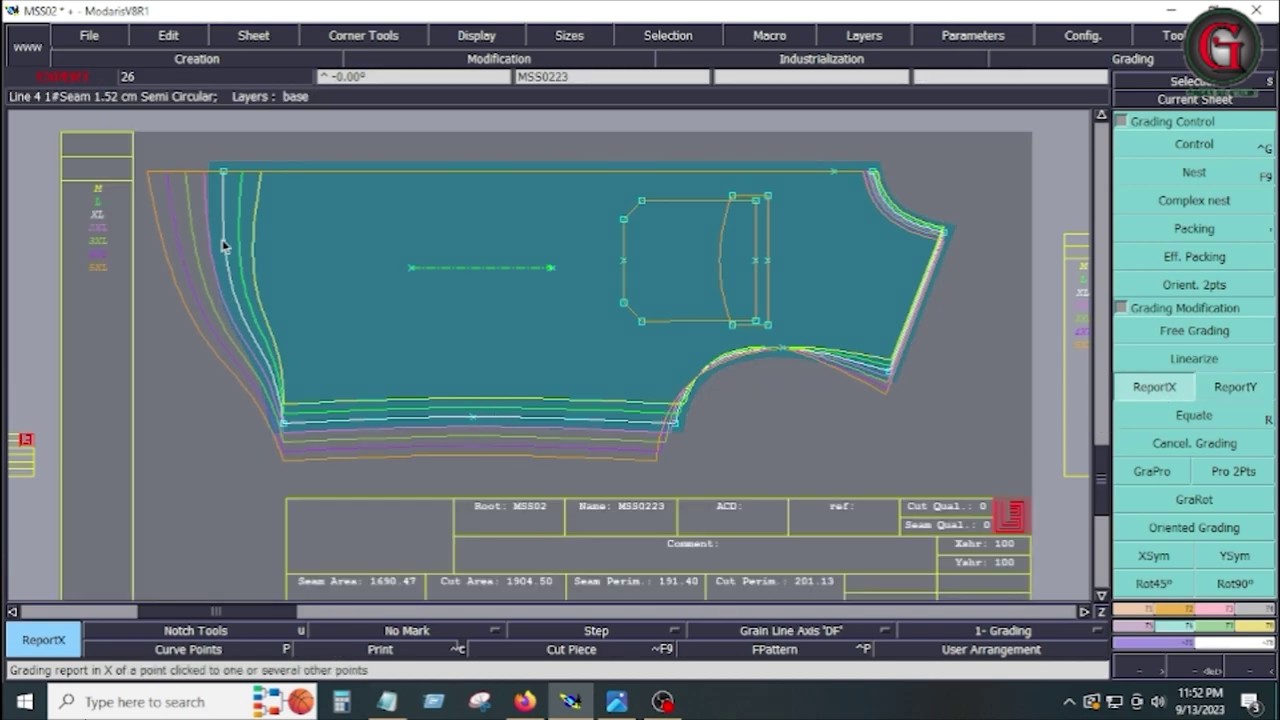
click(225, 178)
click(284, 424)
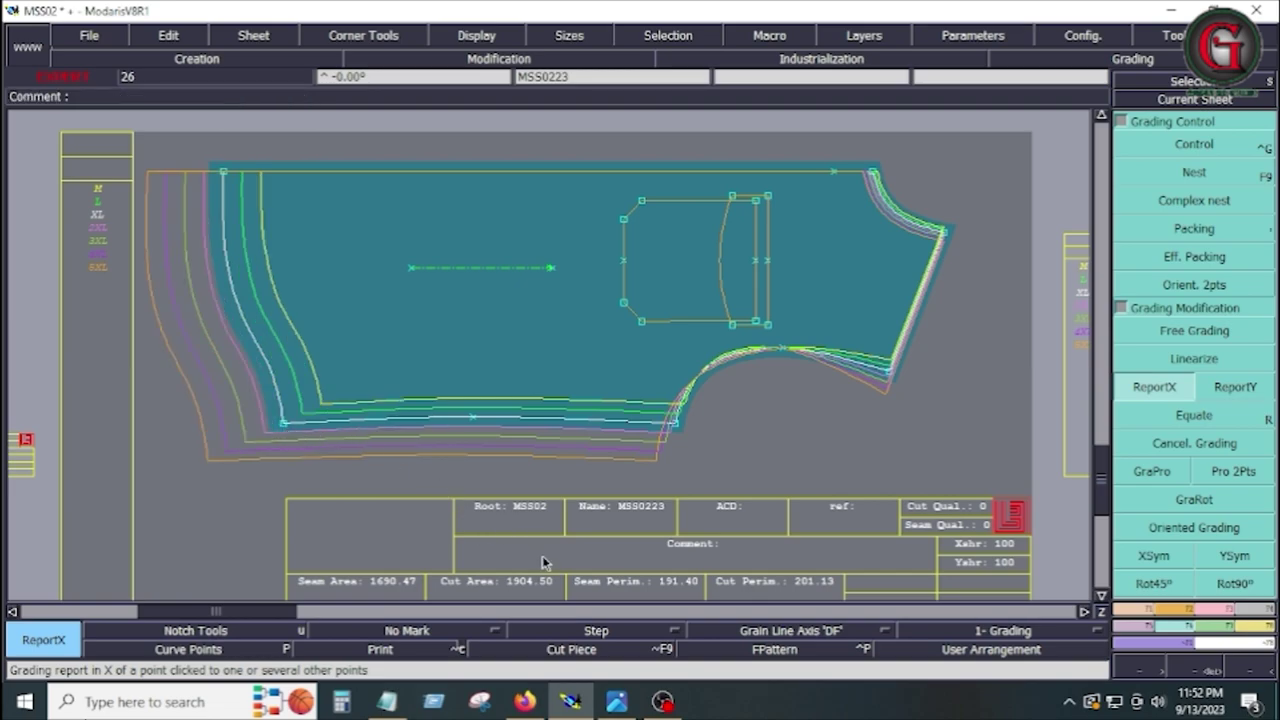
Proportionally grade the points between point 25 and point 39 with GraPro
click(1152, 471)
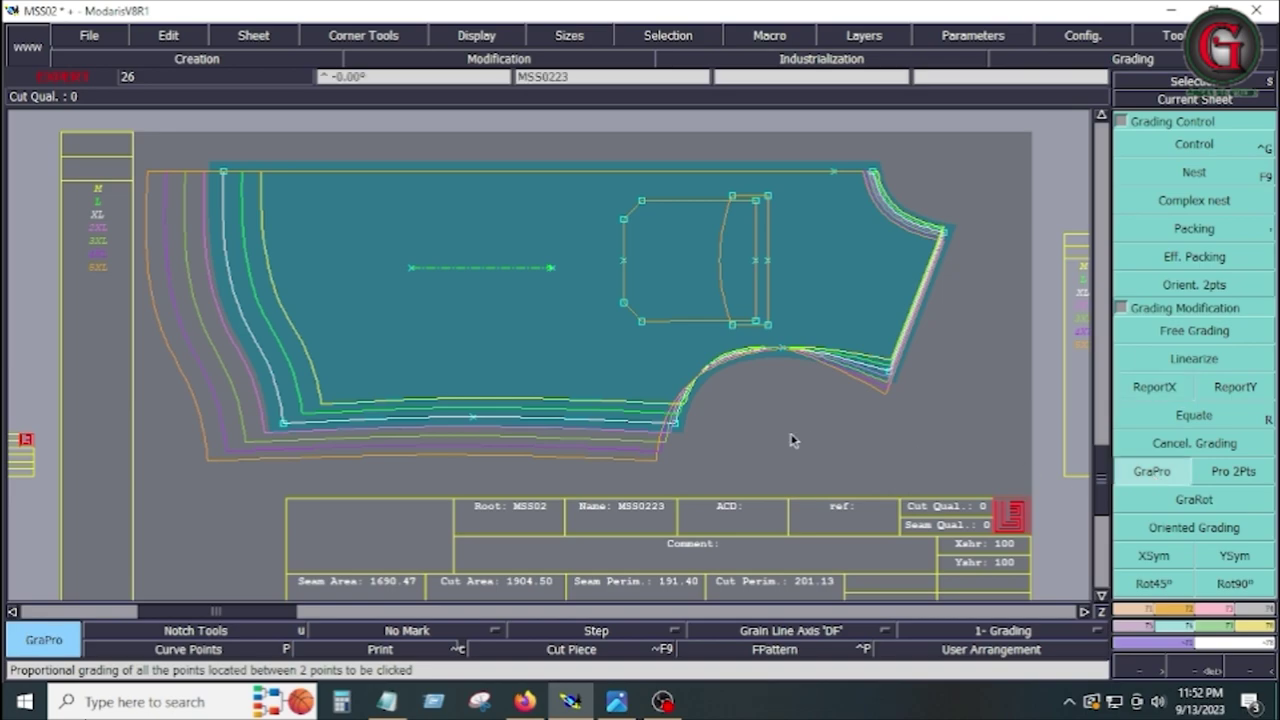
click(676, 422)
click(890, 377)
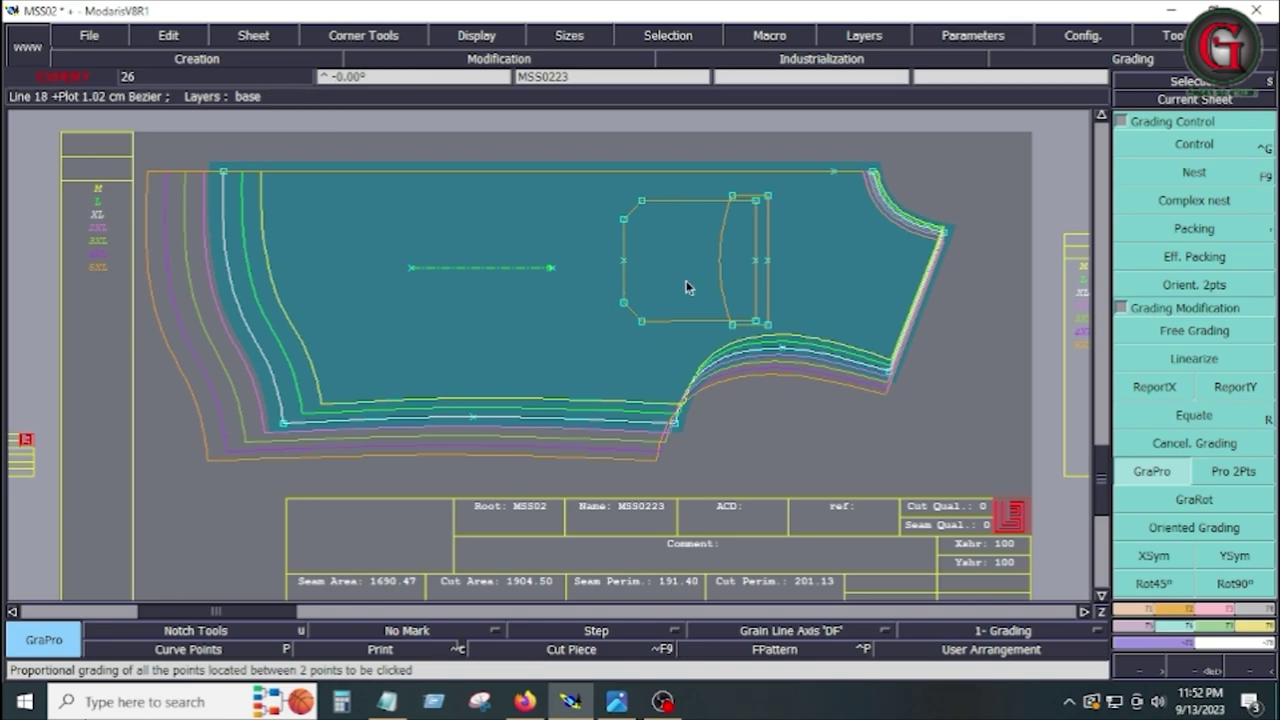
click(1193, 145)
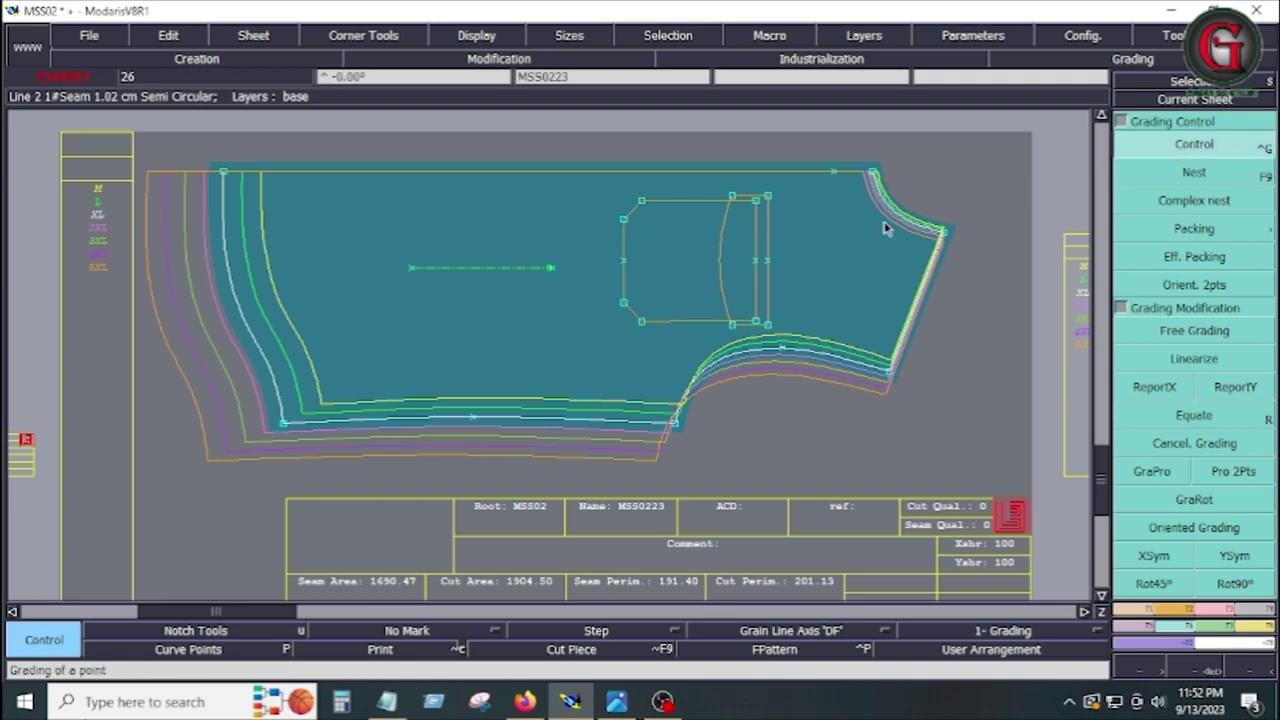
After checking Point 51, copy a body point's X grading onto the box-selected chest pocket points
click(624, 225)
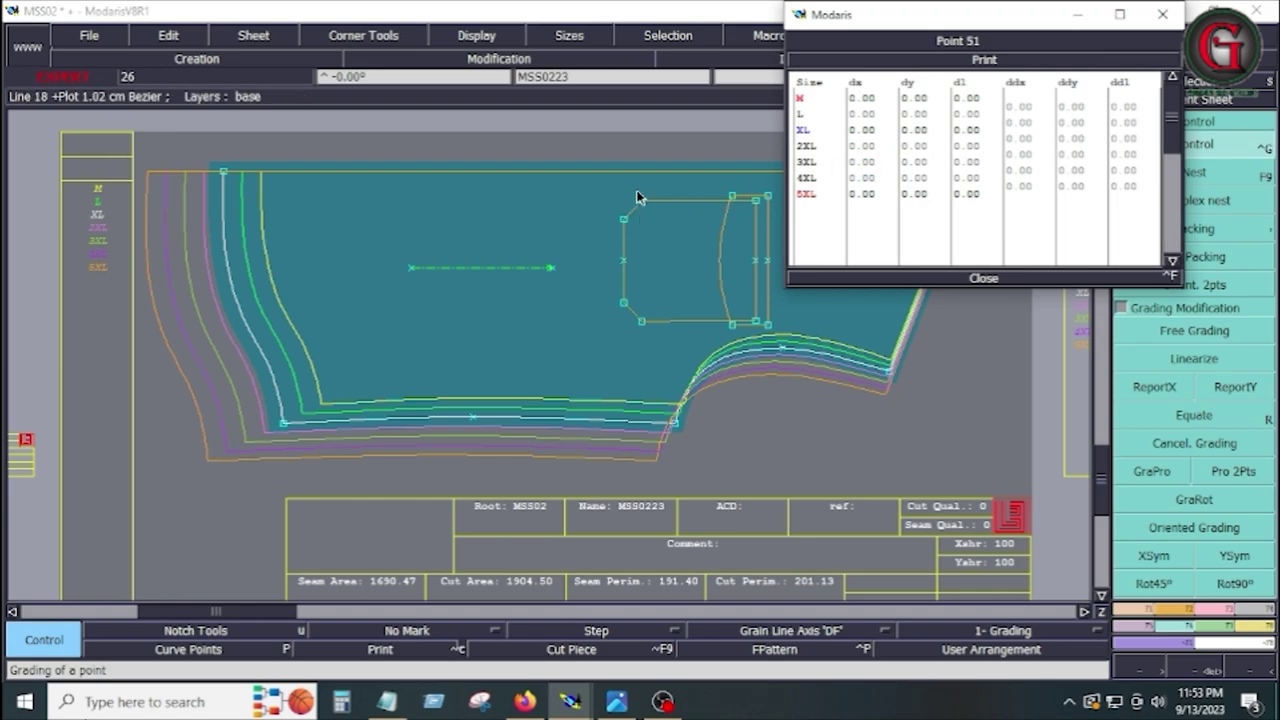
click(983, 279)
drag(603, 180, 783, 336)
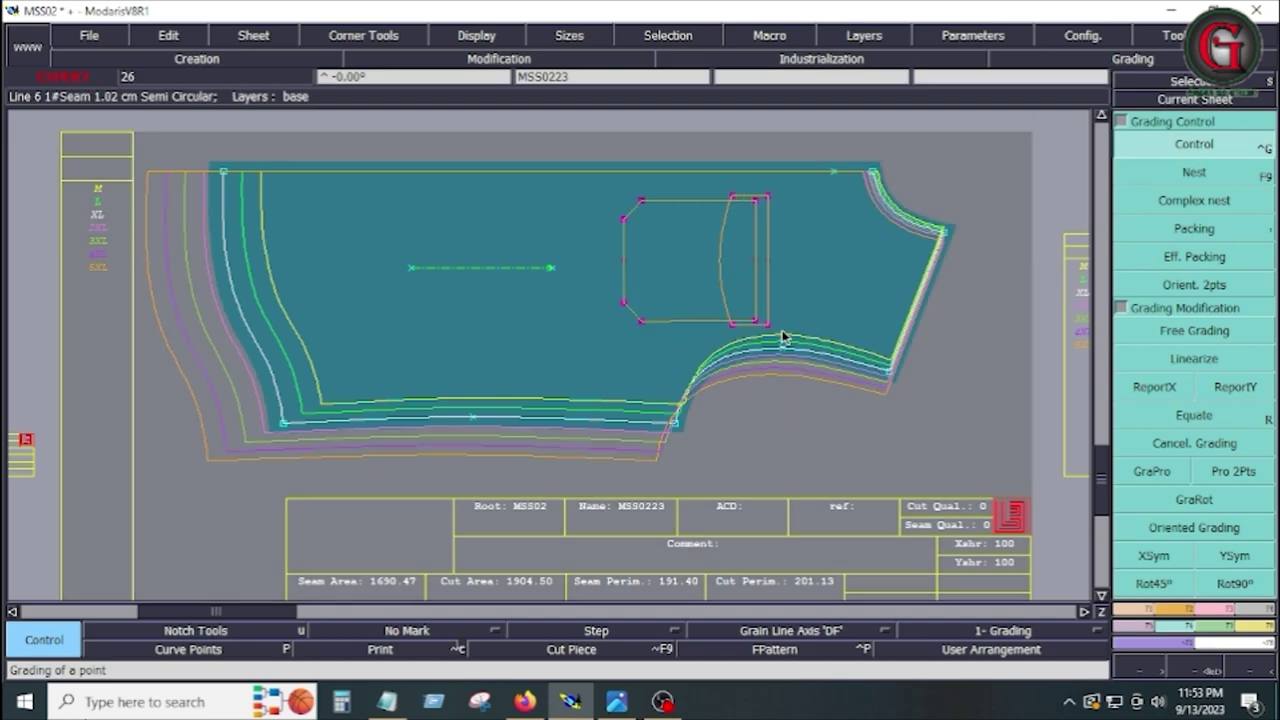
click(1166, 397)
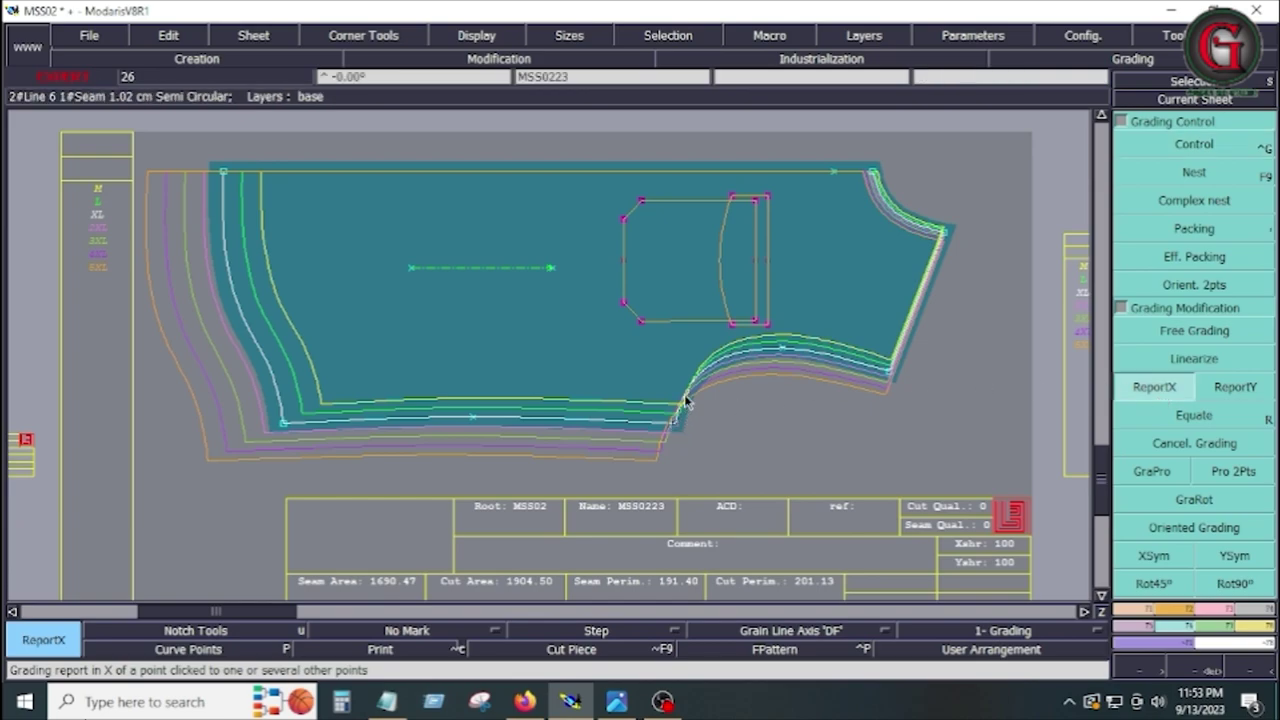
click(731, 334)
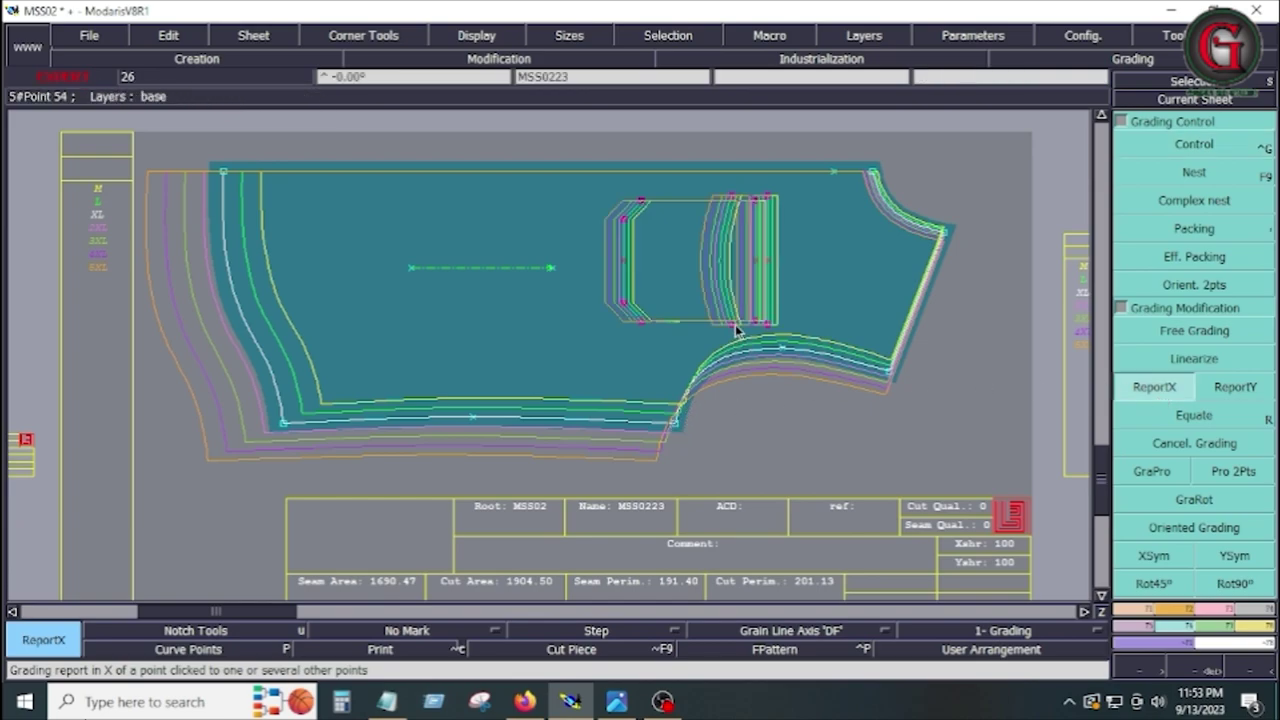
click(810, 358)
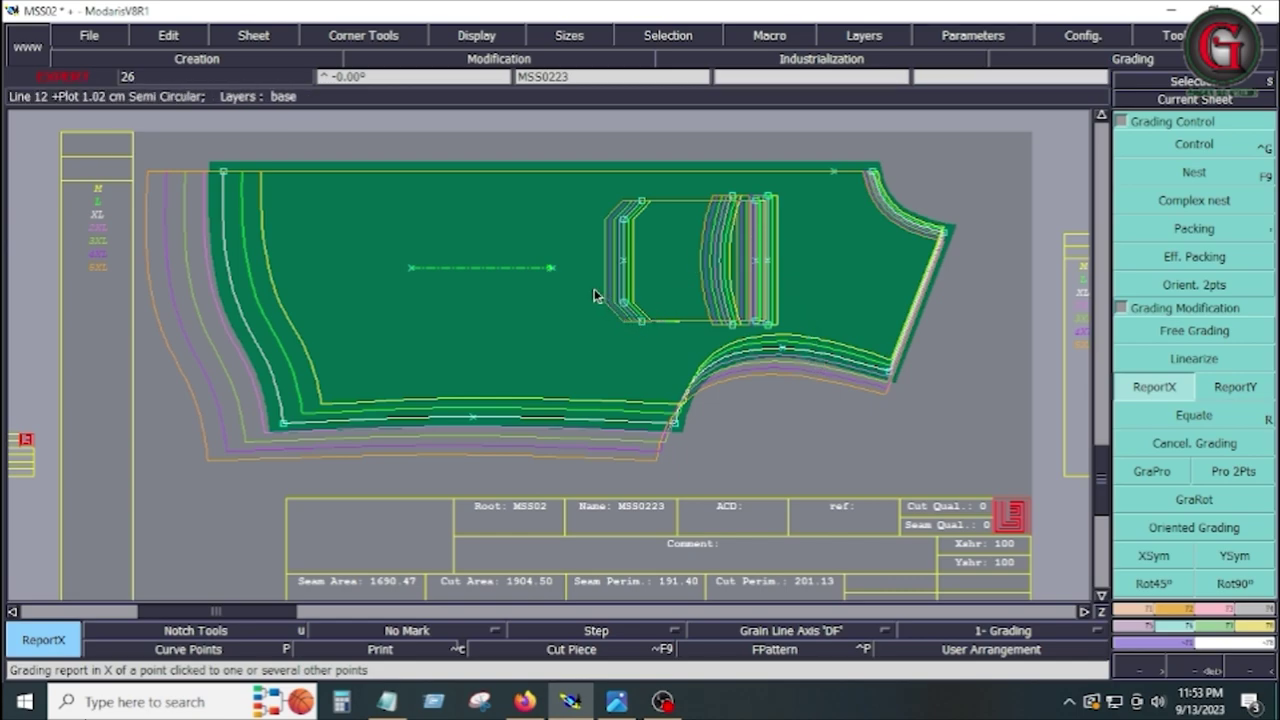
drag(594, 289, 801, 343)
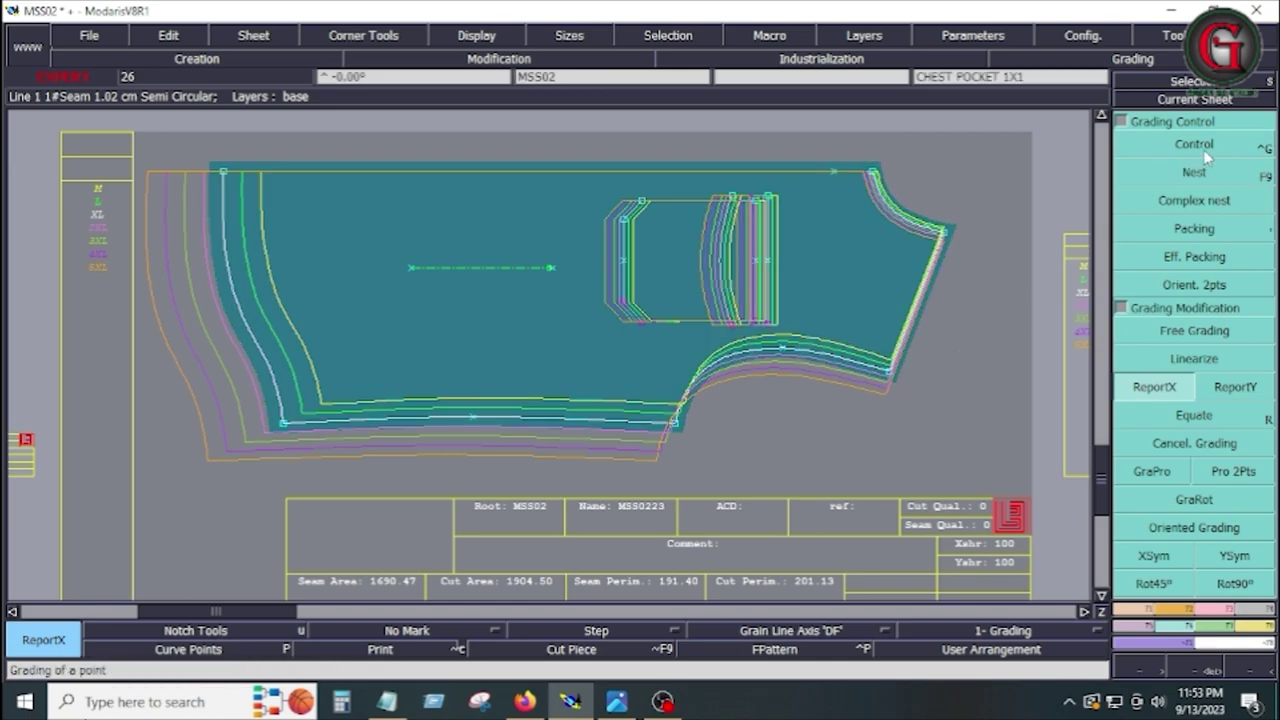
click(1247, 397)
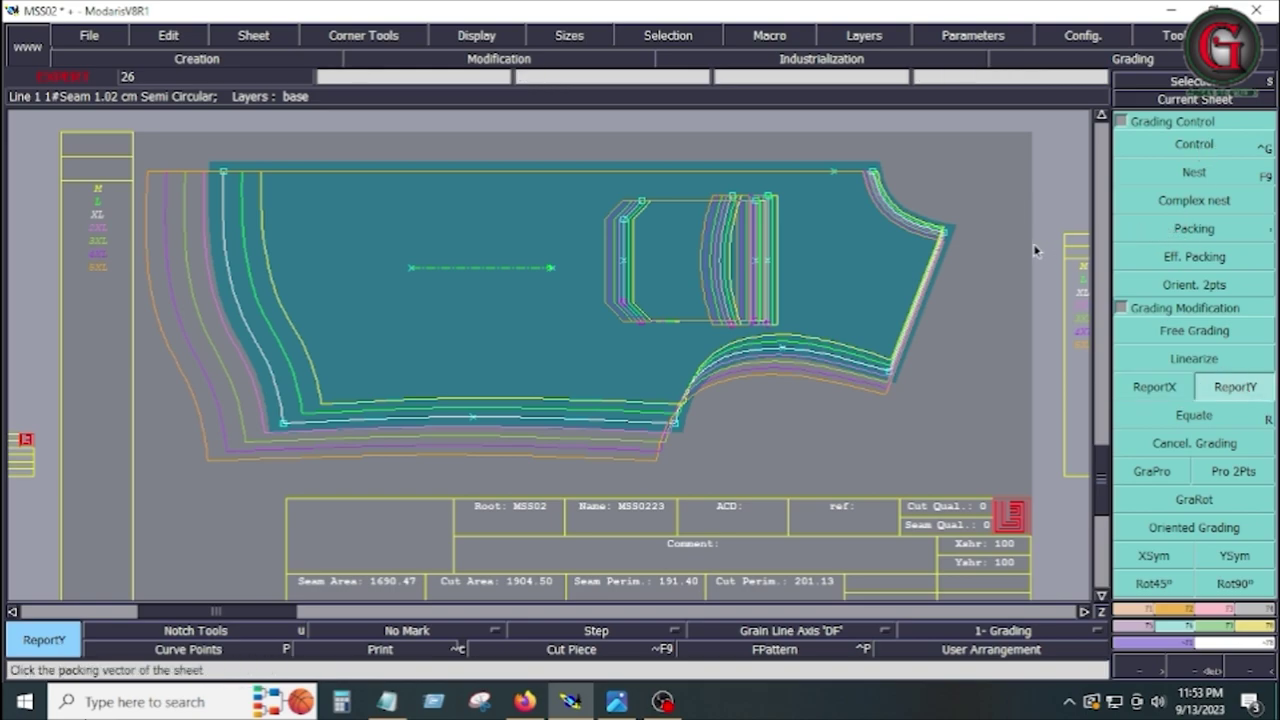
Set Point 43's ddy step to -0.50 for every size
click(1216, 145)
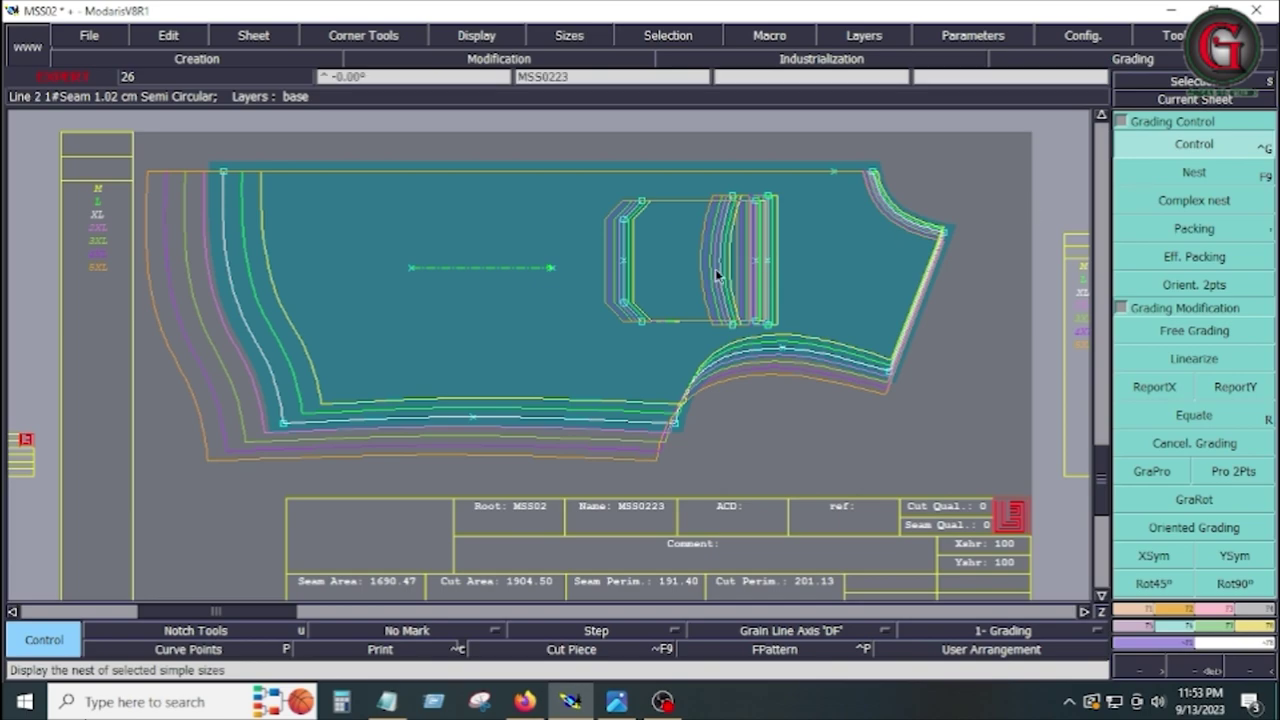
click(641, 324)
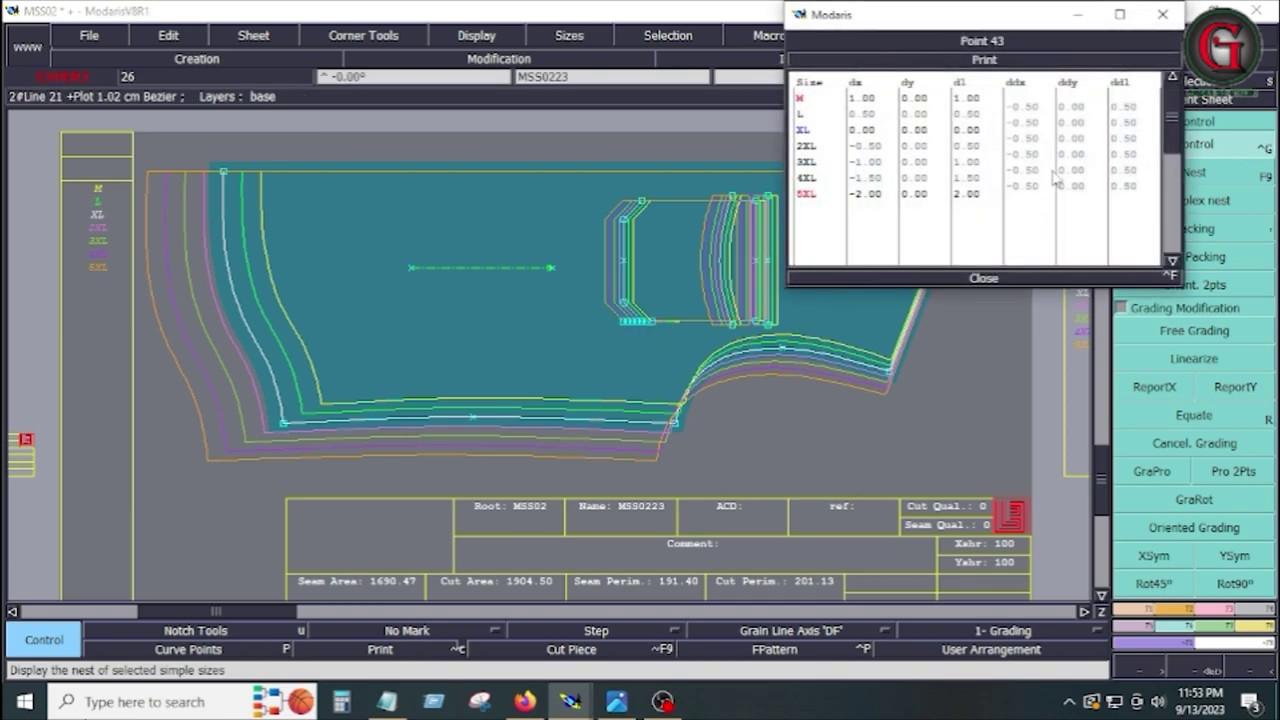
shift+click(1073, 198)
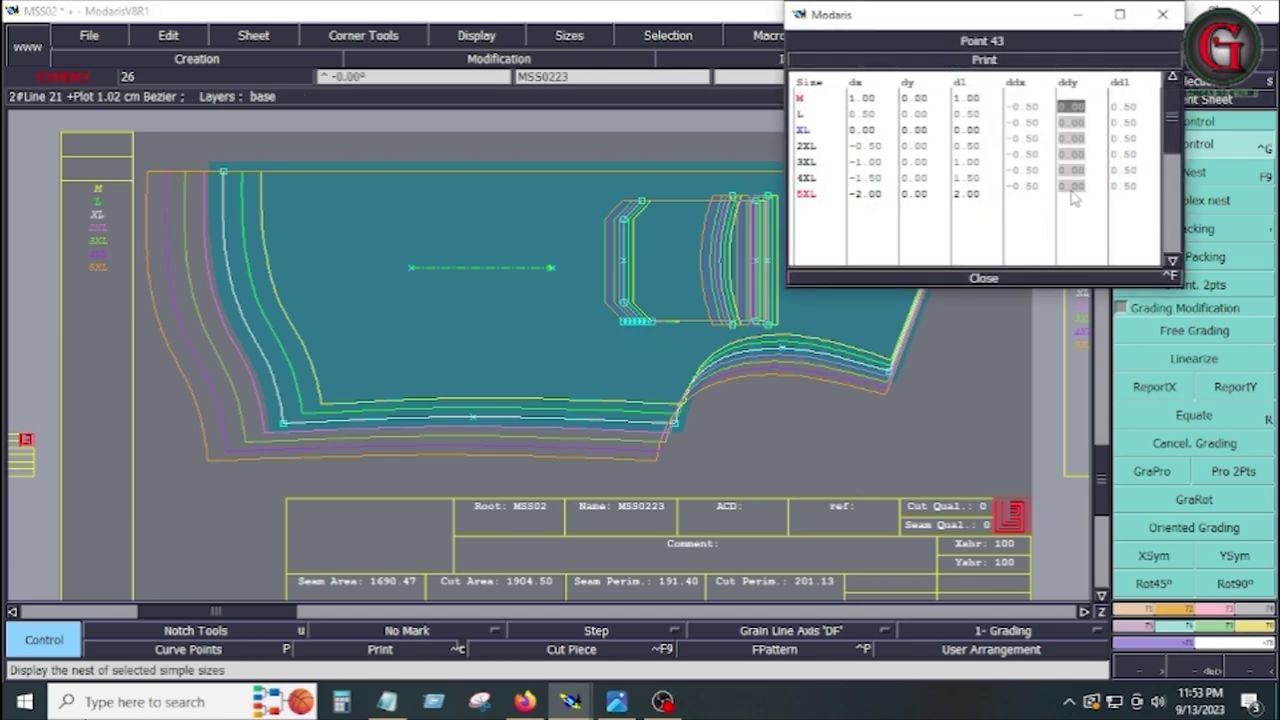
text(-.5)
key(Return)
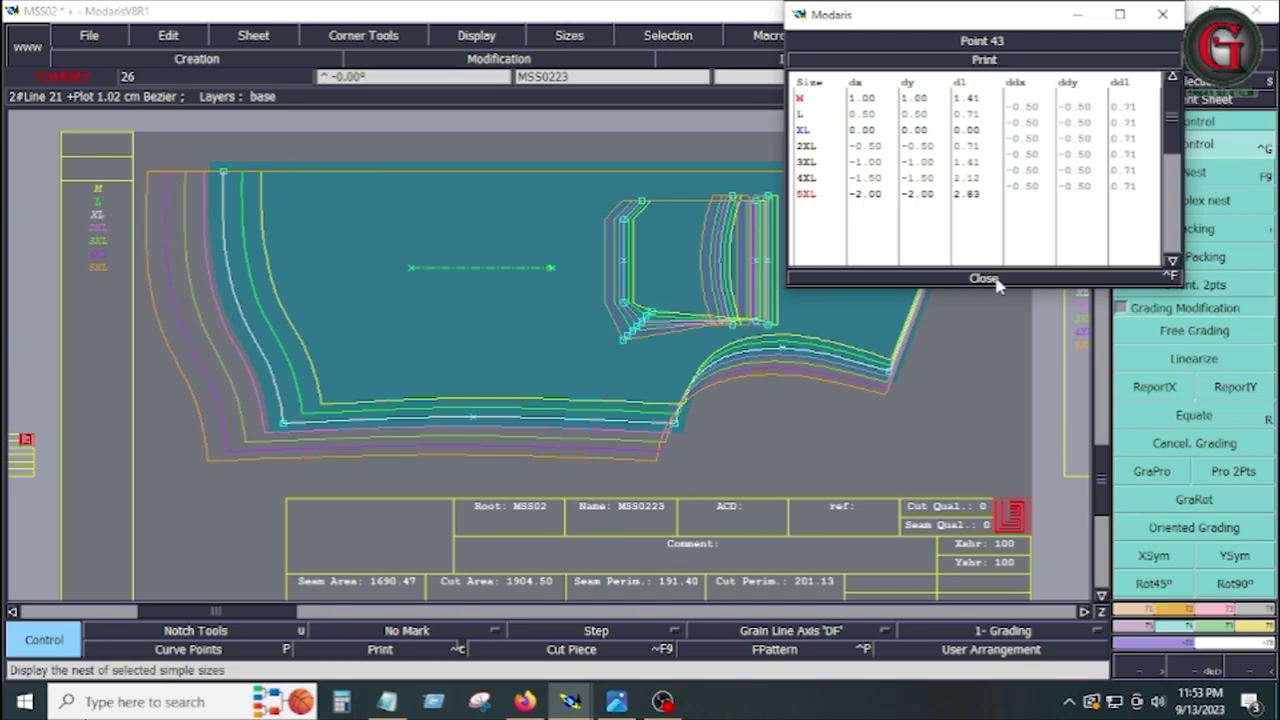
click(996, 279)
Copy a pocket point's Y grading onto the pocket's top-edge points with ReportY
drag(691, 177, 813, 334)
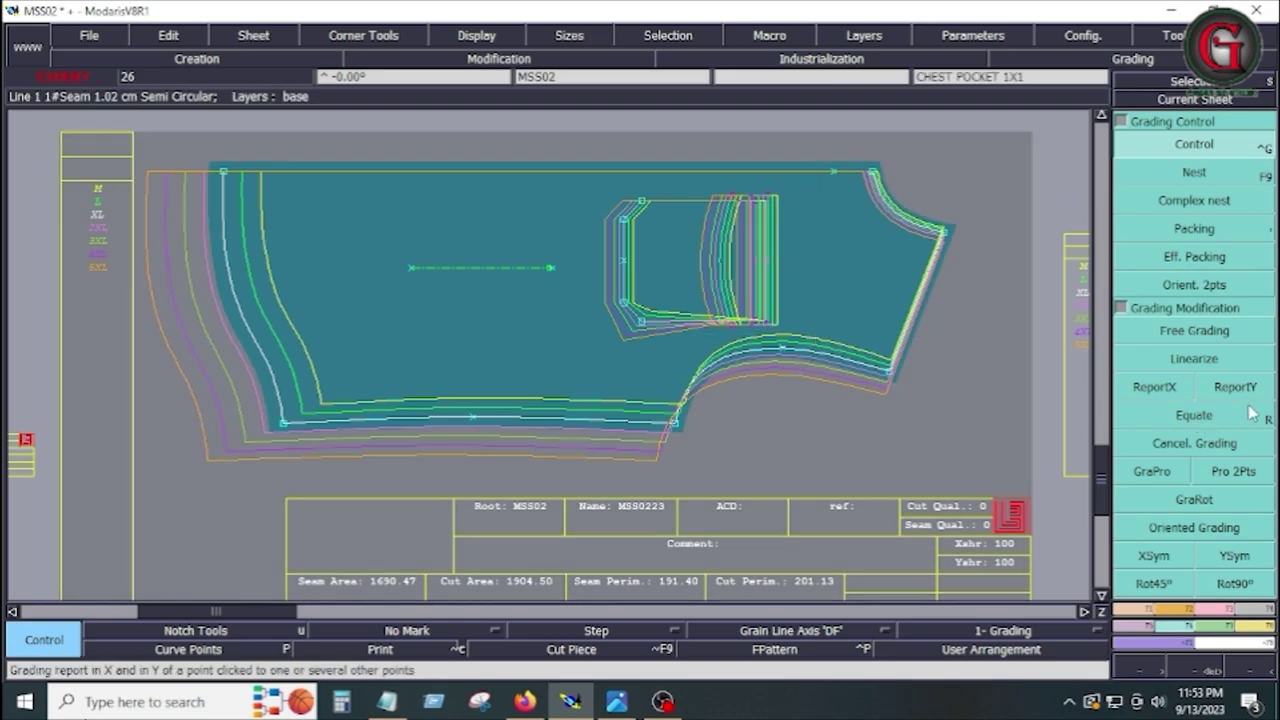
click(1250, 390)
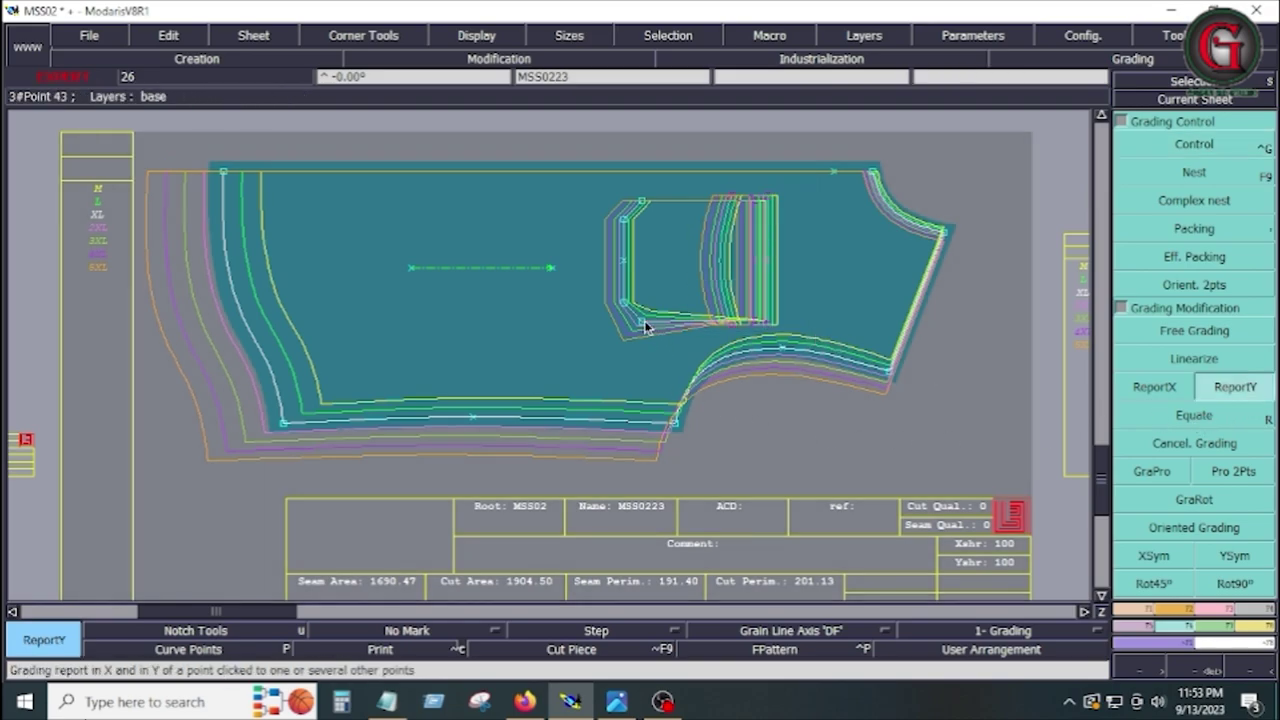
click(728, 328)
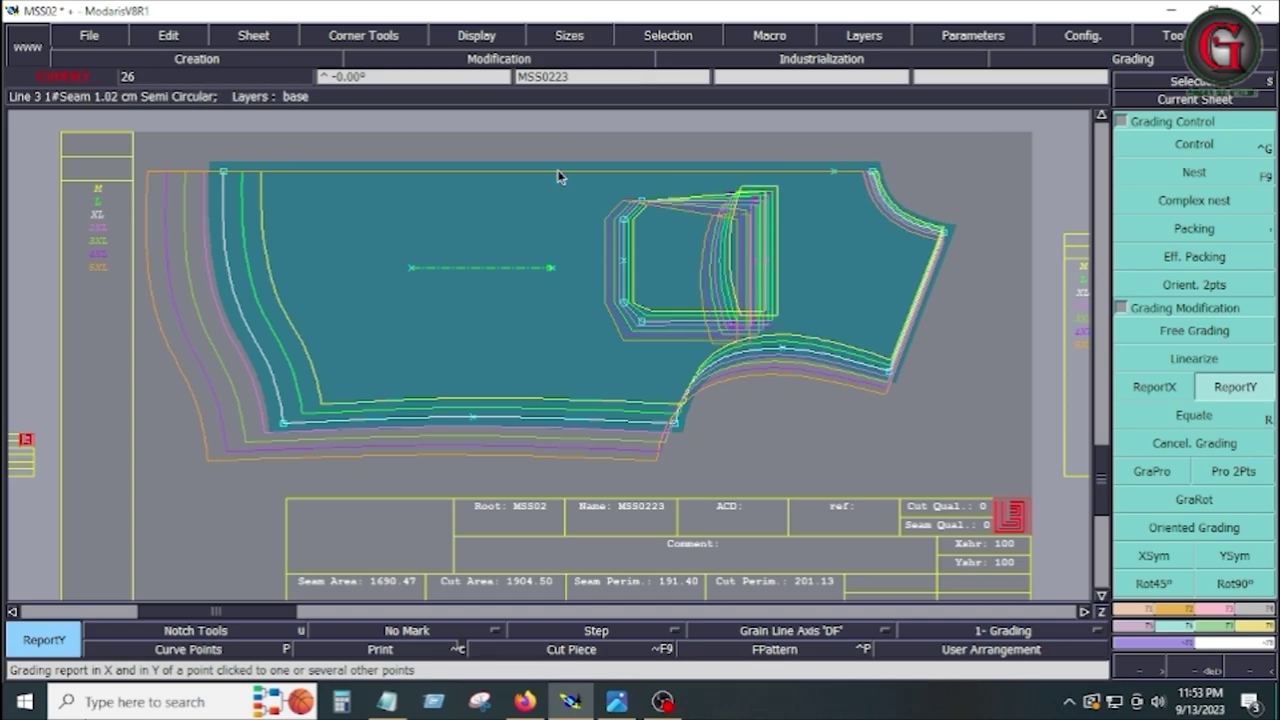
mouse_move(560, 170)
mouse_down()
mouse_move(650, 247)
mouse_move(680, 254)
mouse_up()
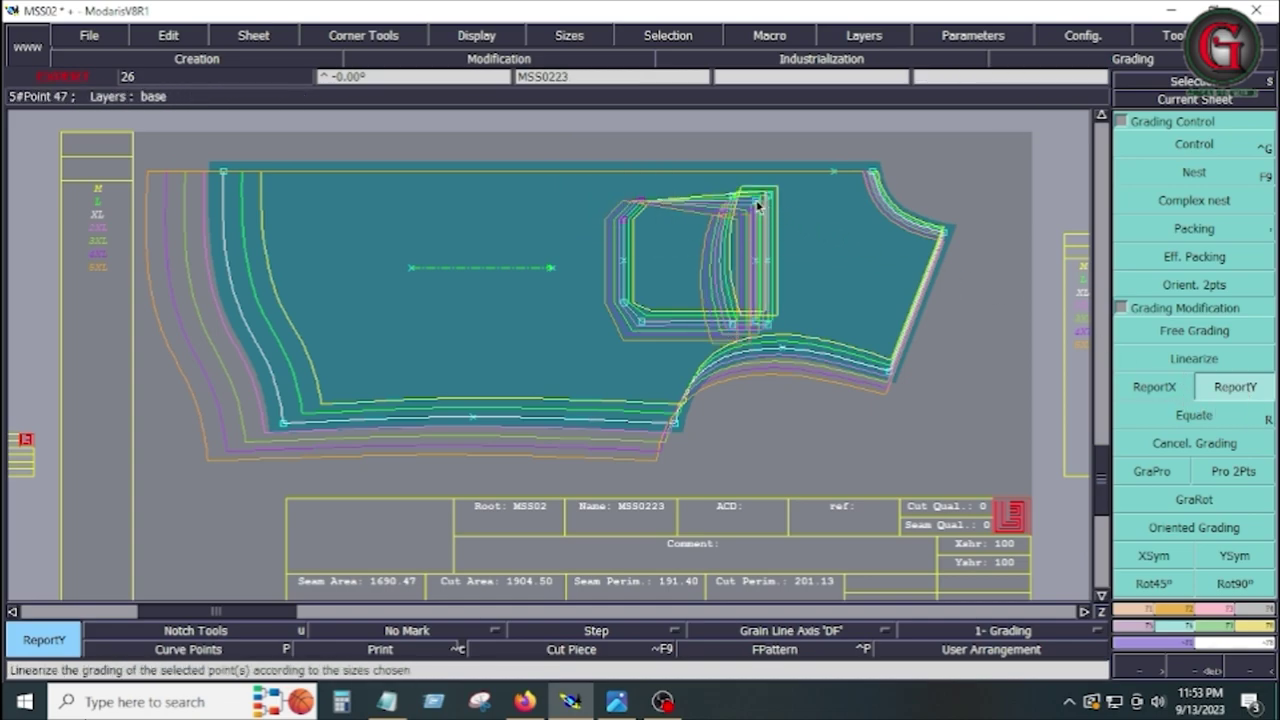
click(648, 207)
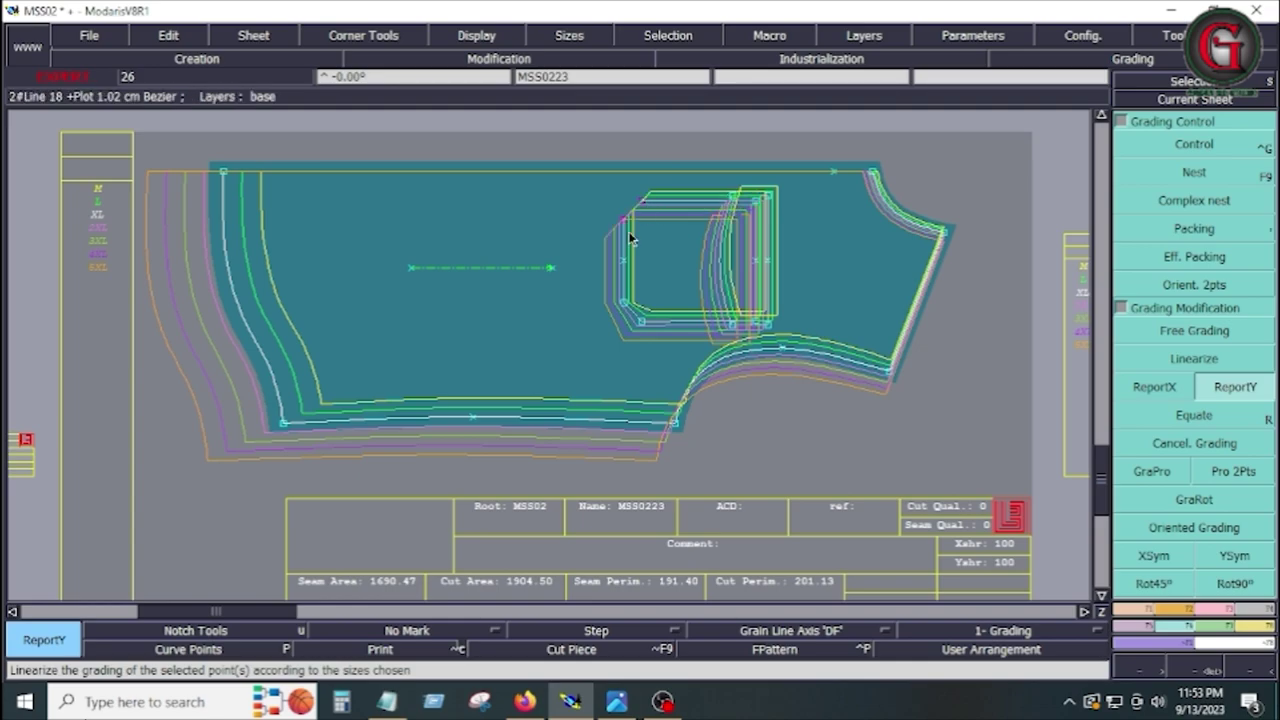
click(560, 364)
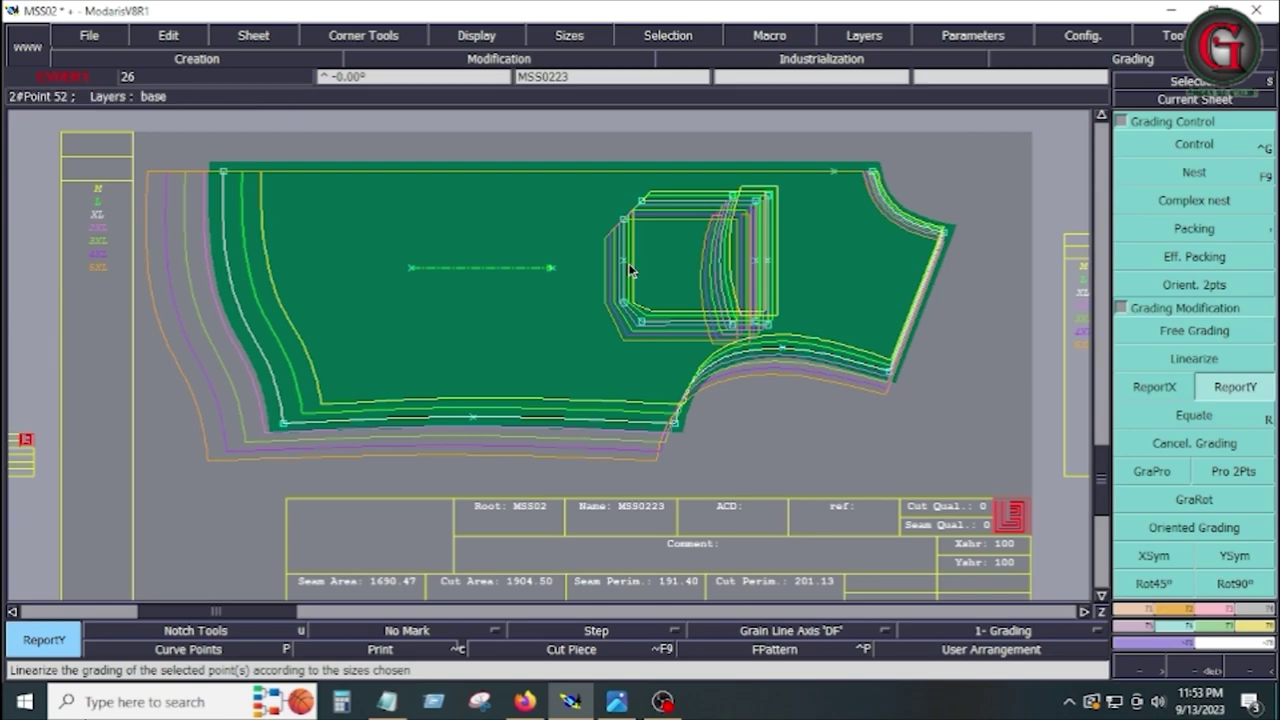
click(1152, 471)
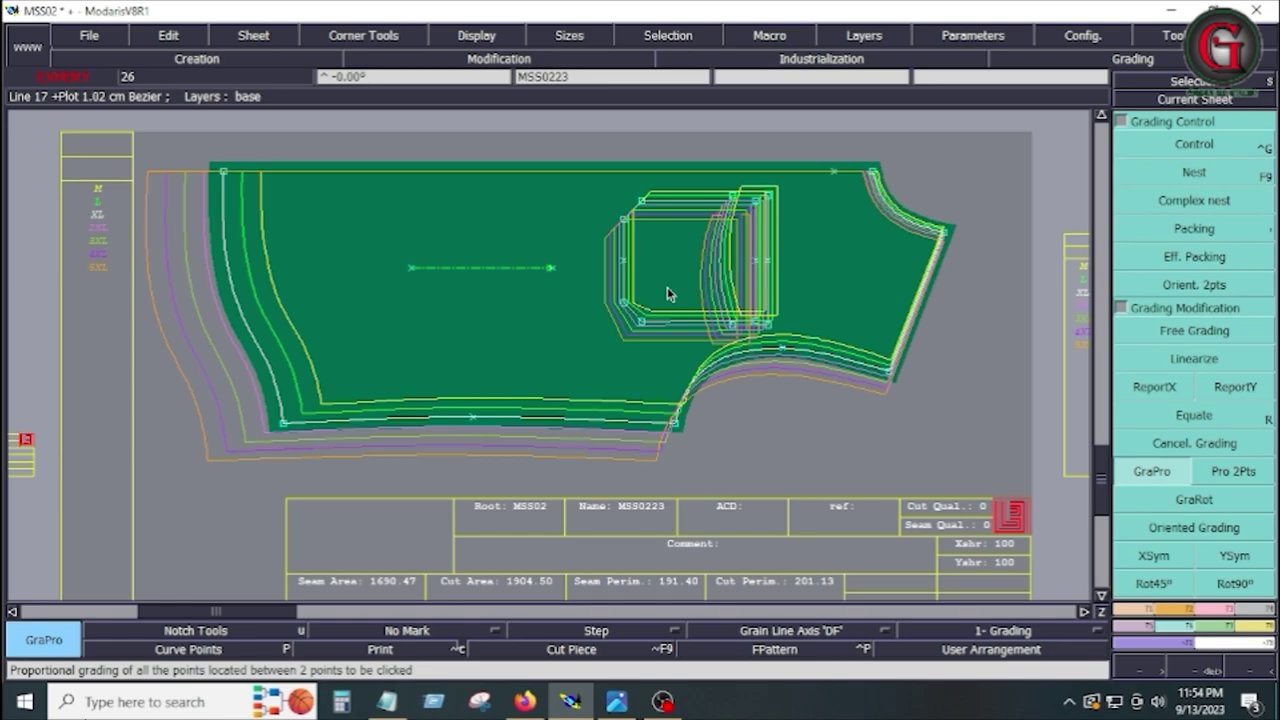
key(space)
key(space)
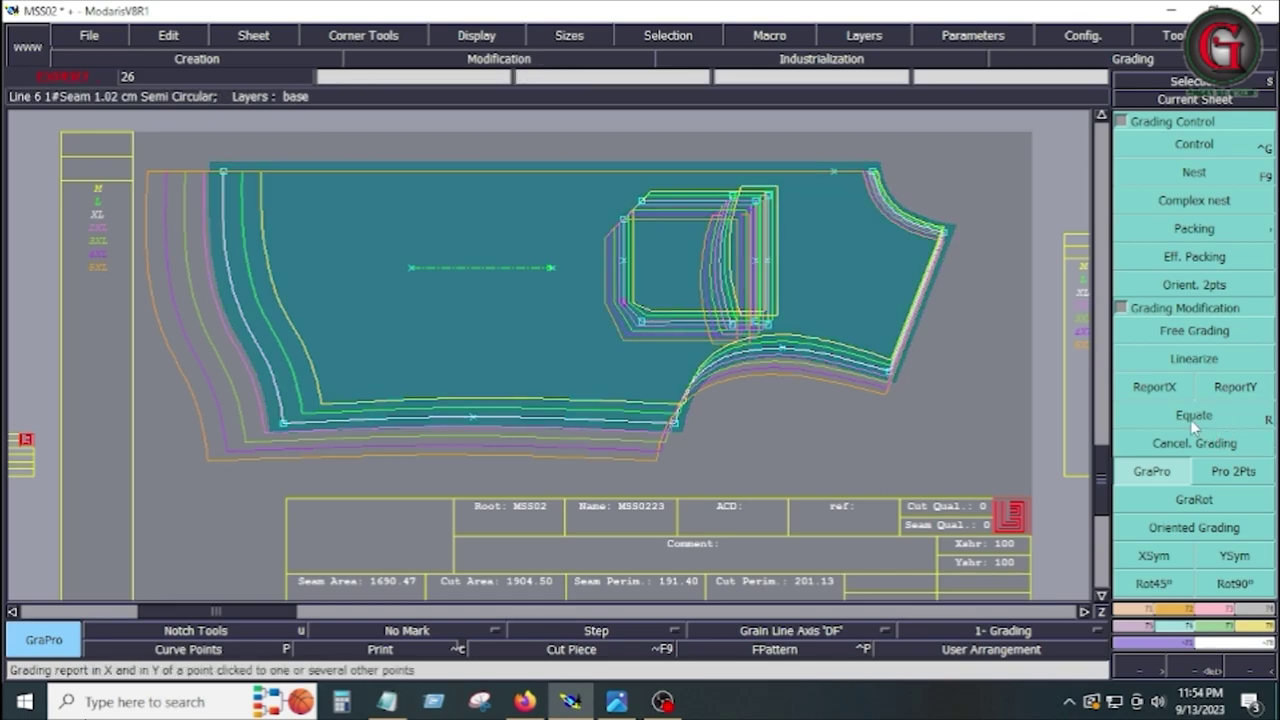
click(1193, 420)
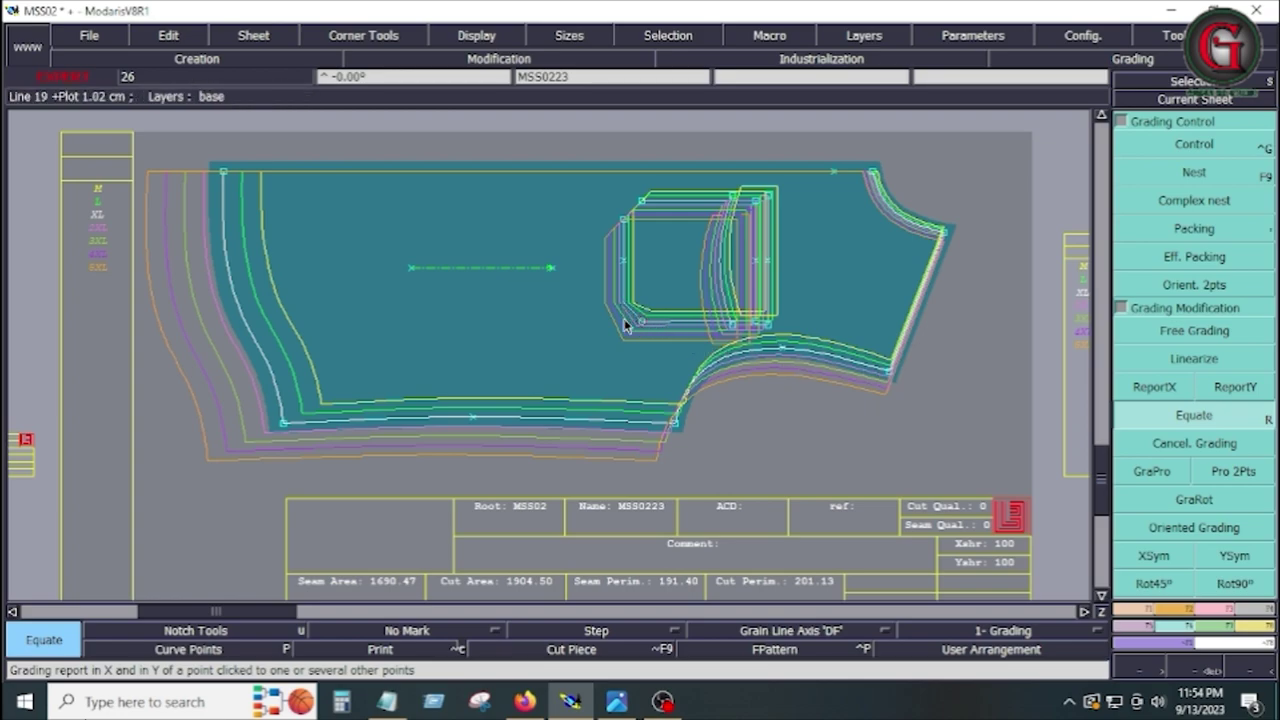
click(1234, 390)
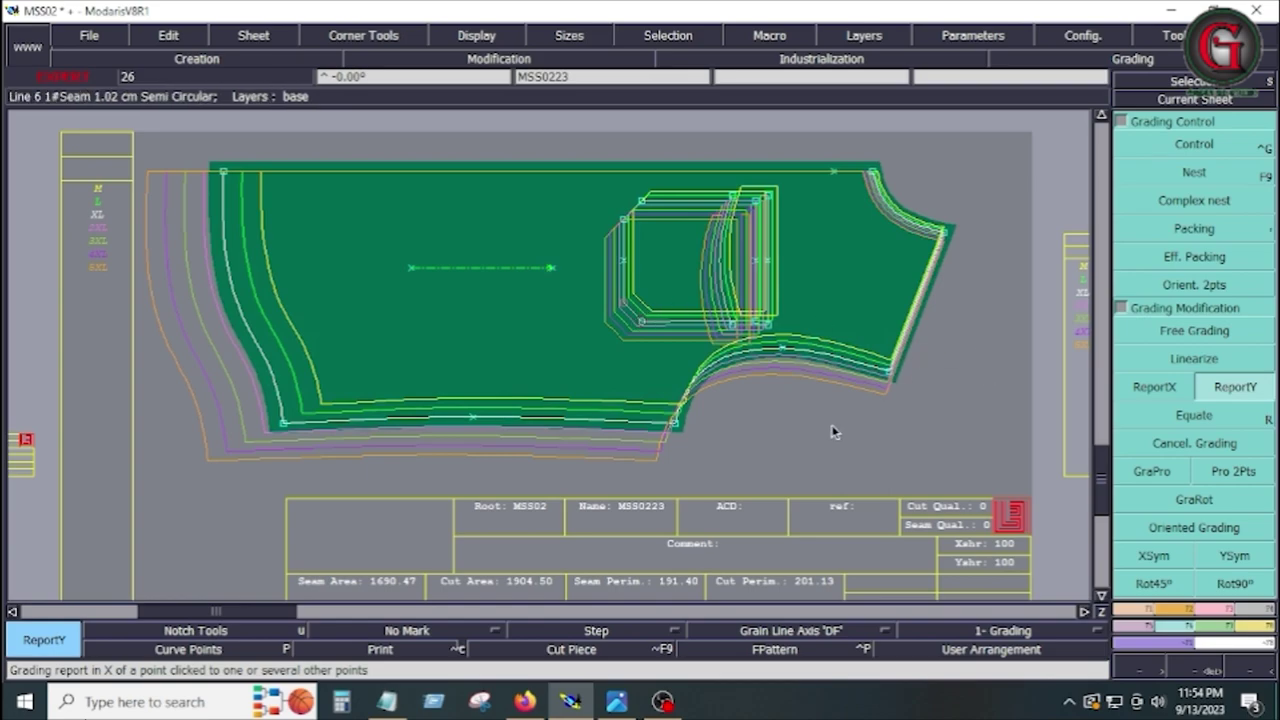
scroll(834, 432, up, 2)
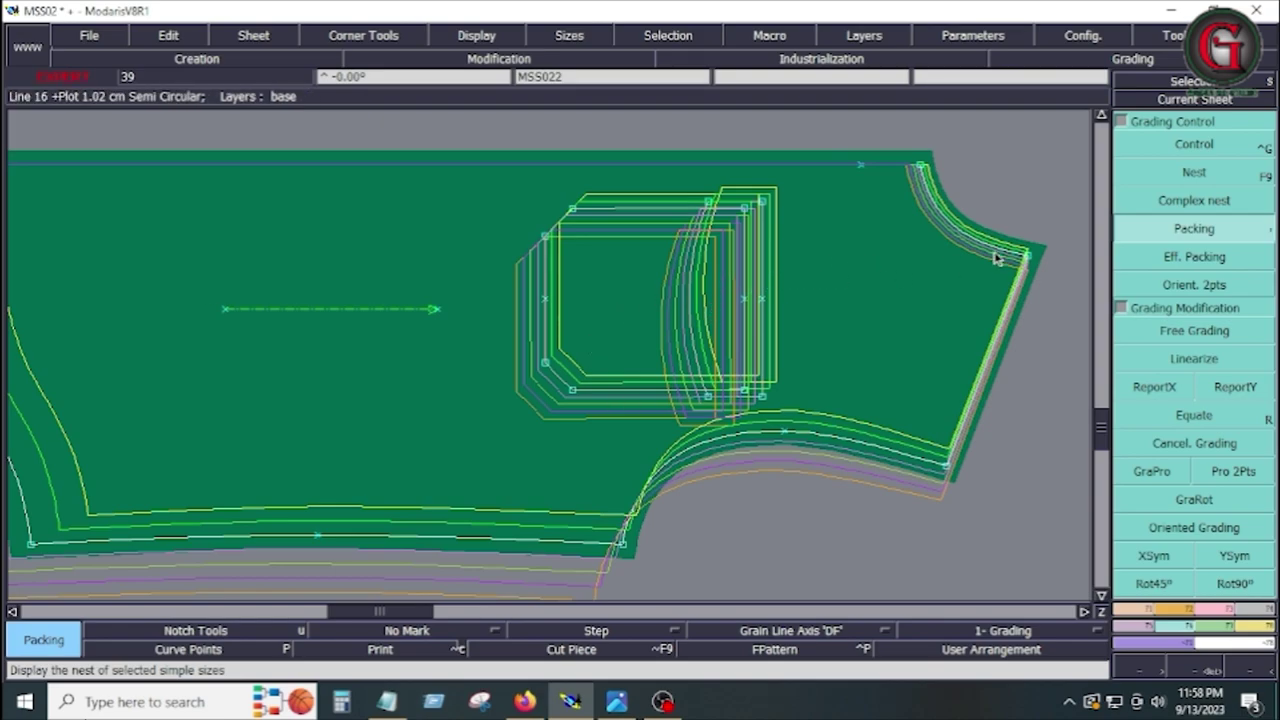
Nest all sizes on the pocket corner and open pocket point 52's grading table
click(764, 198)
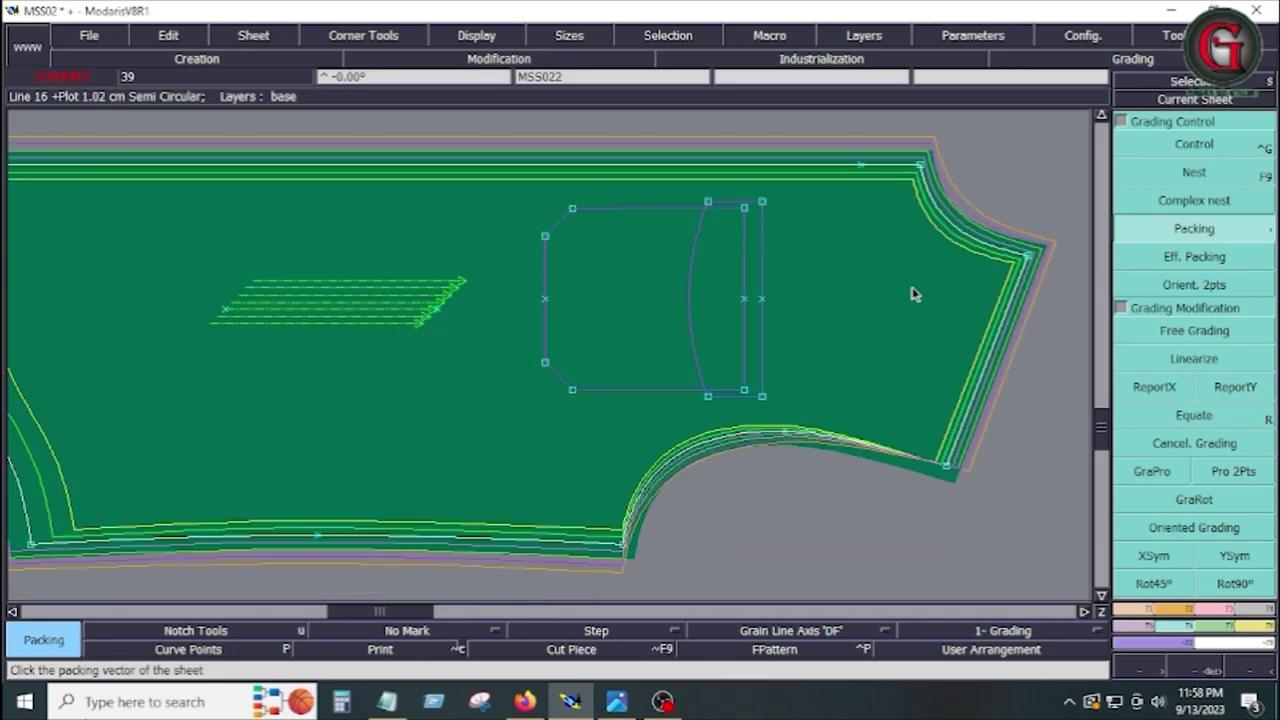
key(ctrl+g)
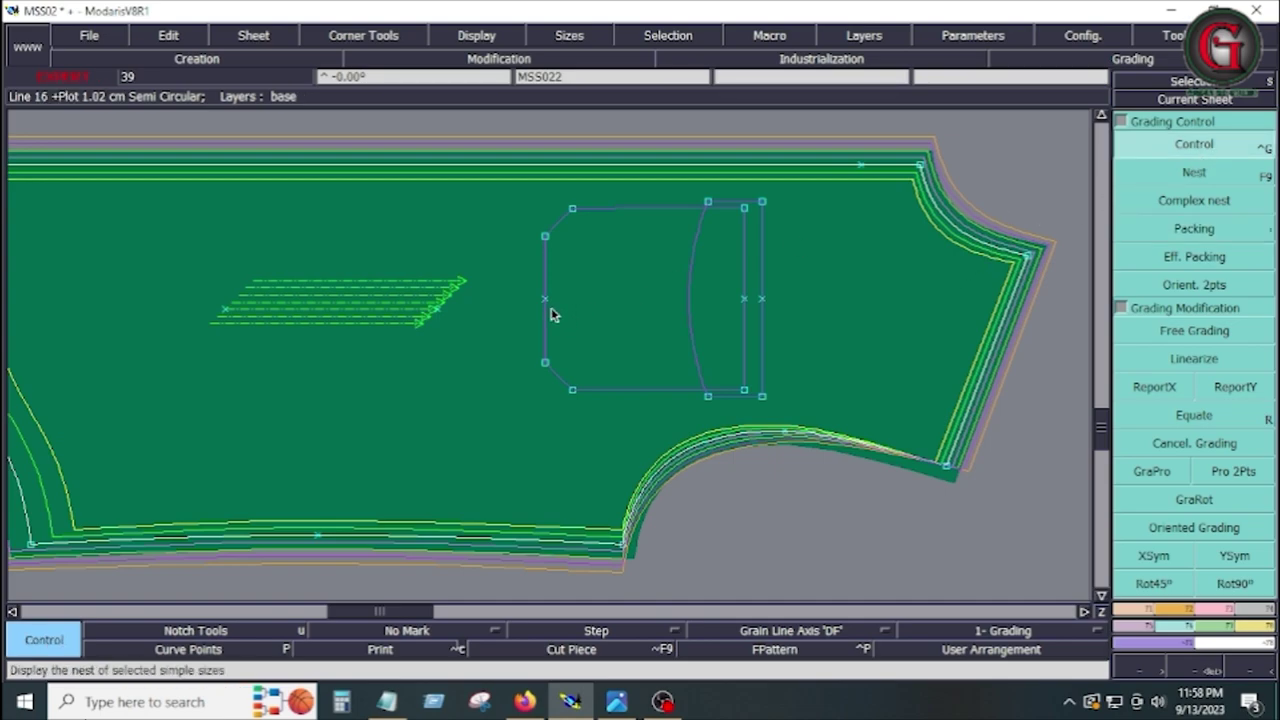
click(544, 299)
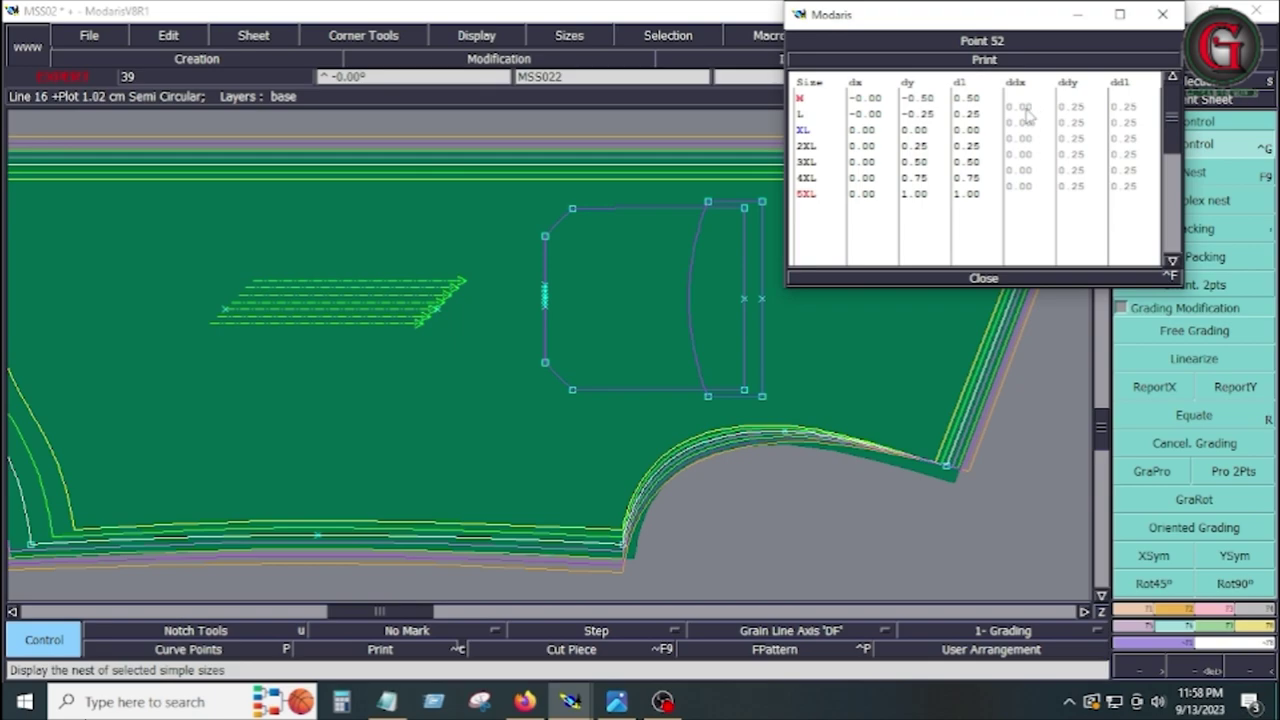
Change point 52's ddx step to -0.50 for sizes M, XL and 3XL
click(1026, 112)
key(BackSpace)
key(Return)
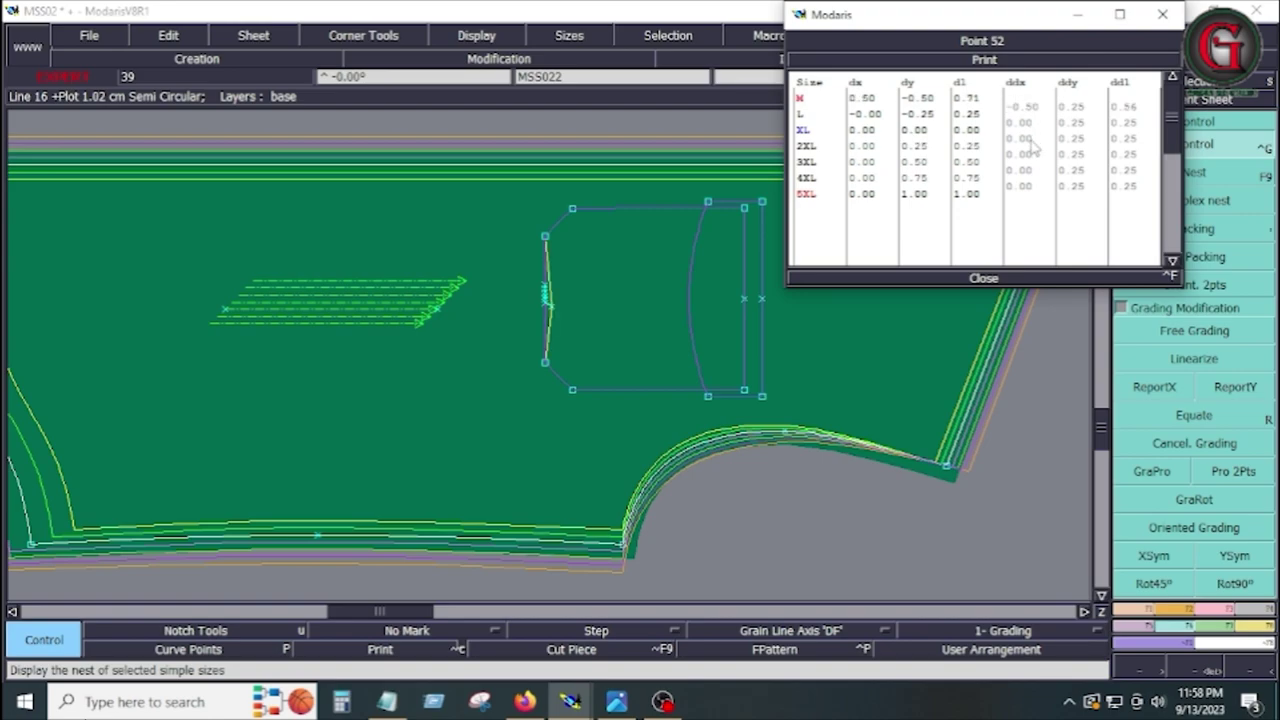
click(1031, 144)
key(BackSpace)
key(Return)
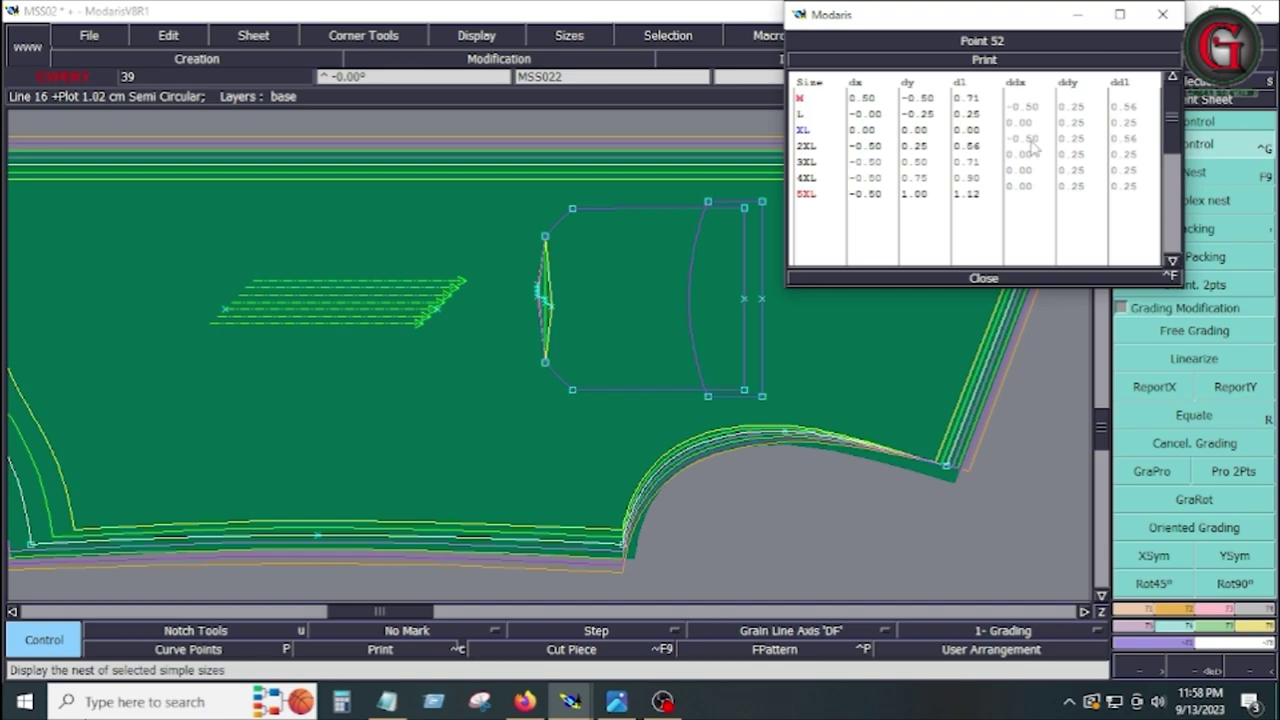
click(1024, 172)
key(BackSpace)
key(Return)
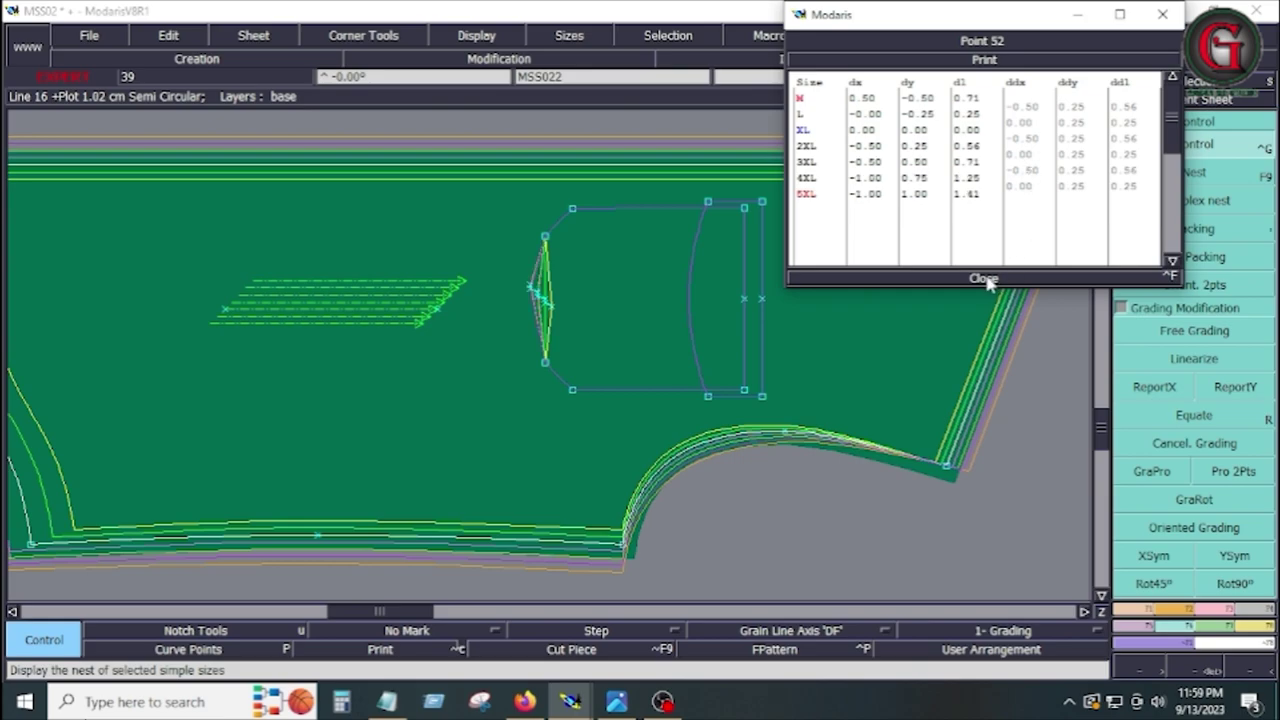
click(988, 278)
click(1148, 390)
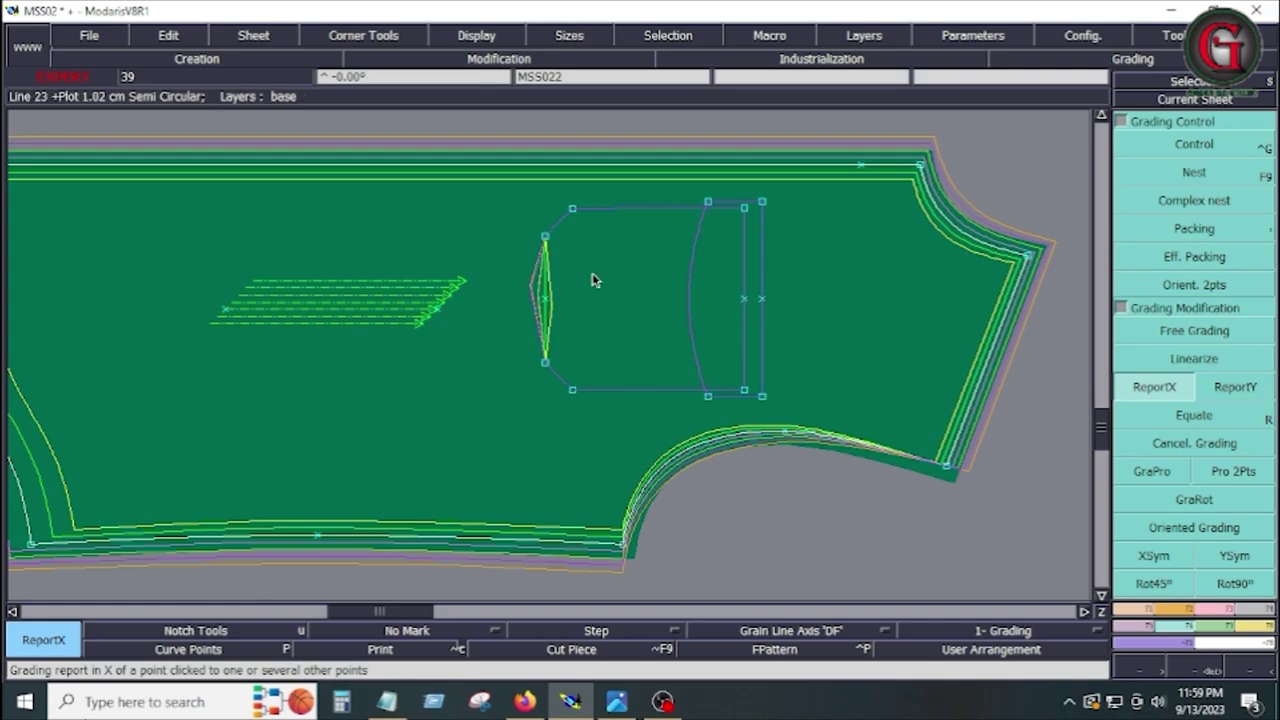
Copy point 52's X grading onto the pocket's upper point, lower point and point 43
click(546, 246)
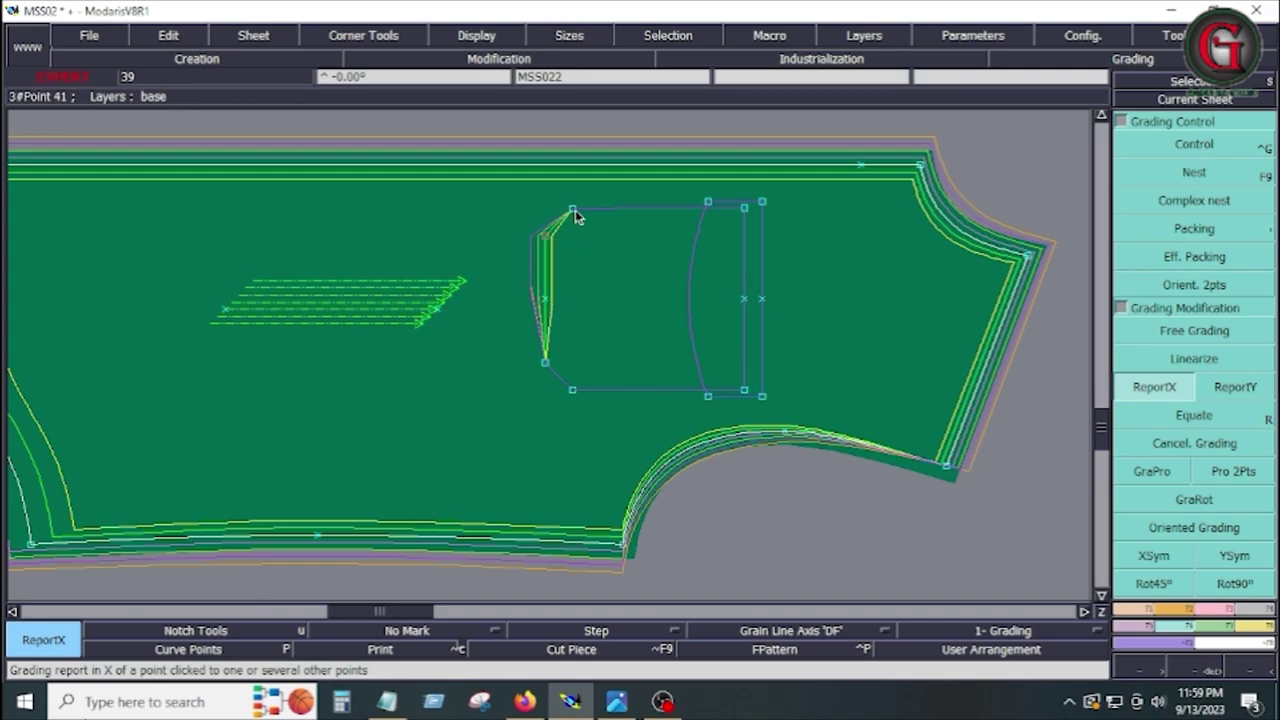
click(573, 209)
click(546, 362)
click(570, 392)
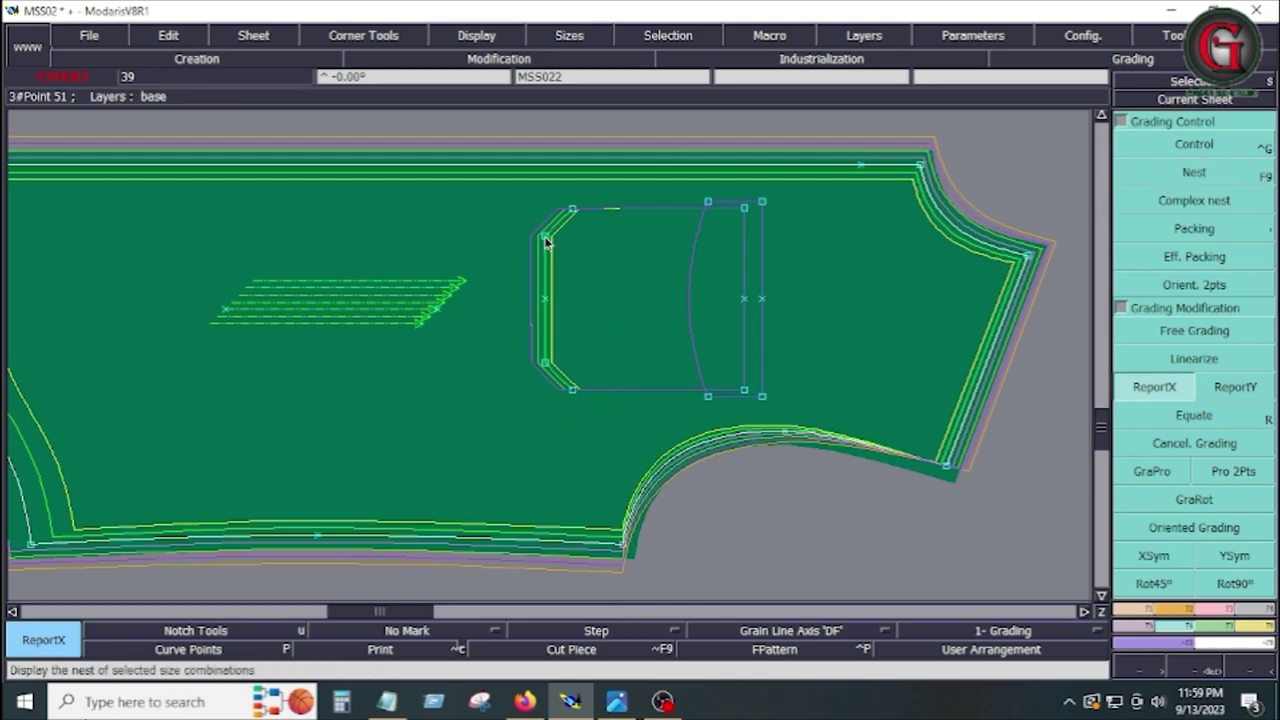
Inspect Point 43's grading table with the Control tool
drag(517, 340, 594, 430)
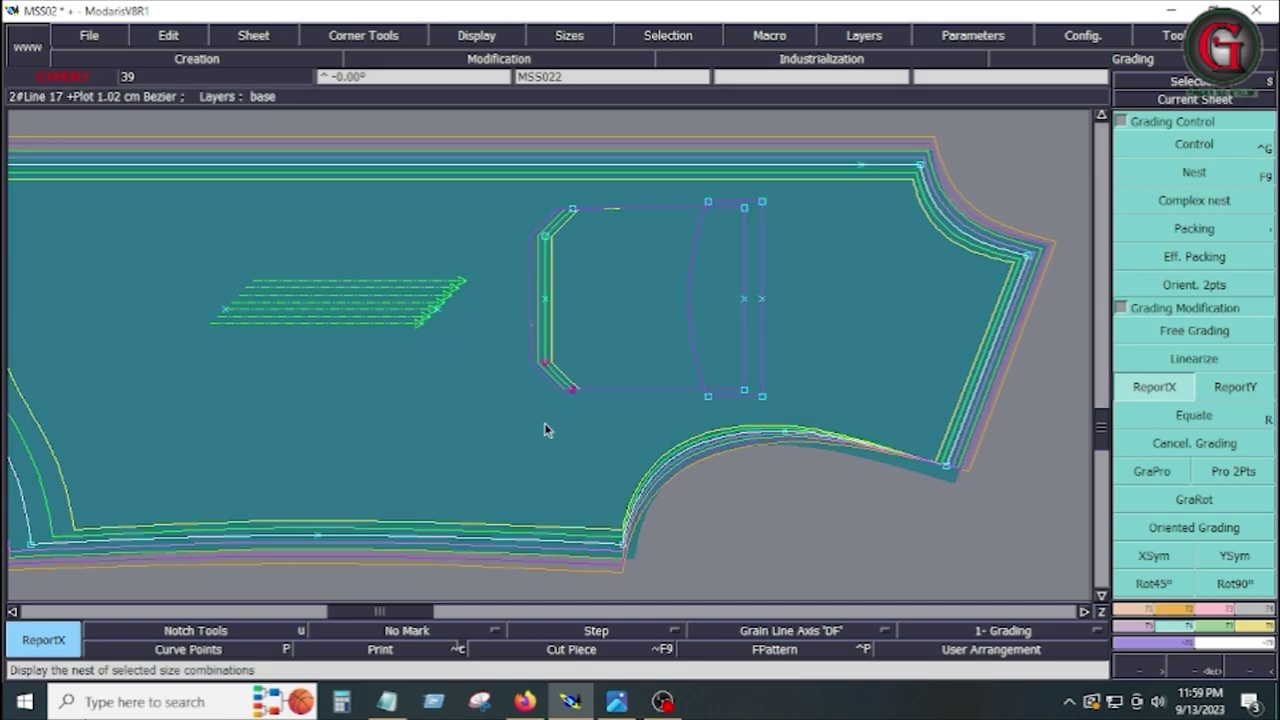
click(545, 430)
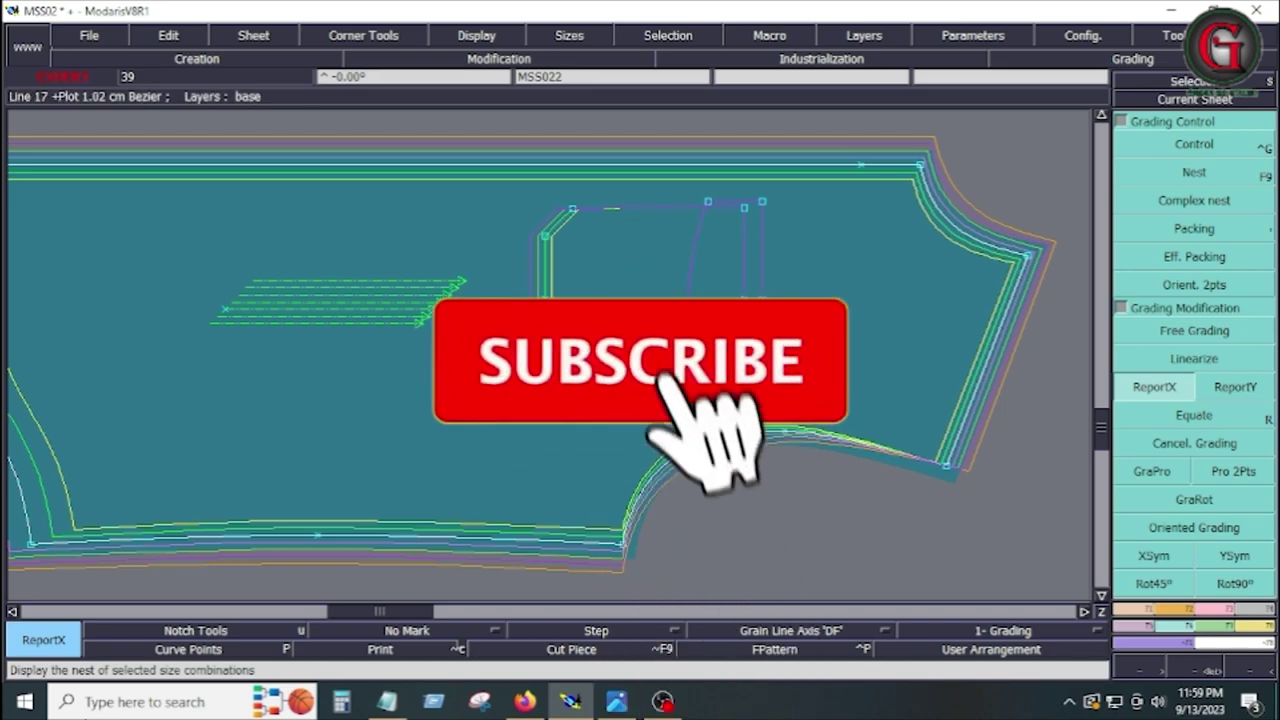
click(1185, 148)
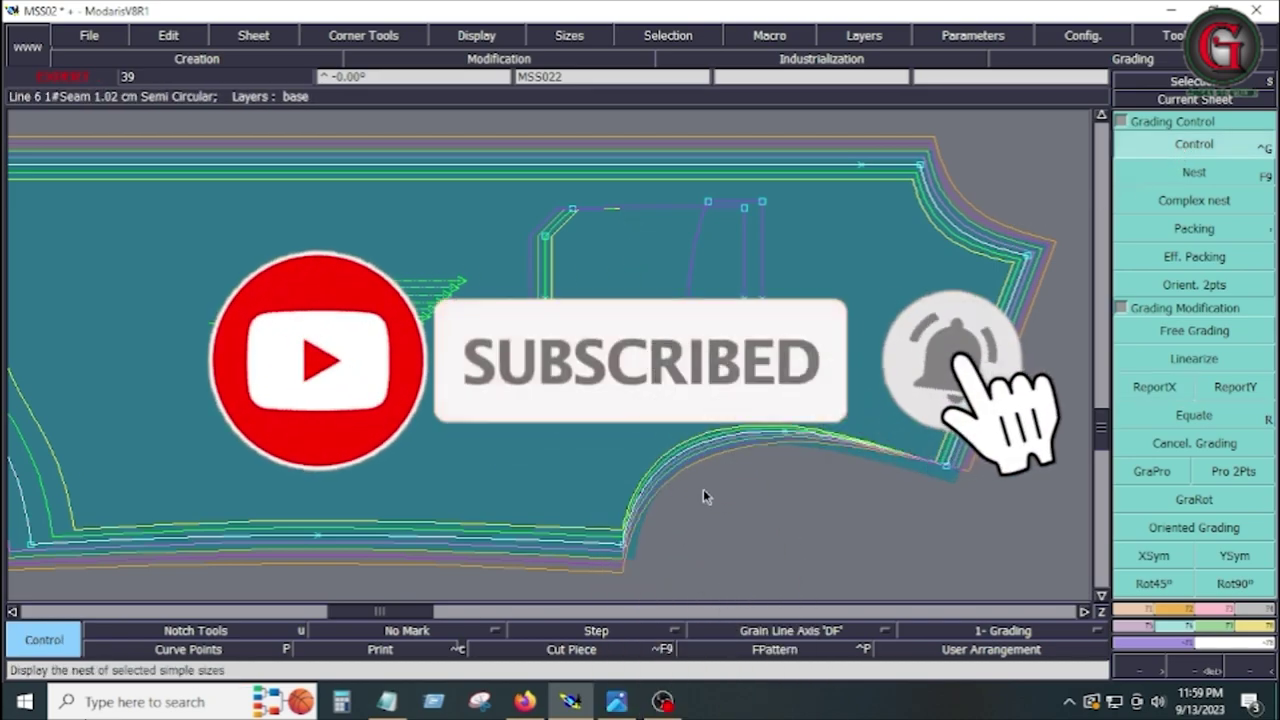
click(955, 380)
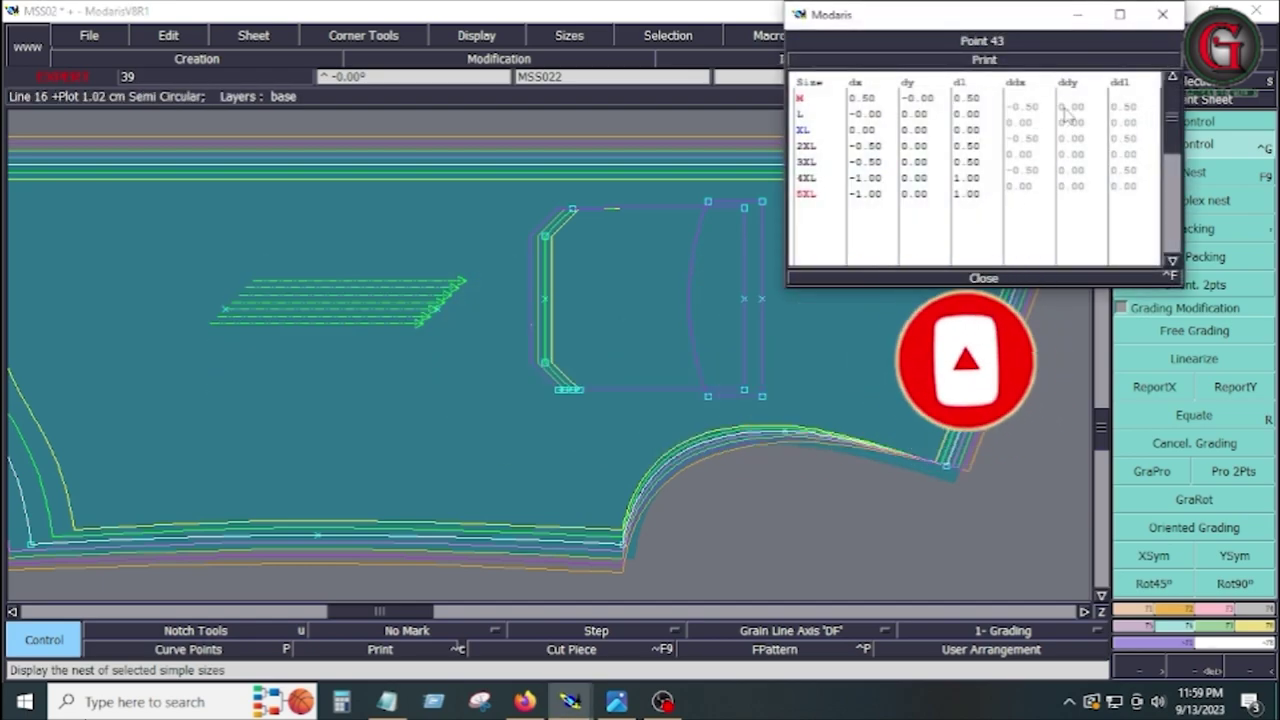
Re-enter Point 43's y-steps for sizes M, 2XL and 4XL and close its table
click(1070, 106)
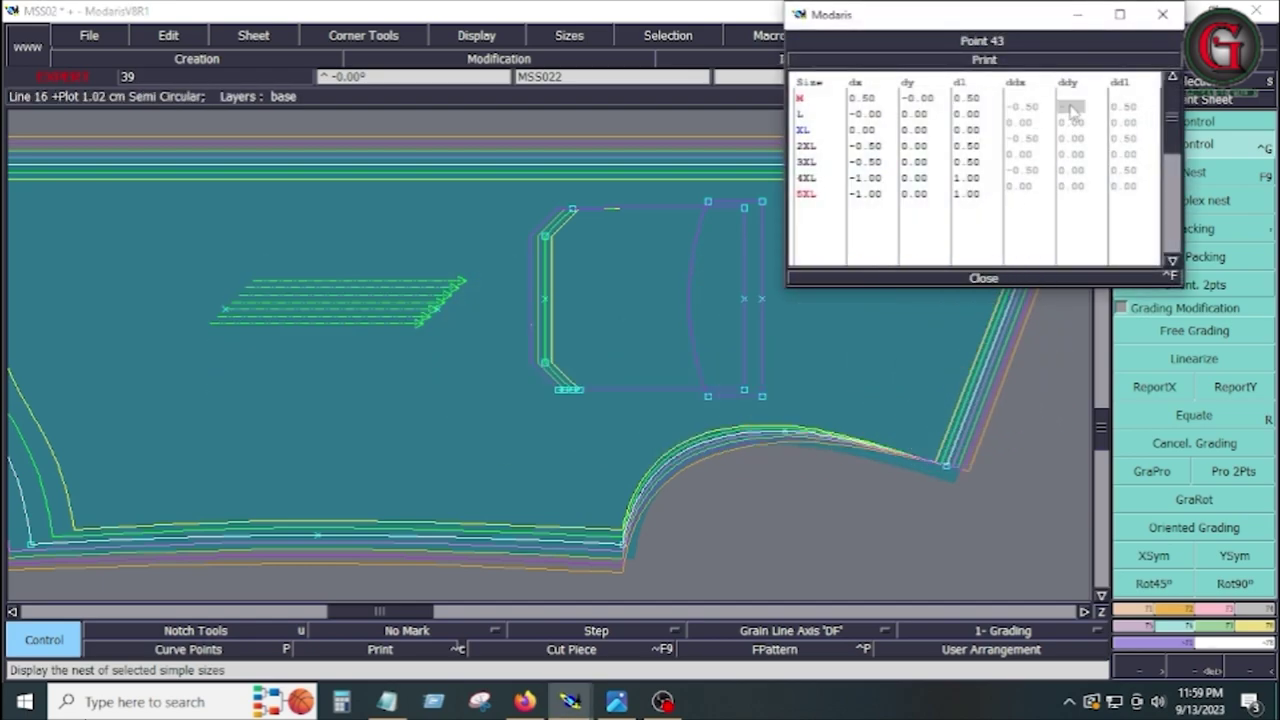
key(Return)
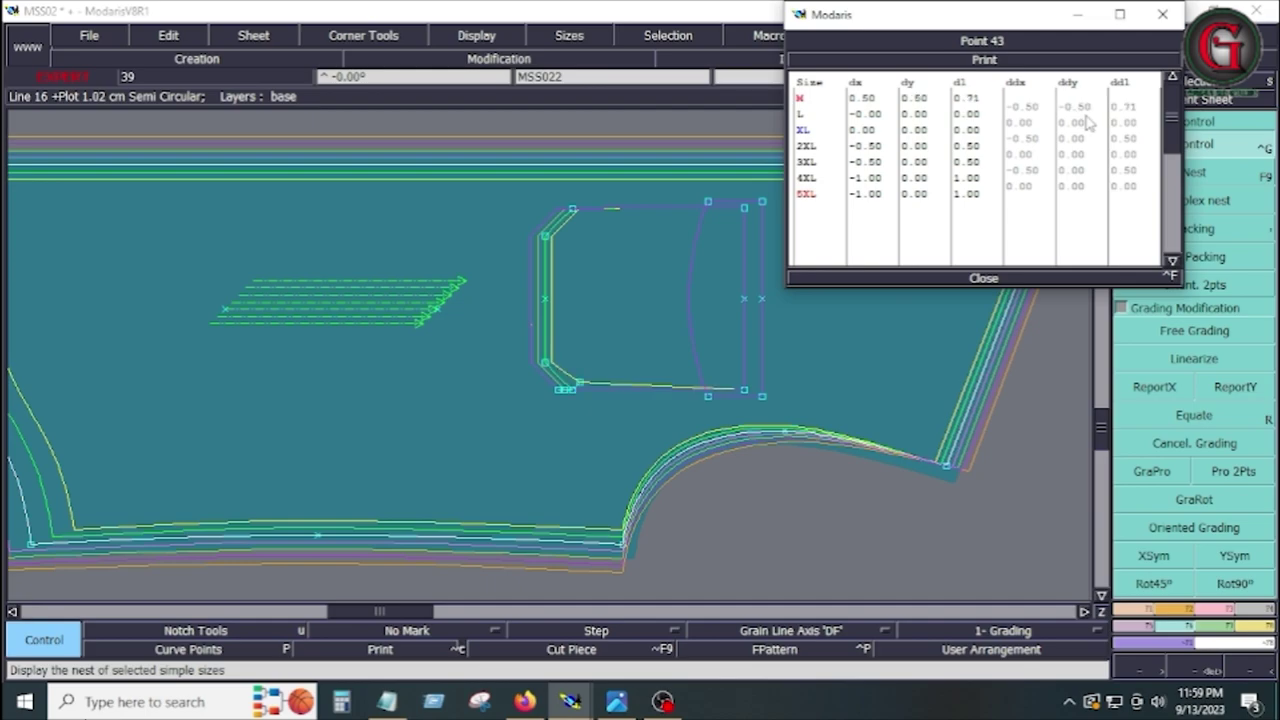
click(1068, 140)
text(-0.5)
key(Return)
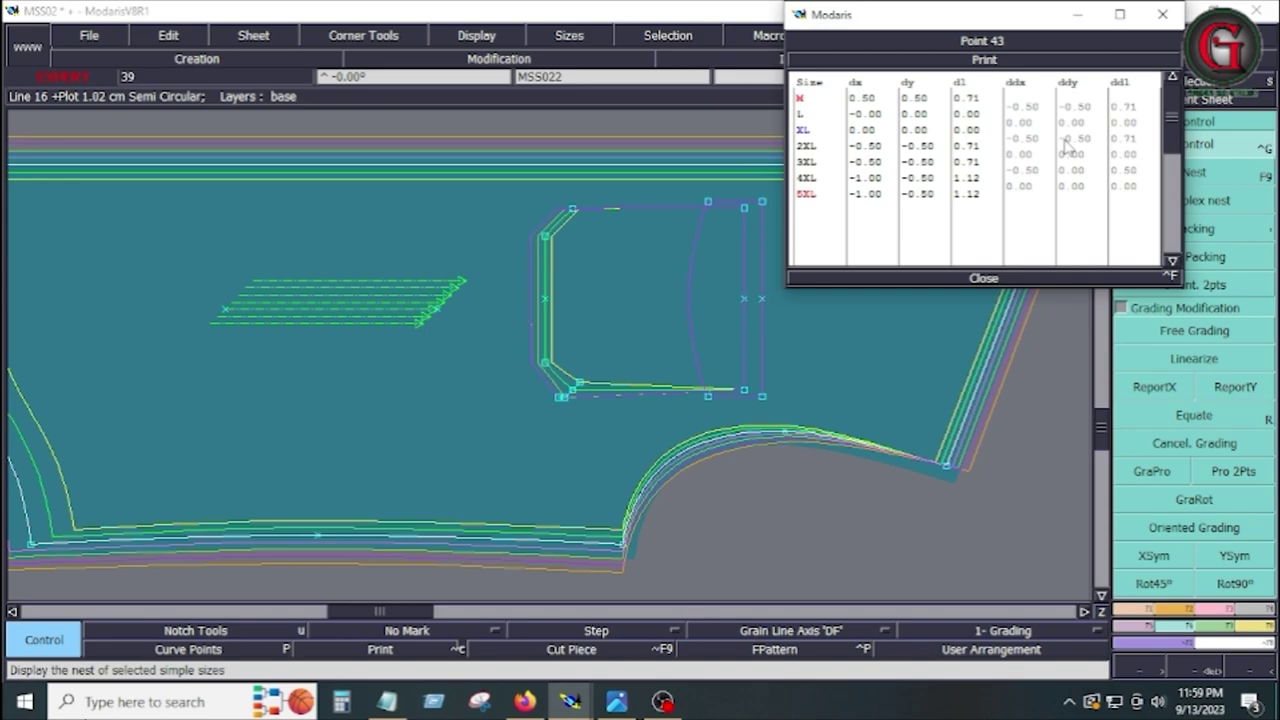
click(1072, 172)
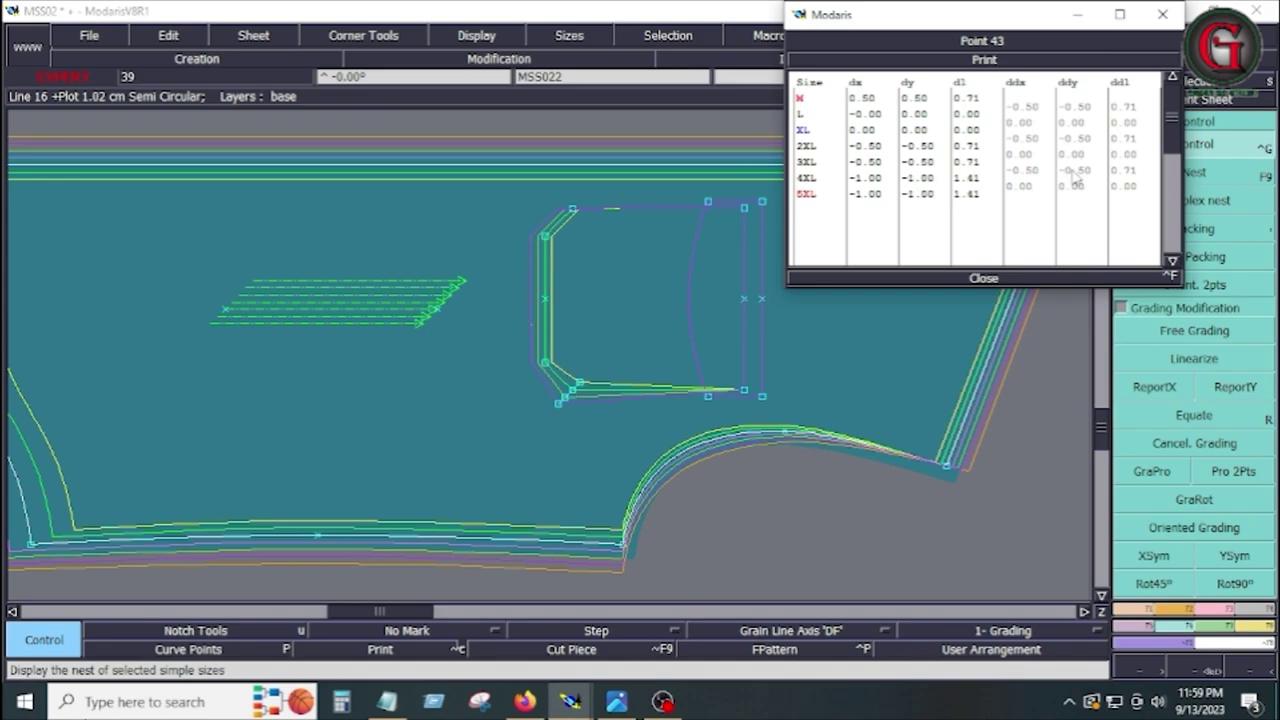
click(986, 278)
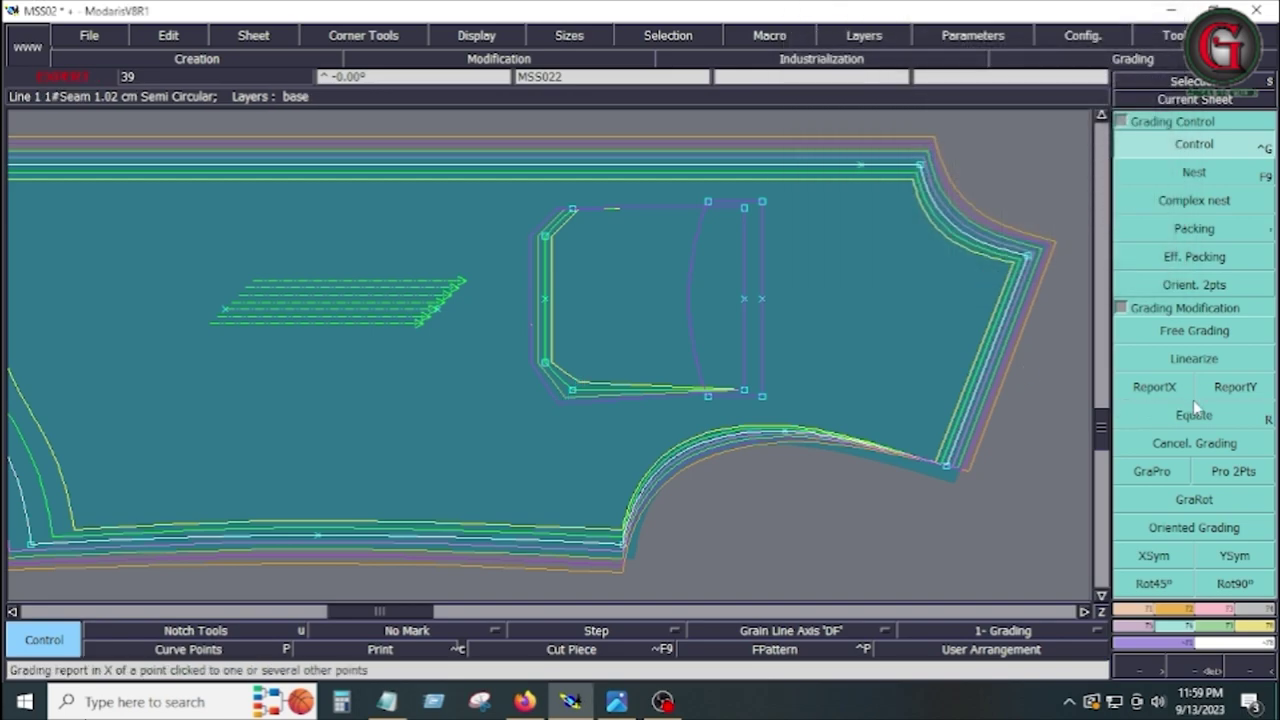
Copy the Y grading onto the pocket's bottom-edge points and its two corner points
click(1234, 387)
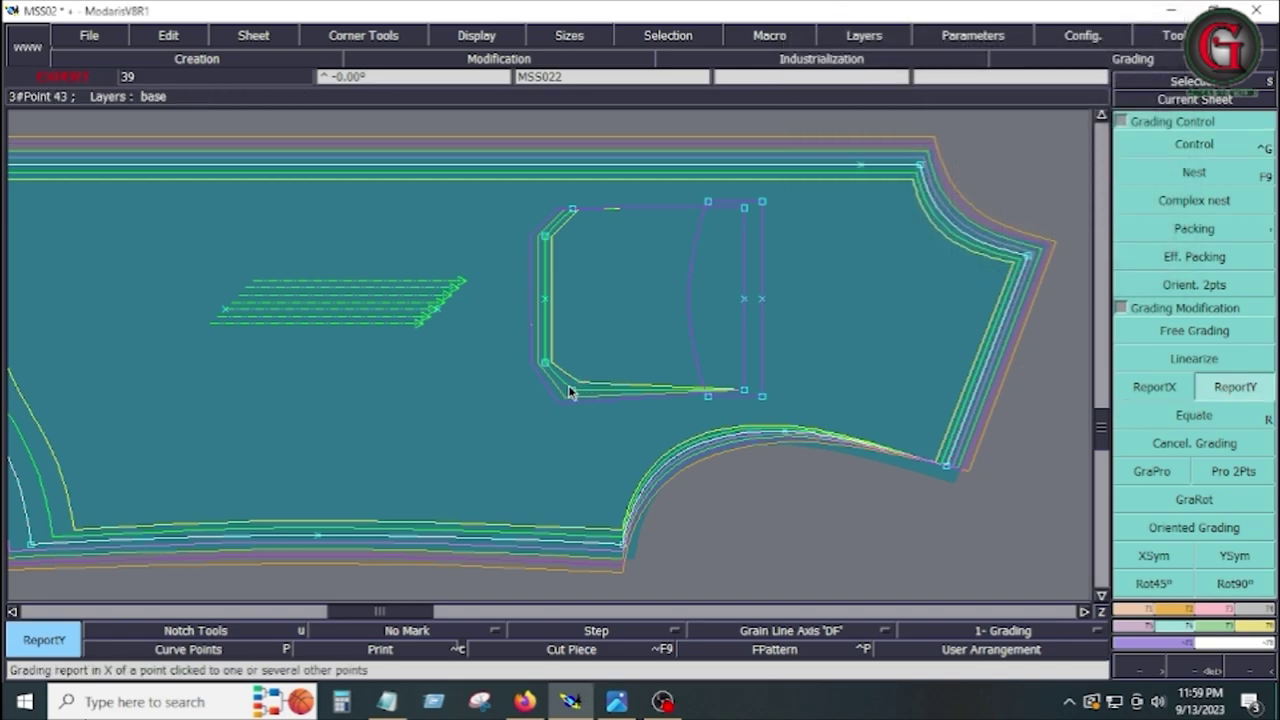
drag(674, 358, 784, 422)
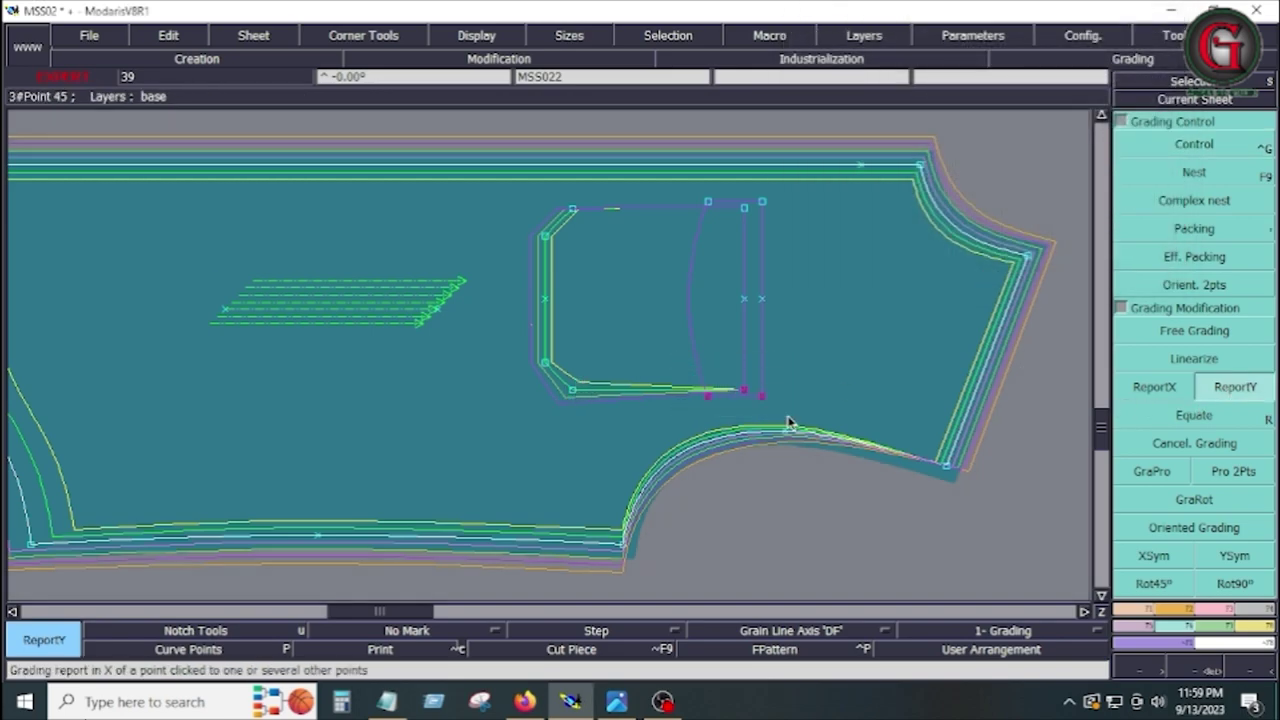
click(706, 399)
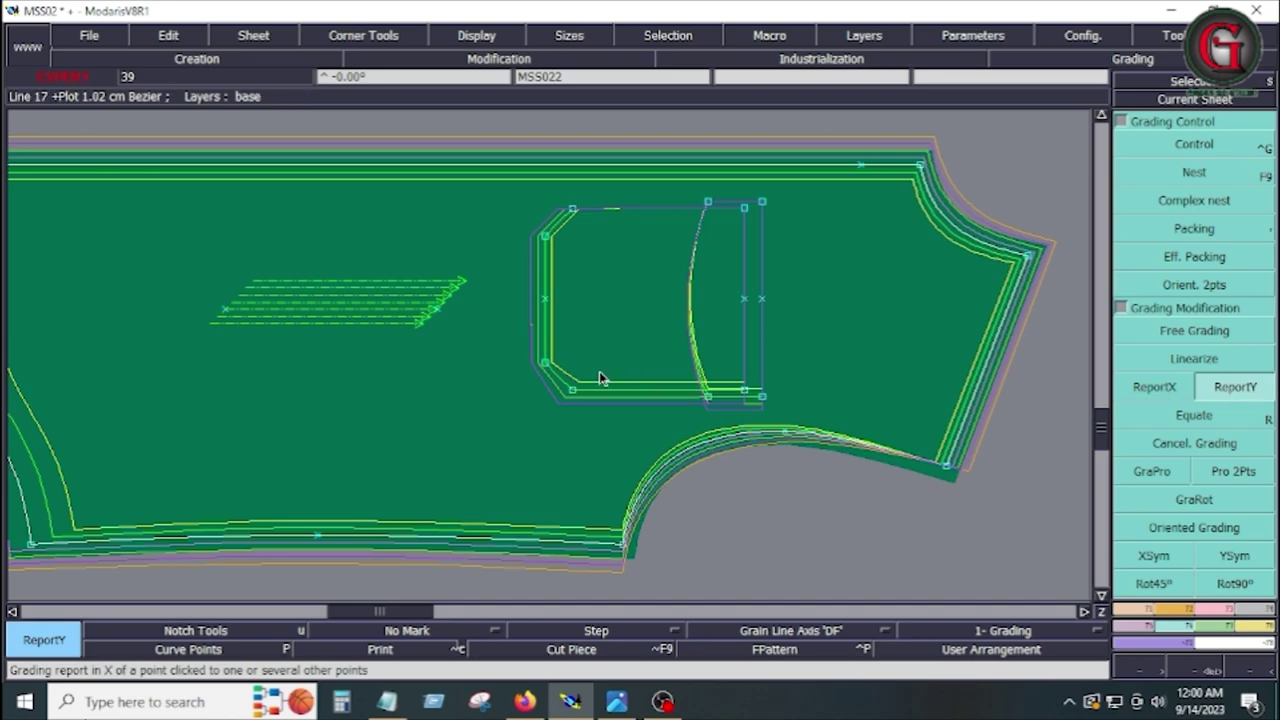
click(575, 394)
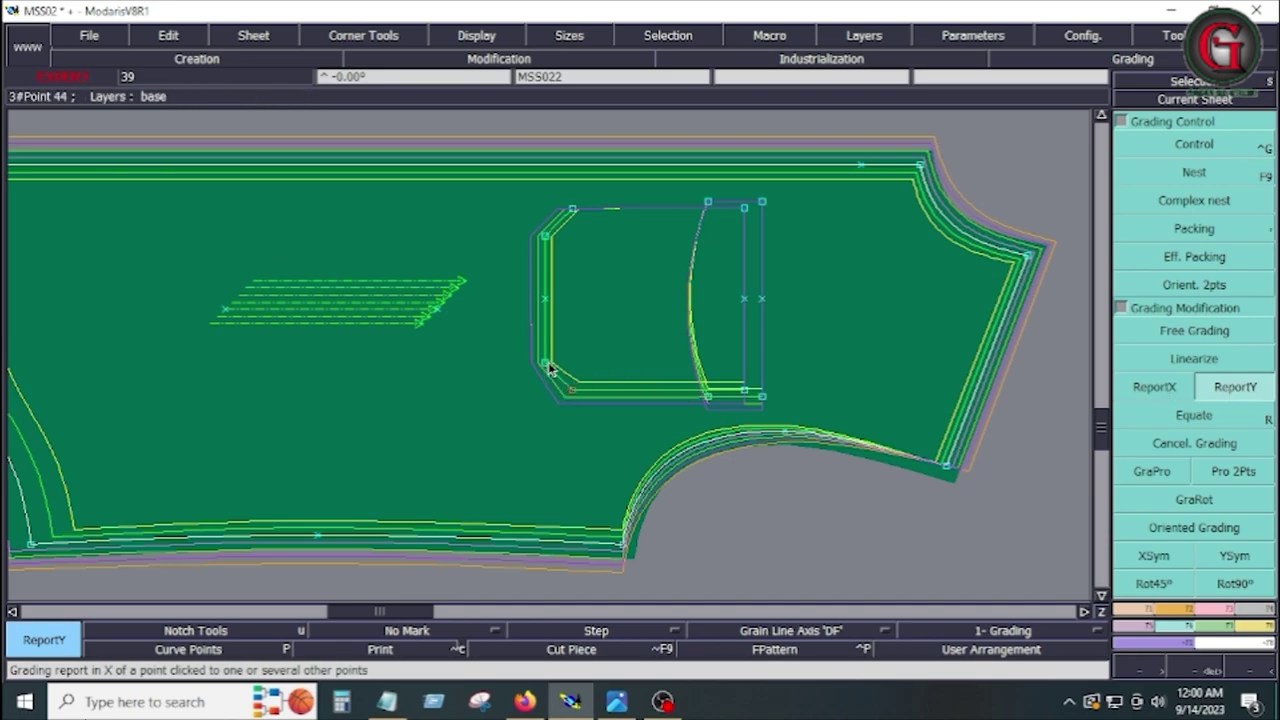
click(549, 367)
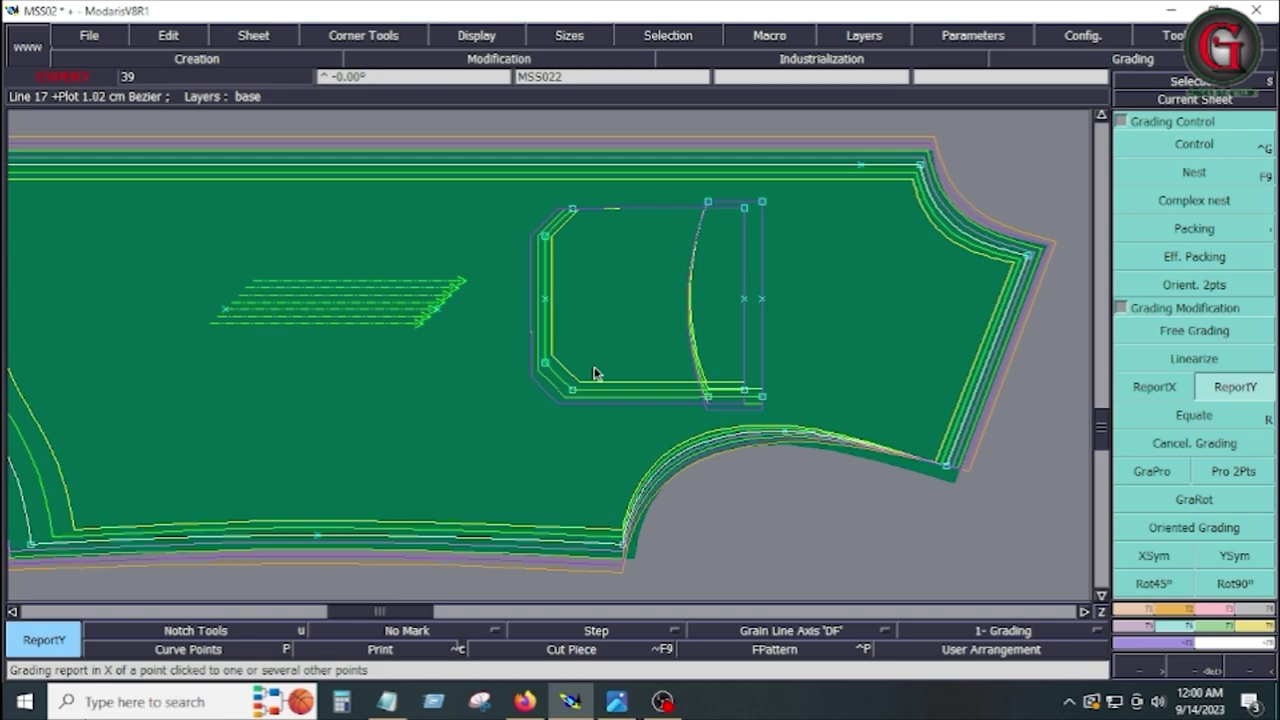
Fan out the front piece's graded size outlines, then recentre and arrange all sheets on the desk
click(1194, 228)
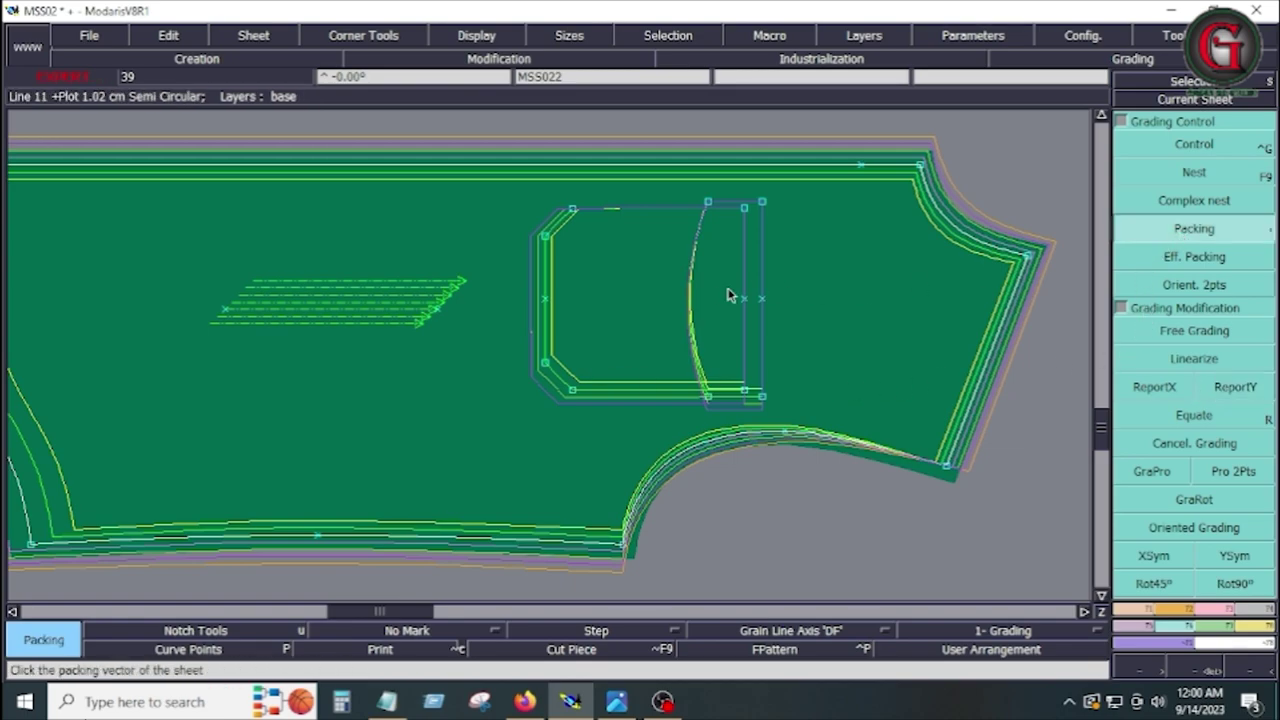
click(667, 300)
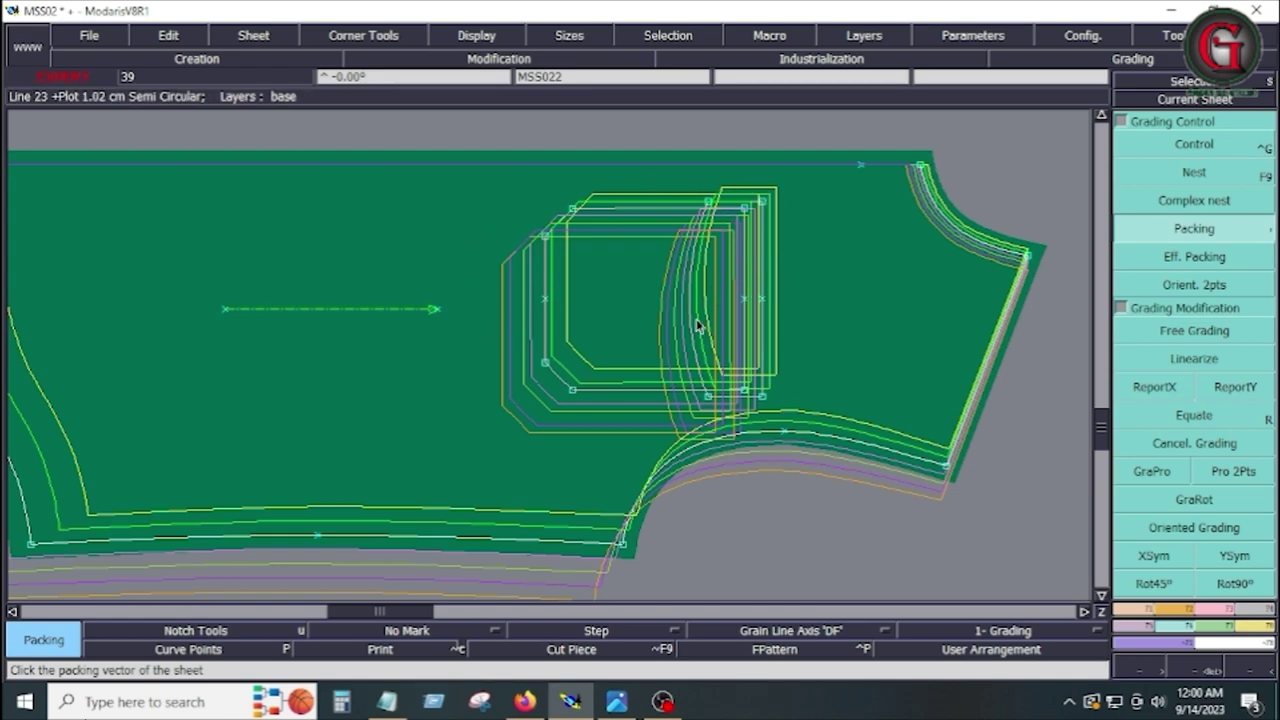
key(Home)
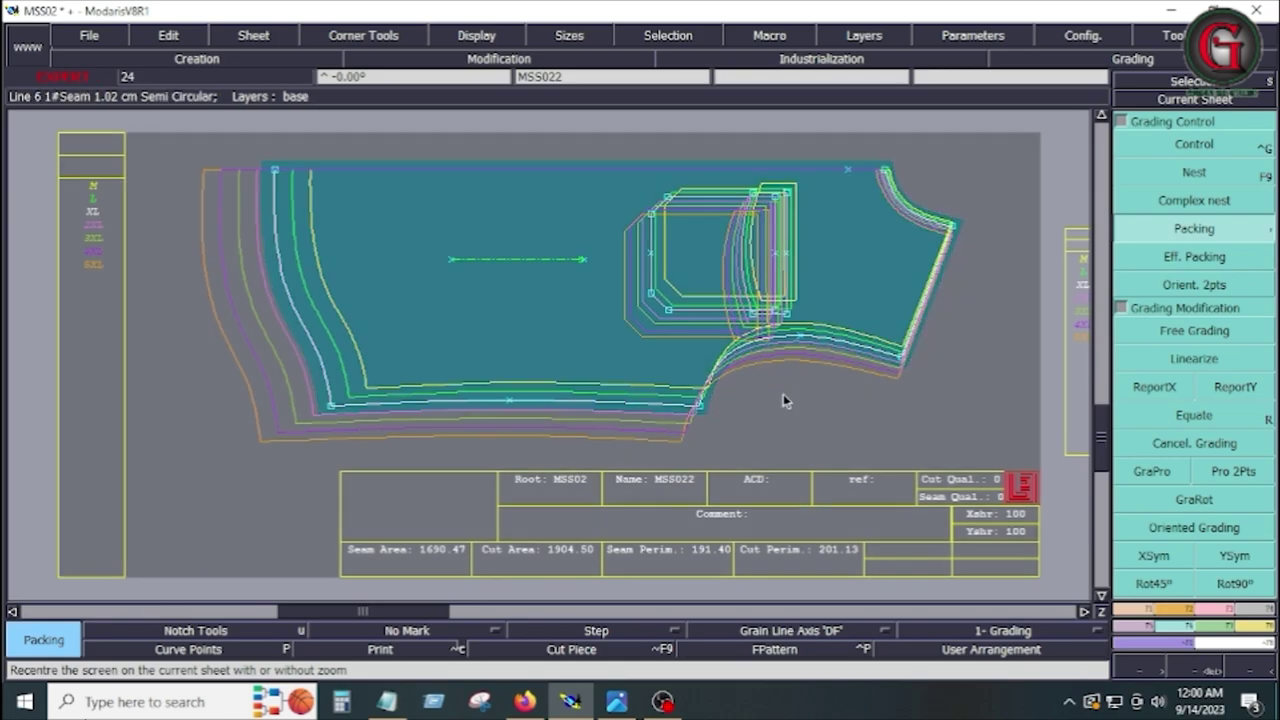
key(End)
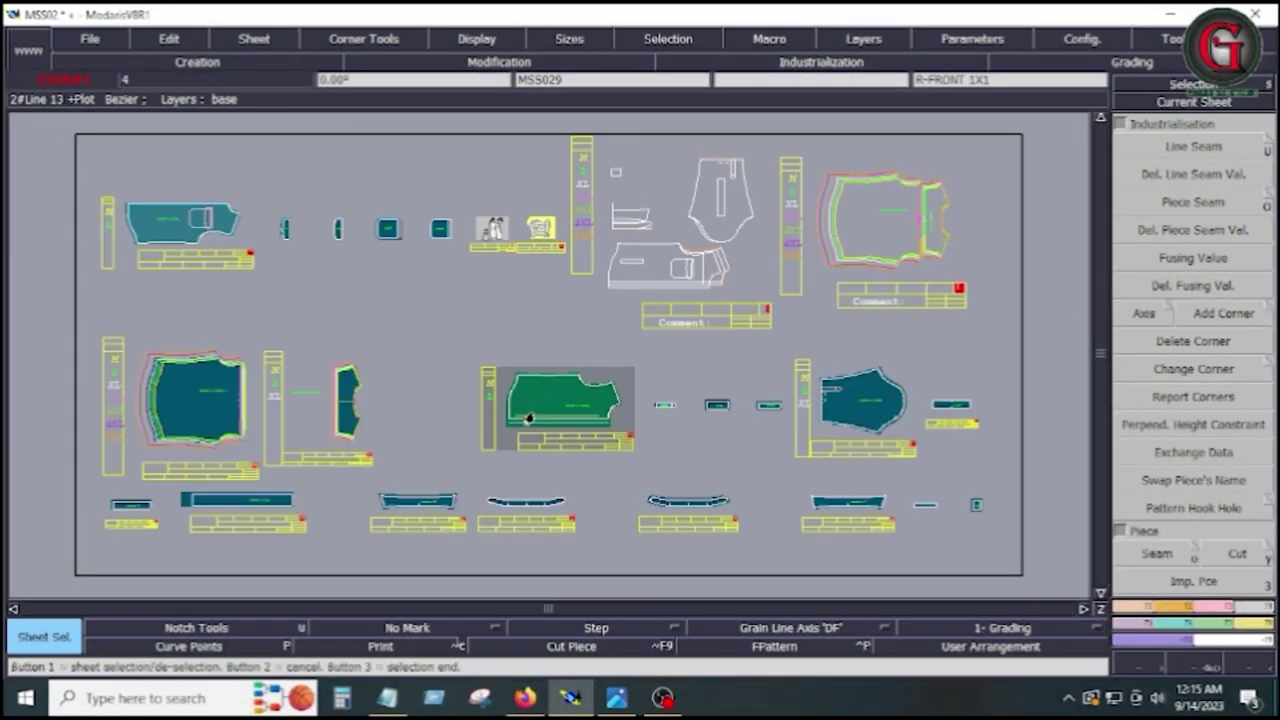
Show the front and R-FRONT 1X1 pieces together and rotate R-FRONT 1X1 by 180°
click(240, 277)
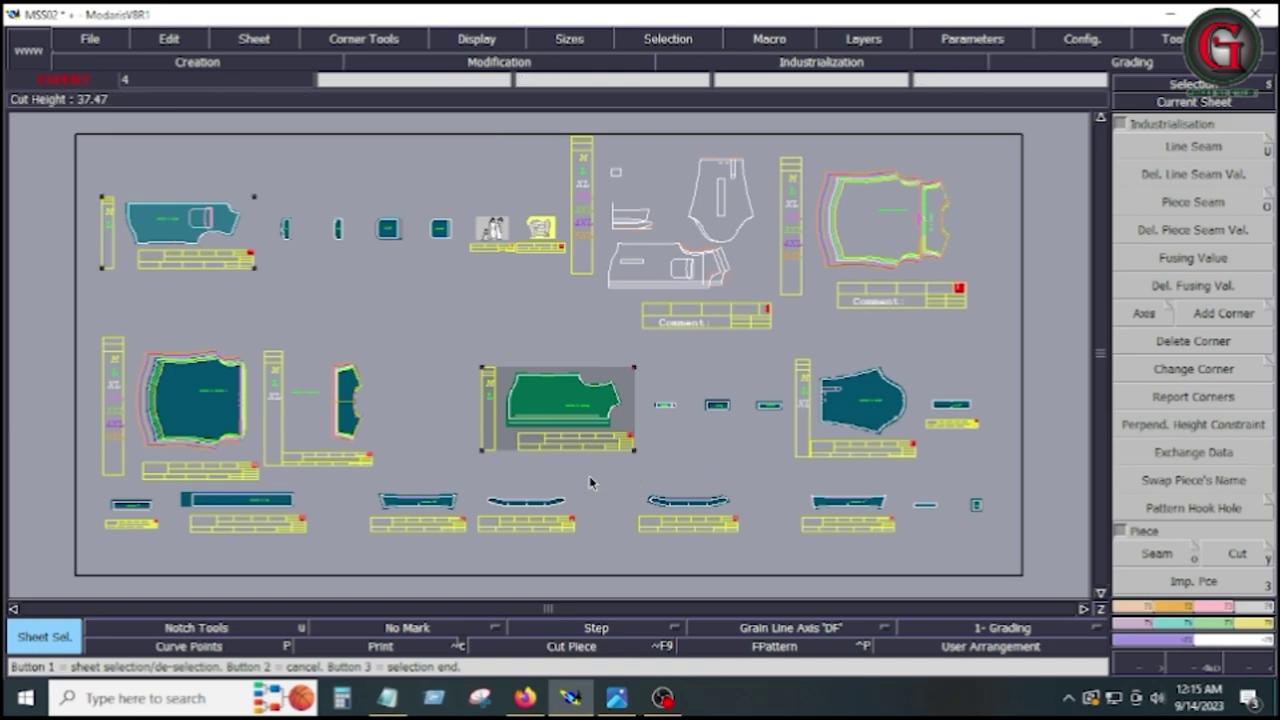
right_click(627, 490)
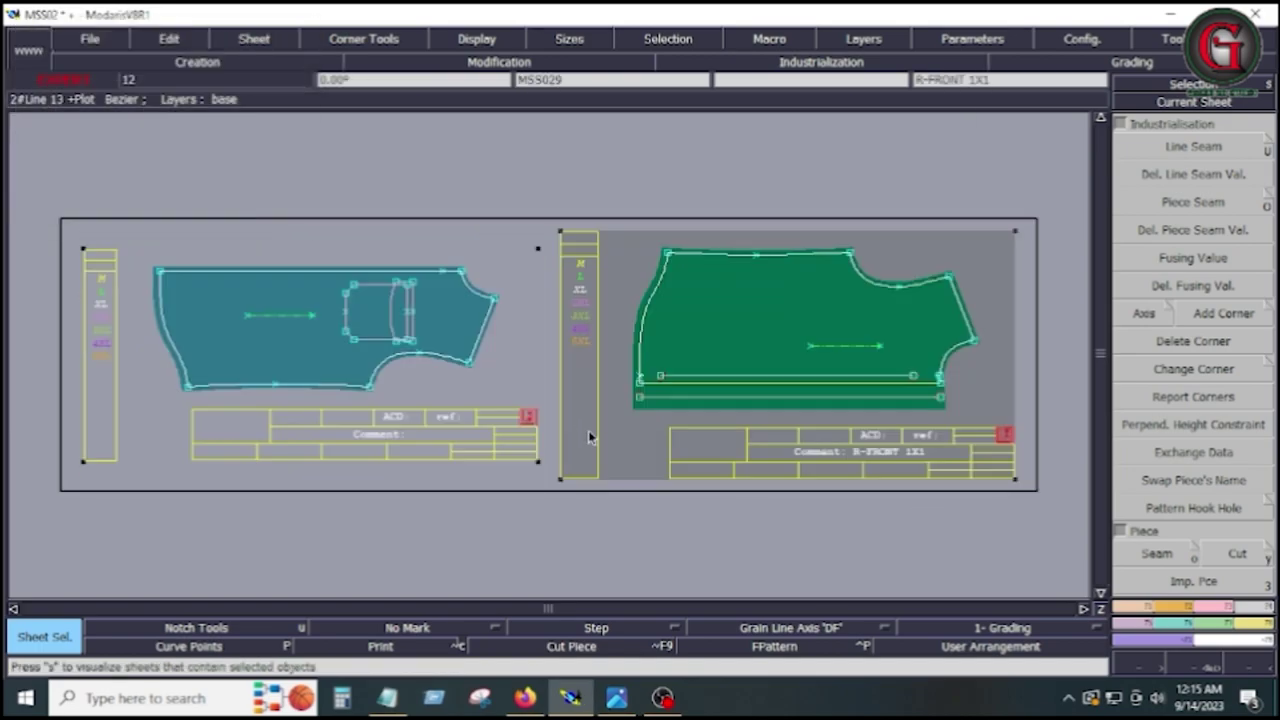
key(r)
right_click(791, 302)
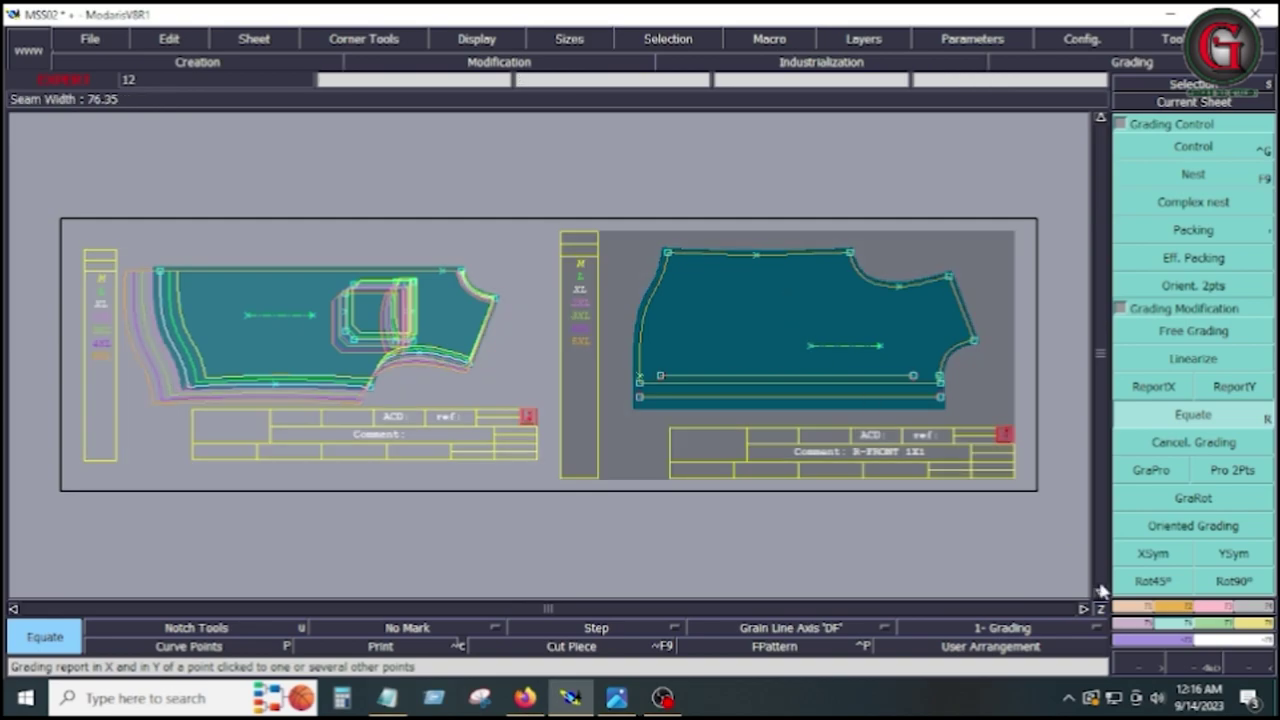
click(1170, 612)
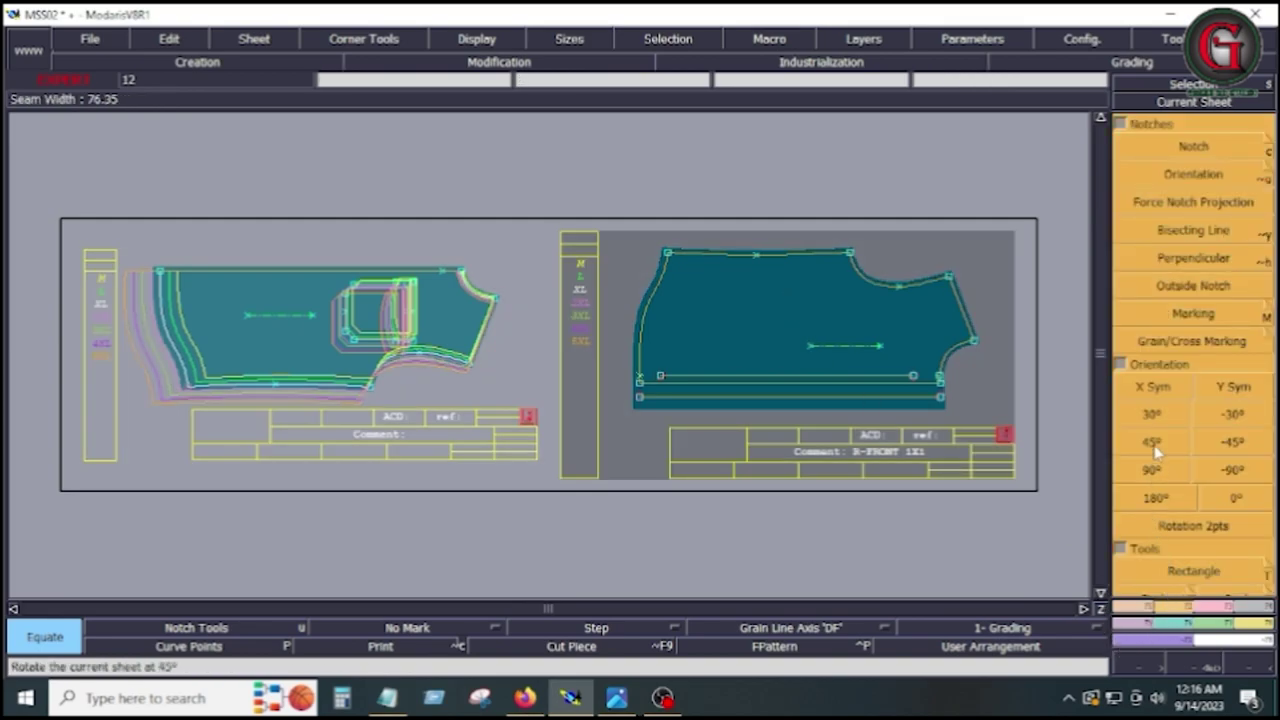
click(1152, 386)
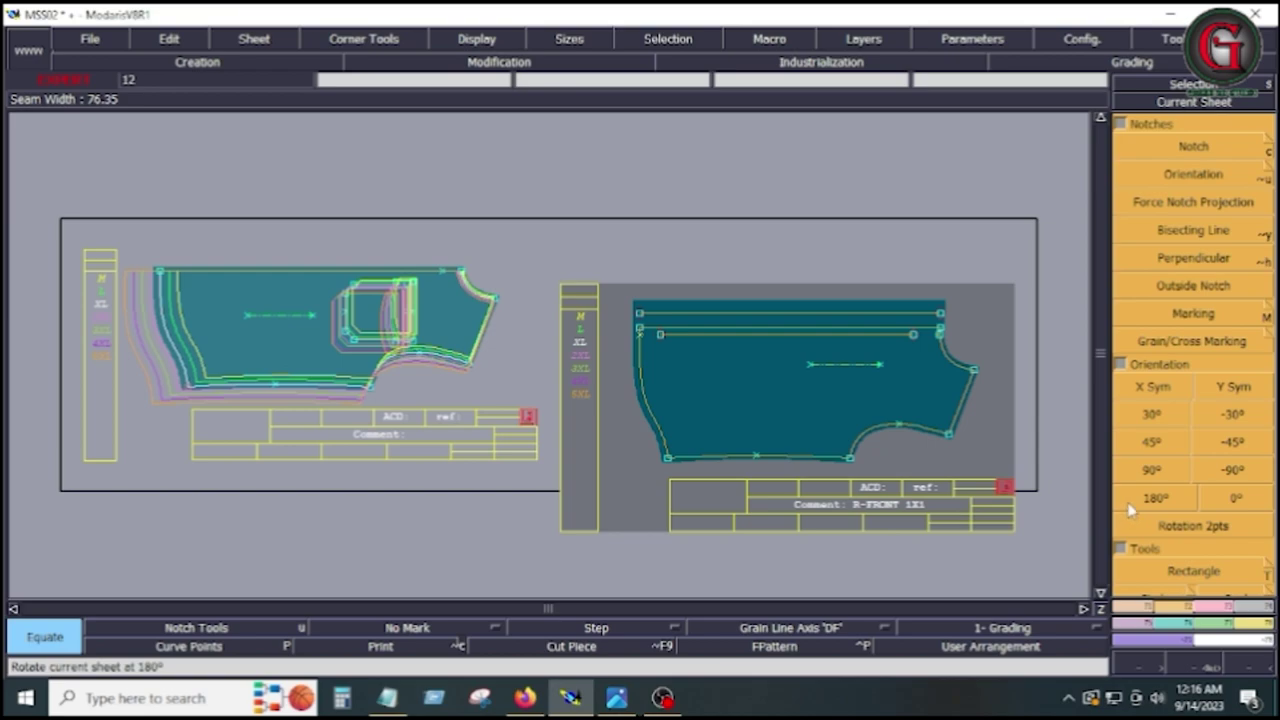
key(r)
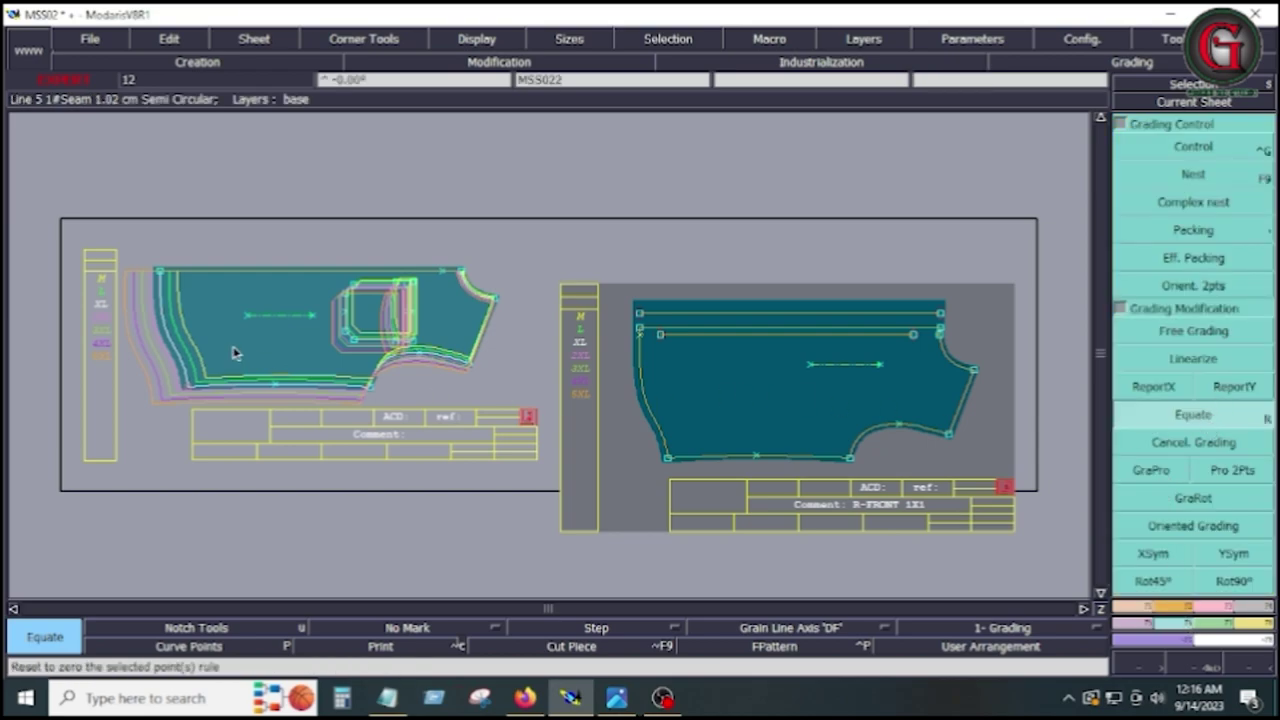
Copy the front piece's grading onto the R-FRONT 1X1 corner and lower seam points, in X and both axes
click(669, 457)
click(642, 355)
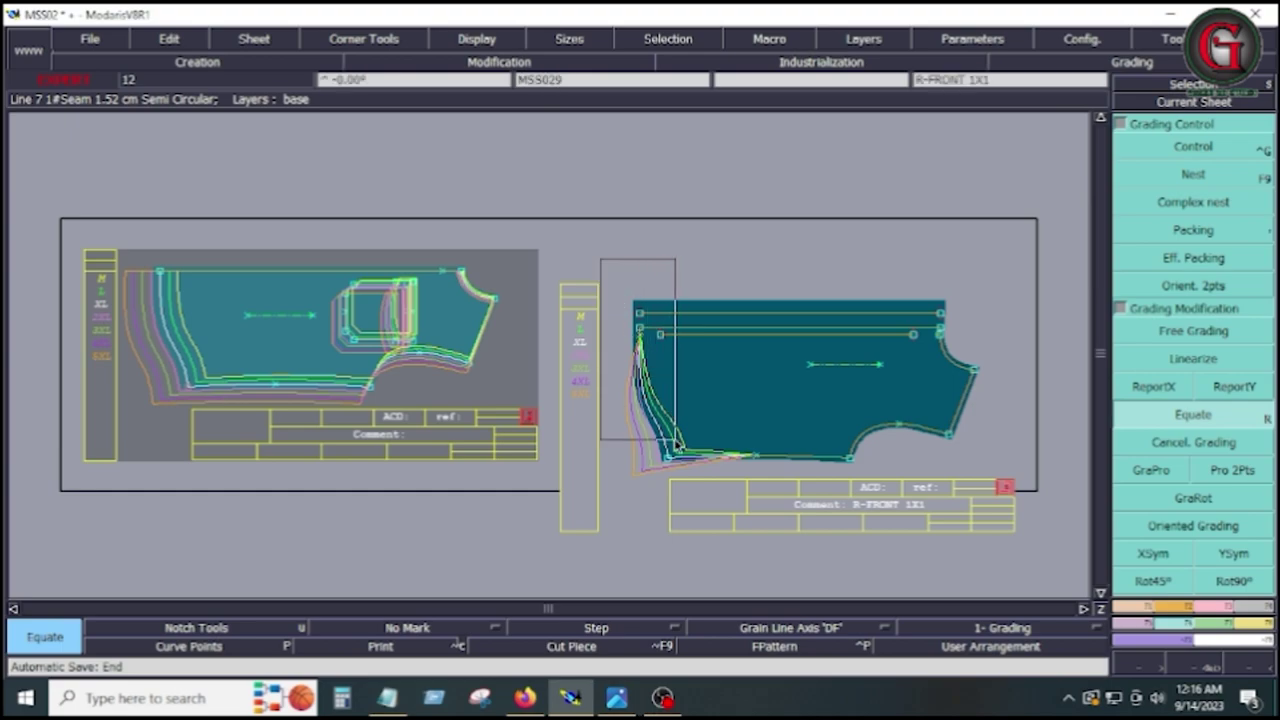
click(1150, 388)
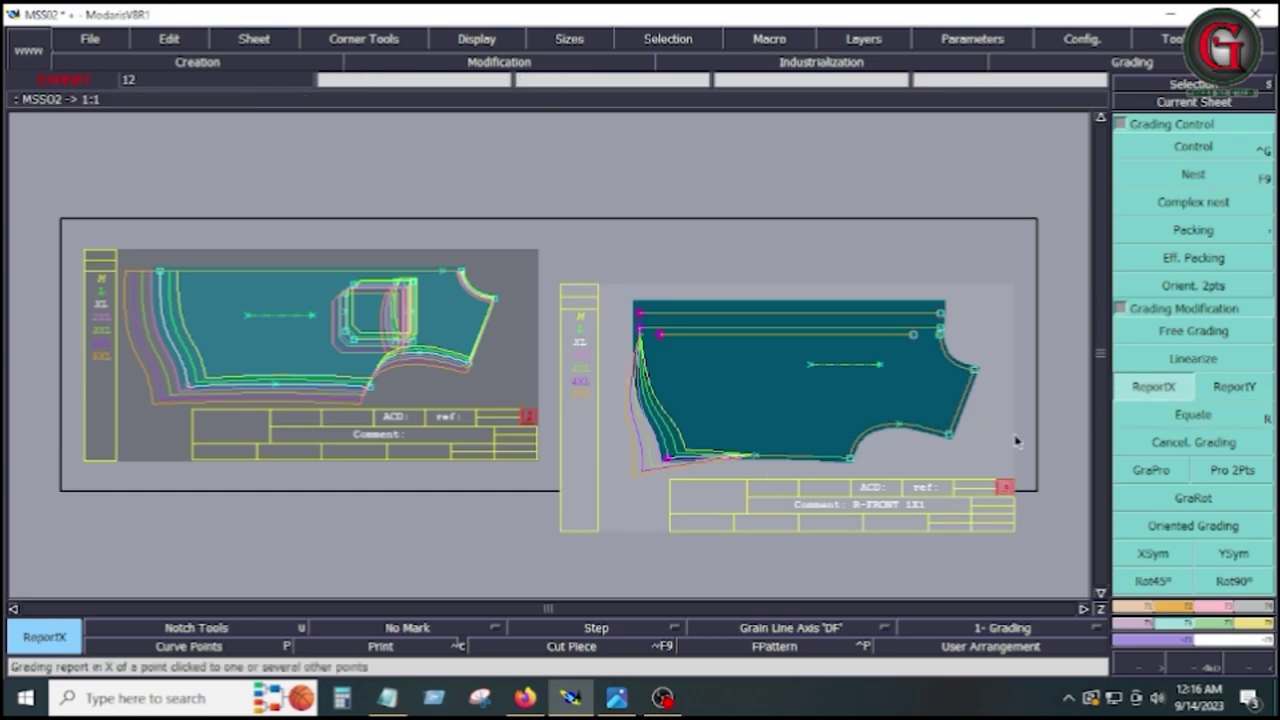
click(668, 460)
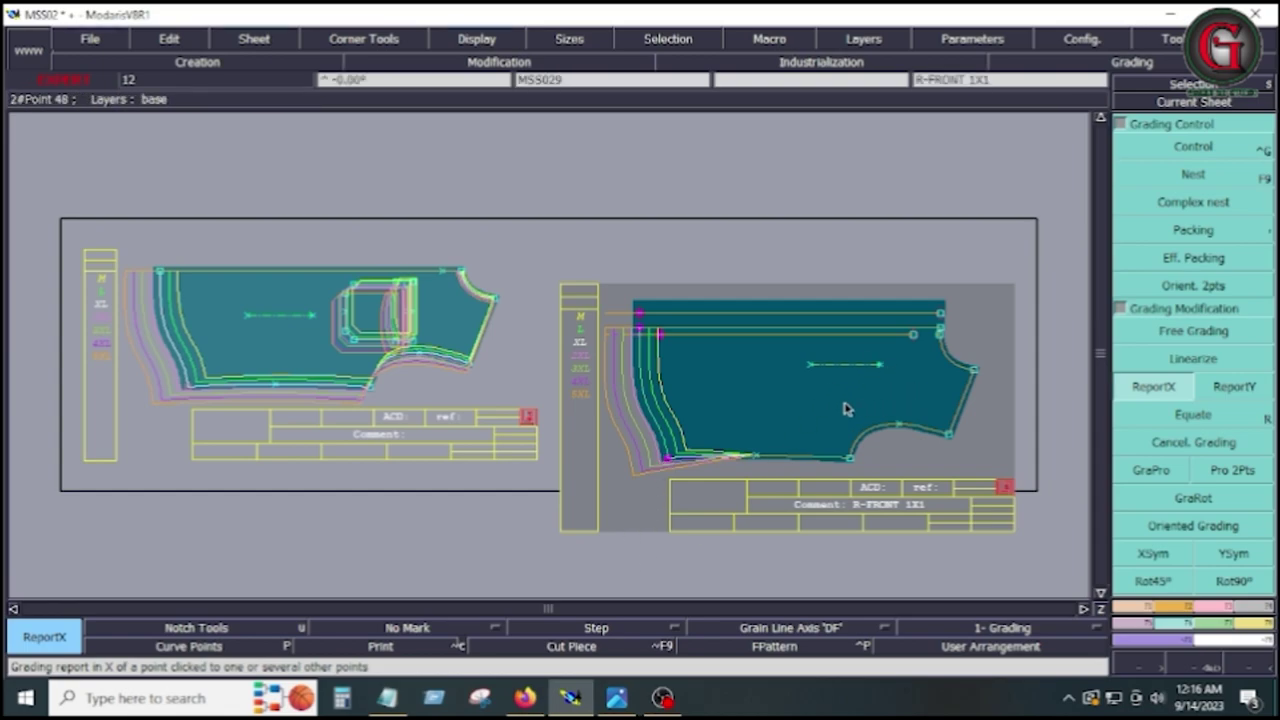
click(836, 446)
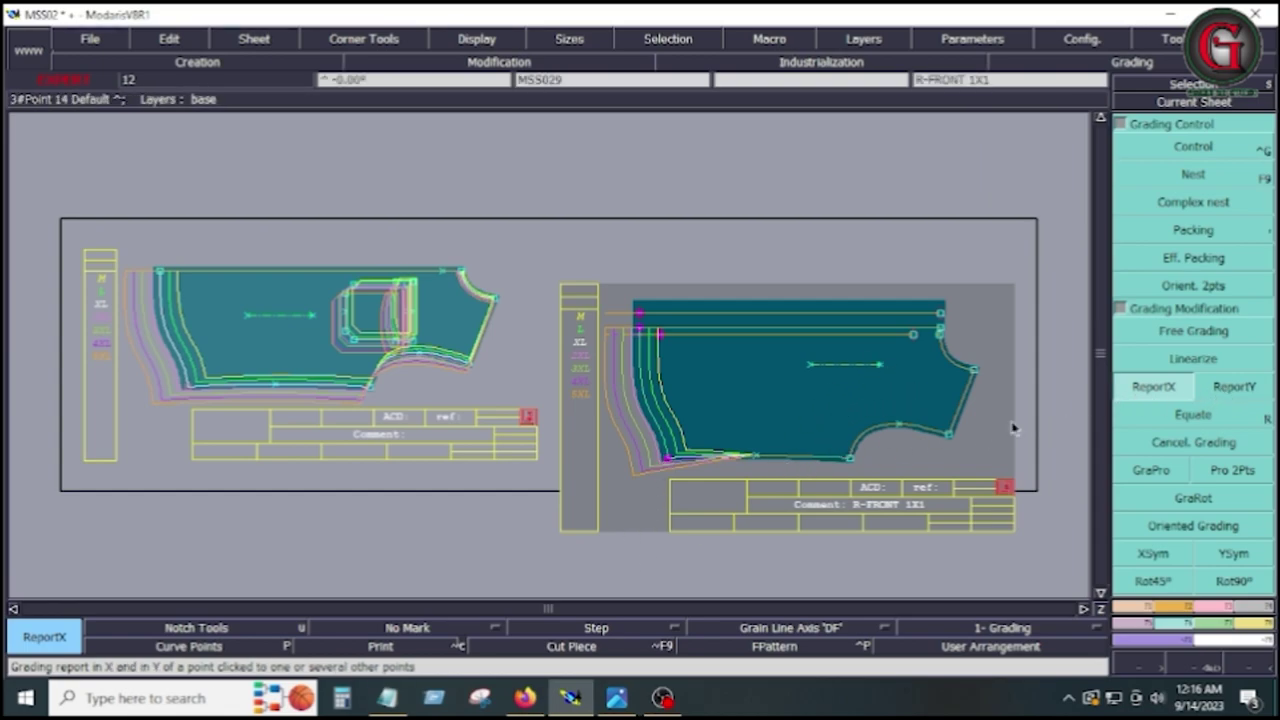
click(1233, 388)
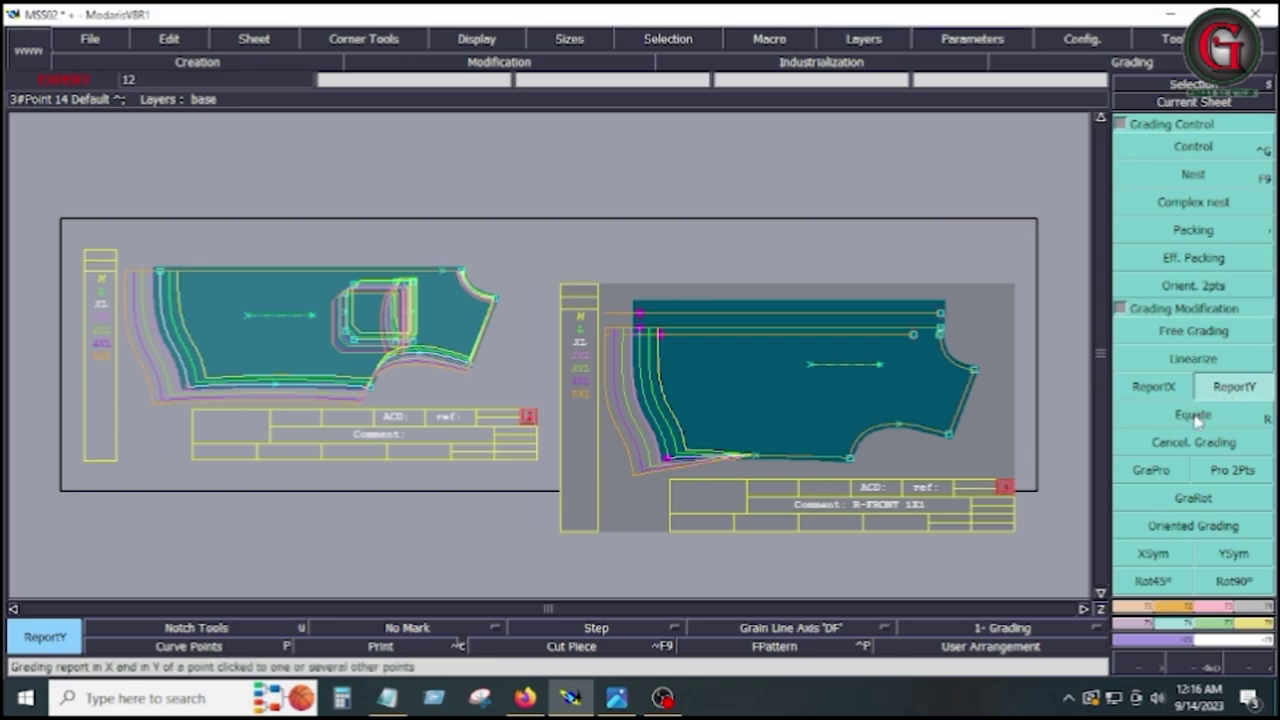
click(1194, 414)
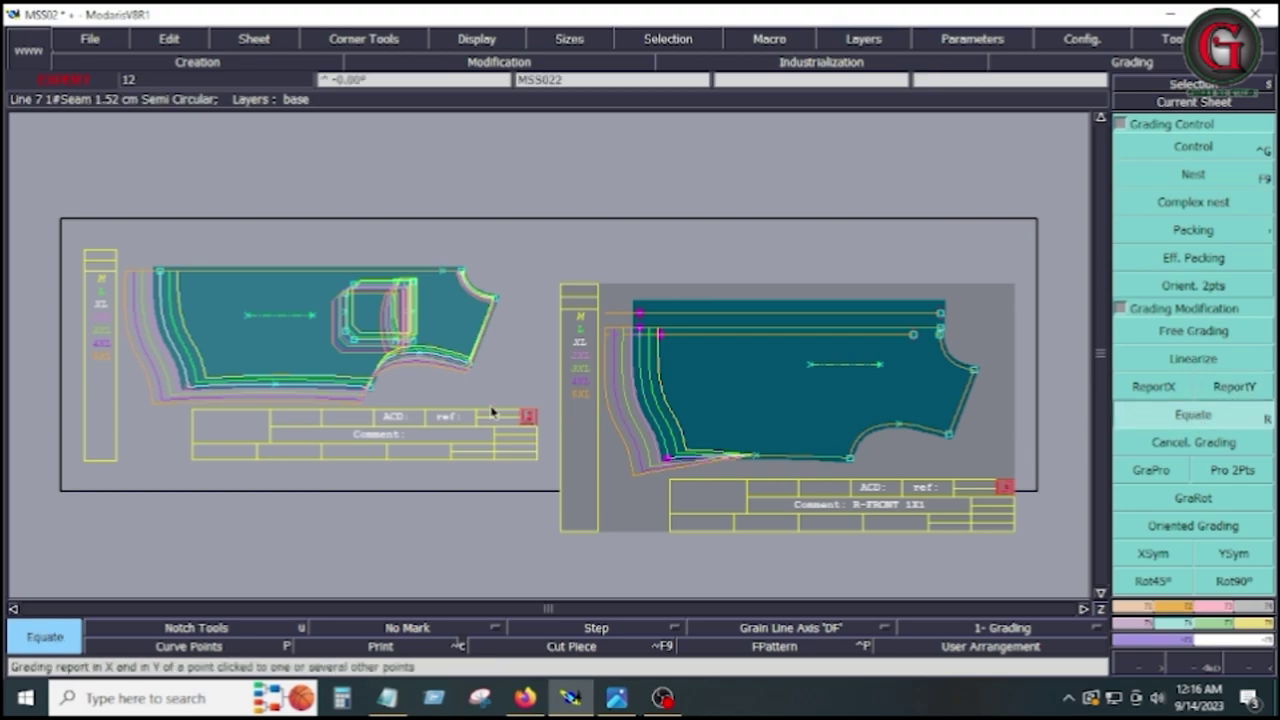
click(850, 460)
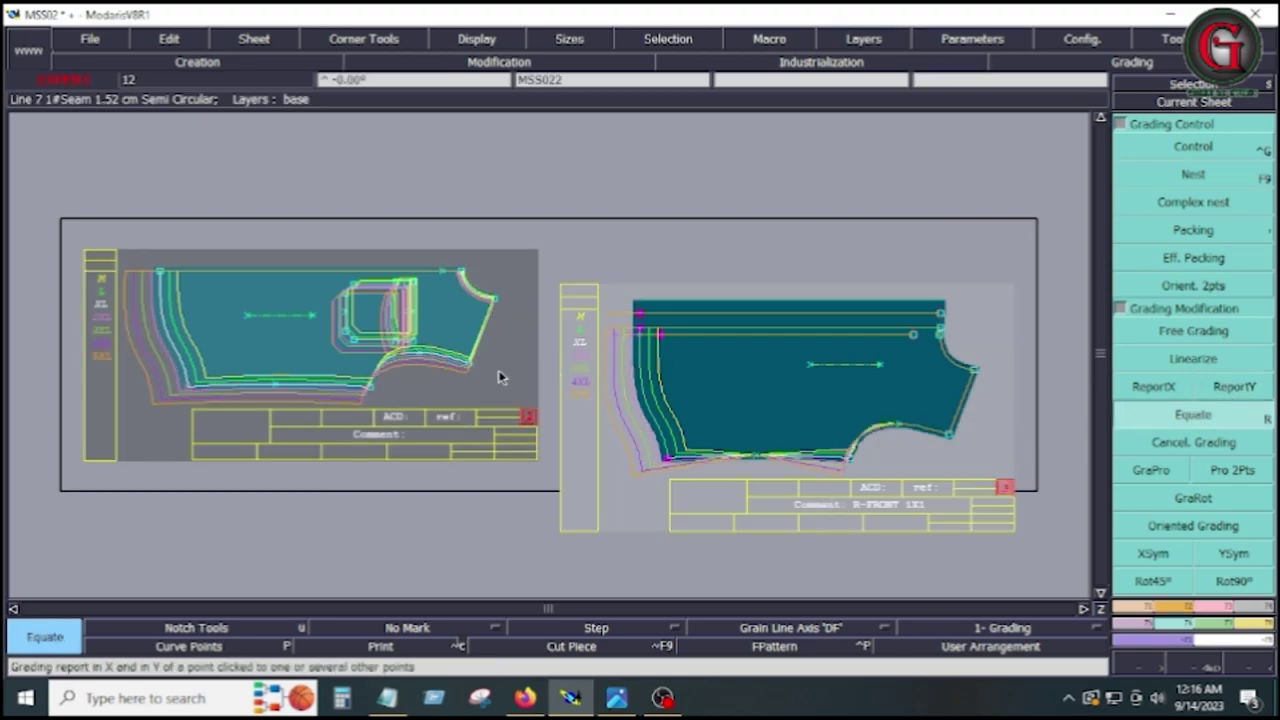
click(948, 434)
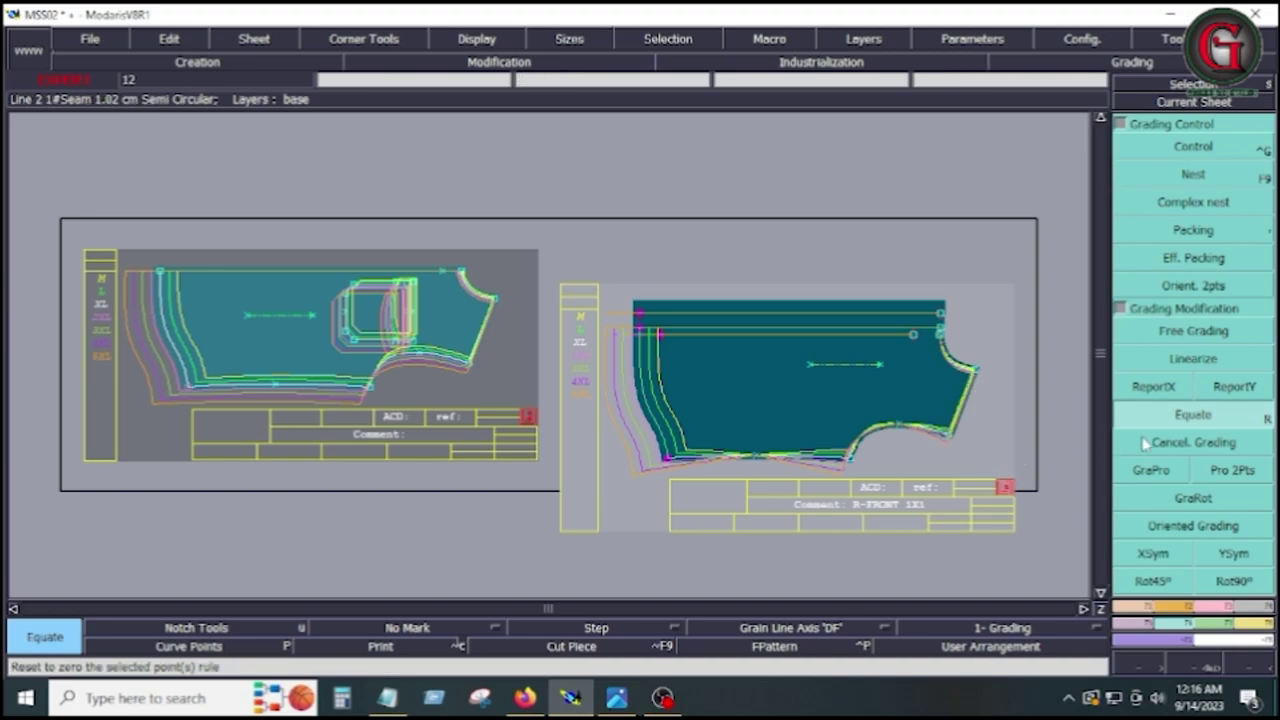
Grade the R-FRONT 1X1 lower curve proportionally between its two end points and check the result
click(1151, 470)
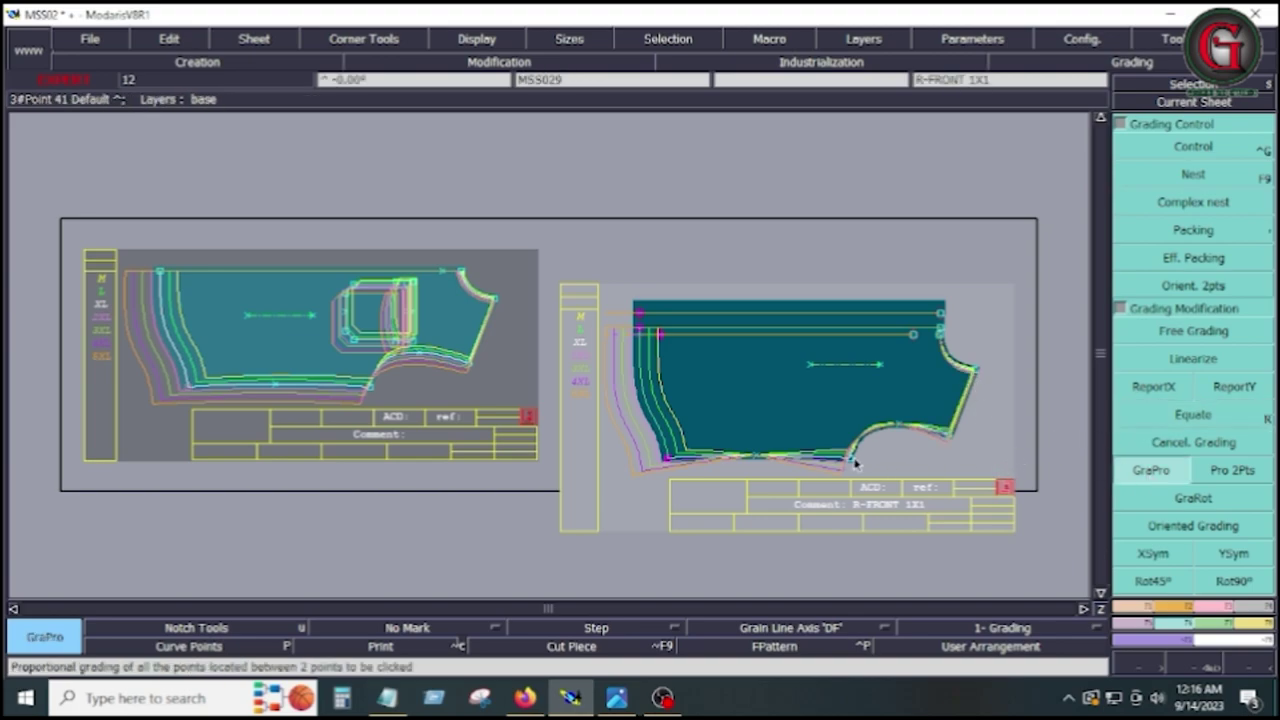
click(722, 456)
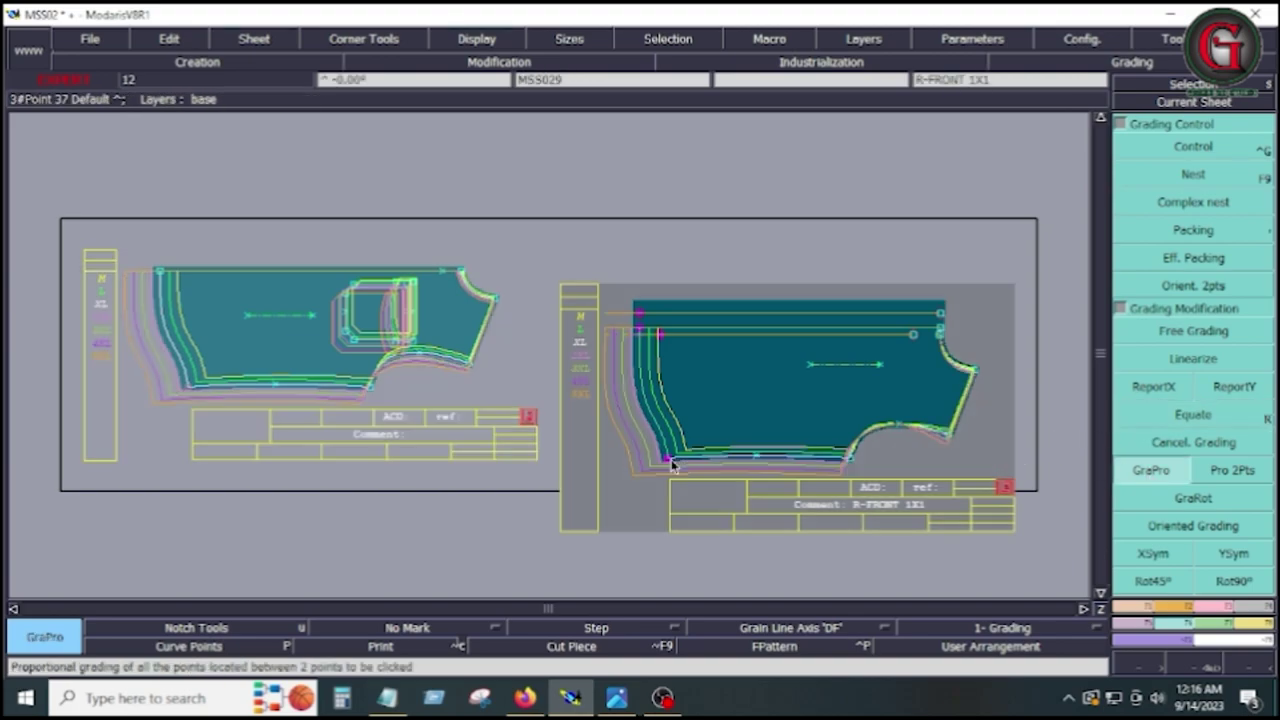
click(848, 461)
click(950, 440)
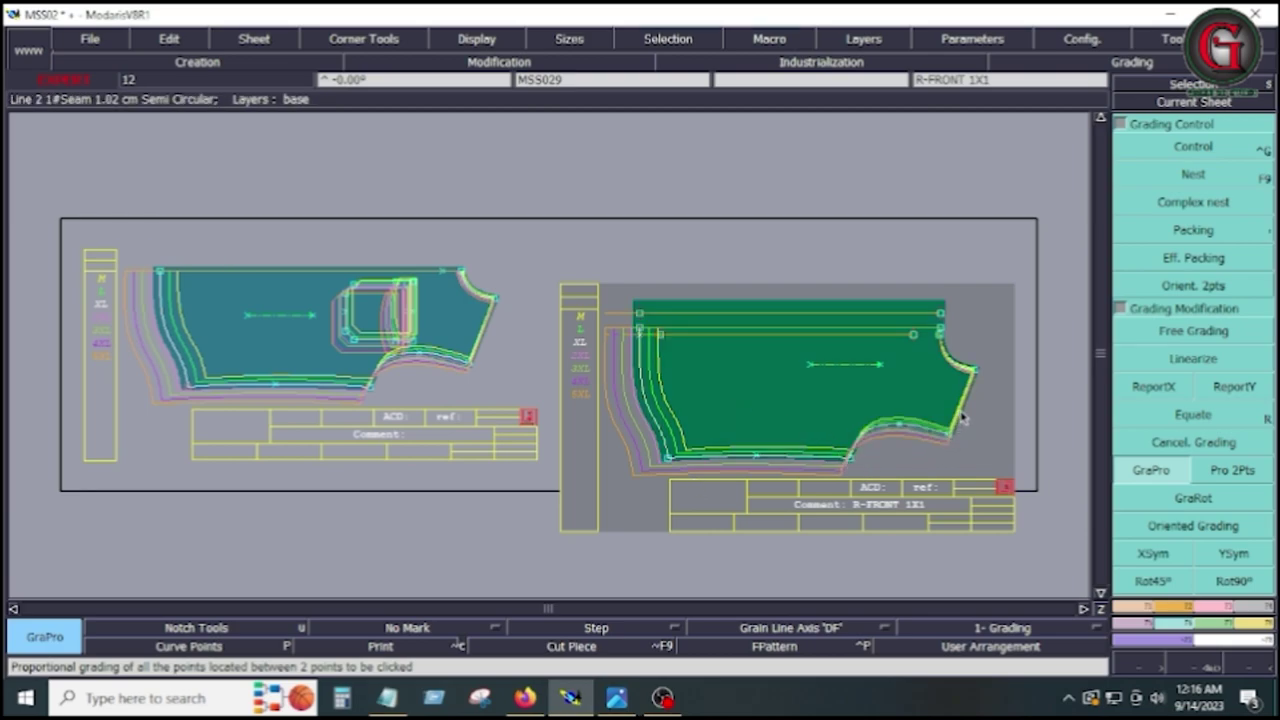
click(1175, 158)
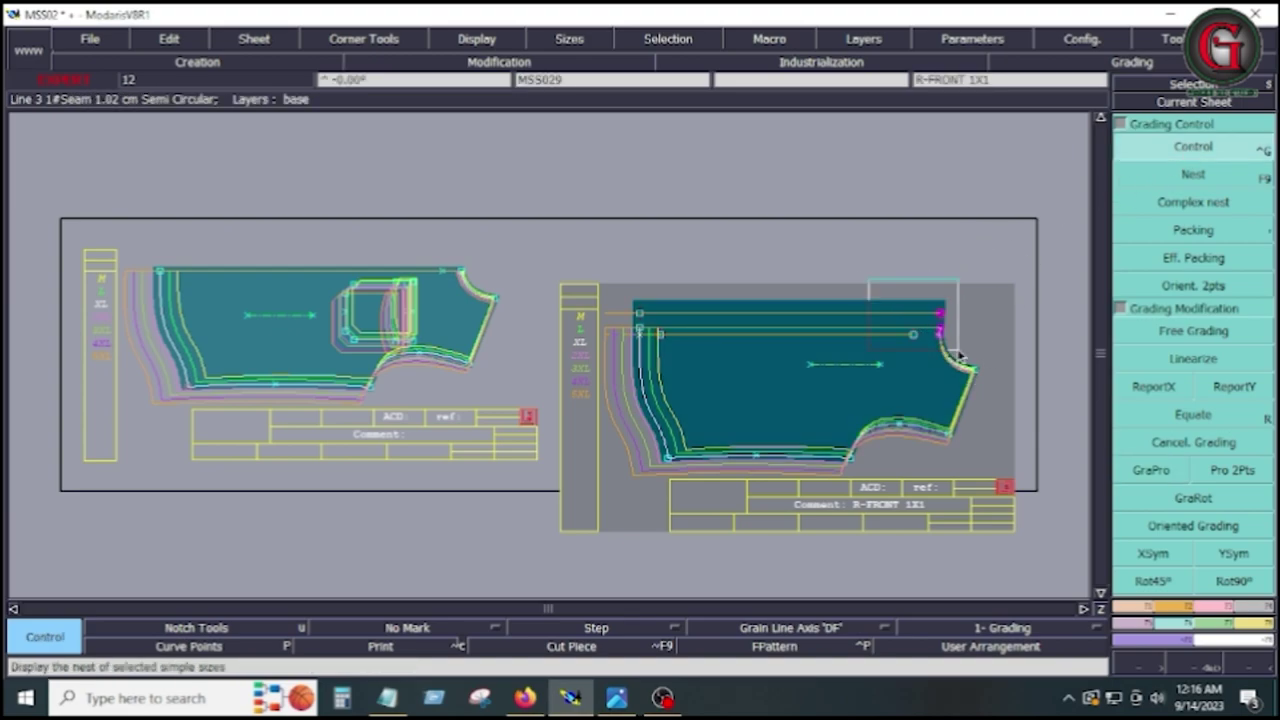
click(1153, 386)
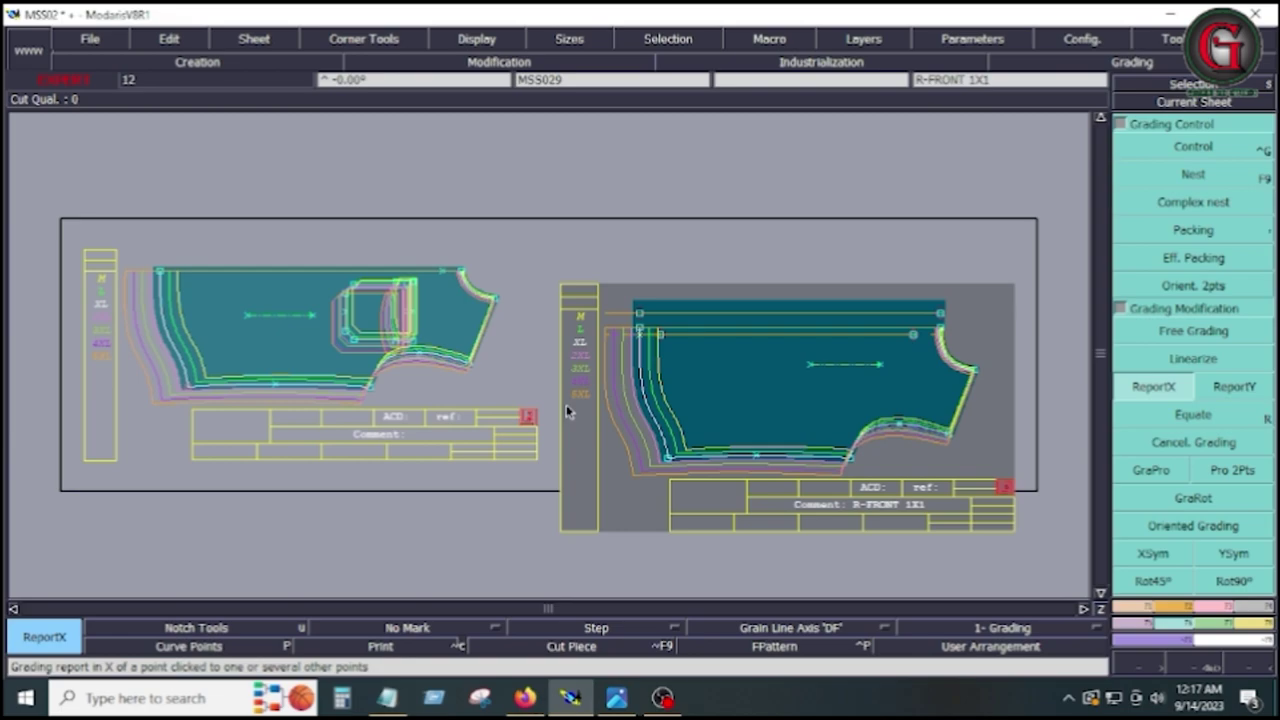
Set the front top placket's left corner point to grade -2.00 per size in X for all sizes
key(Home)
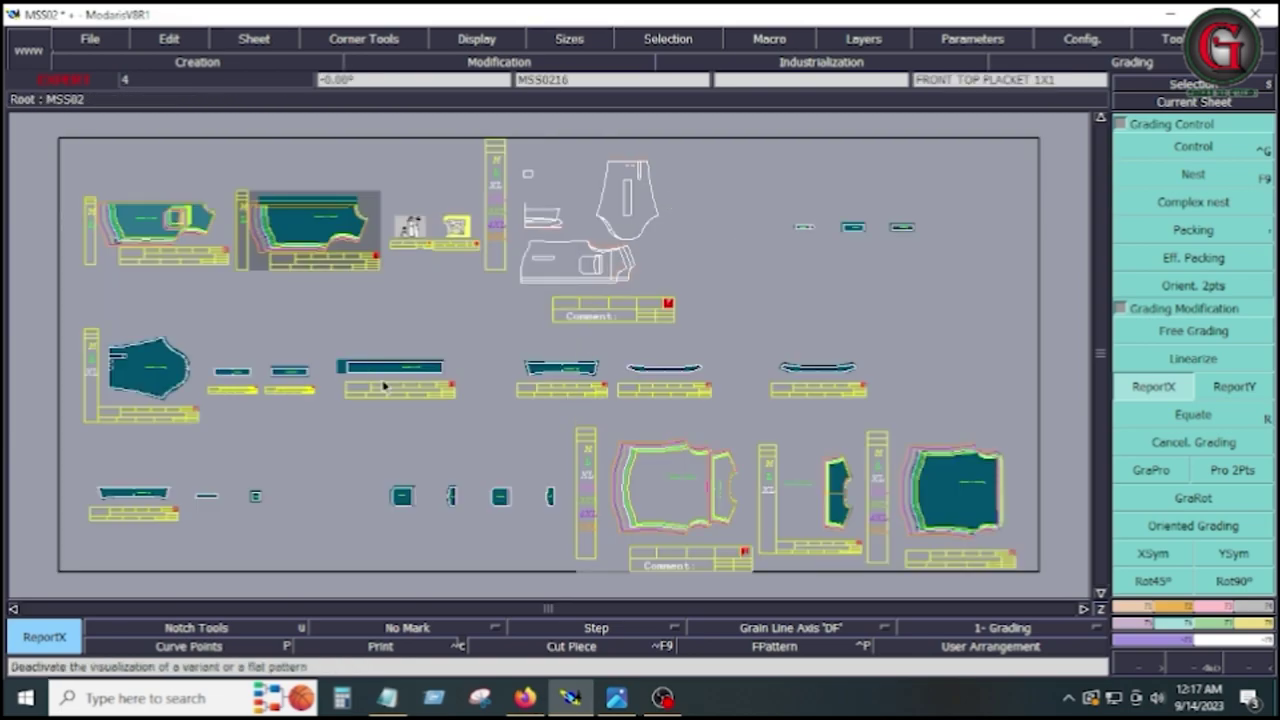
key(End)
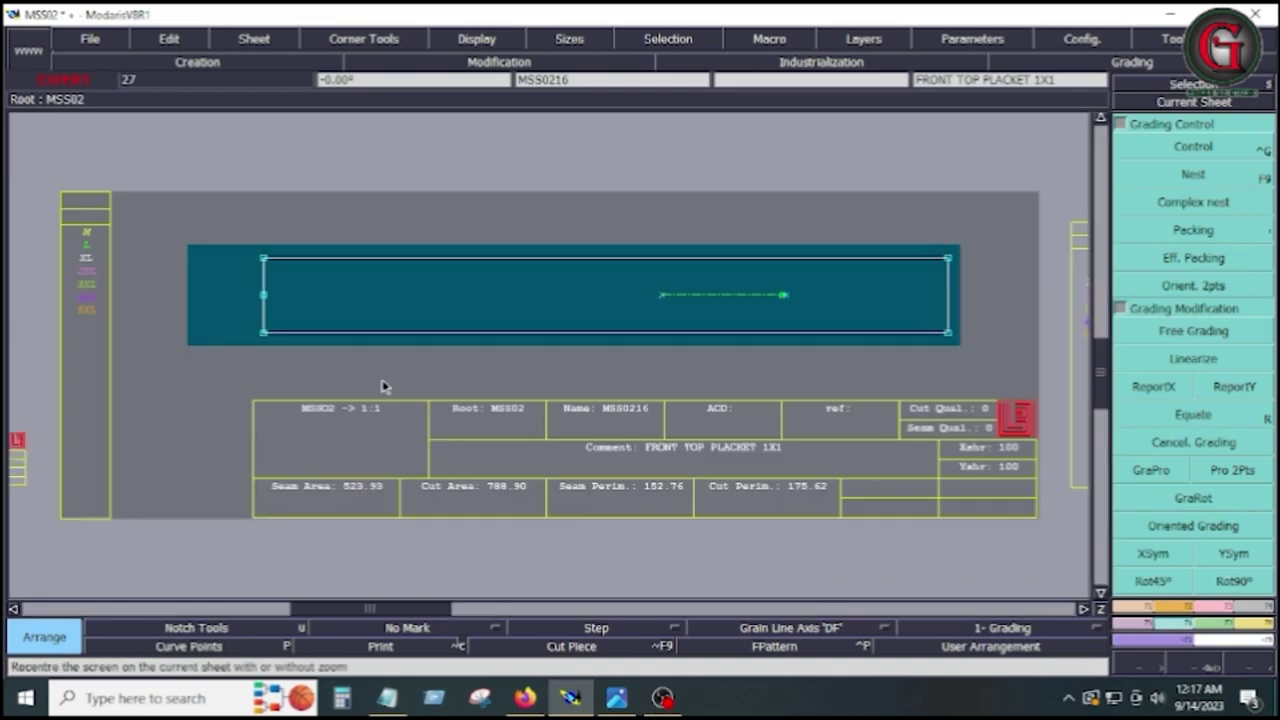
click(1193, 148)
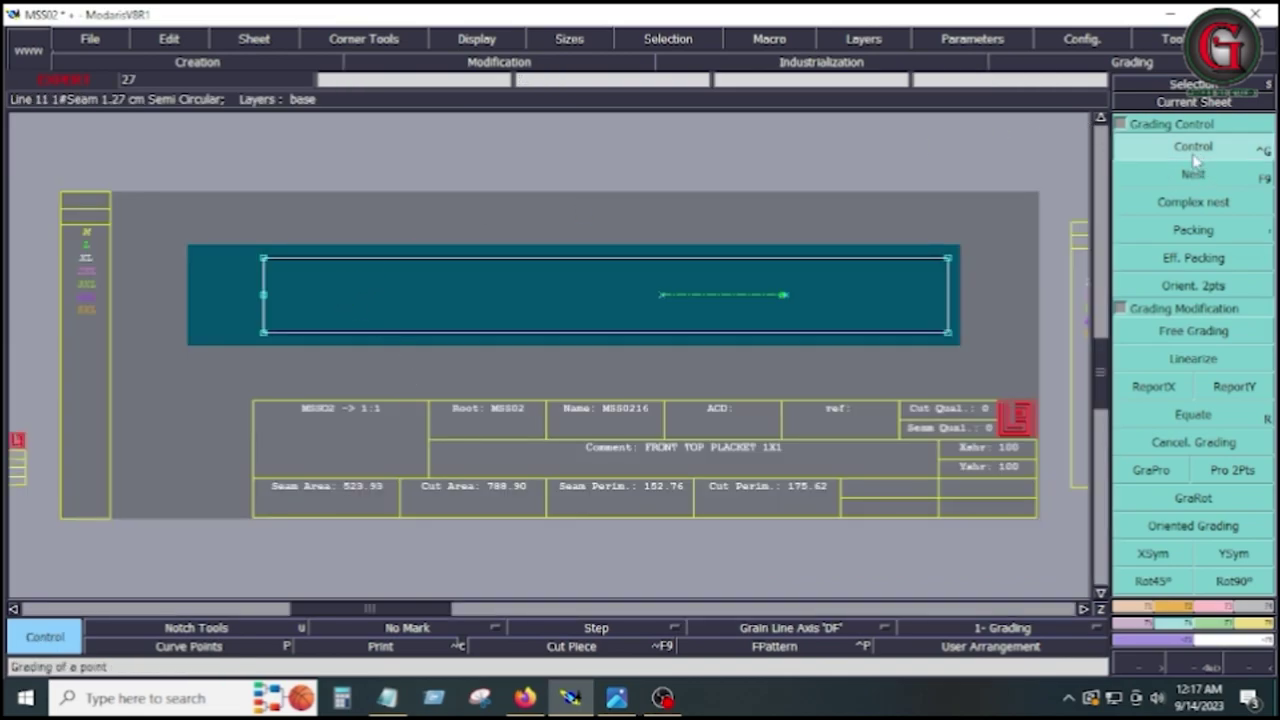
click(264, 259)
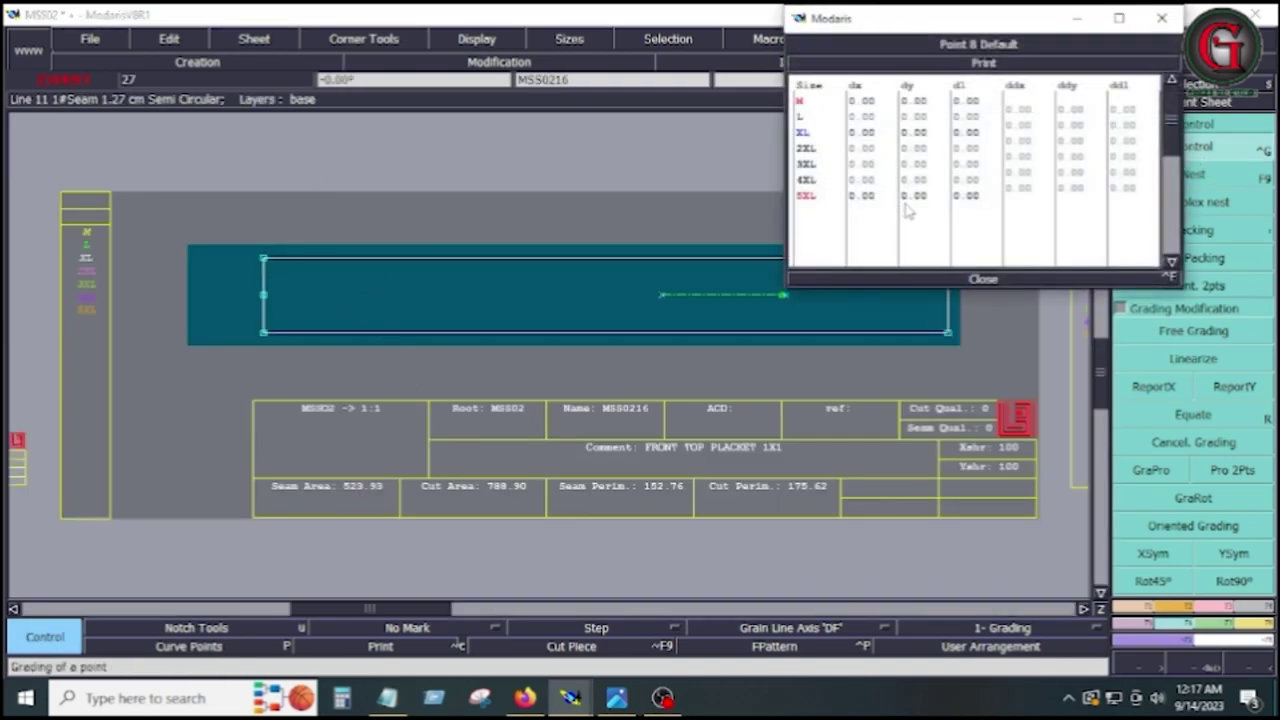
drag(1017, 110, 1022, 195)
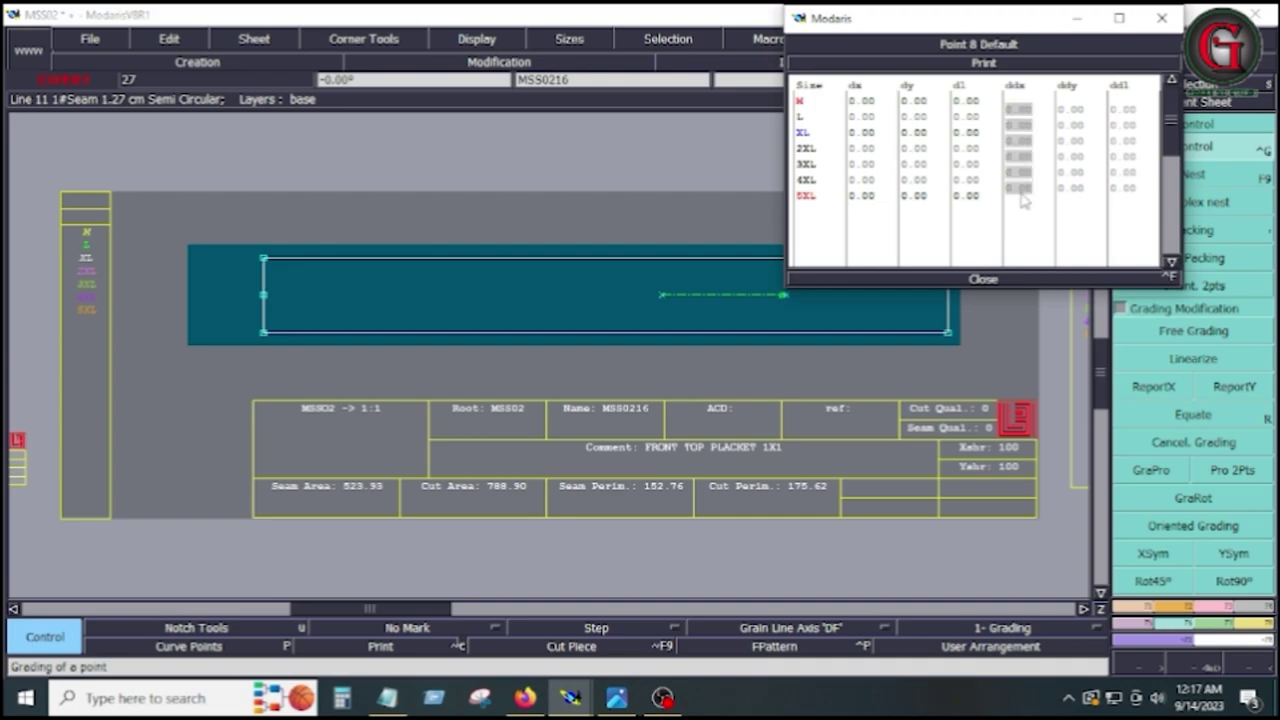
key(BackSpace)
text(-2)
key(Return)
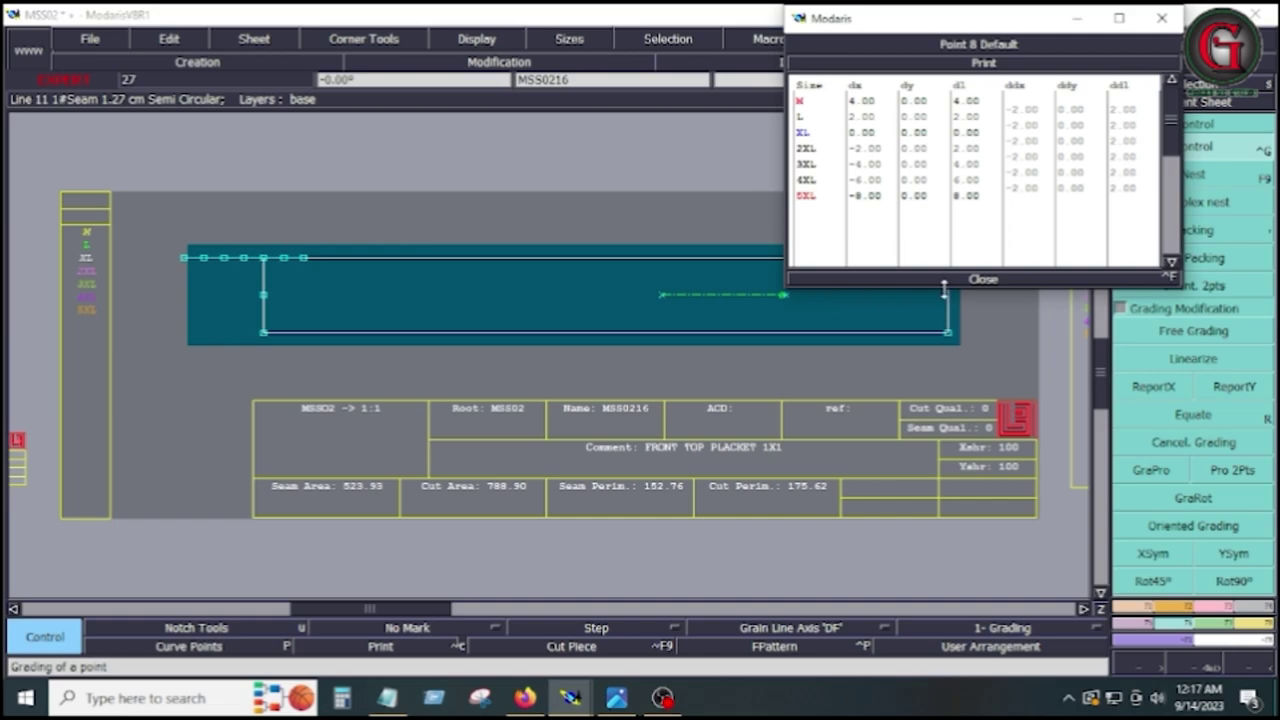
click(983, 280)
key(space)
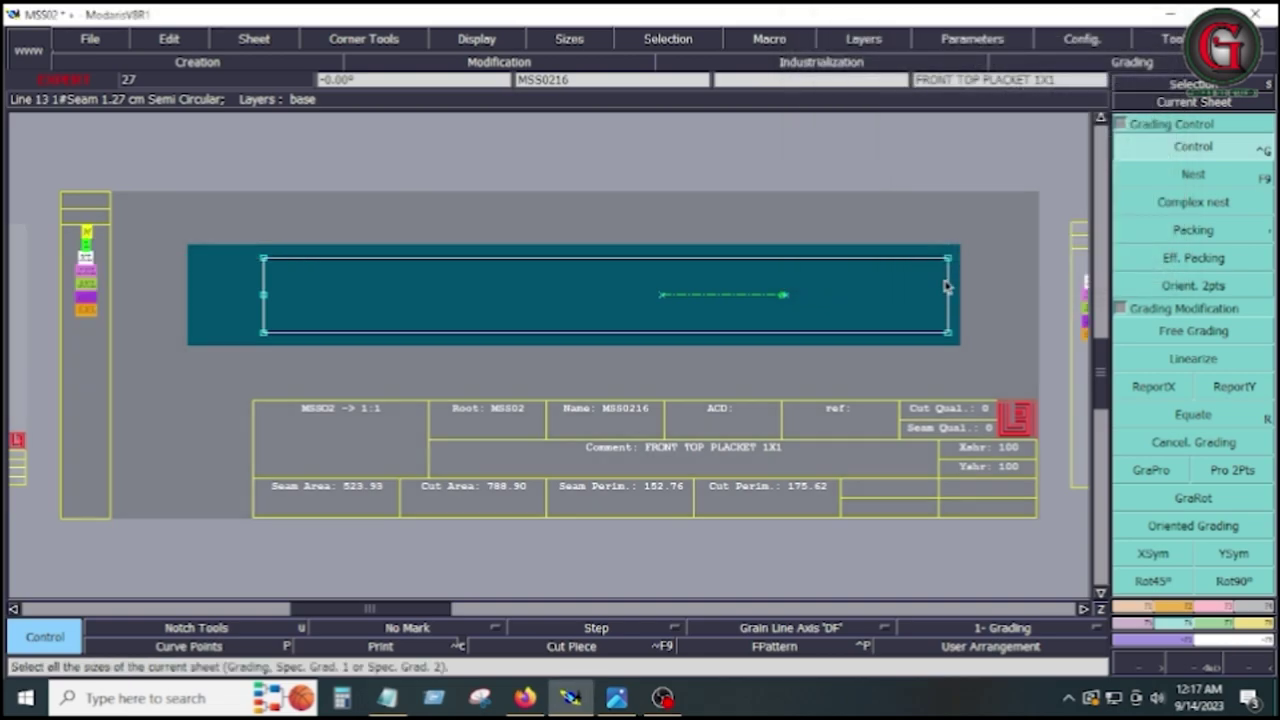
Copy the -2.00 X grading across the placket's left-end points, then select its right-end points
drag(214, 211, 302, 357)
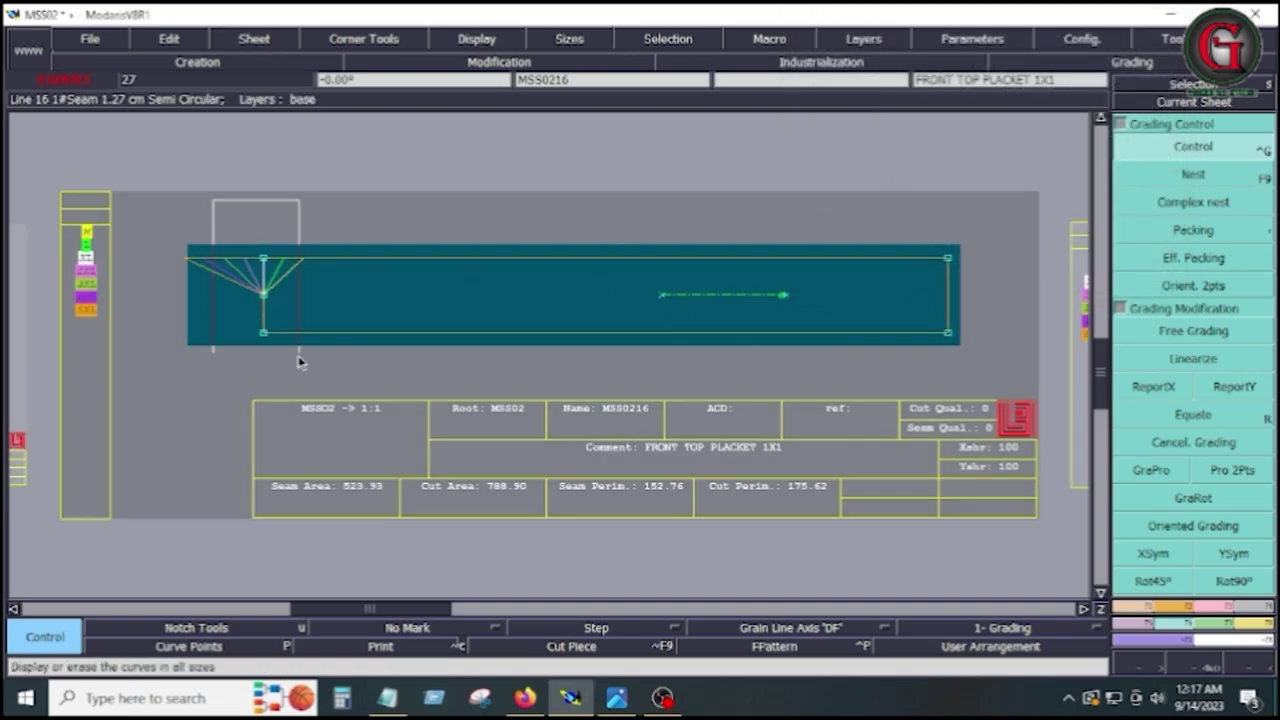
click(1155, 388)
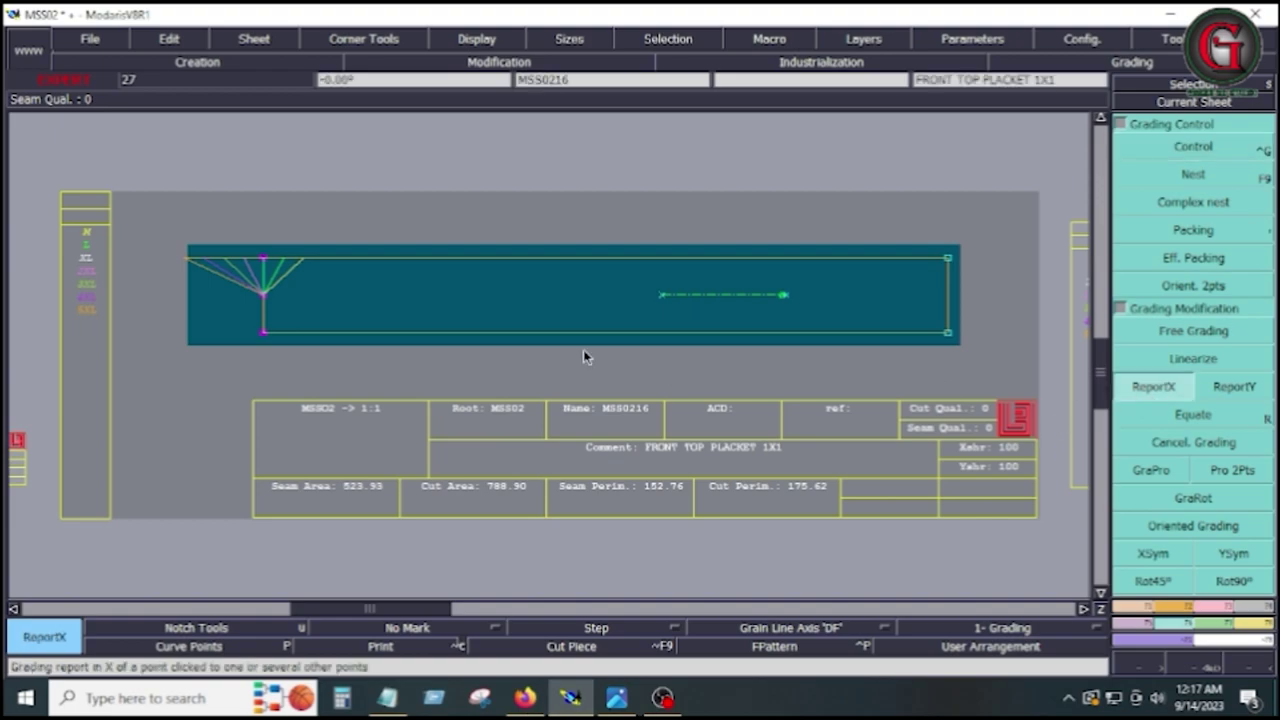
click(266, 263)
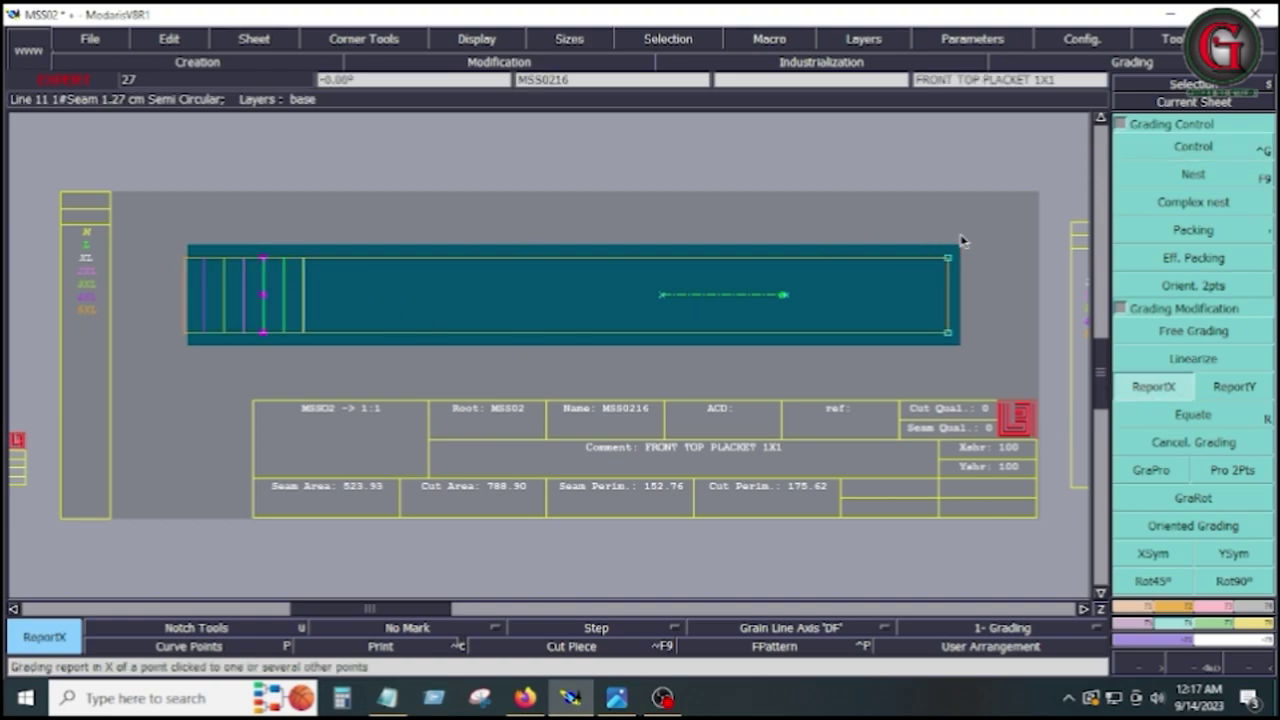
drag(928, 229, 988, 364)
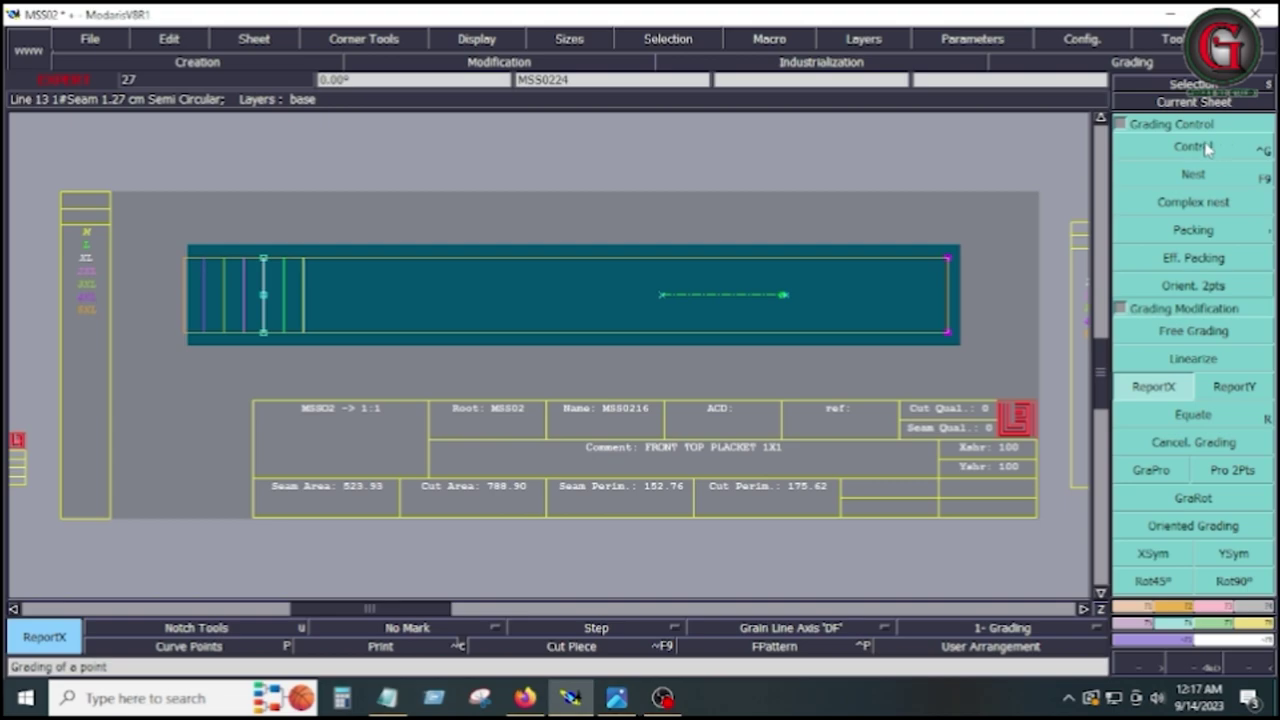
Set the placket's right-end point 10 to grade -0.25 per size in X for all sizes
click(1207, 148)
click(945, 262)
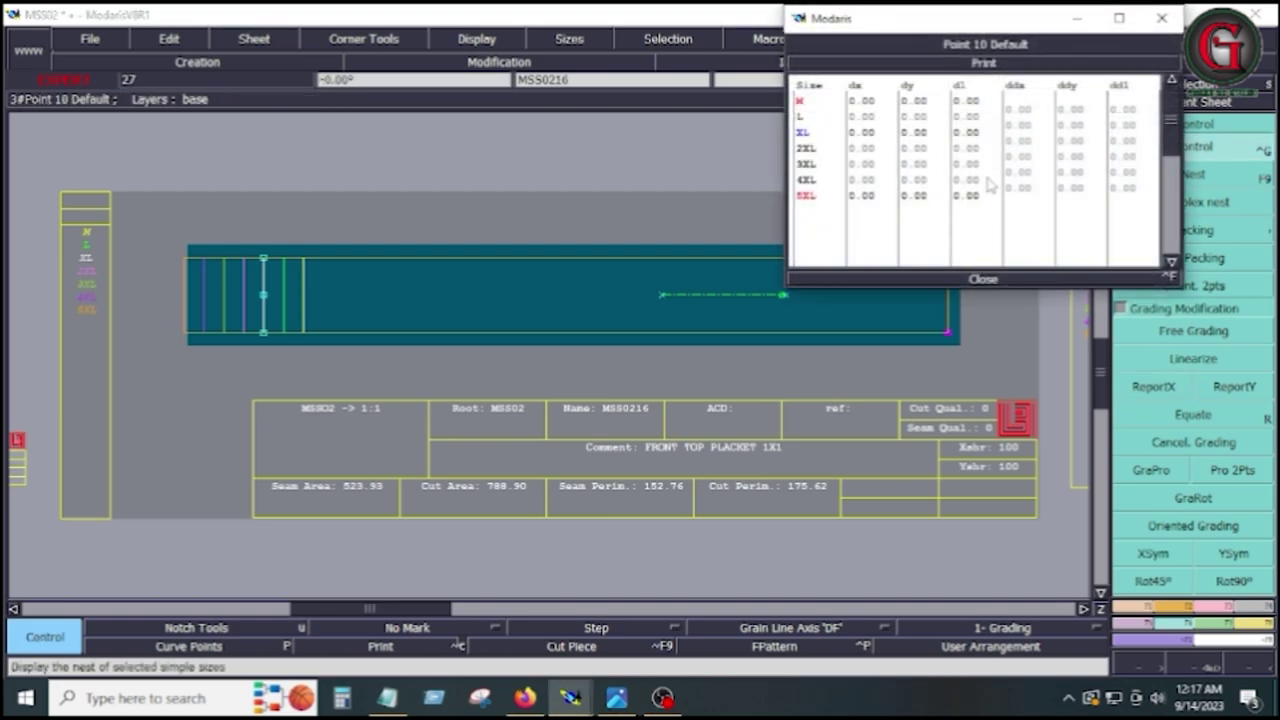
drag(1016, 108, 1037, 190)
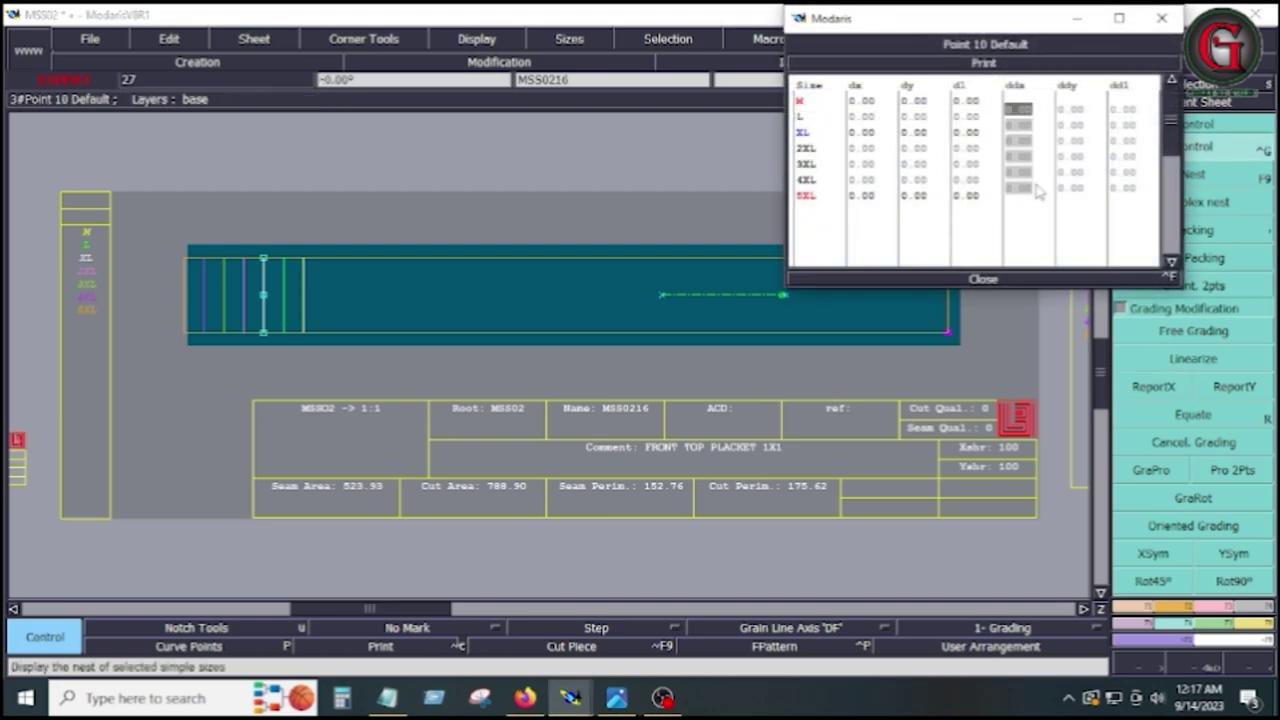
text(-.25)
key(Return)
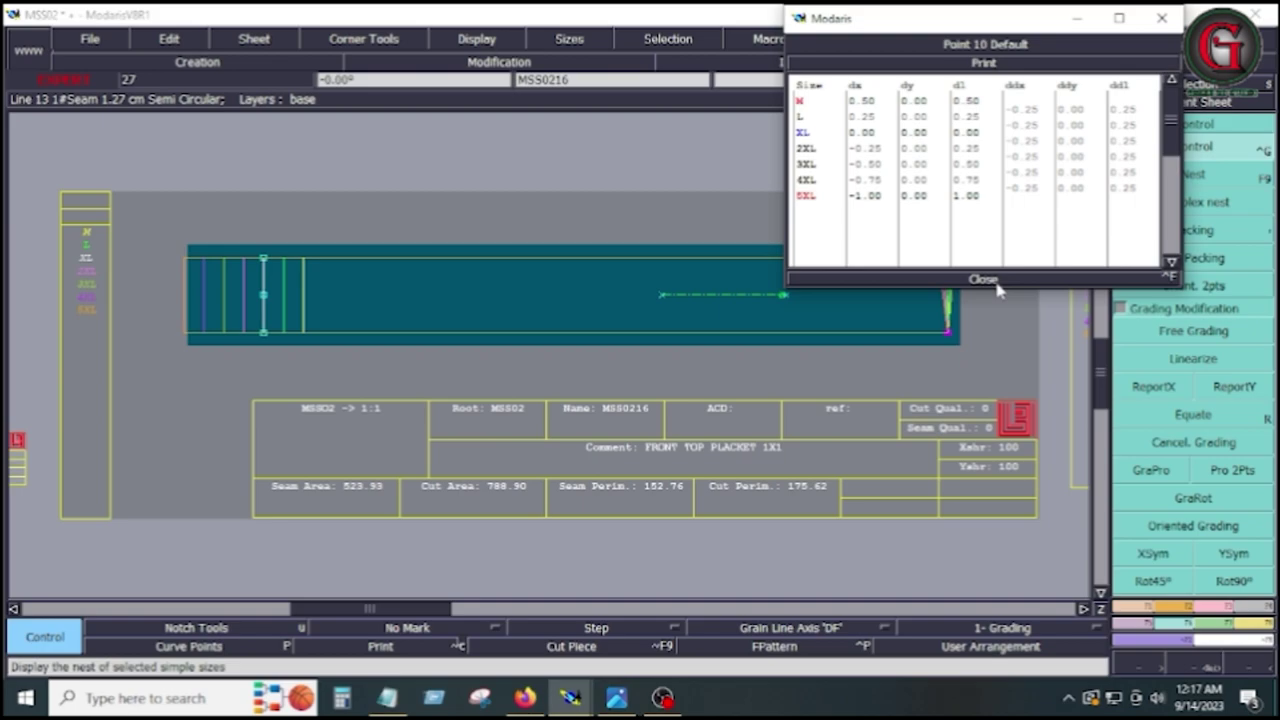
click(996, 282)
Copy the -0.25 X grading along the placket's right edge and arrange all sheets
click(1153, 386)
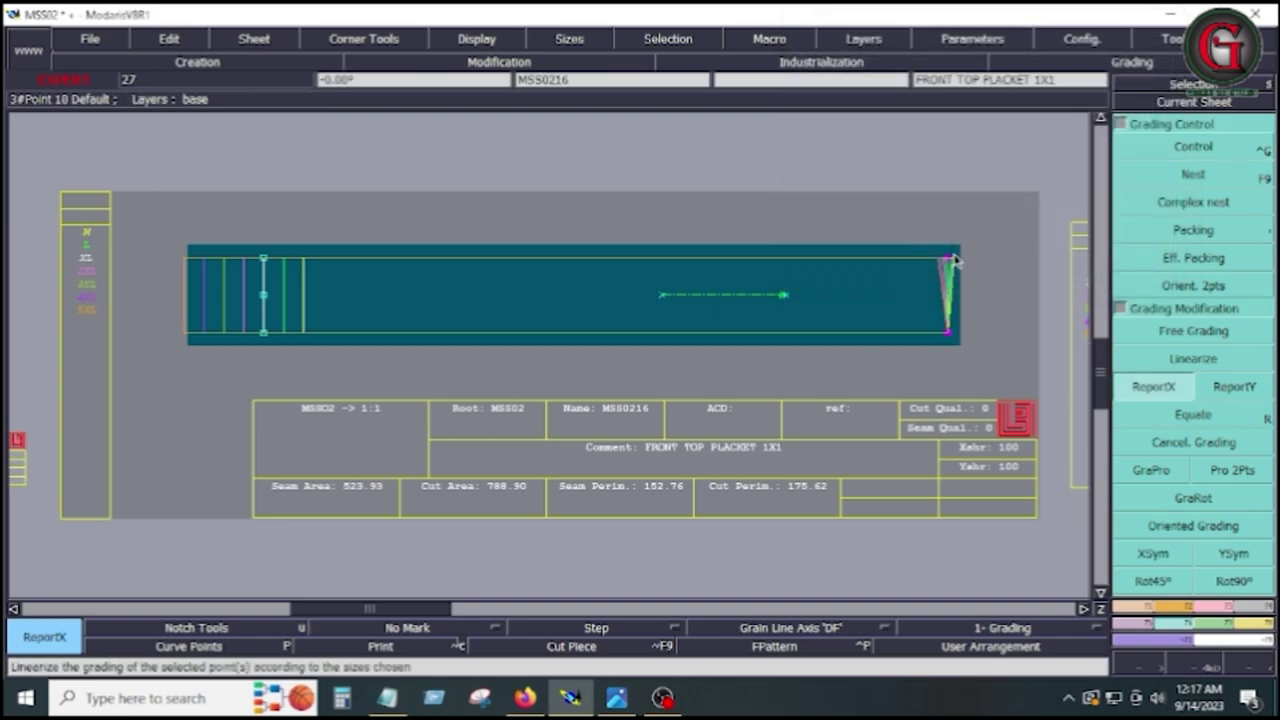
click(948, 333)
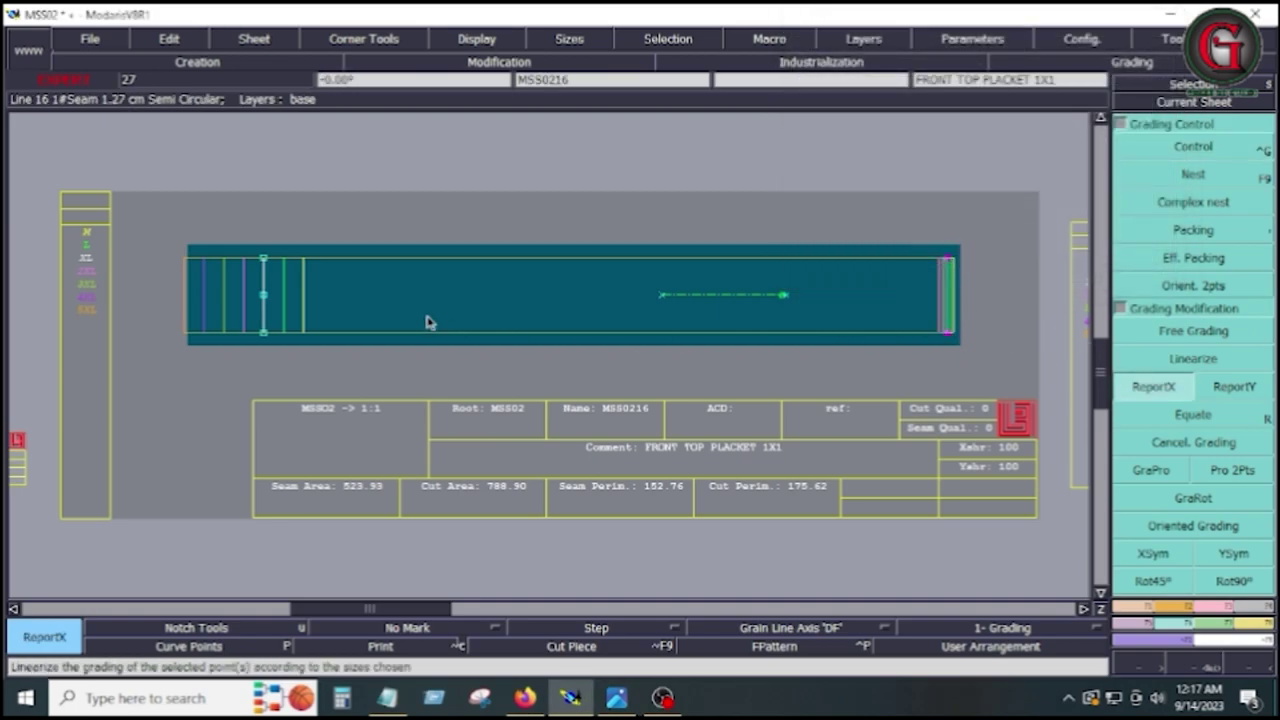
key(ctrl+g)
key(F9)
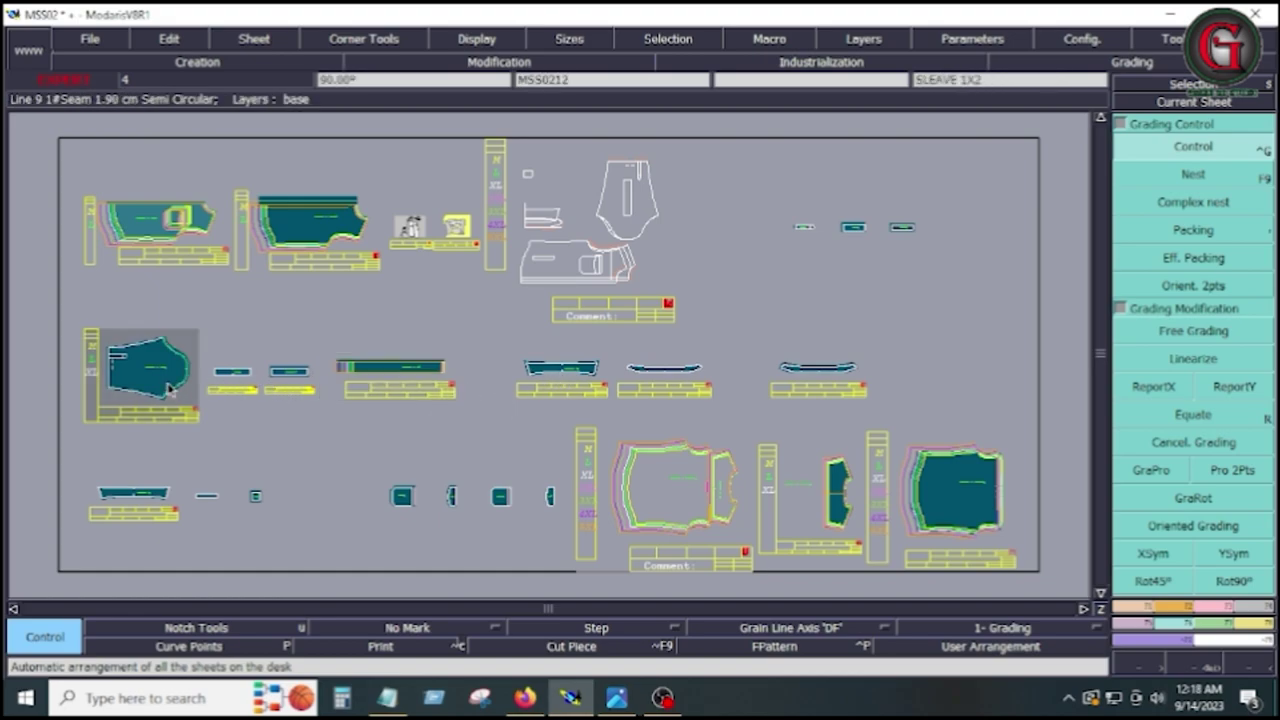
Grade the SLEAVE 1X2 sleeve cap point 23 by 0.25 per size in X
key(space)
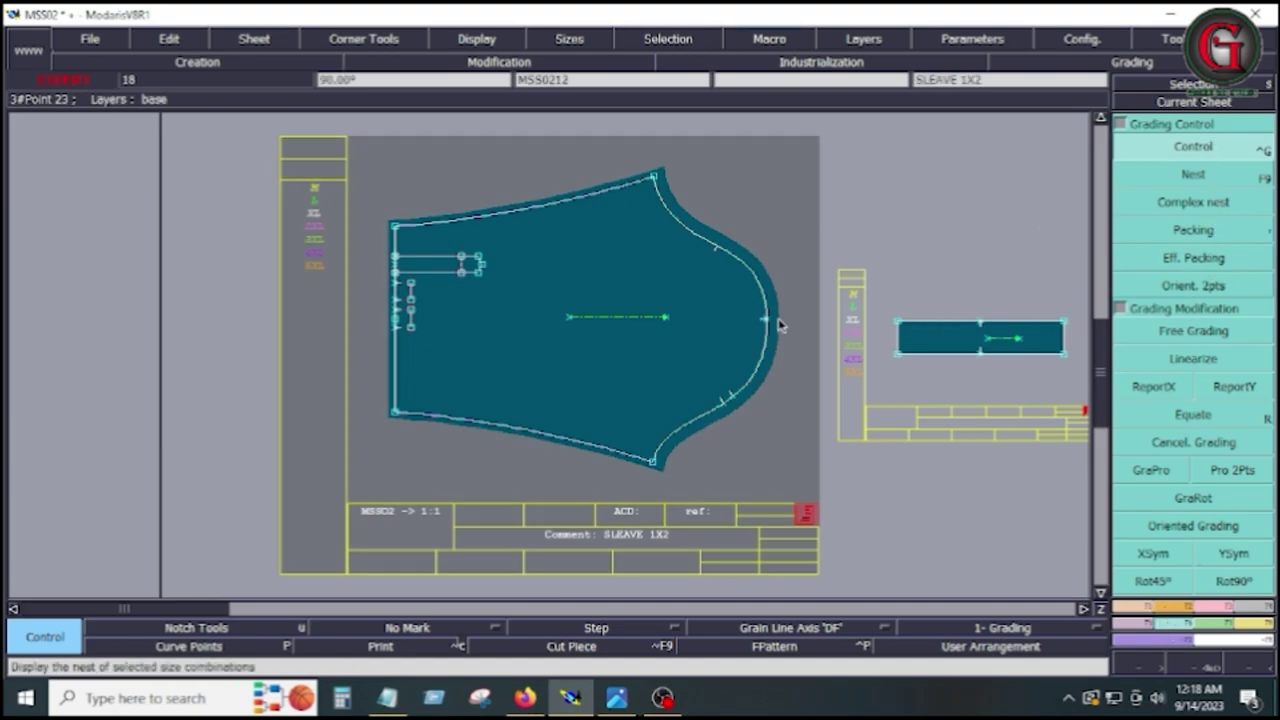
click(770, 322)
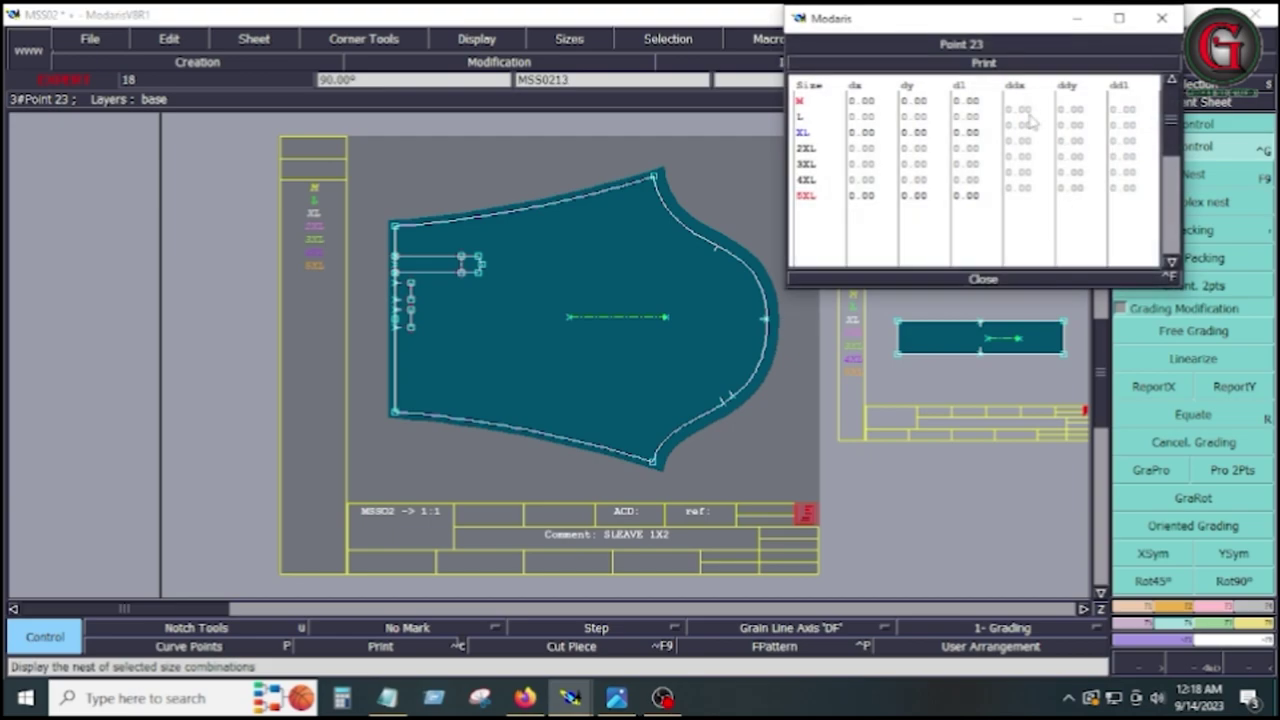
drag(1031, 124, 1025, 200)
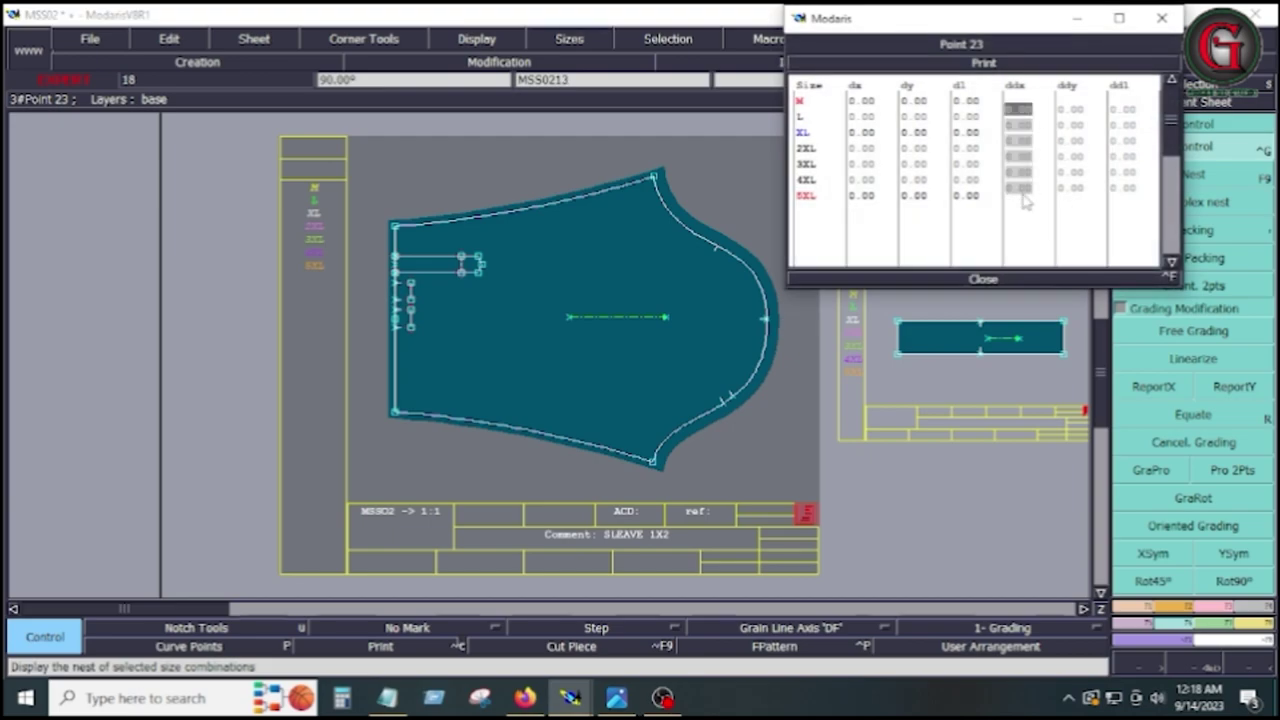
key(Return)
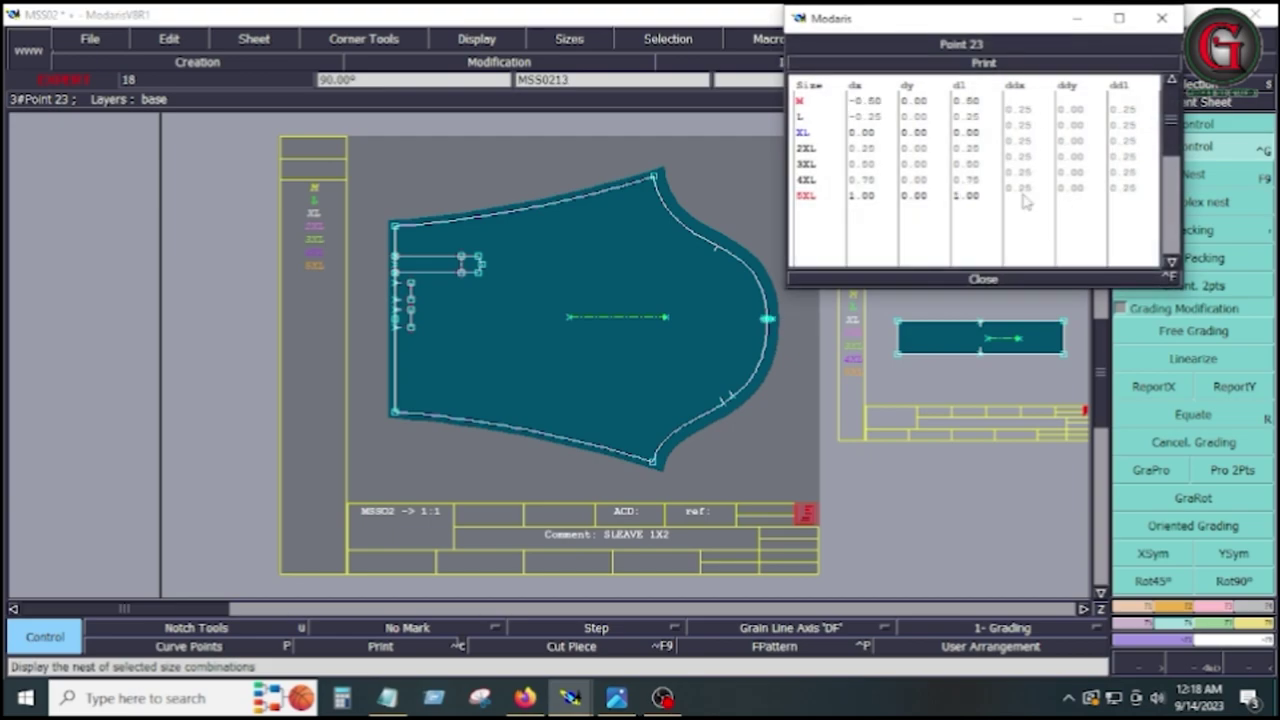
click(985, 279)
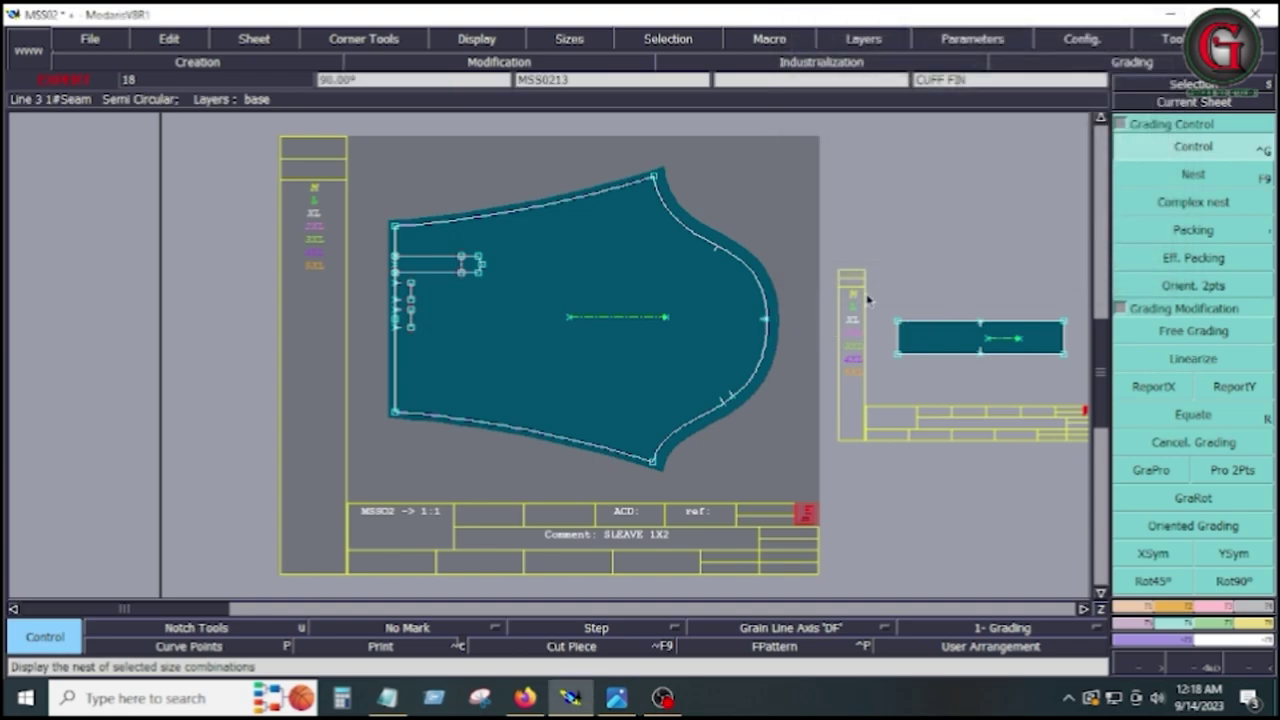
click(766, 307)
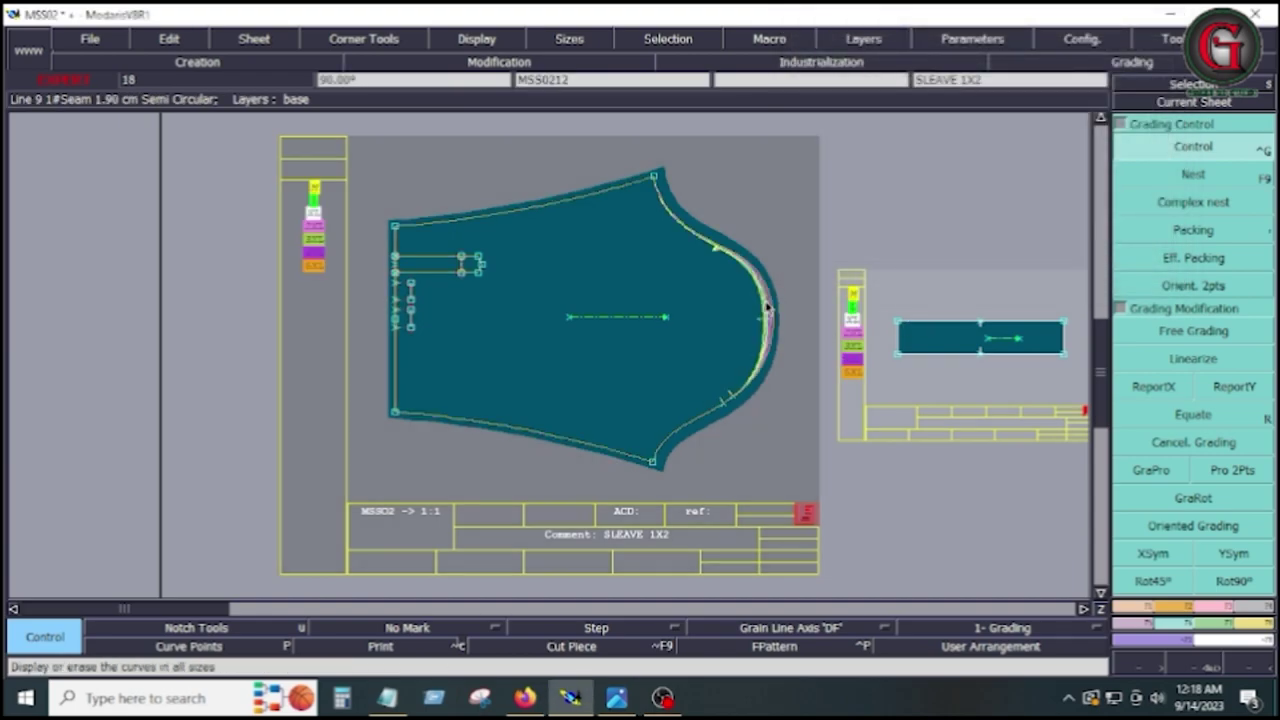
Grade the sleeve's top point 9 by -0.10 per size in X
click(1190, 150)
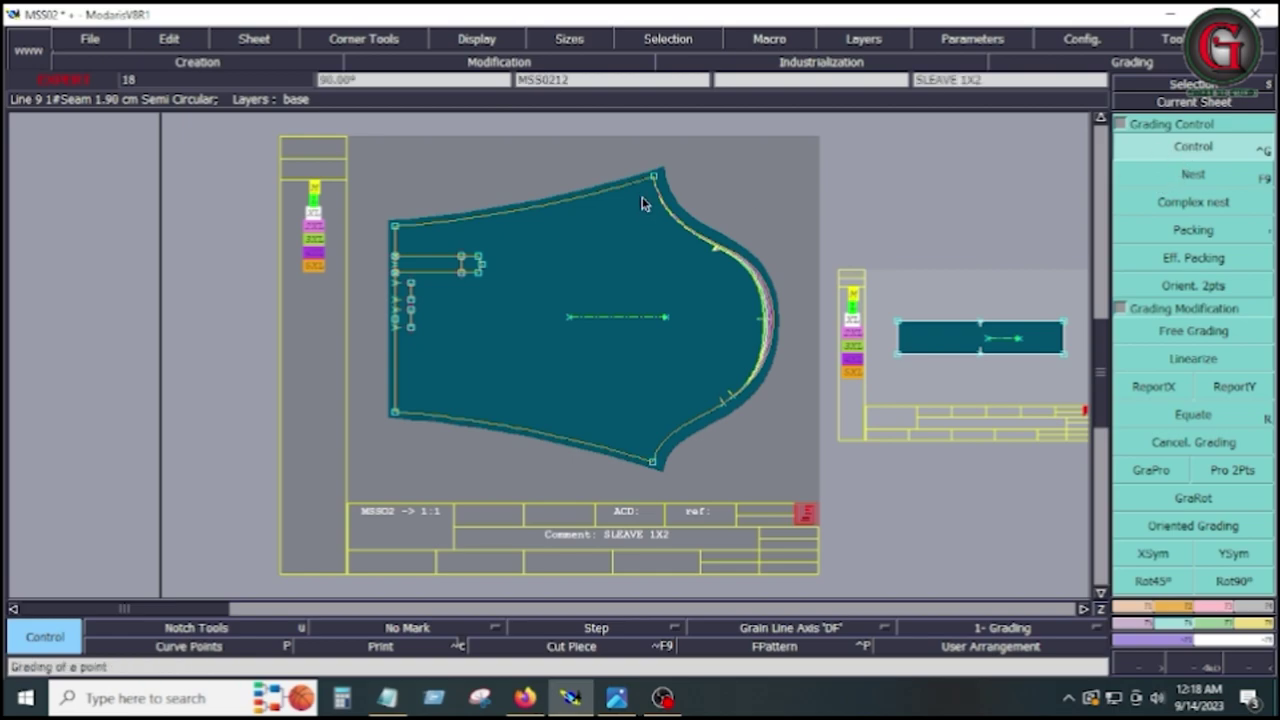
click(653, 180)
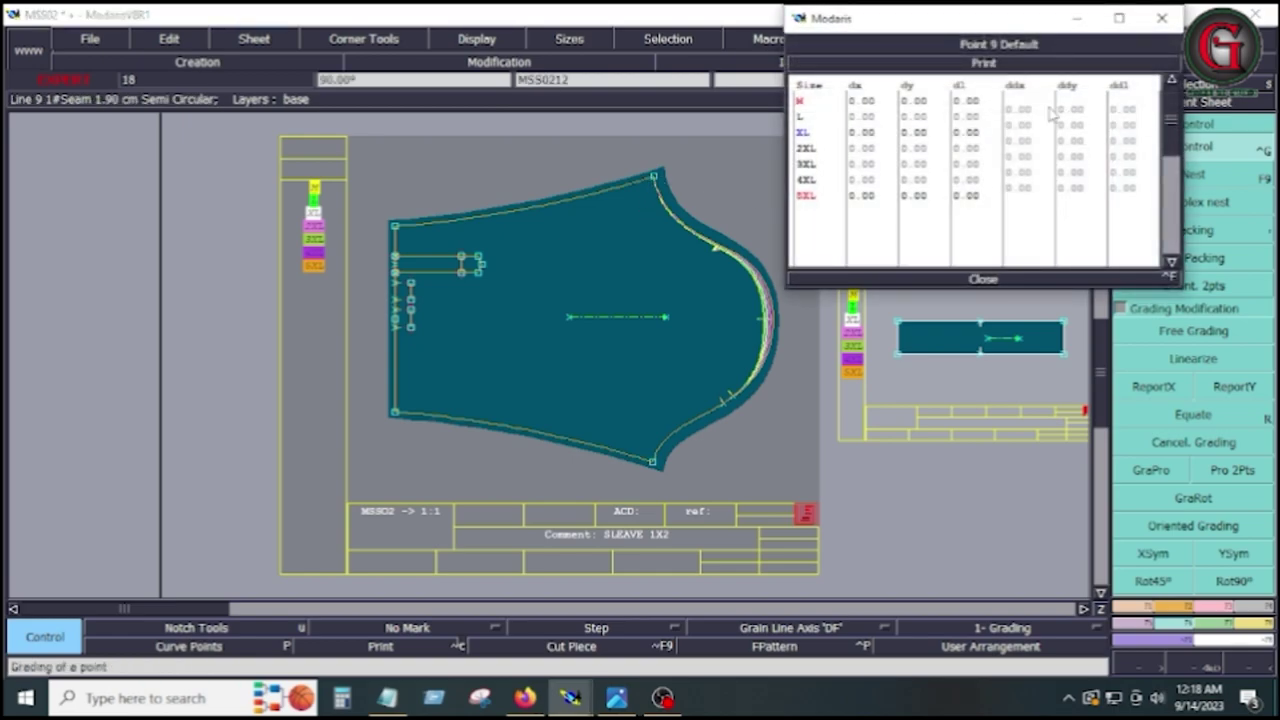
drag(1030, 110, 1023, 197)
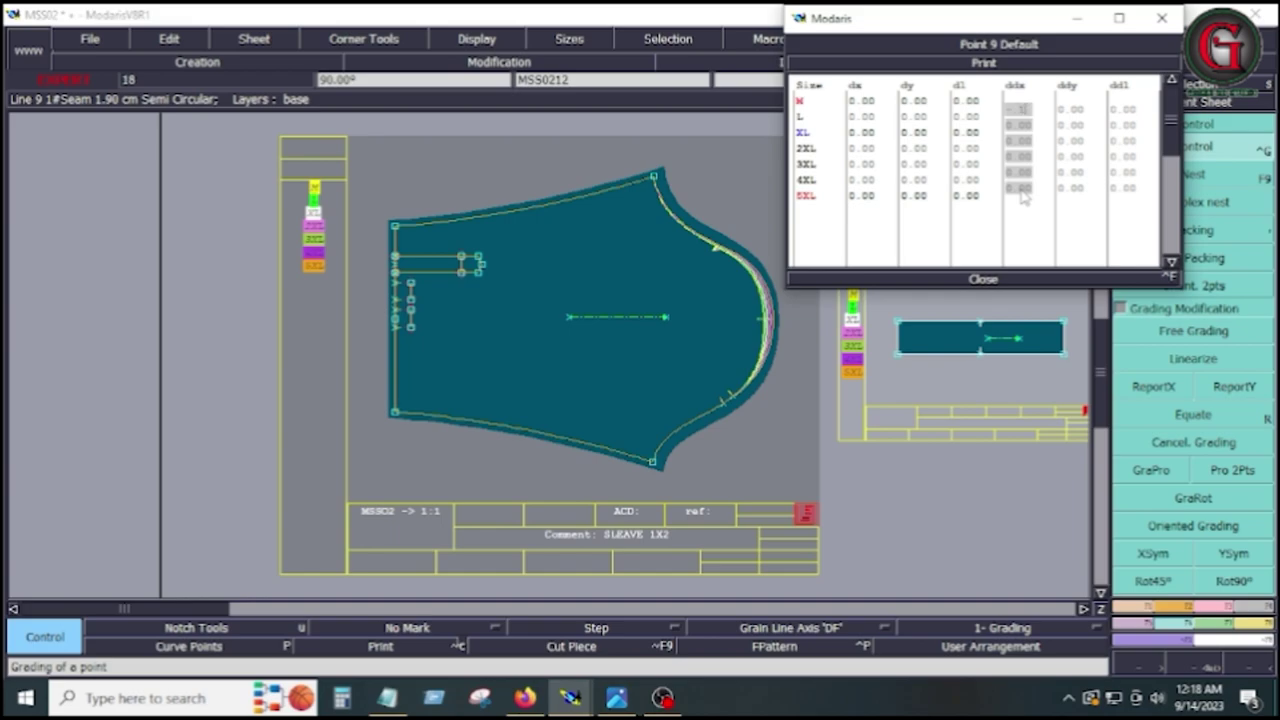
key(Return)
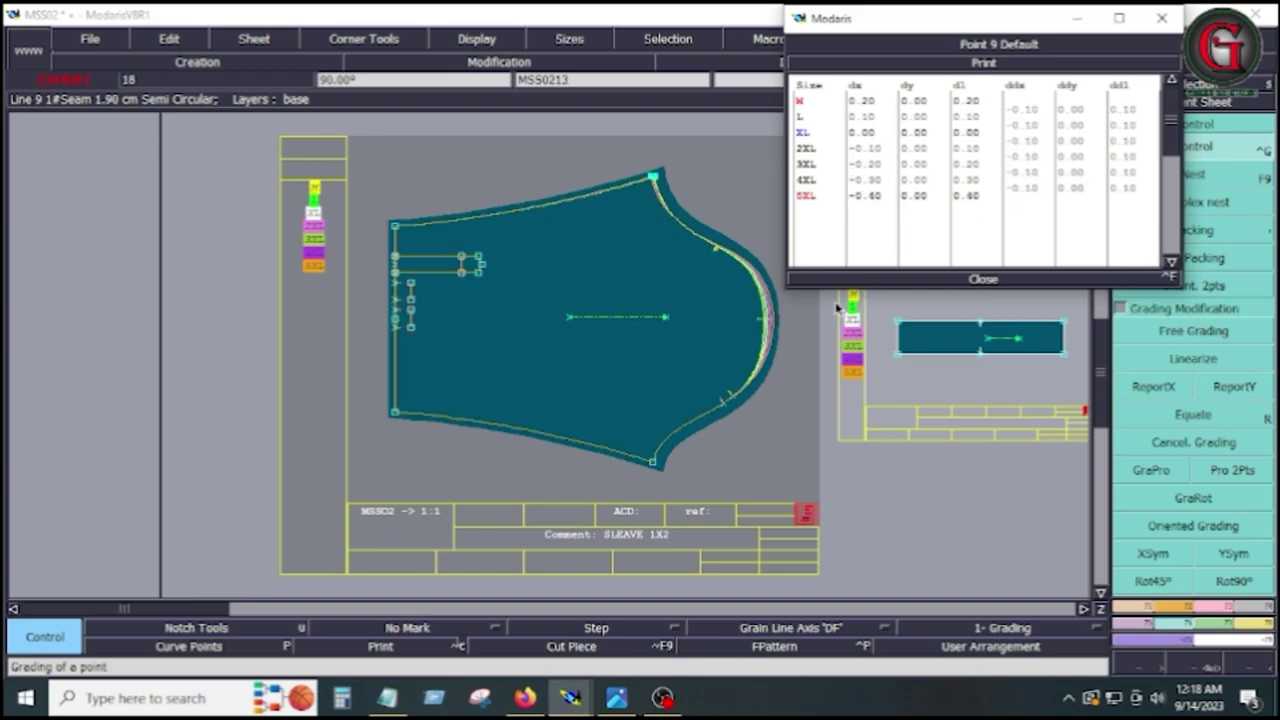
click(990, 281)
click(1153, 386)
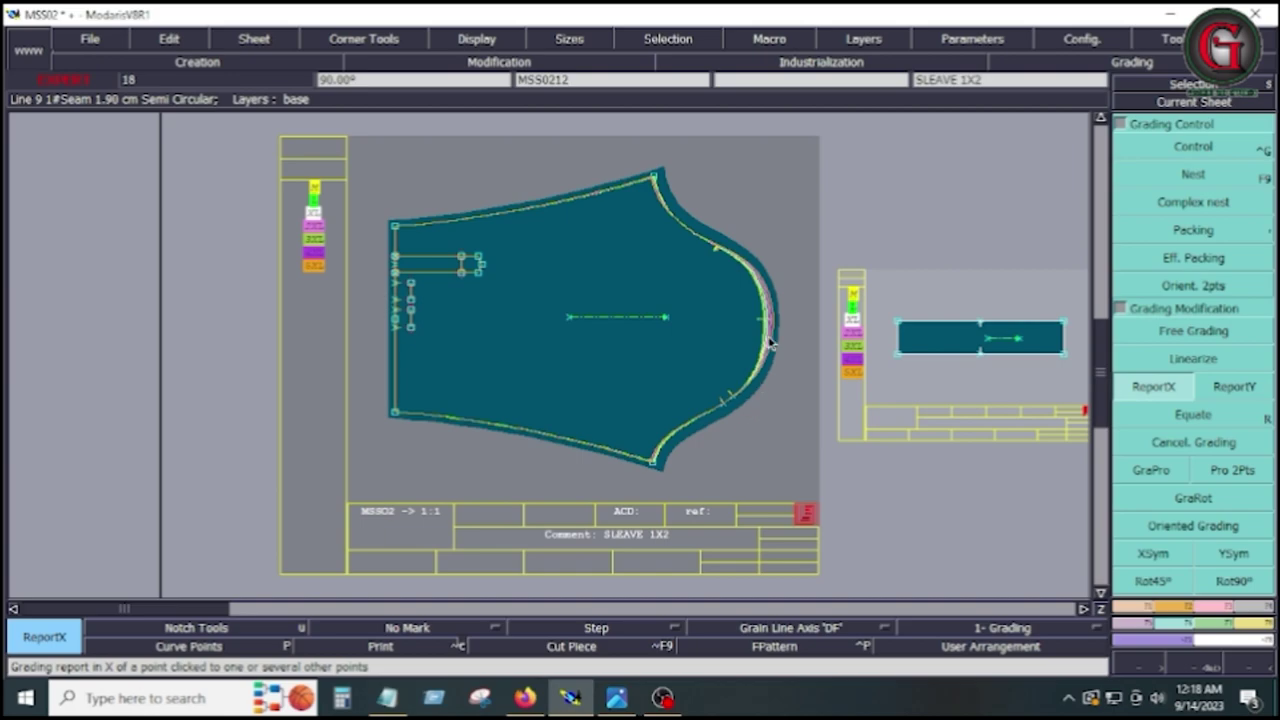
Set point 9 at the sleeve top to grade 0.75 per size in Y
click(1193, 146)
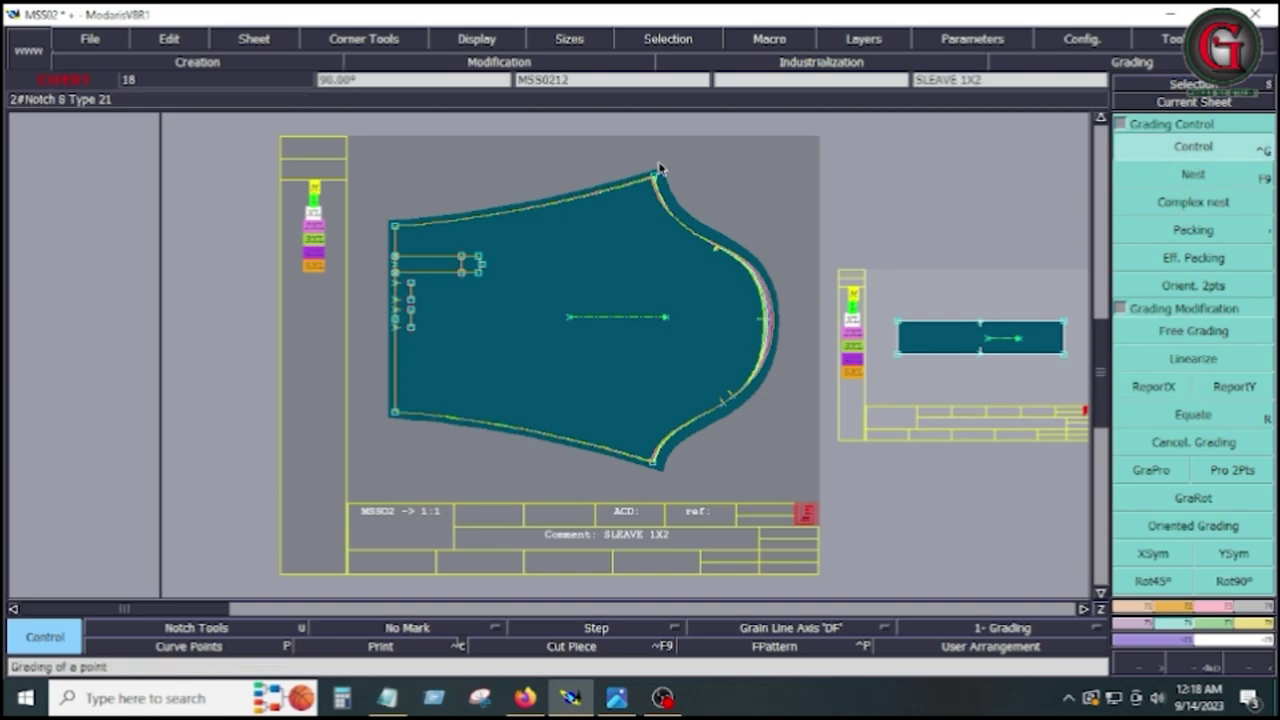
click(658, 174)
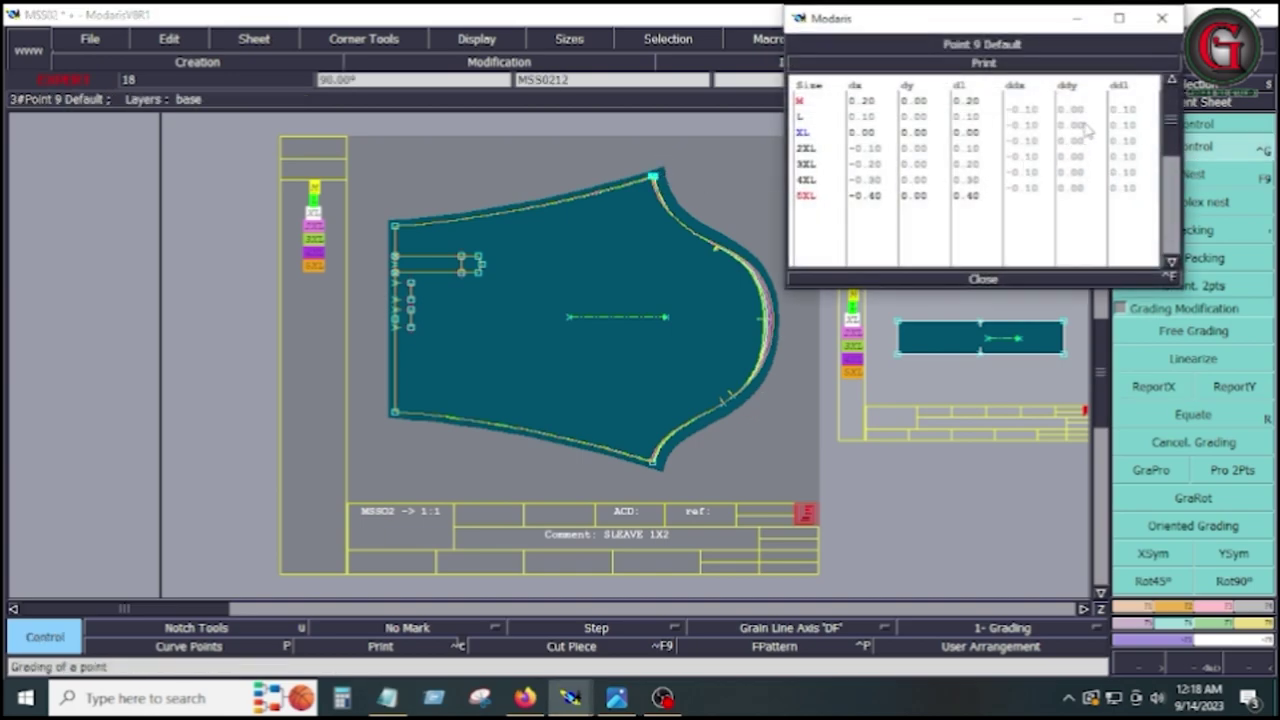
drag(1080, 117, 1077, 196)
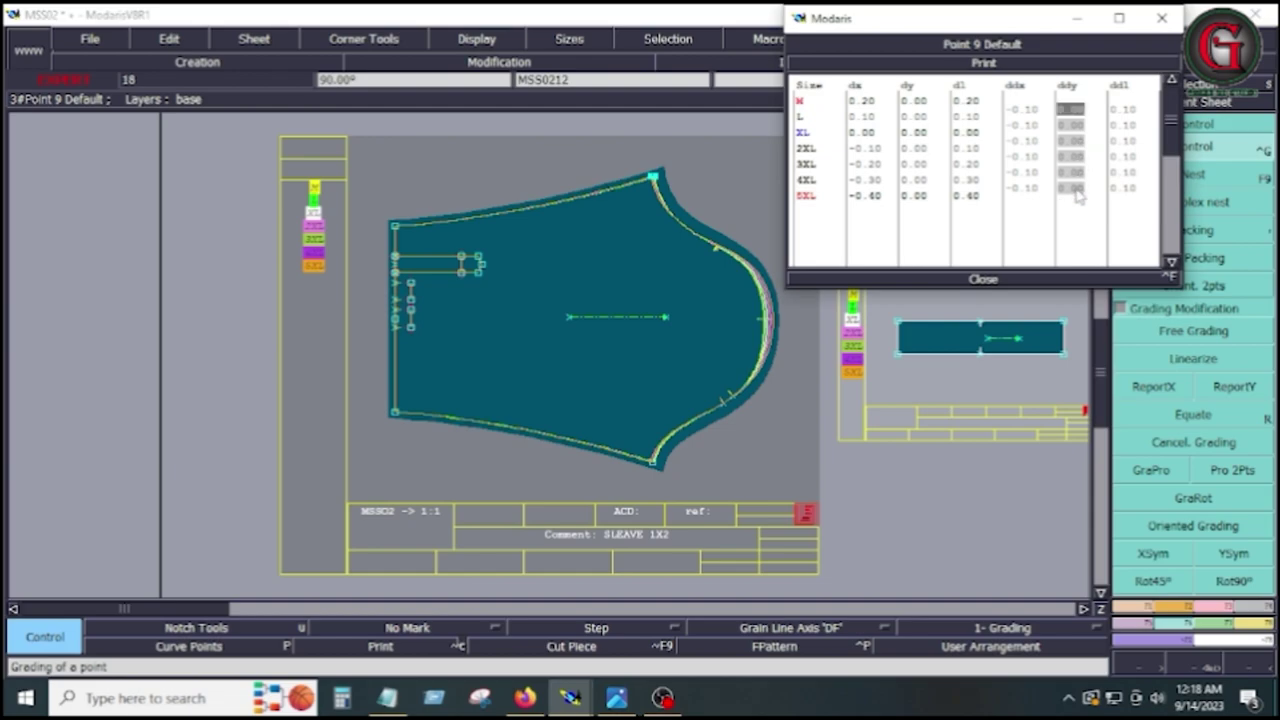
key(BackSpace)
key(Return)
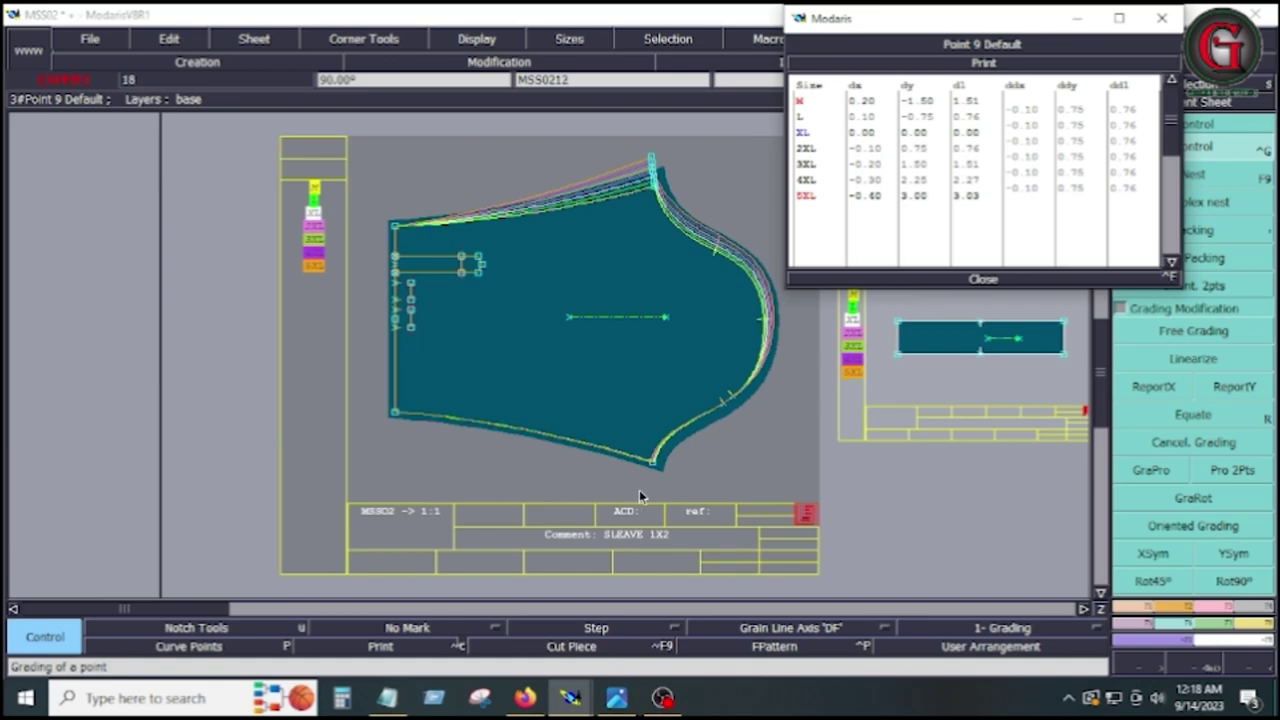
Grade sleeve point 41 by -0.75 per size in Y, then proportionally grade the cap curve
click(653, 461)
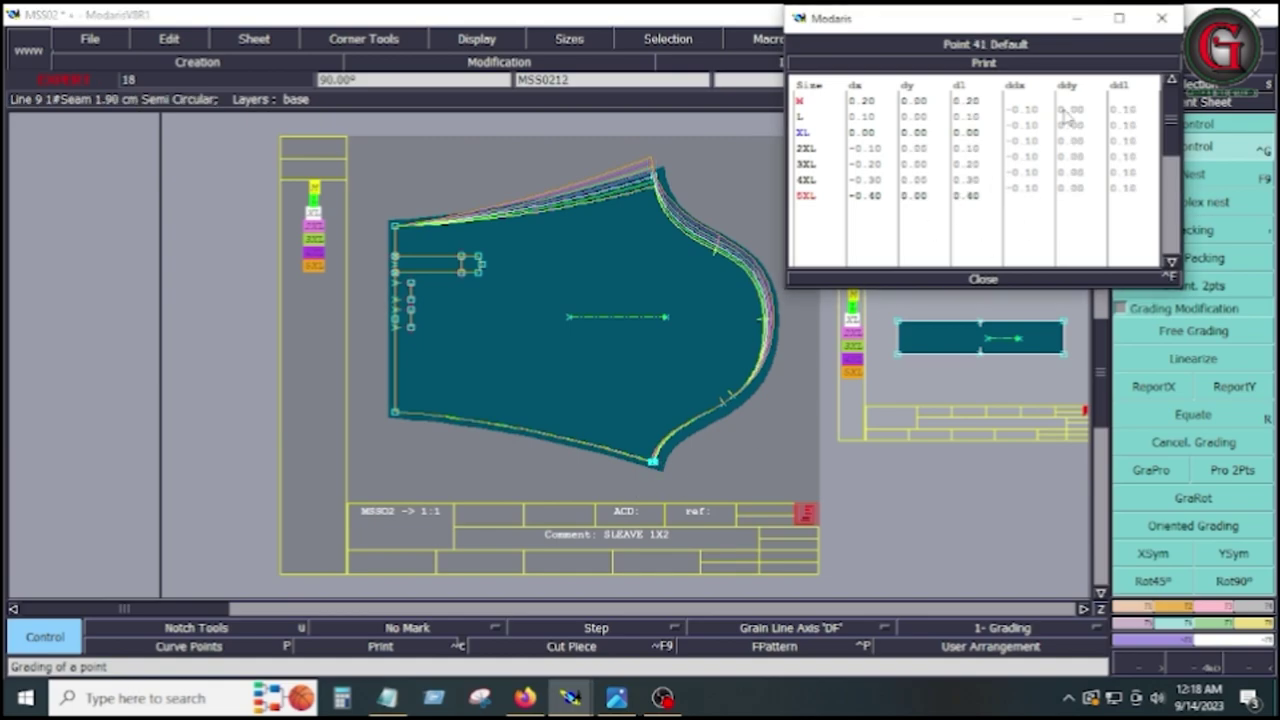
drag(1068, 110, 1066, 197)
text(-.75)
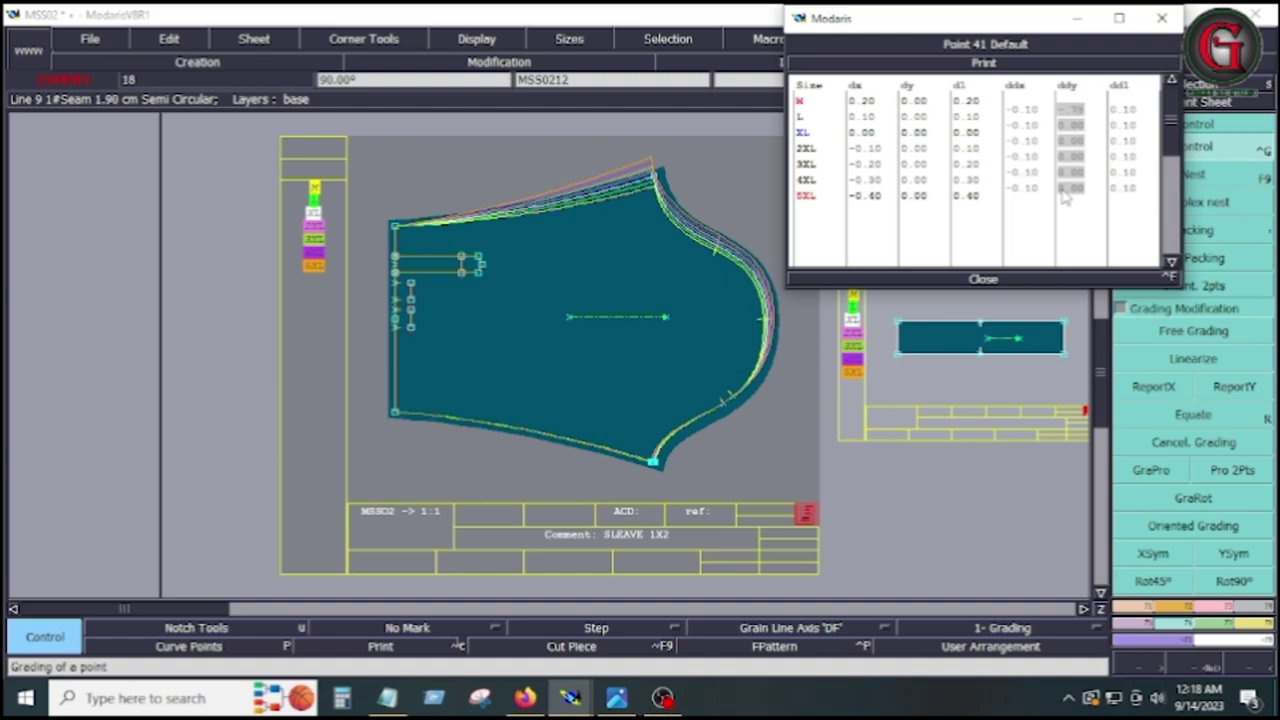
key(Return)
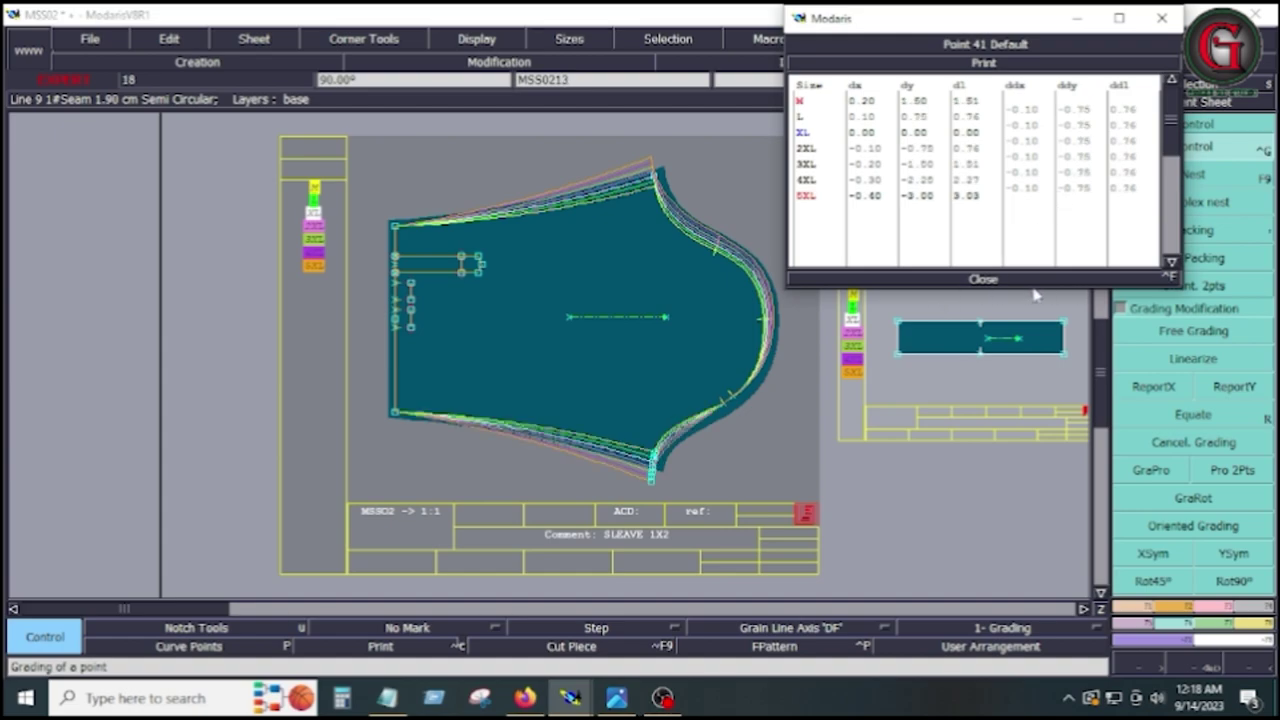
click(978, 280)
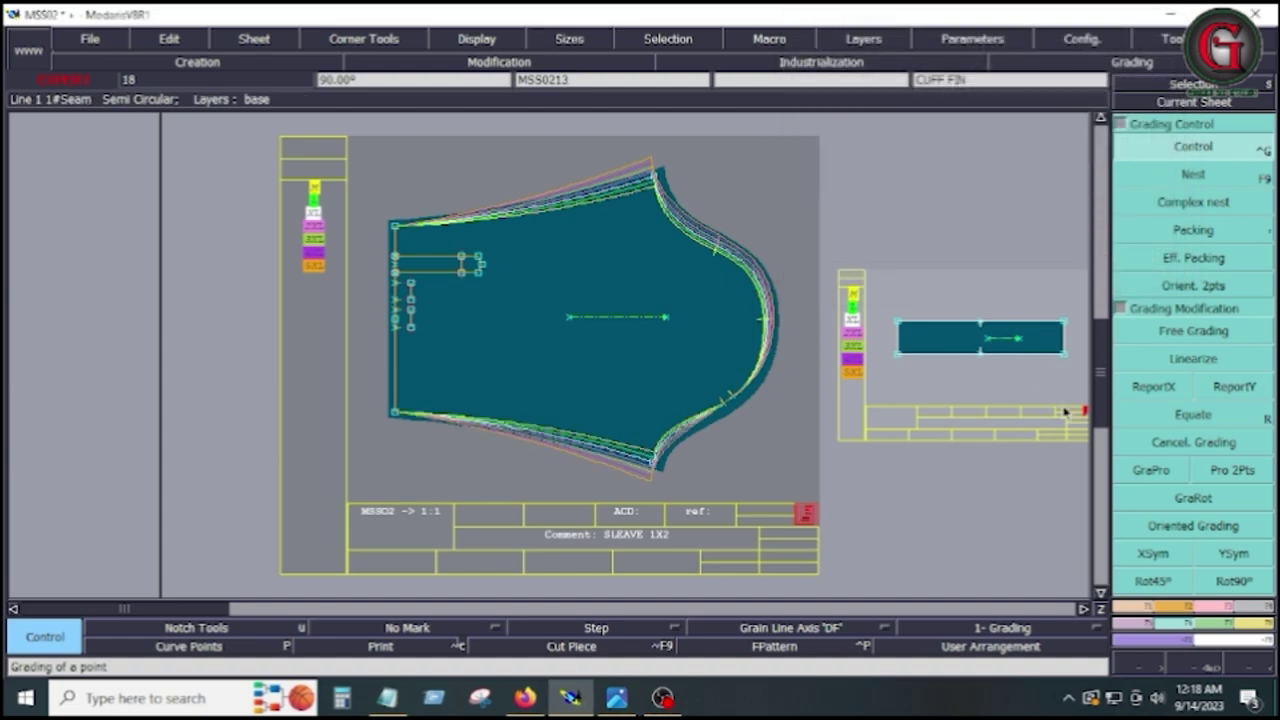
click(1140, 474)
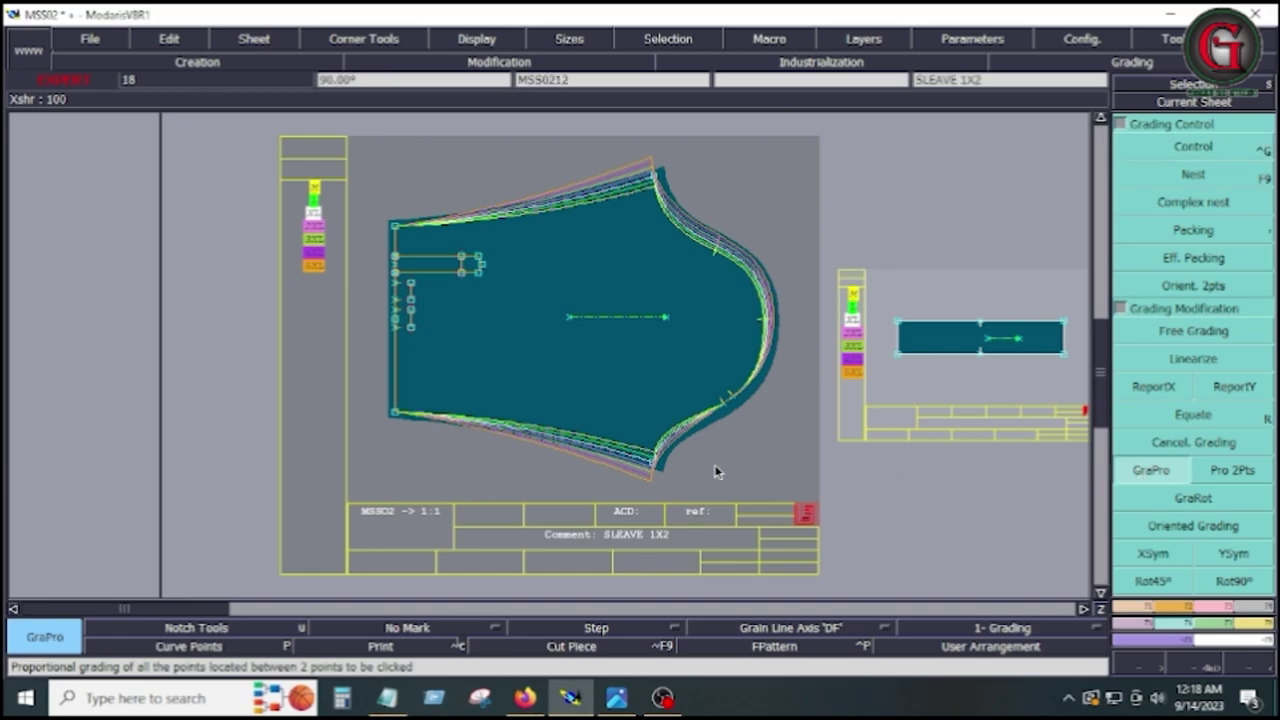
click(773, 325)
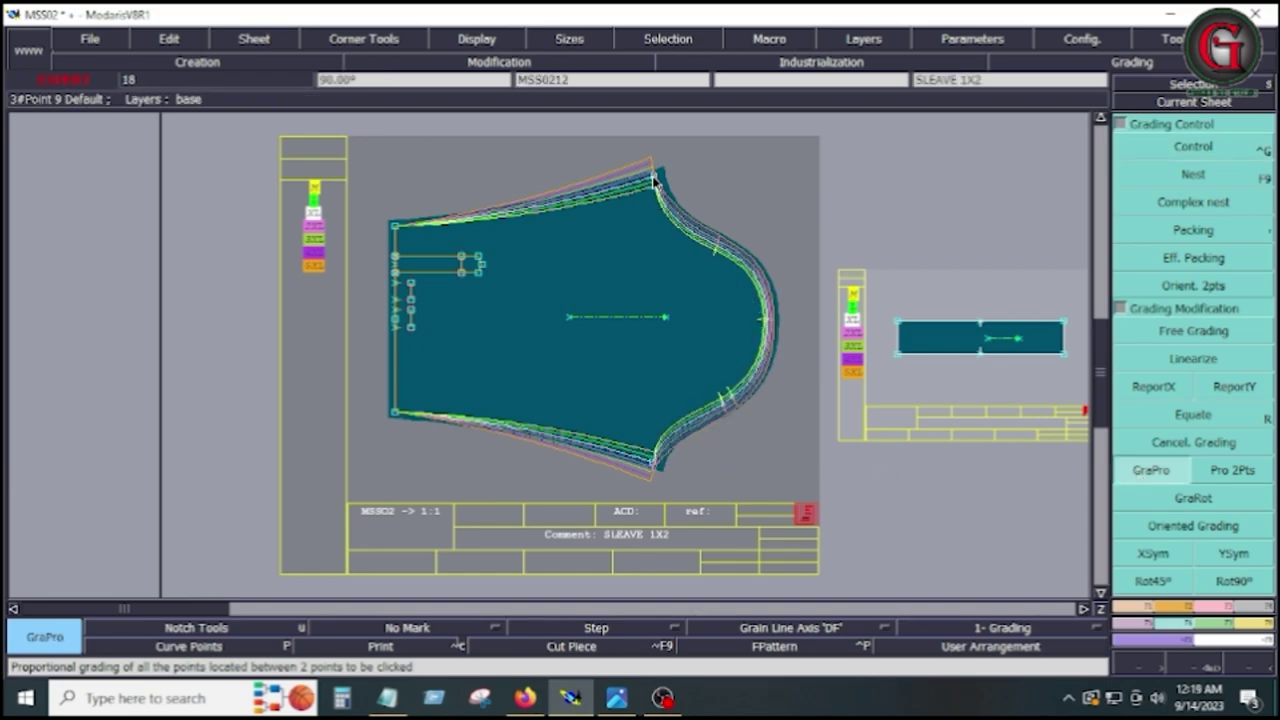
click(1185, 148)
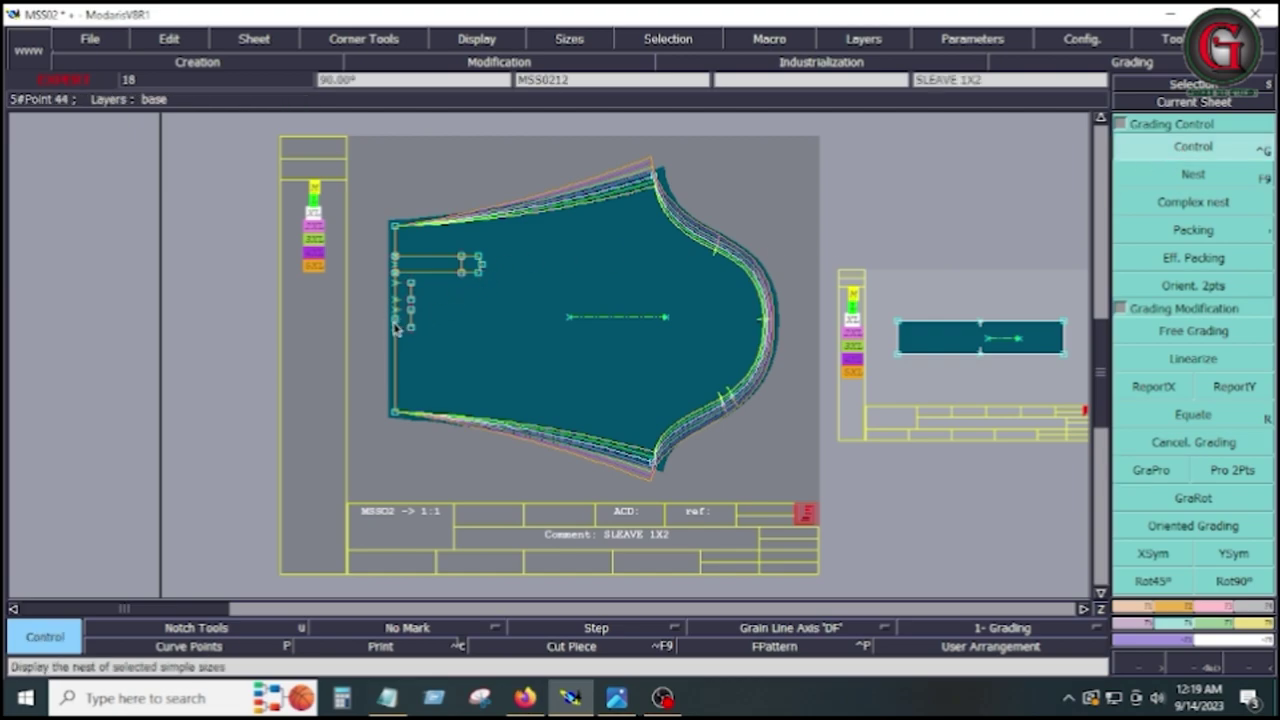
Grade hem corner point 43 by -1.25 per size in X and copy it to the hem marks
click(395, 418)
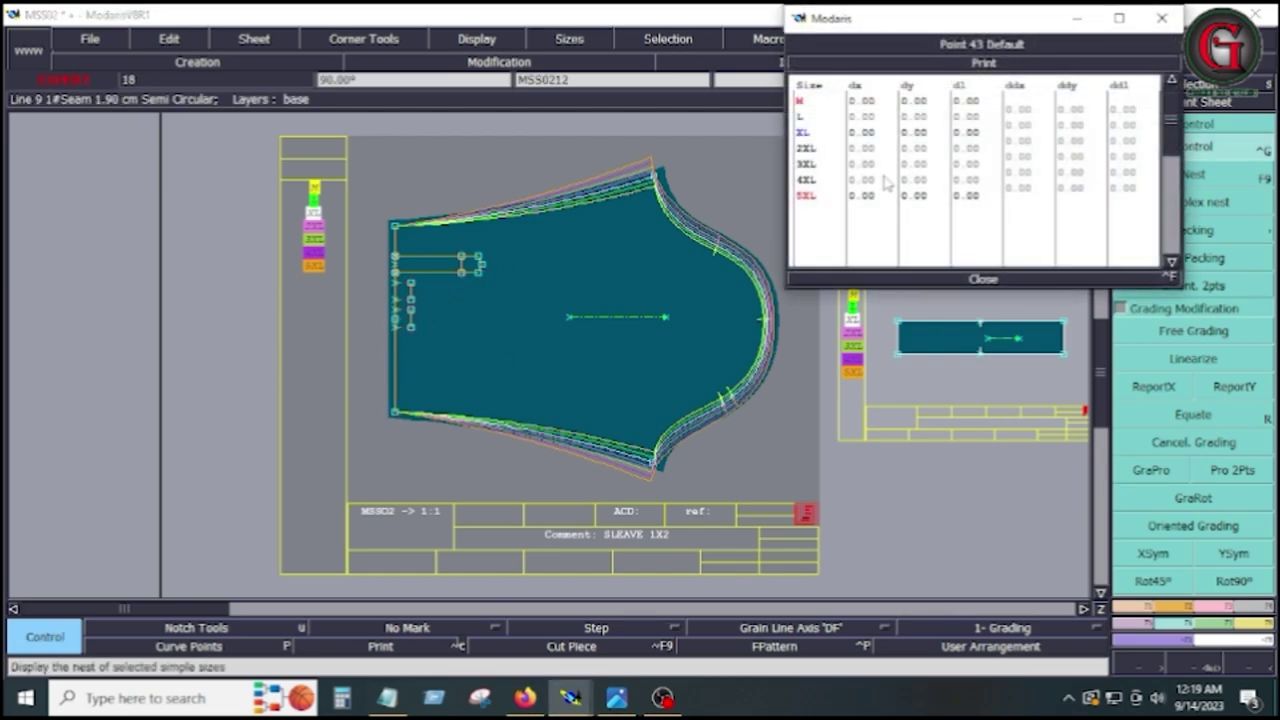
drag(1022, 115, 1018, 193)
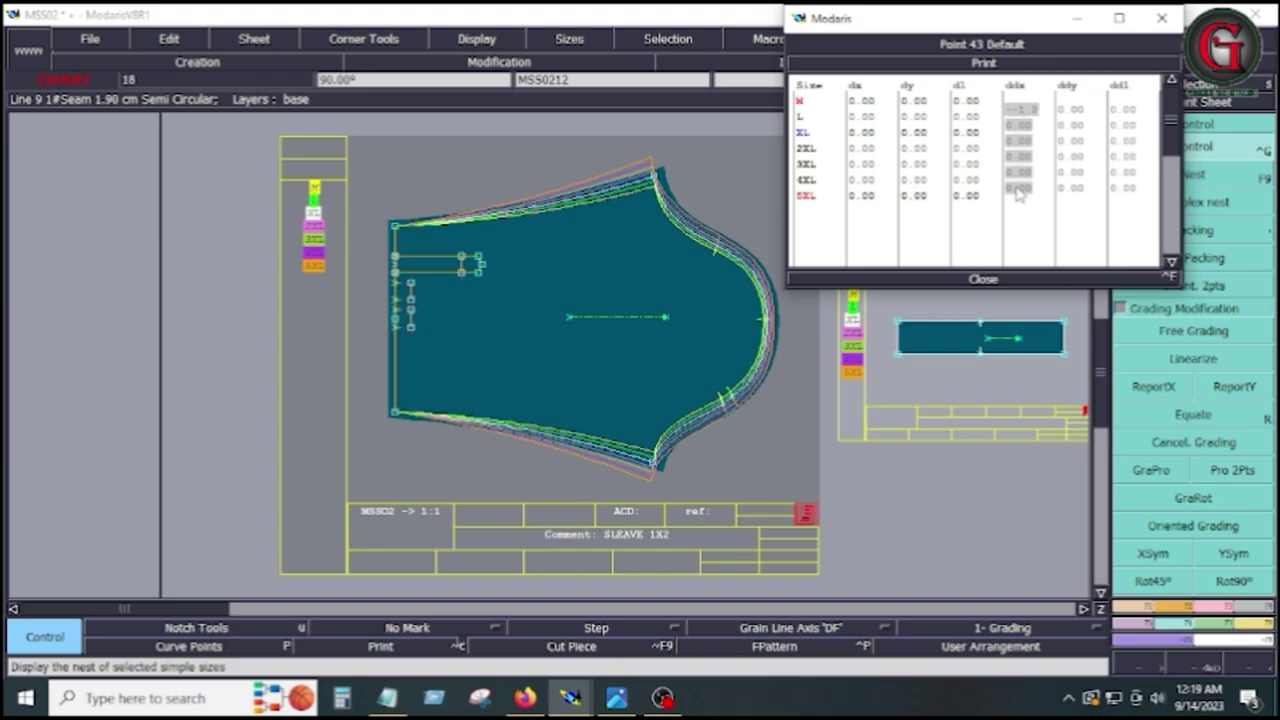
key(BackSpace)
key(BackSpace)
key(BackSpace)
key(Return)
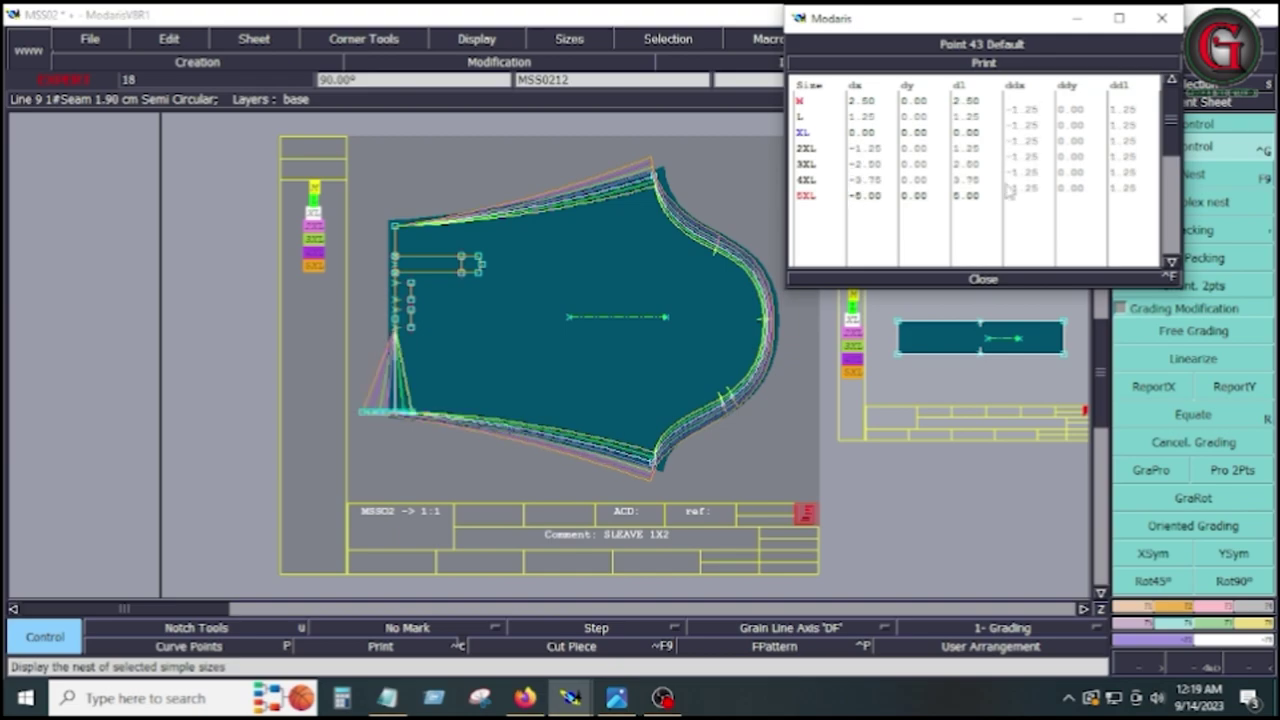
click(985, 280)
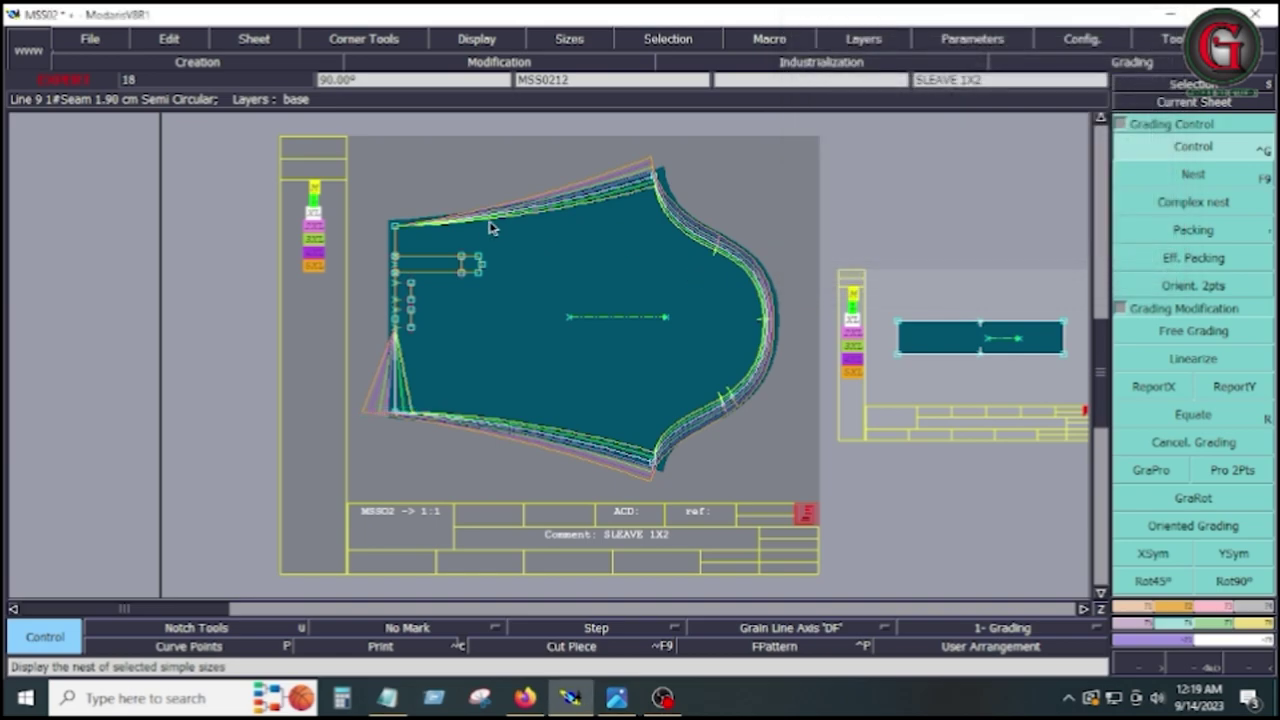
drag(368, 186, 520, 476)
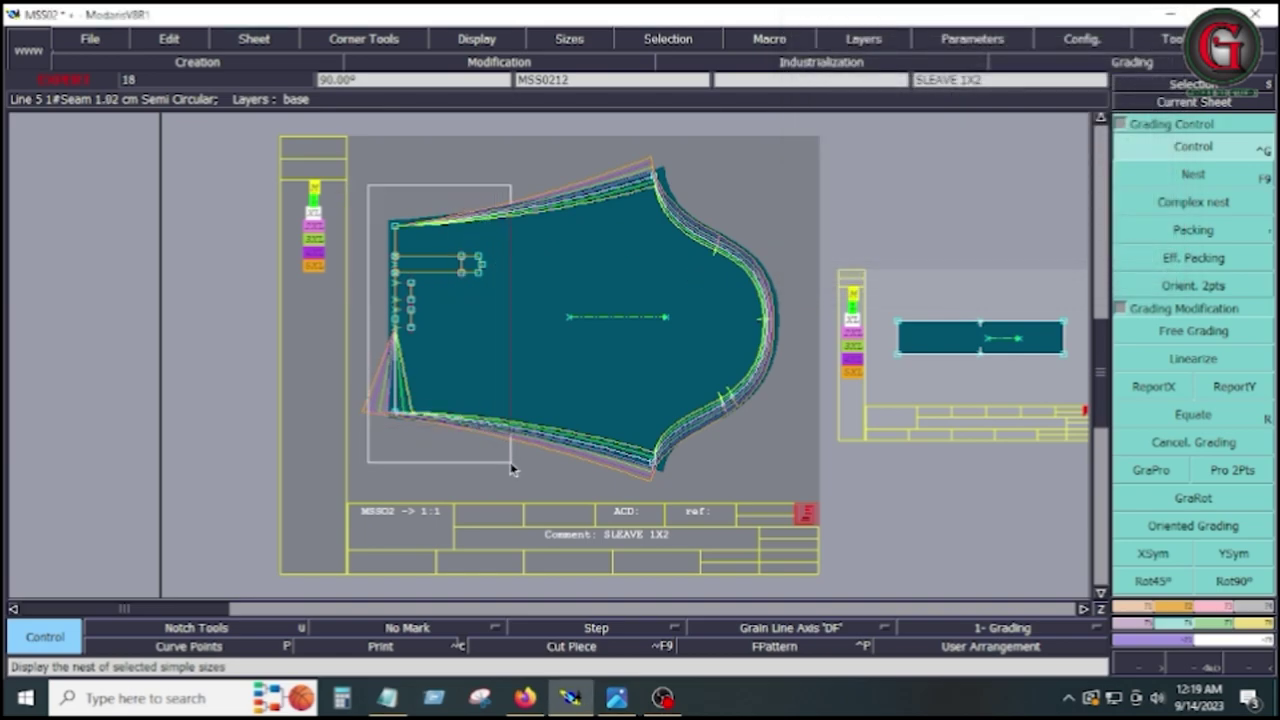
click(1150, 392)
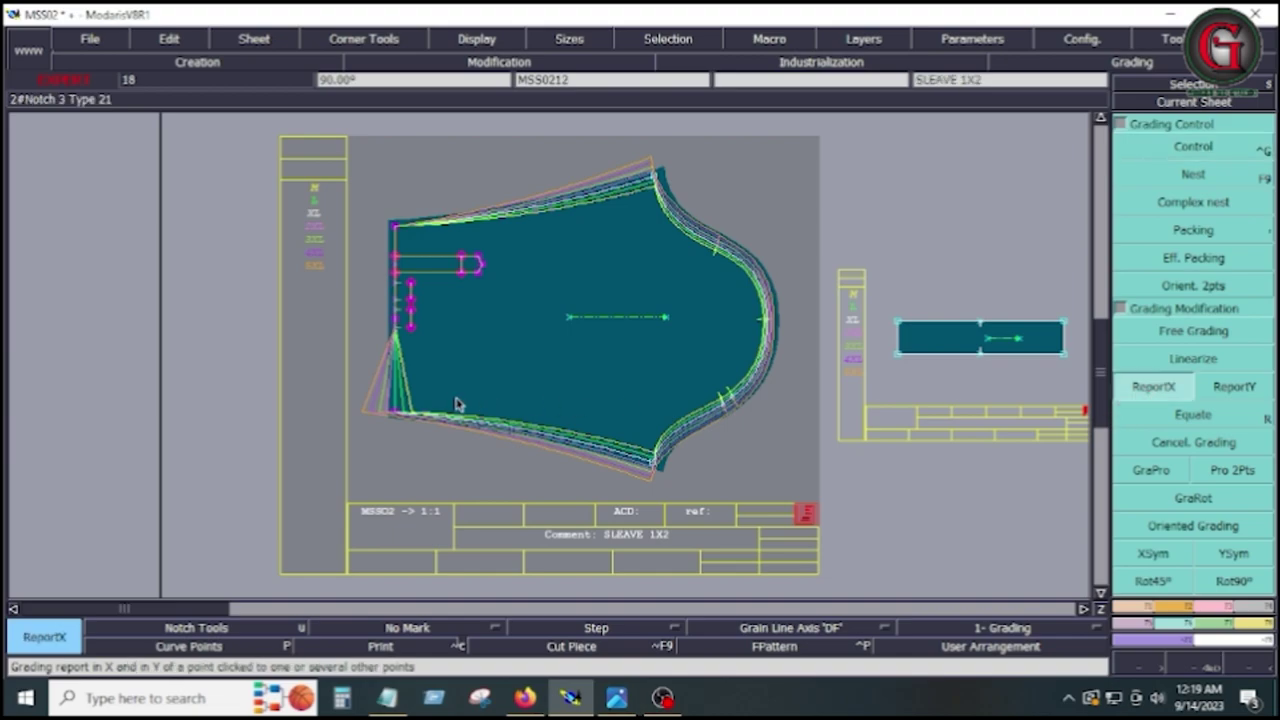
click(398, 418)
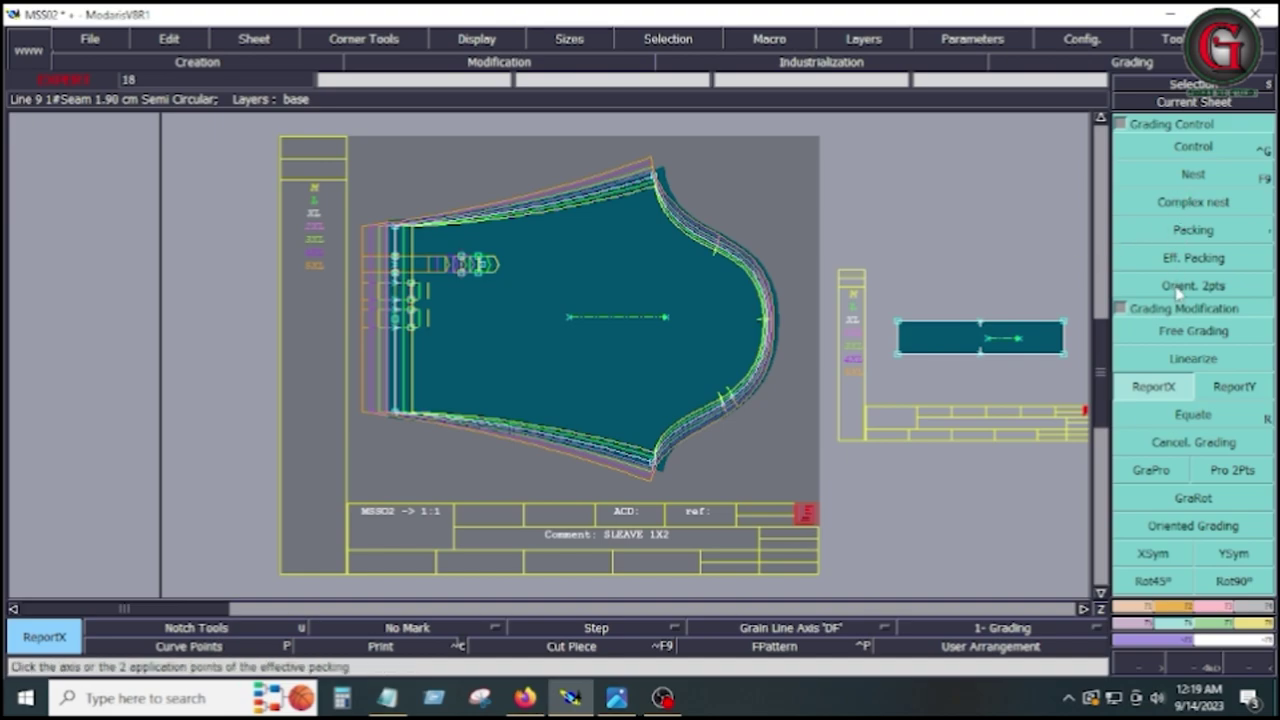
Stack the sleeve's sizes at a hem point and zoom in on the top-left placket marks
click(1208, 142)
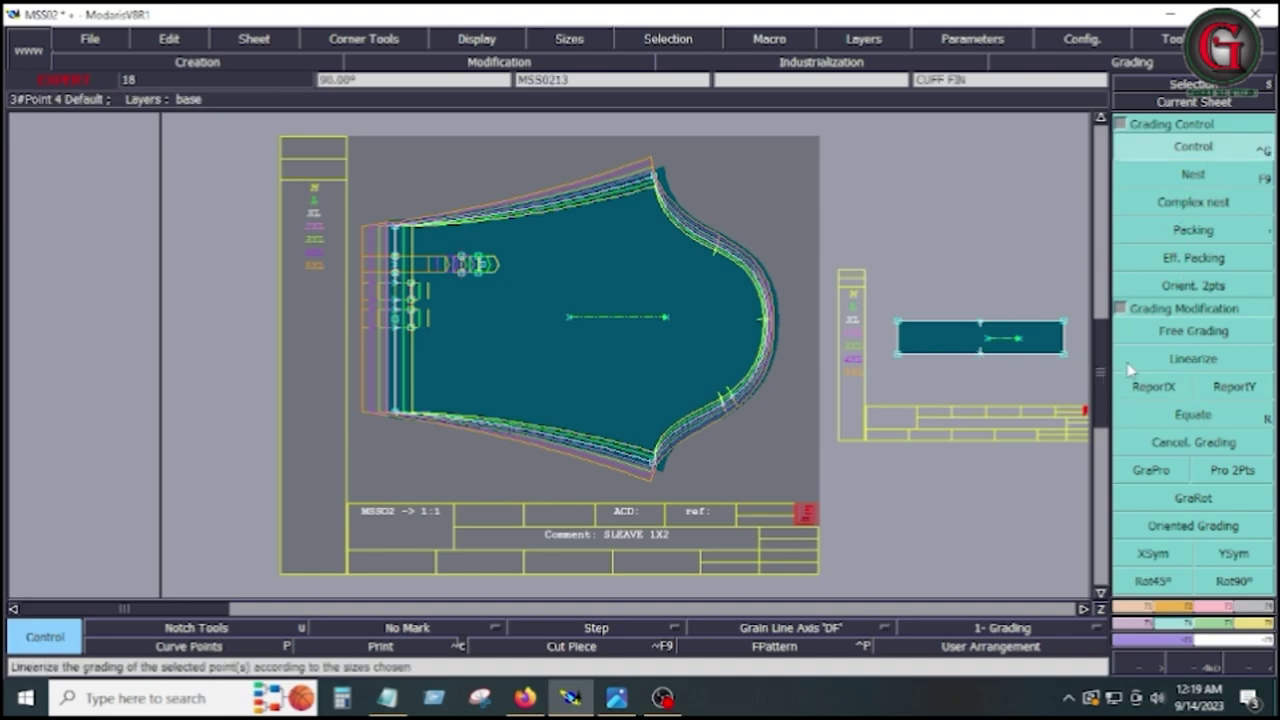
click(1193, 230)
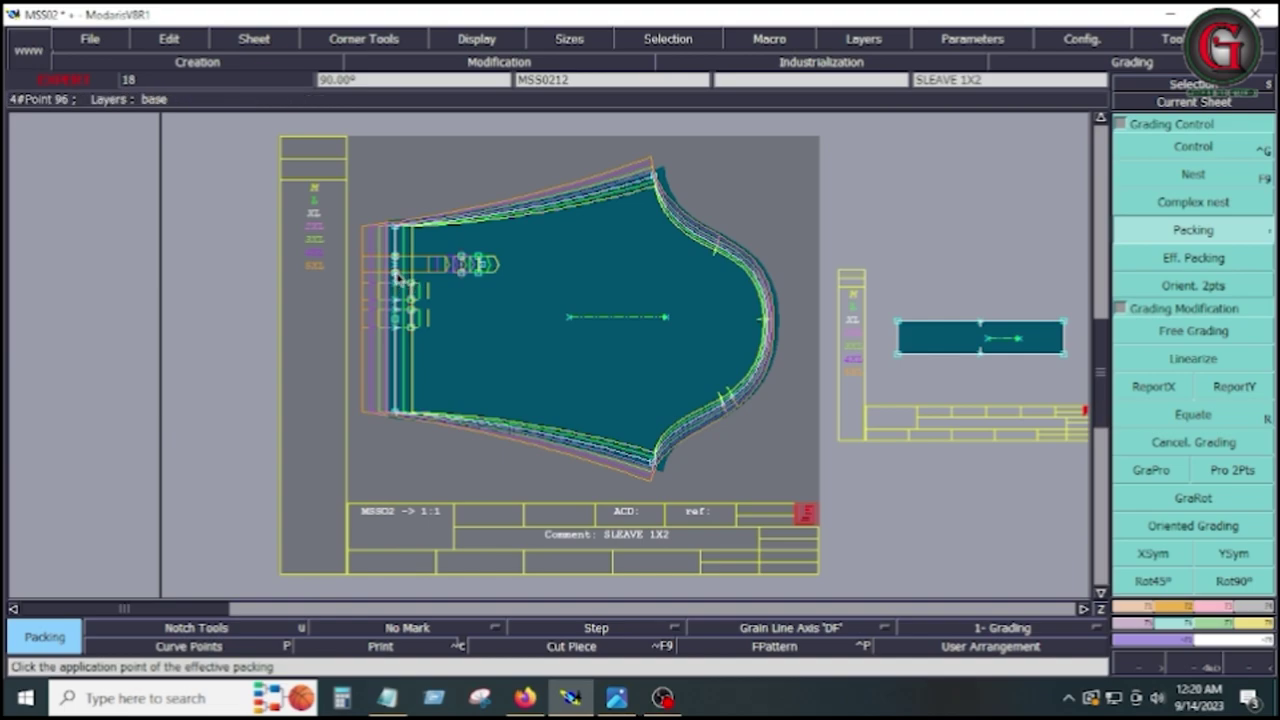
click(495, 281)
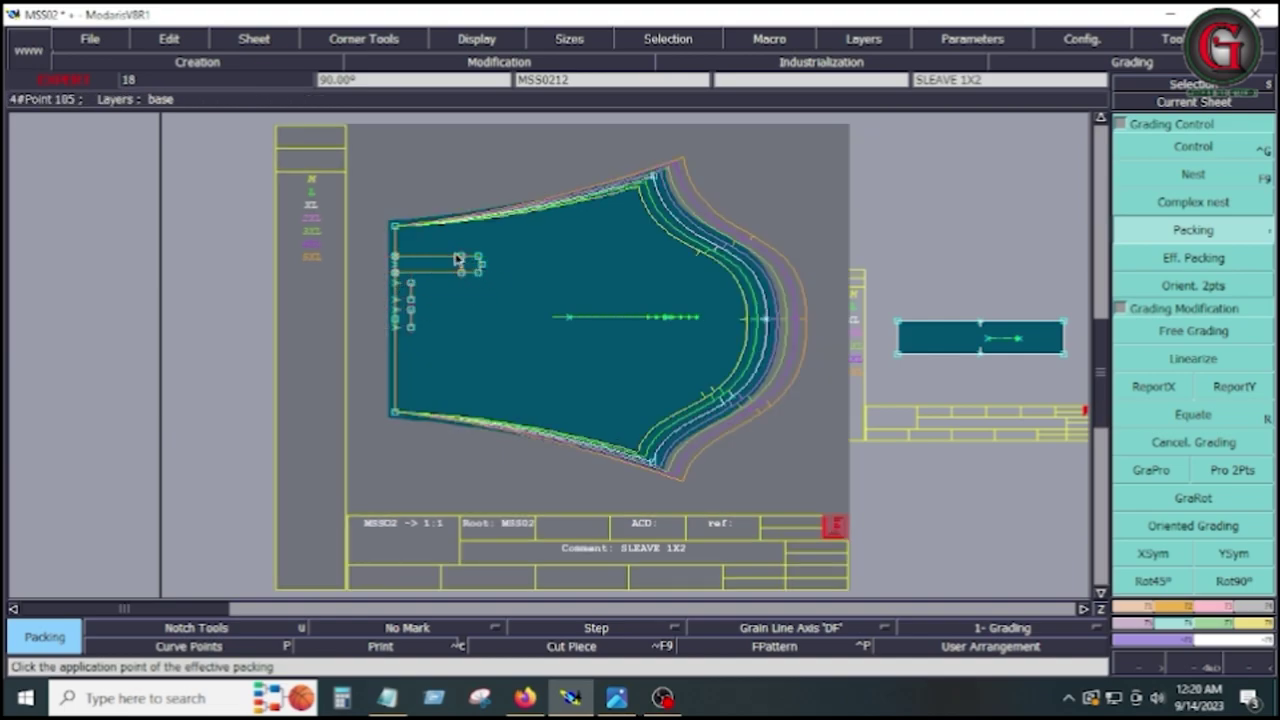
key(z)
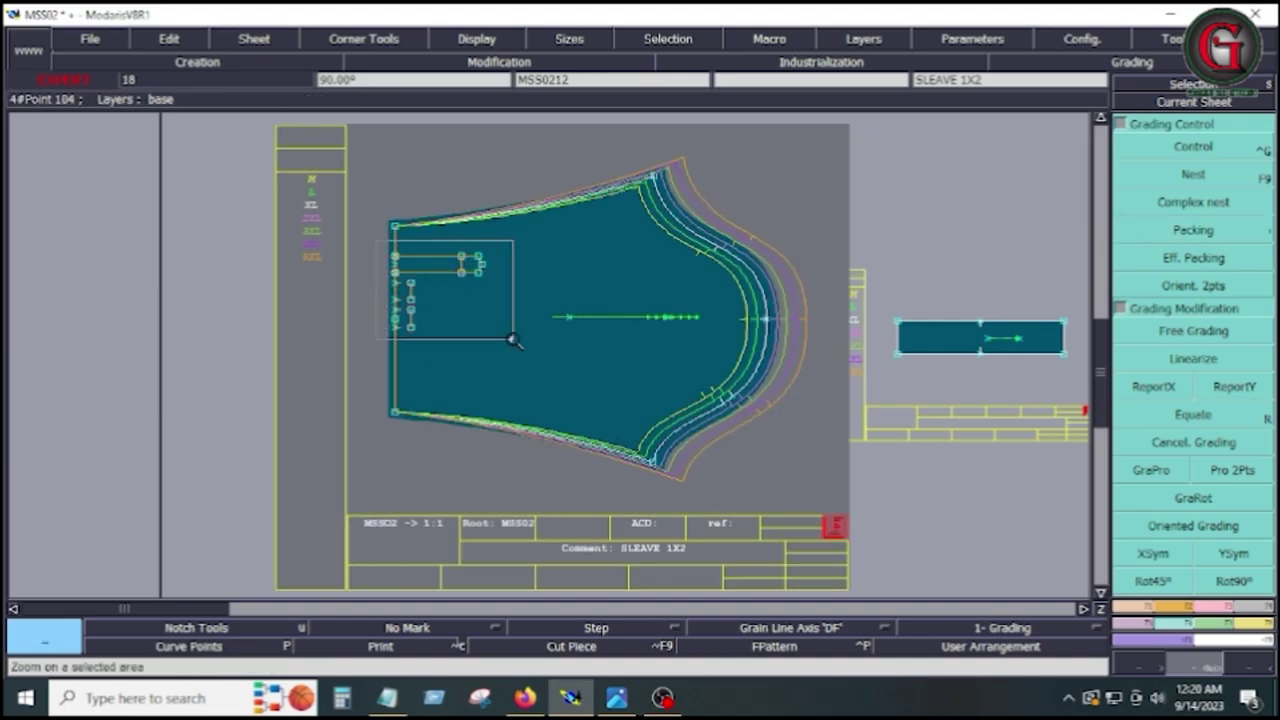
drag(376, 240, 522, 350)
Set the sleeve placket tip's X increment to 0.50 for the L, 2XL and 4XL sizes
key(ctrl+g)
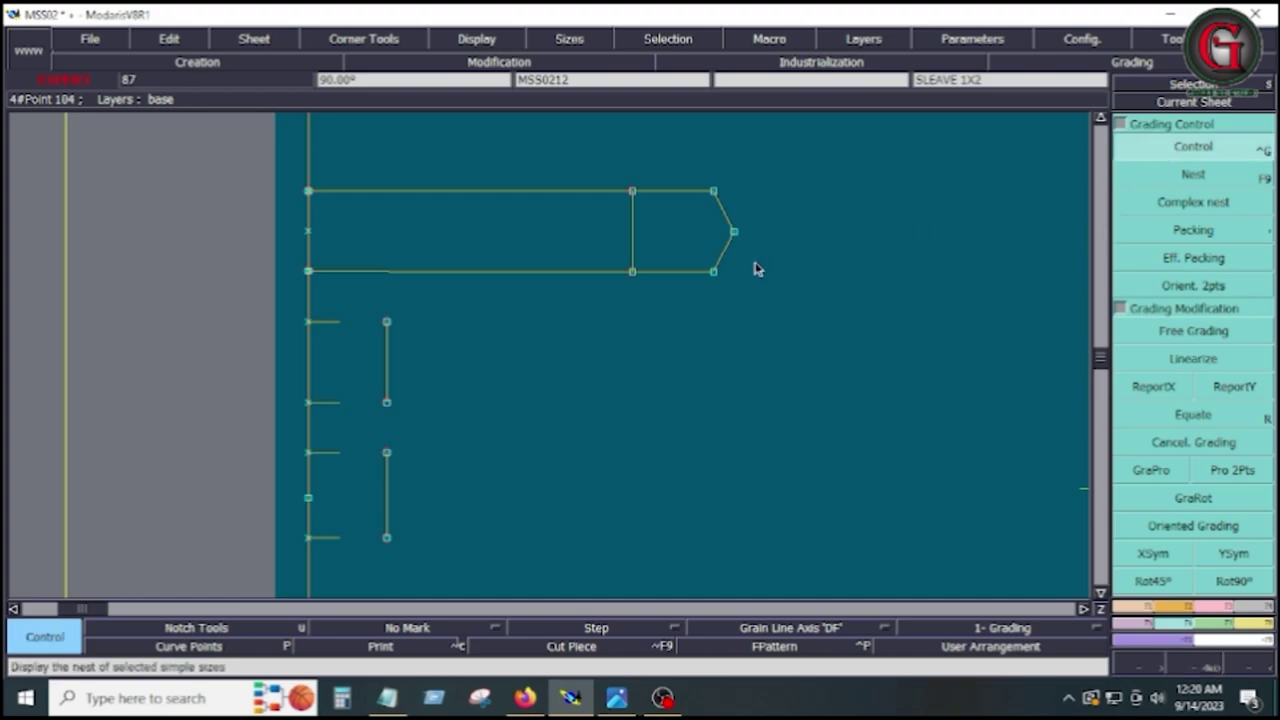
click(734, 233)
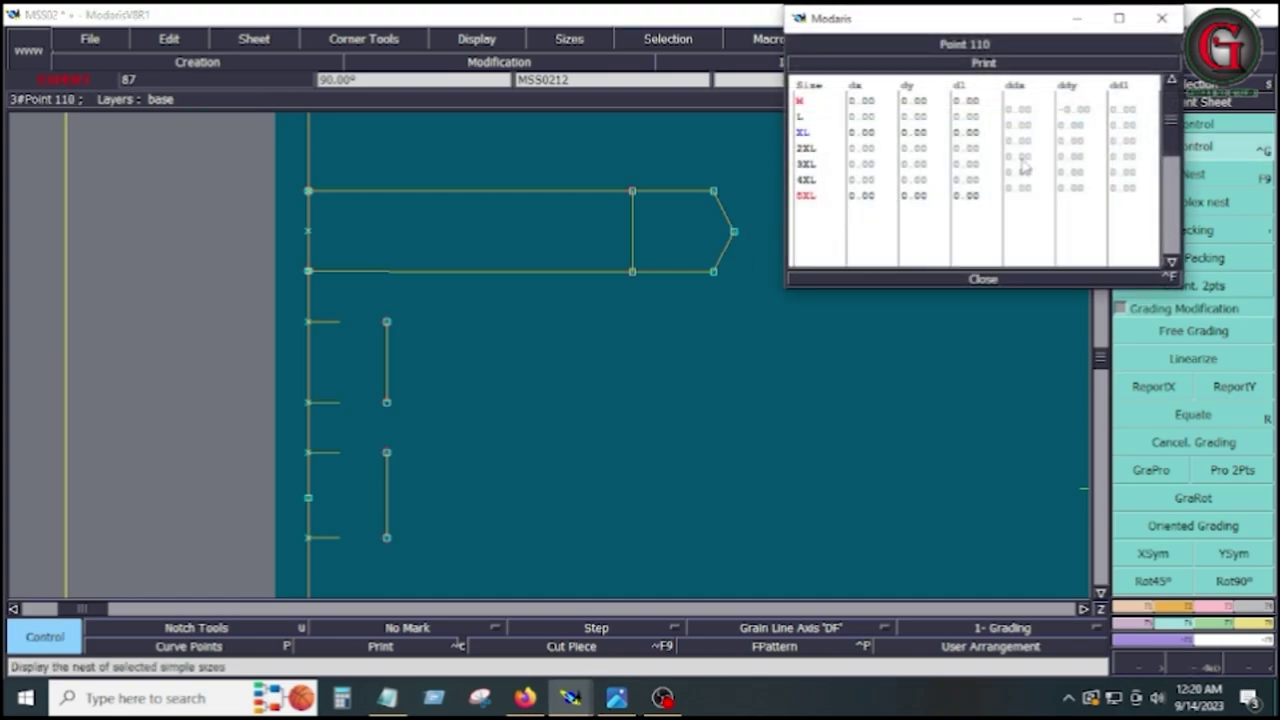
click(1020, 126)
click(1022, 133)
text(0.5)
key(Return)
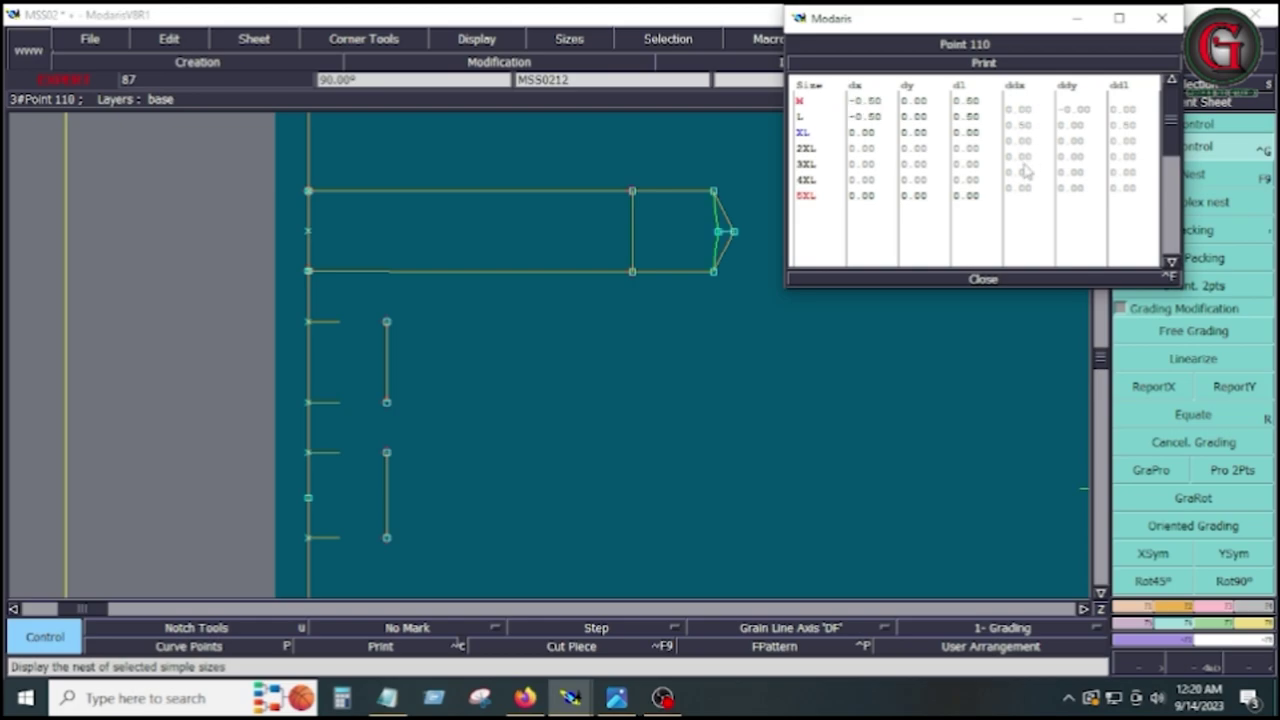
click(1022, 158)
click(1022, 158)
text(0.5)
key(Return)
click(1020, 190)
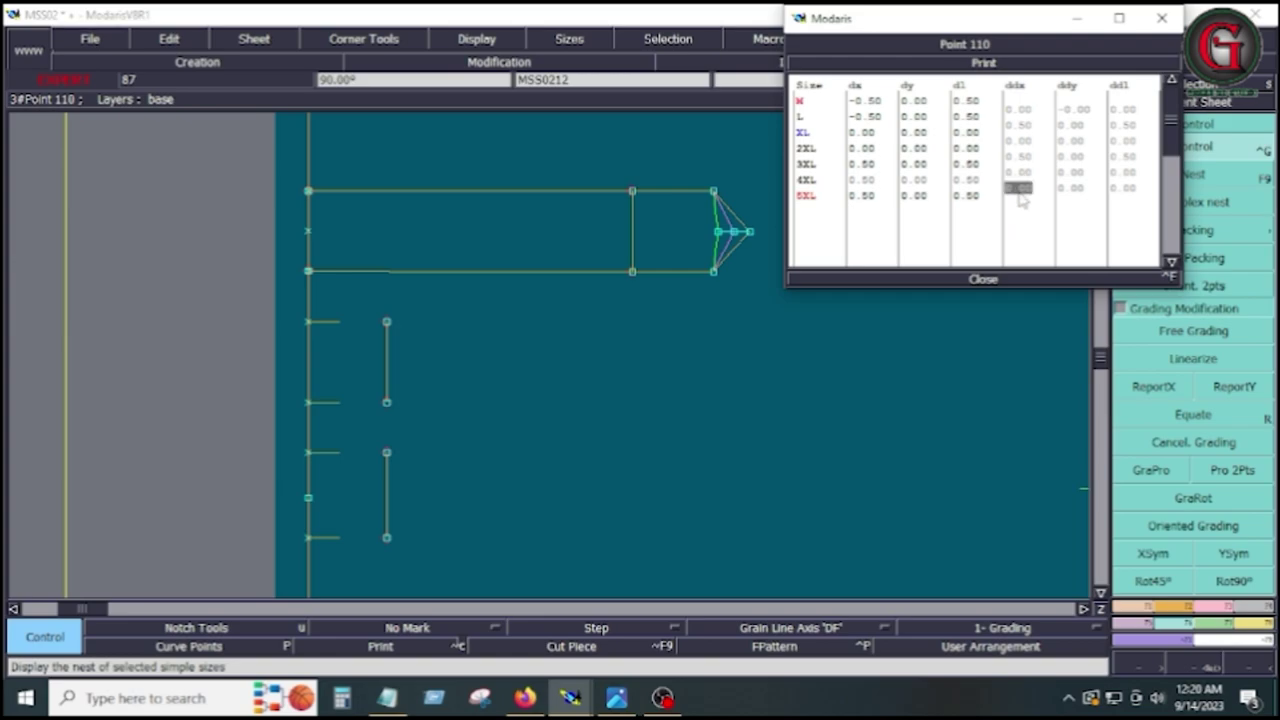
click(1020, 193)
text(0.5)
key(Return)
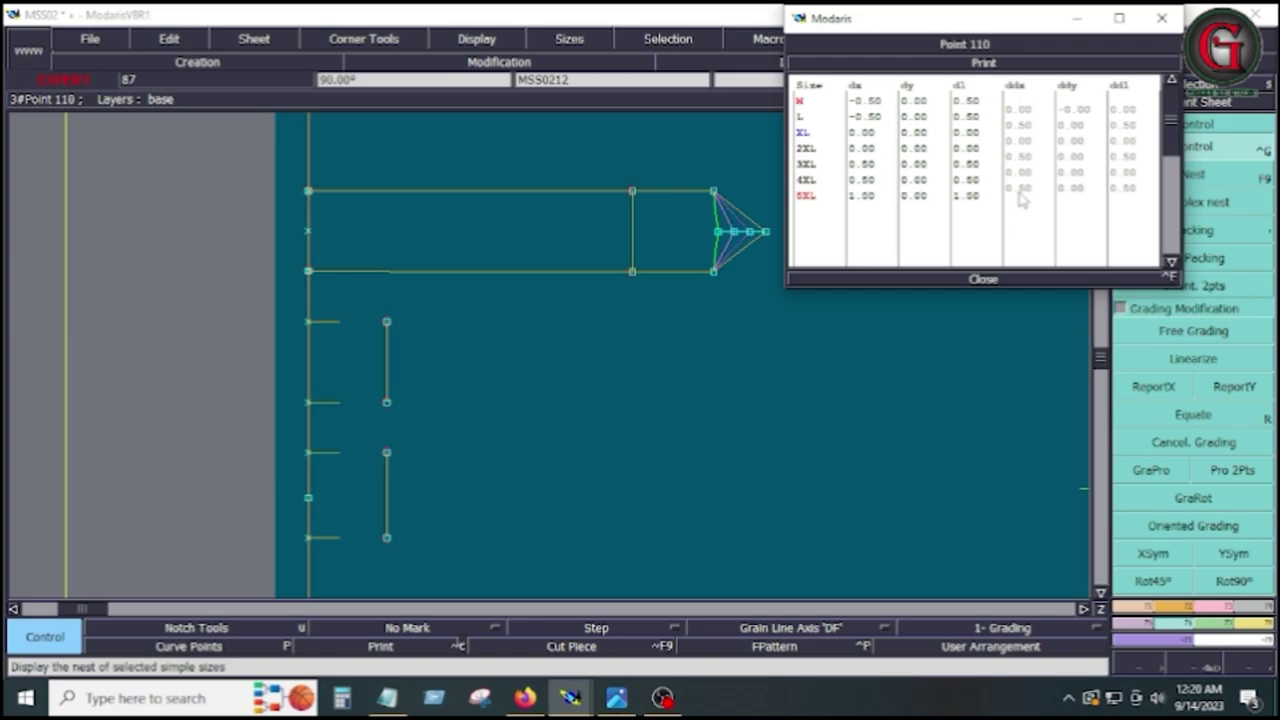
click(980, 279)
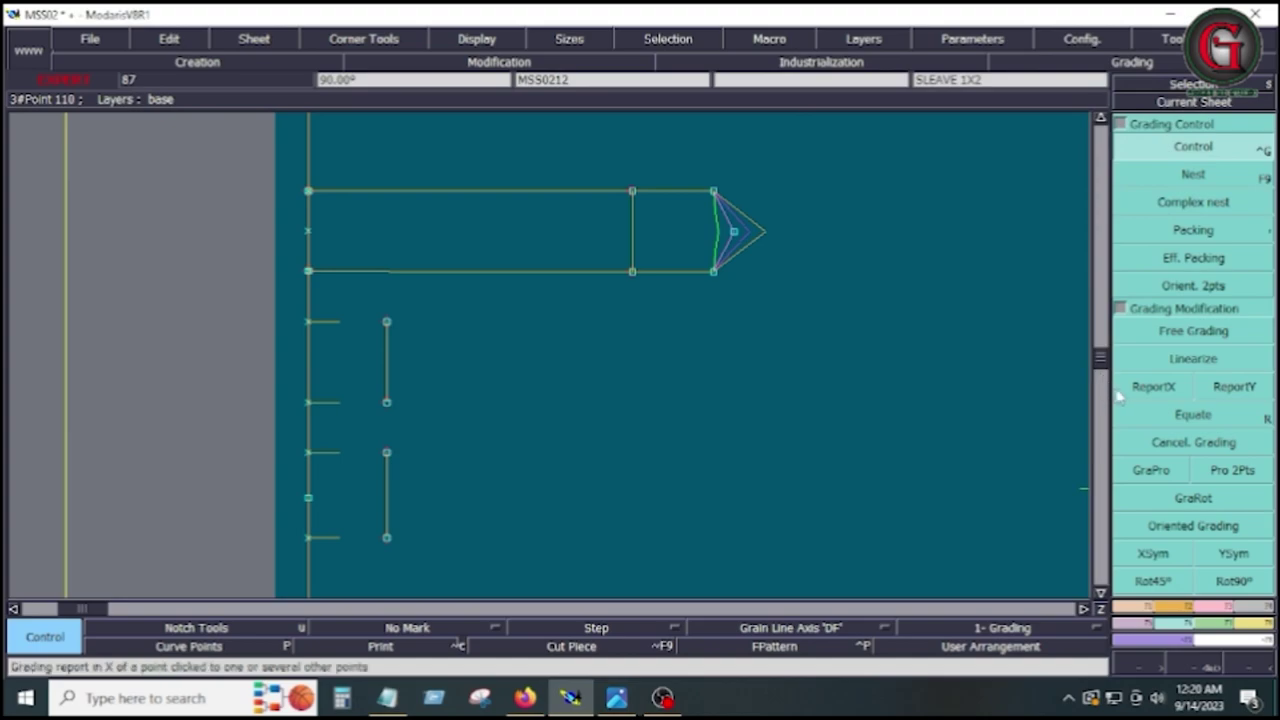
Copy the tip's X grading to the placket's corners and inner-line points, then stack the sizes
click(1151, 390)
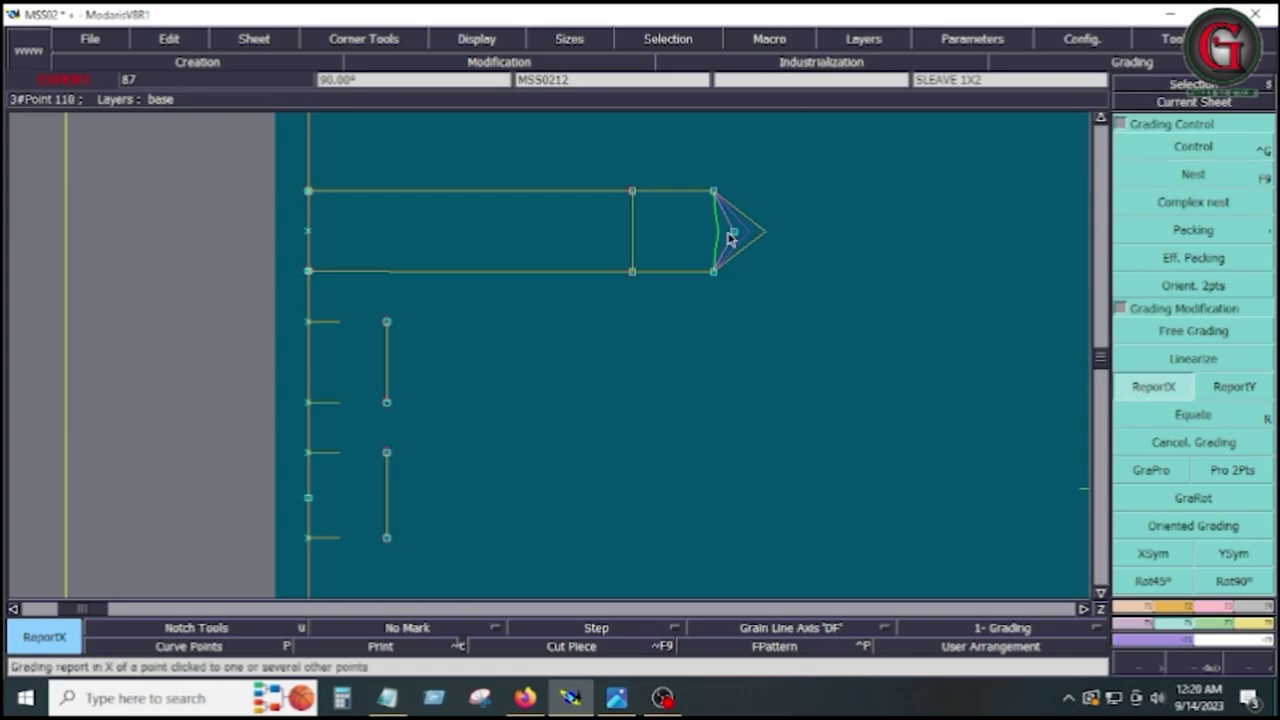
click(713, 191)
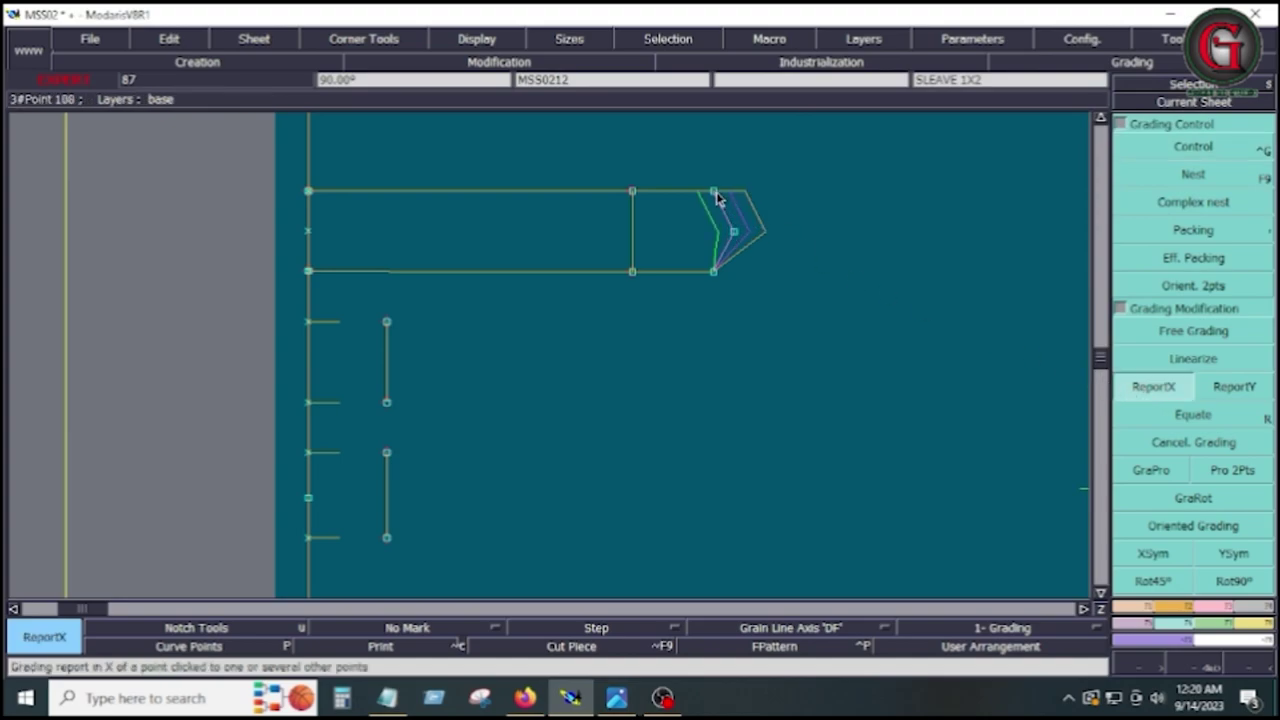
click(713, 272)
drag(597, 160, 662, 318)
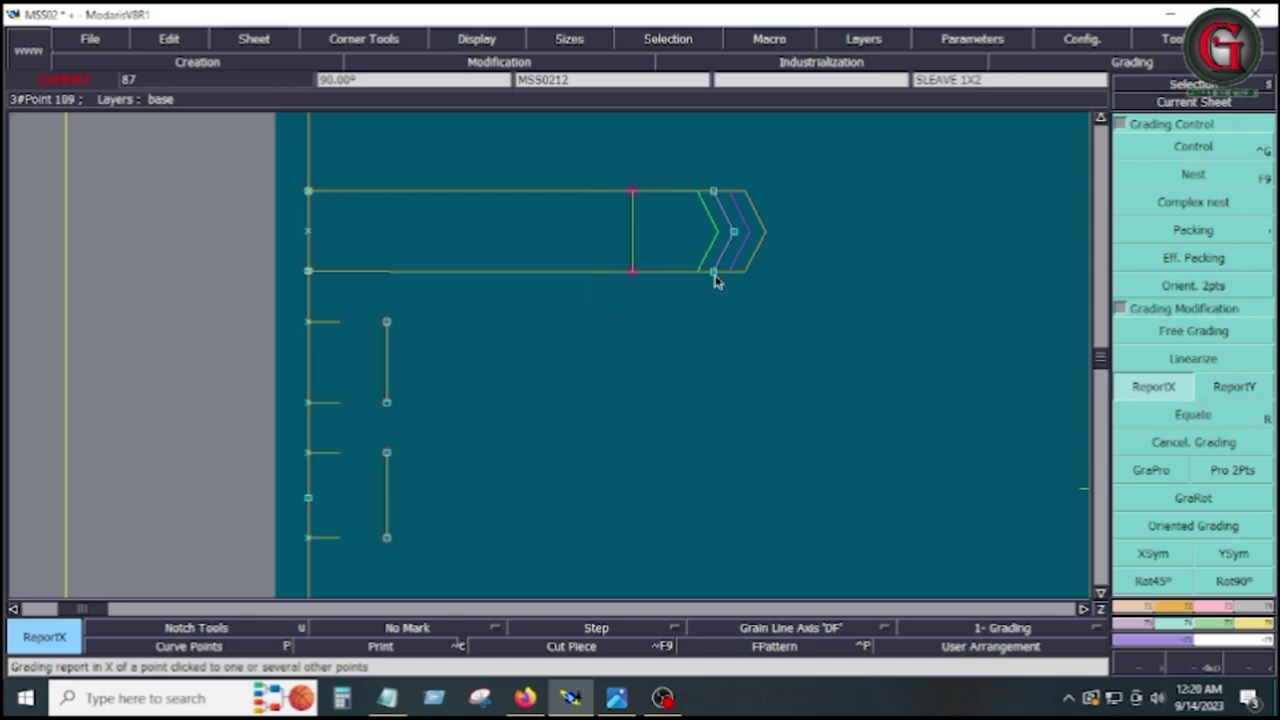
click(632, 272)
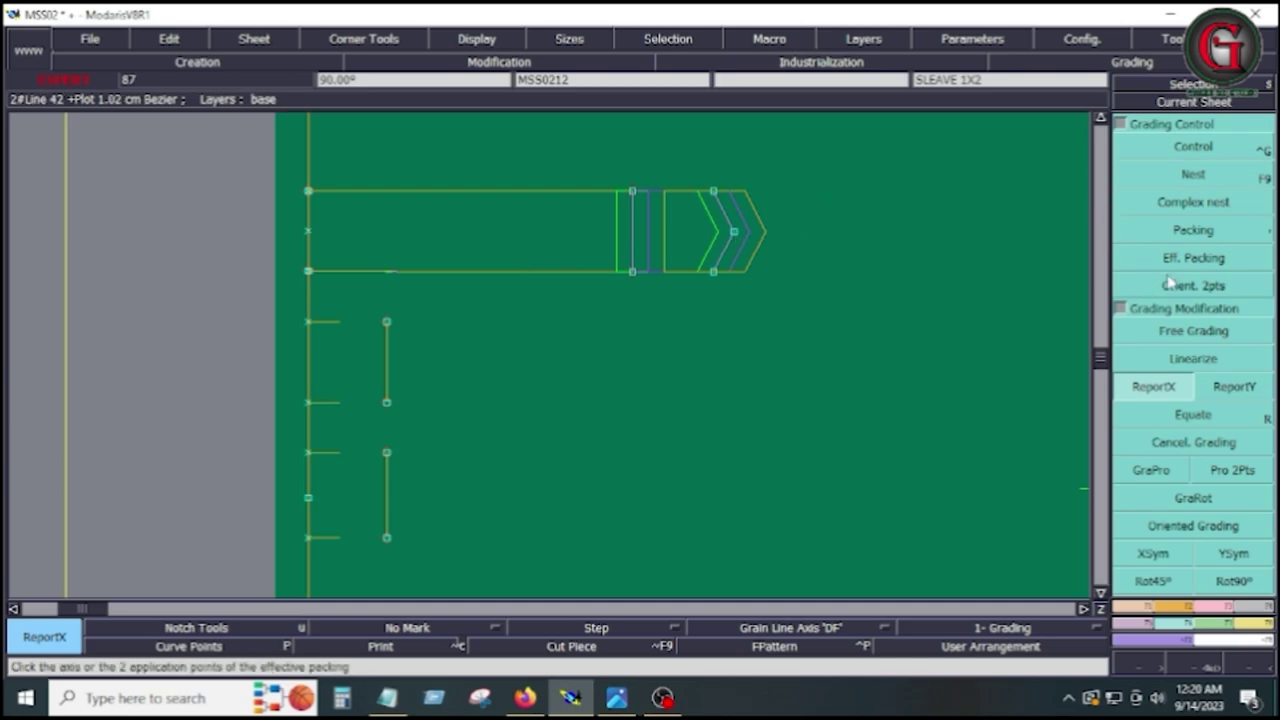
click(1185, 230)
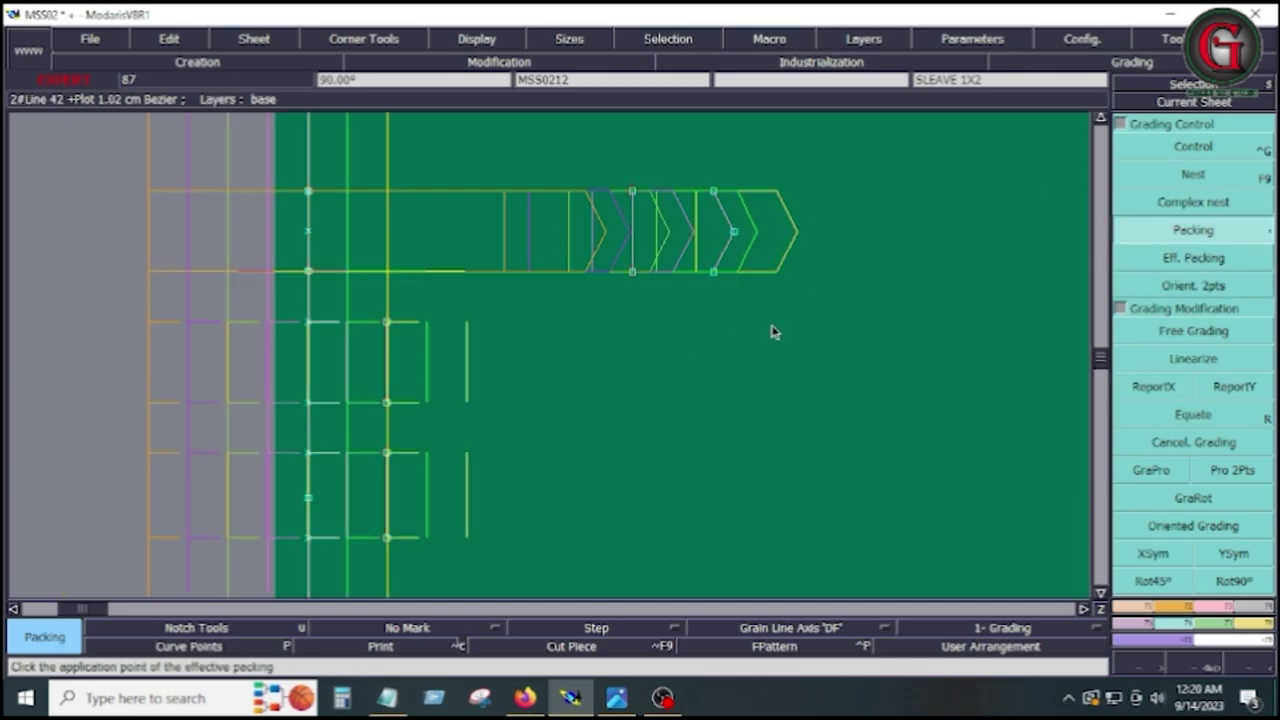
click(772, 332)
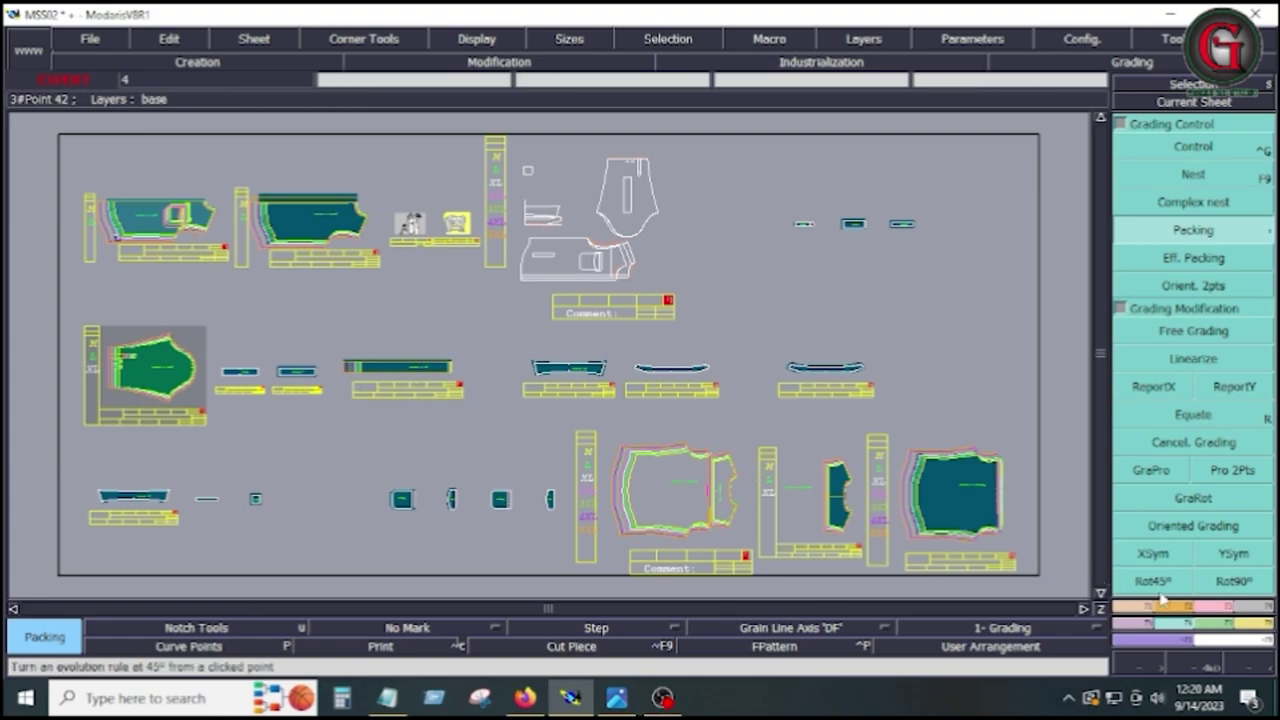
Switch to the Industrialisation palette and open the measurement chart with the length-measuring functions
click(1255, 624)
click(1218, 166)
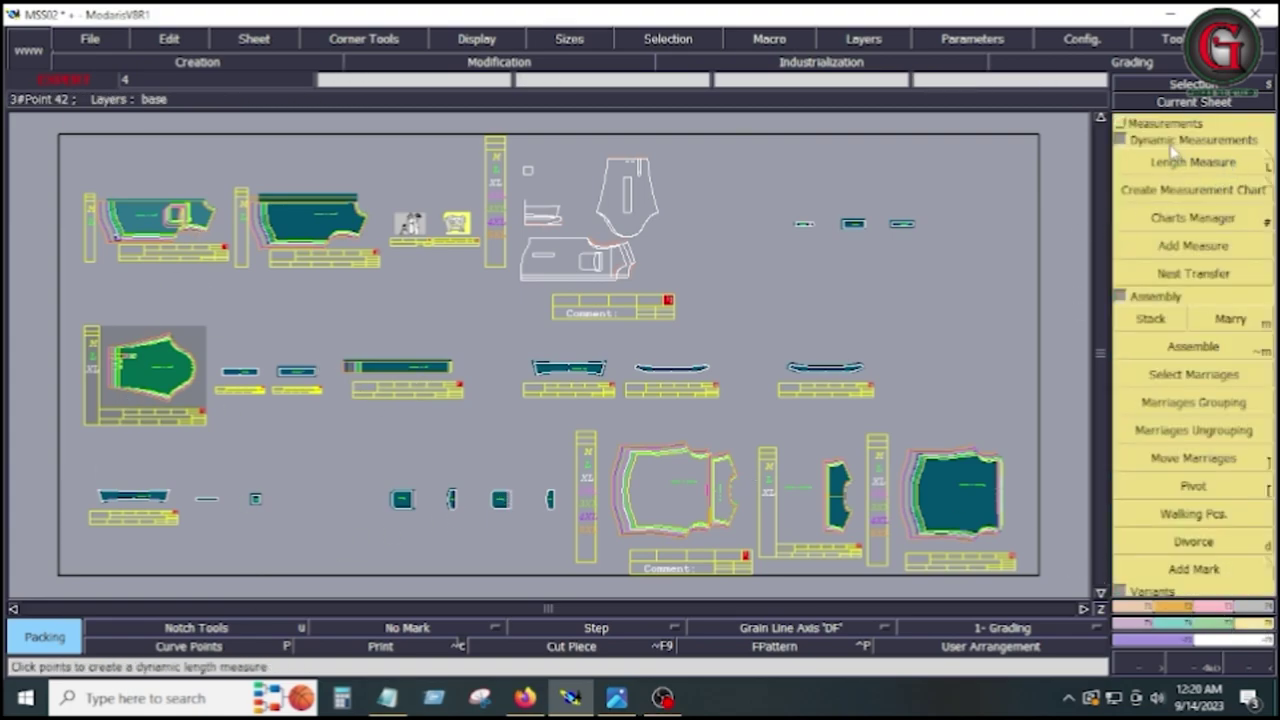
click(1125, 123)
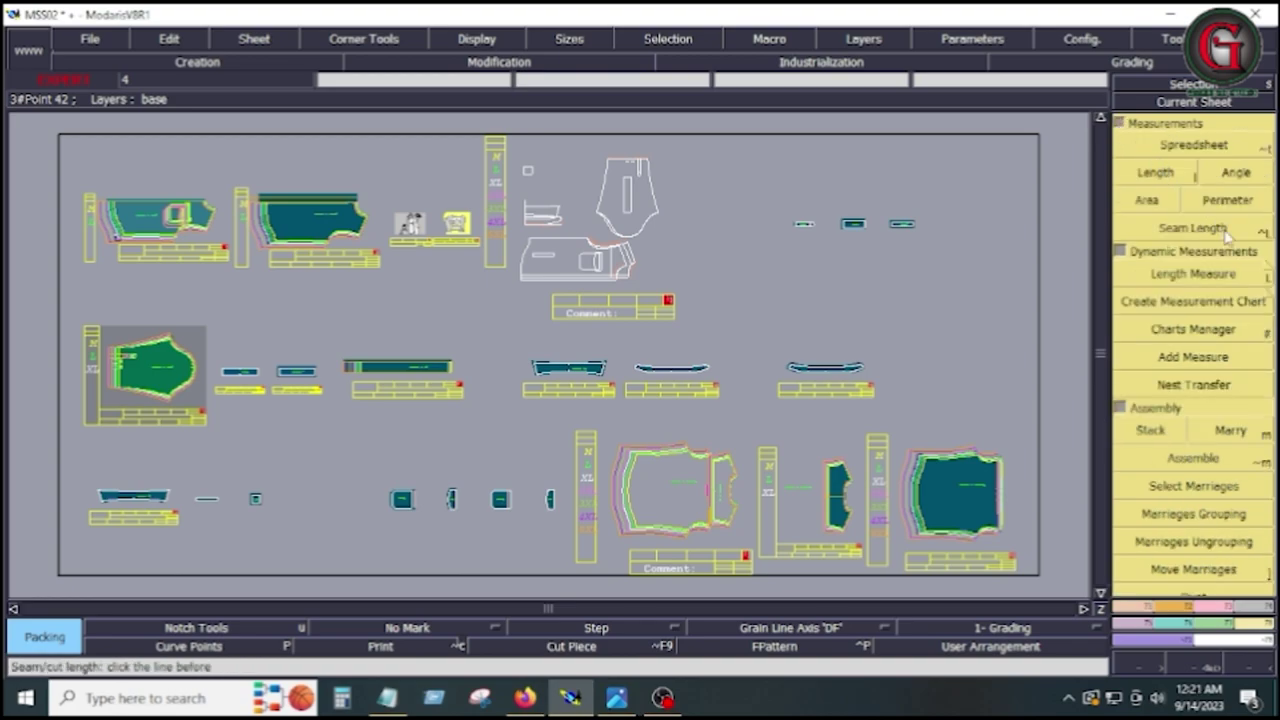
click(1190, 144)
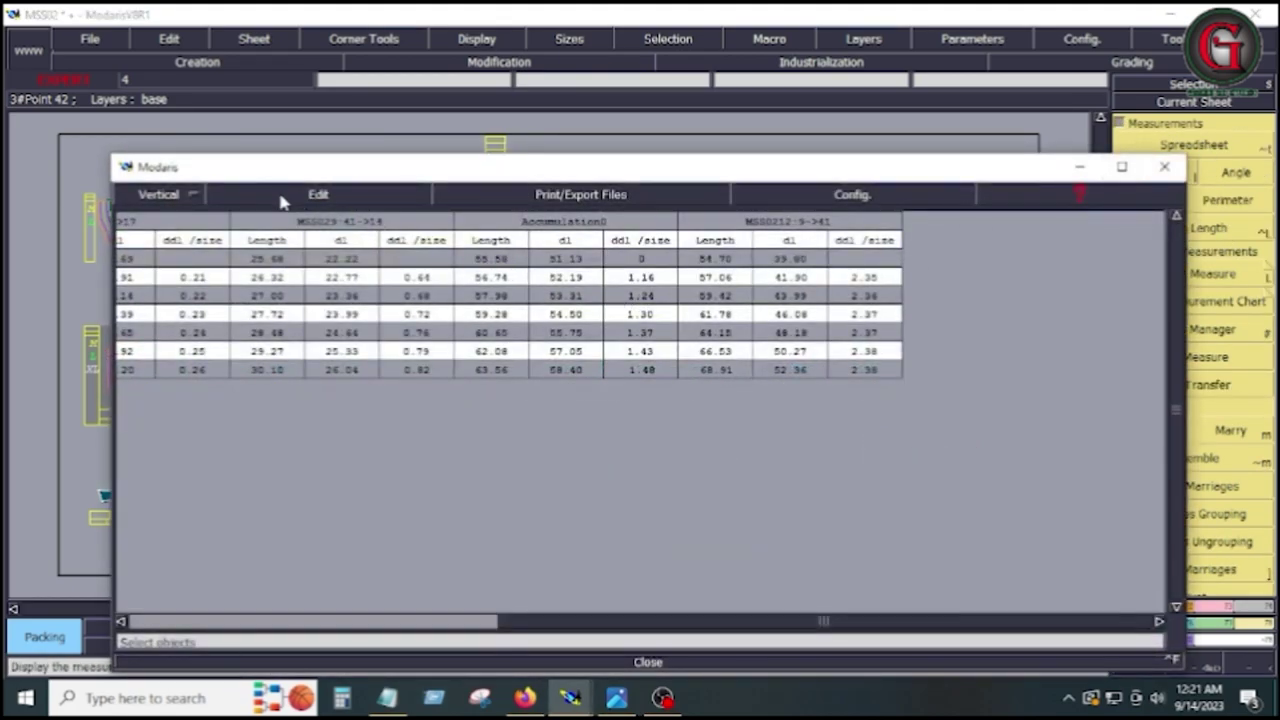
Empty the old measurement chart and move its window down out of the way
click(292, 198)
click(252, 282)
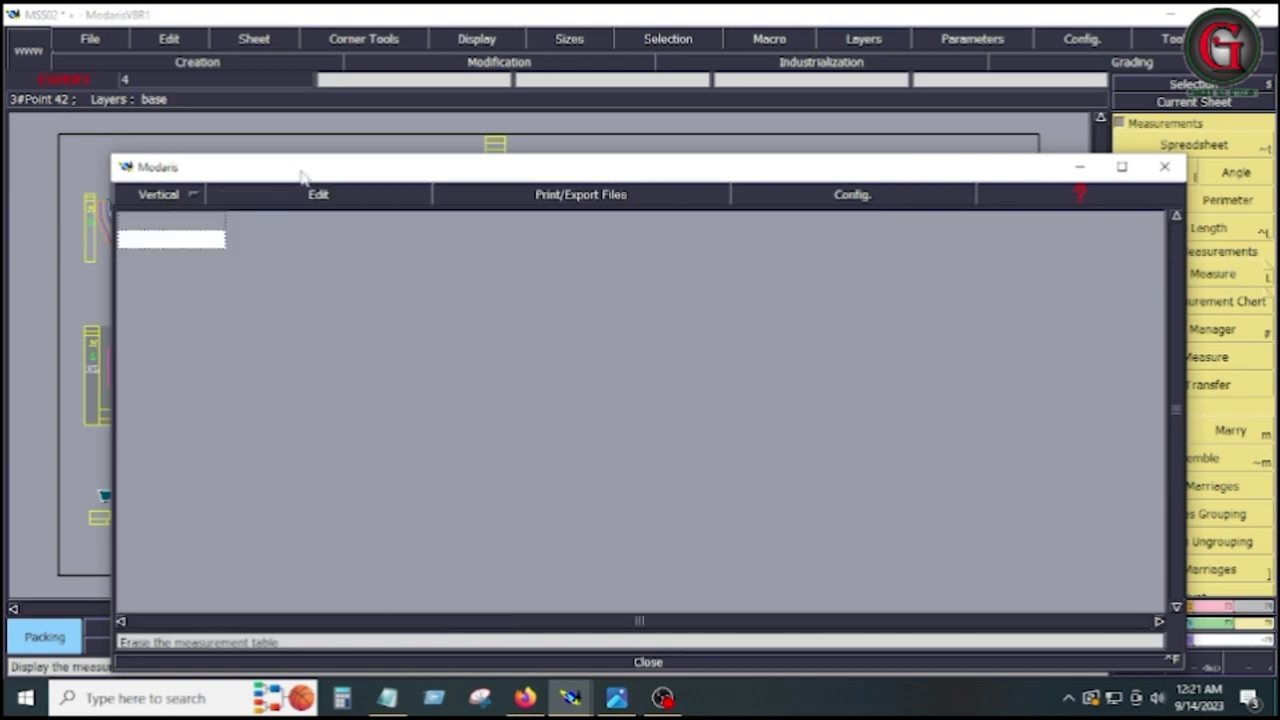
drag(302, 176, 360, 471)
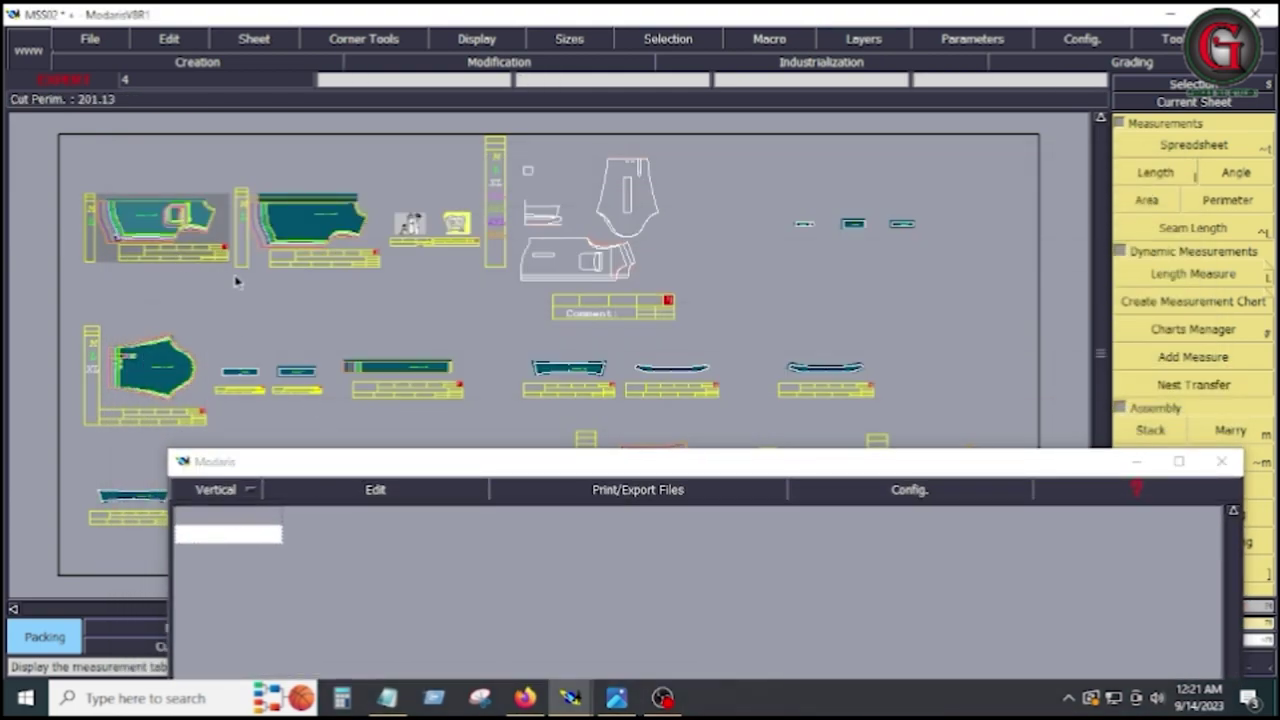
Measure the front piece seam length (MSS022 25->39), 25.89 cm at M to 29.26 cm at 5XL
double_click(290, 268)
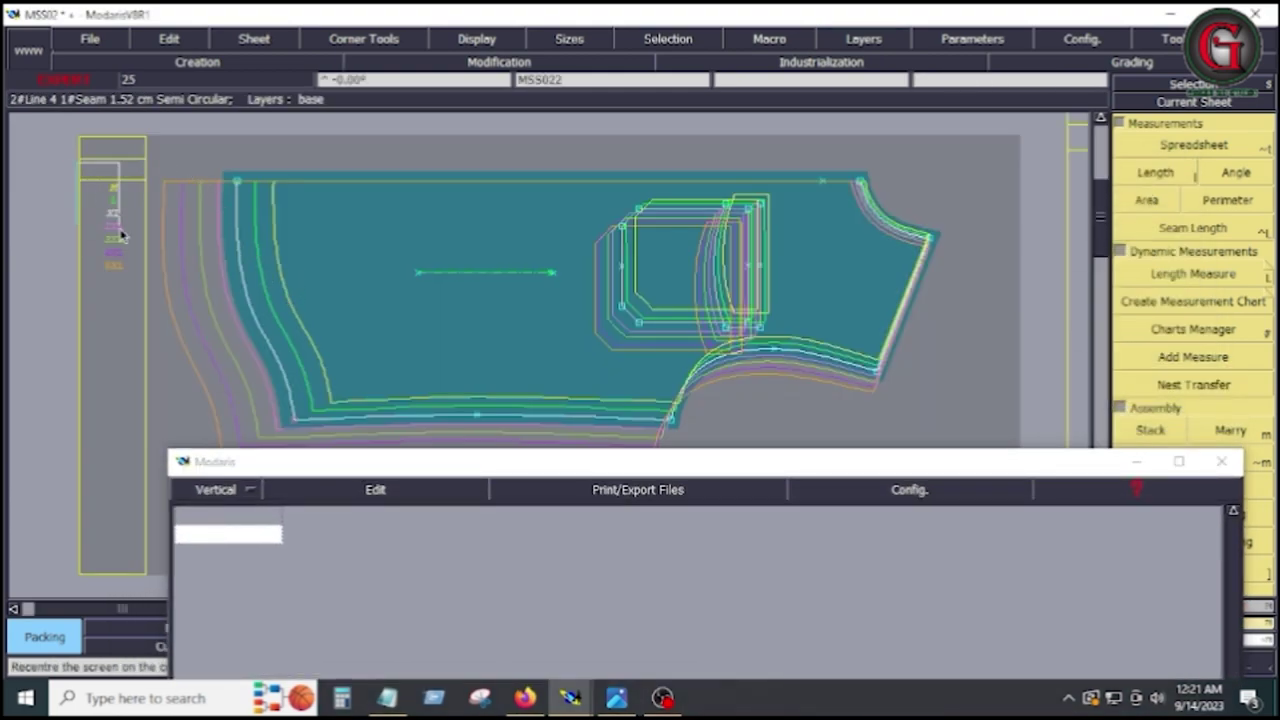
click(1160, 173)
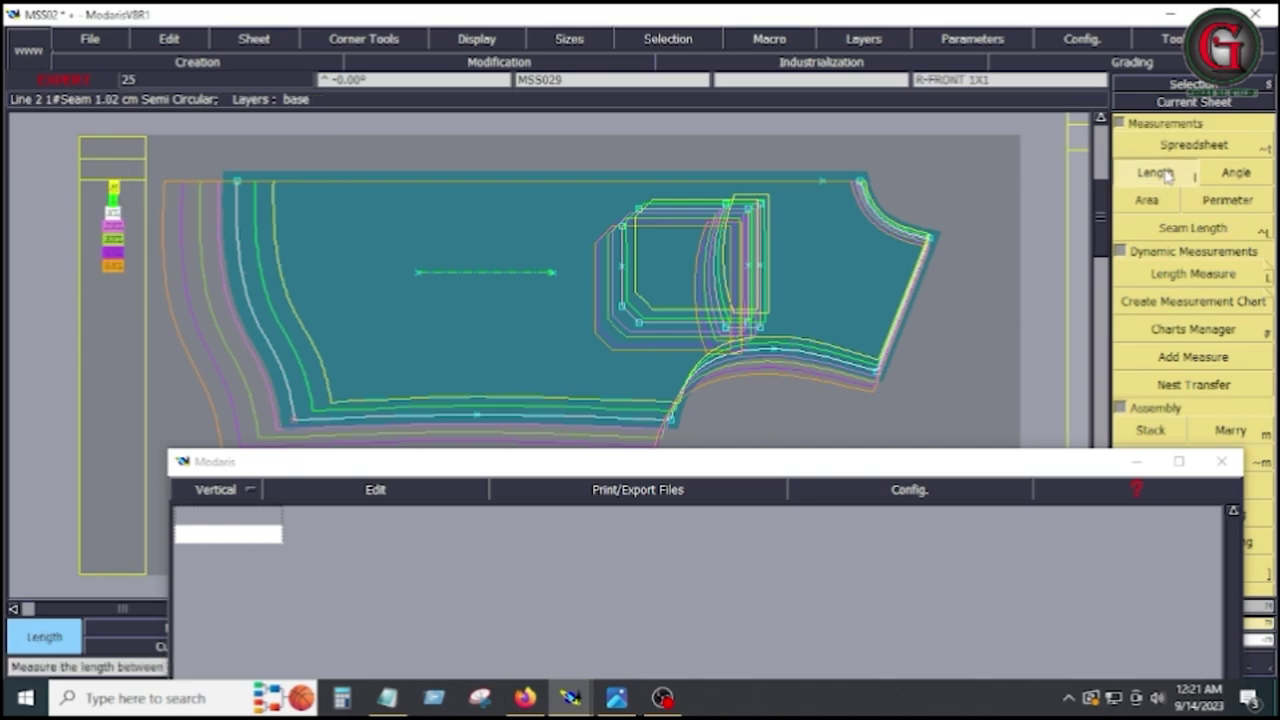
click(724, 363)
click(878, 373)
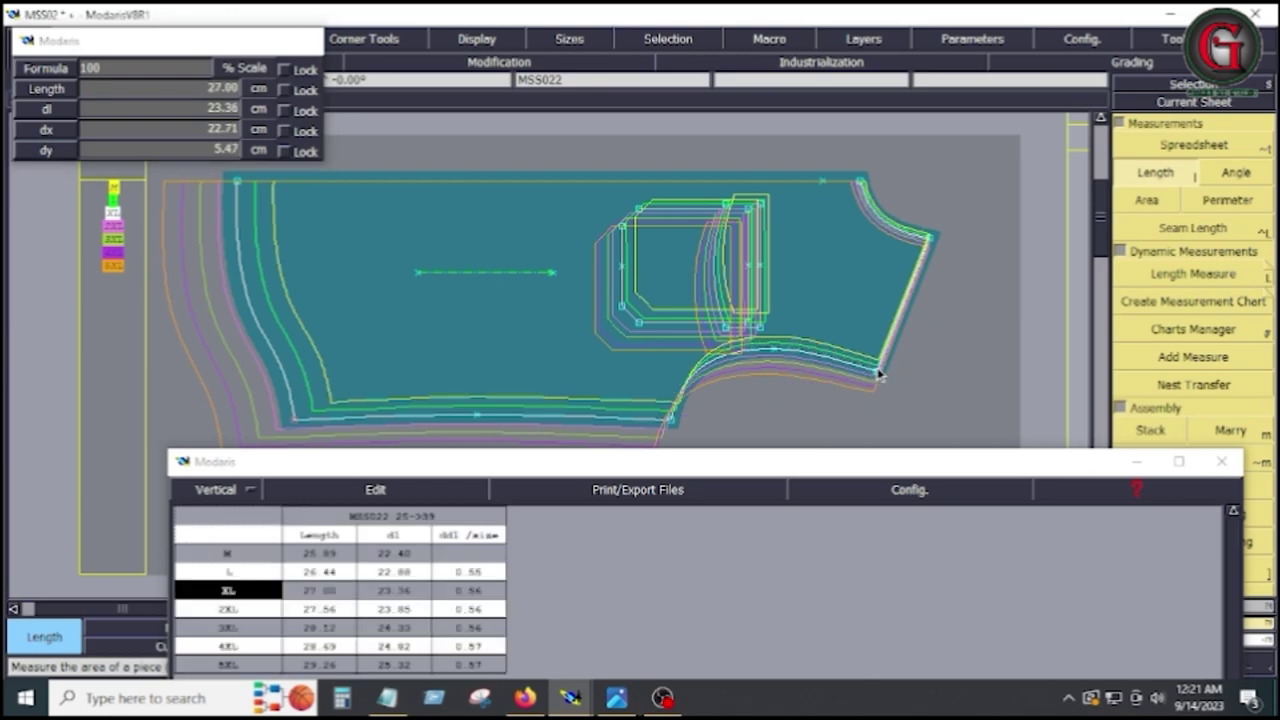
On the back body sheet, measure two seam lengths, 48->42 and 17->14
key(Page_Down)
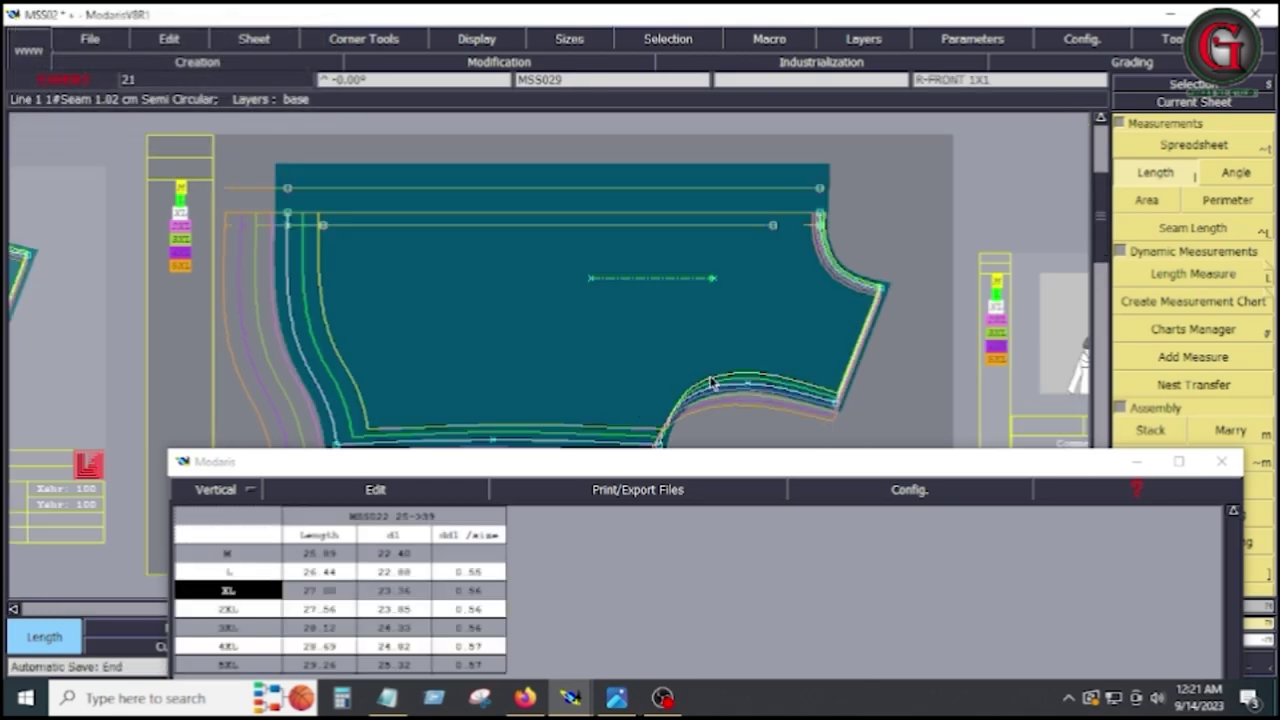
key(Page_Down)
key(Page_Down)
key(Page_Down)
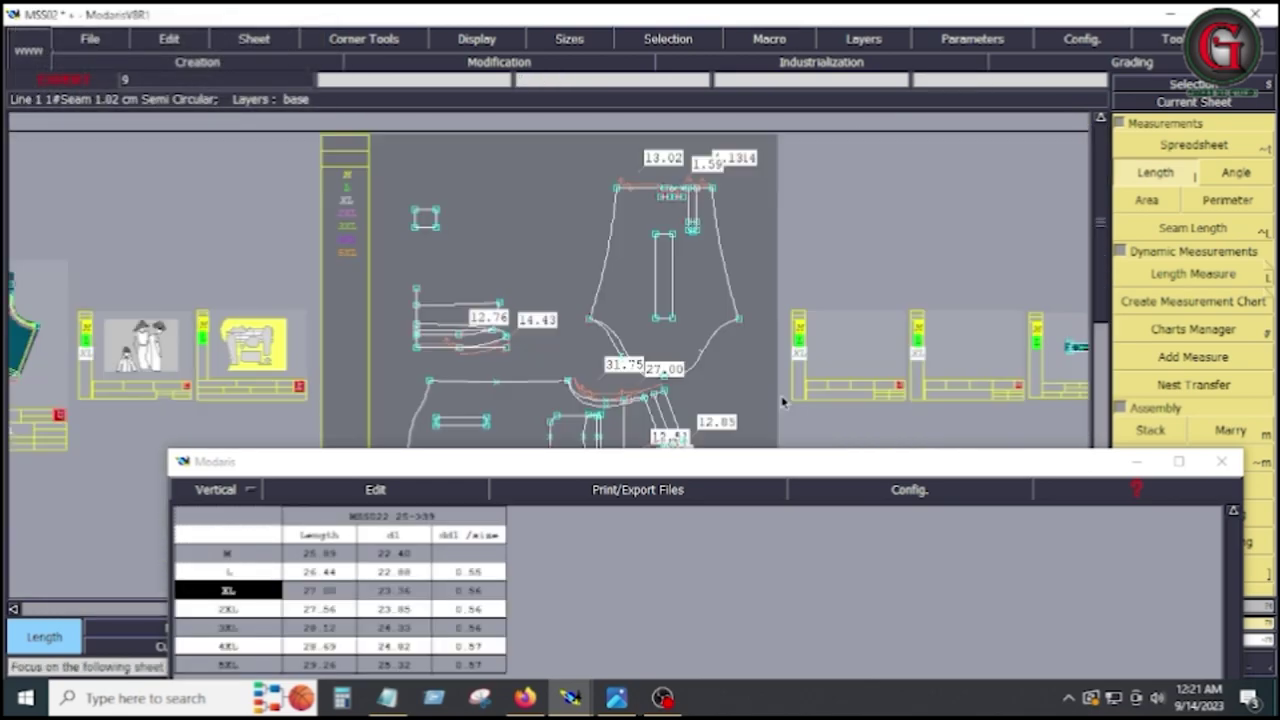
key(Page_Down)
key(Page_Down)
key(Page_Down)
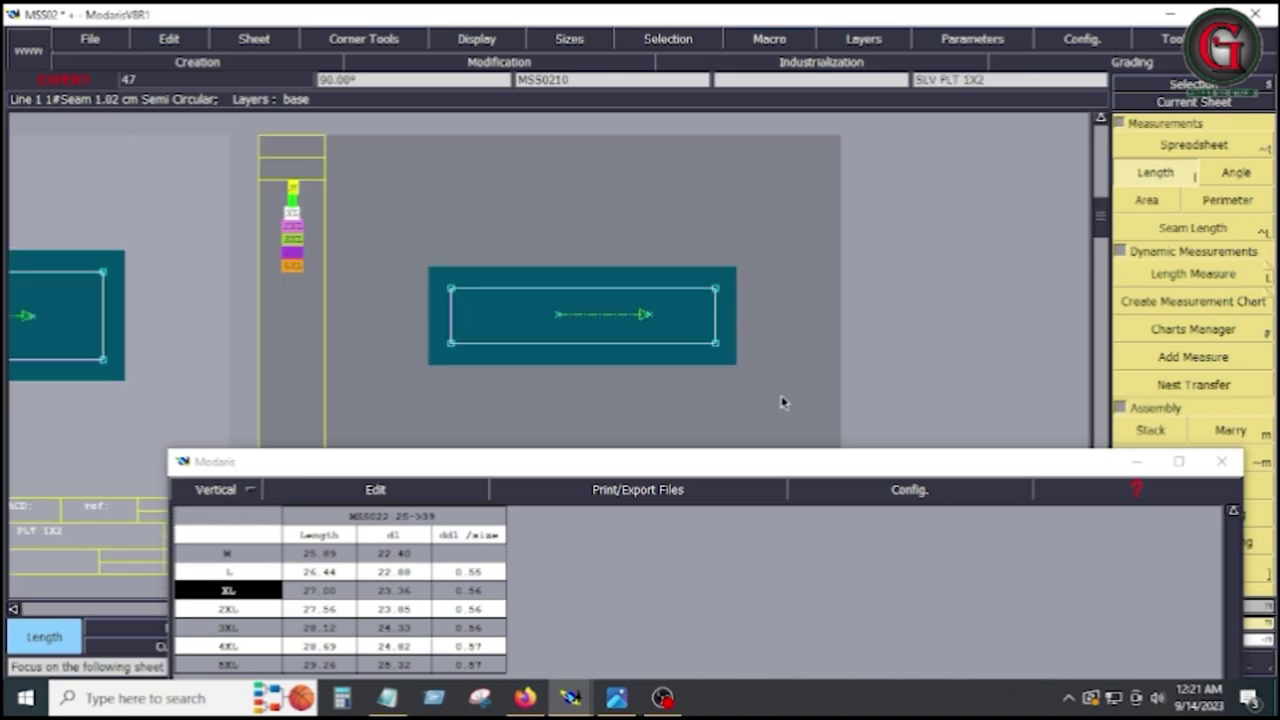
key(Page_Down)
key(Page_Down)
key(Page_Down)
key(Page_Down)
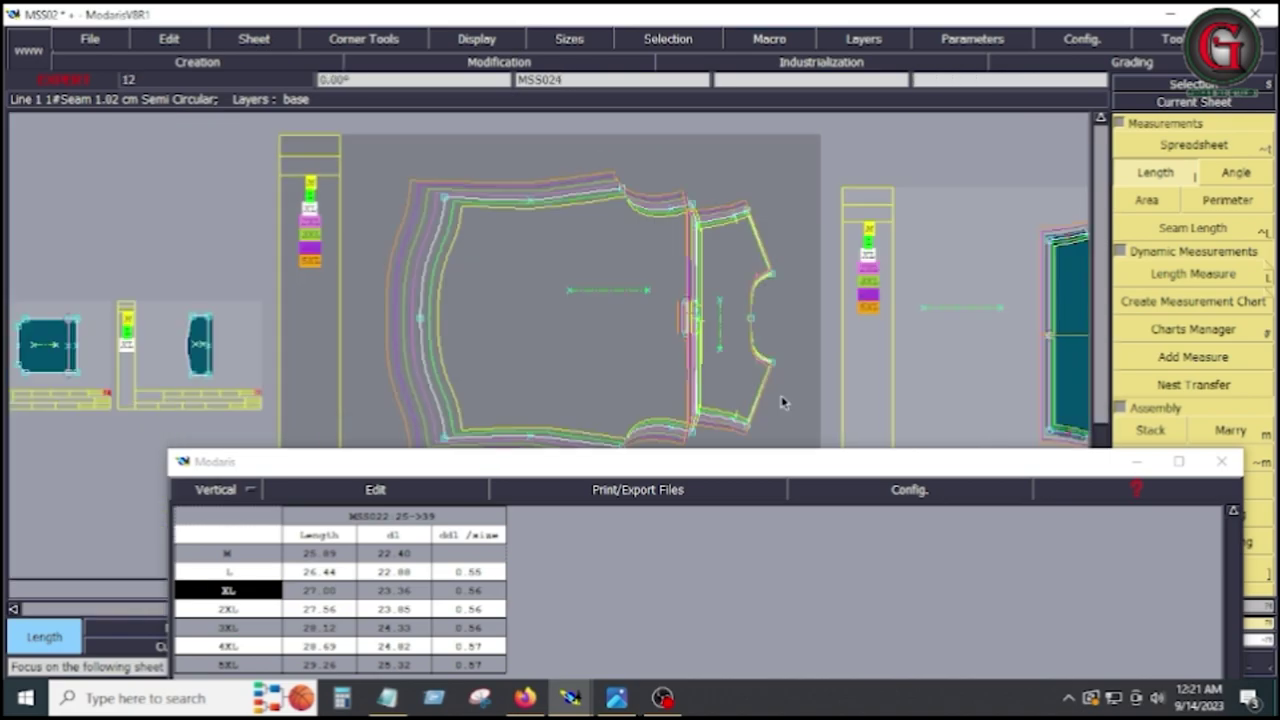
key(Page_Down)
key(Page_Up)
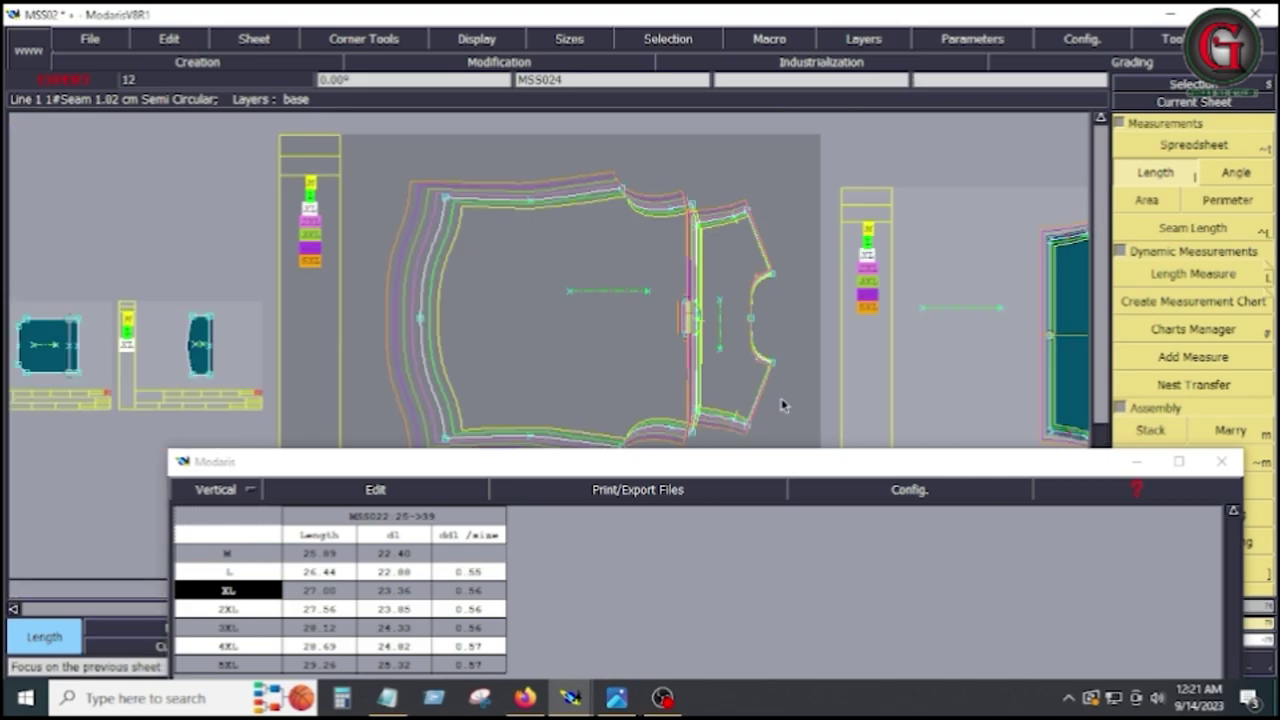
click(690, 207)
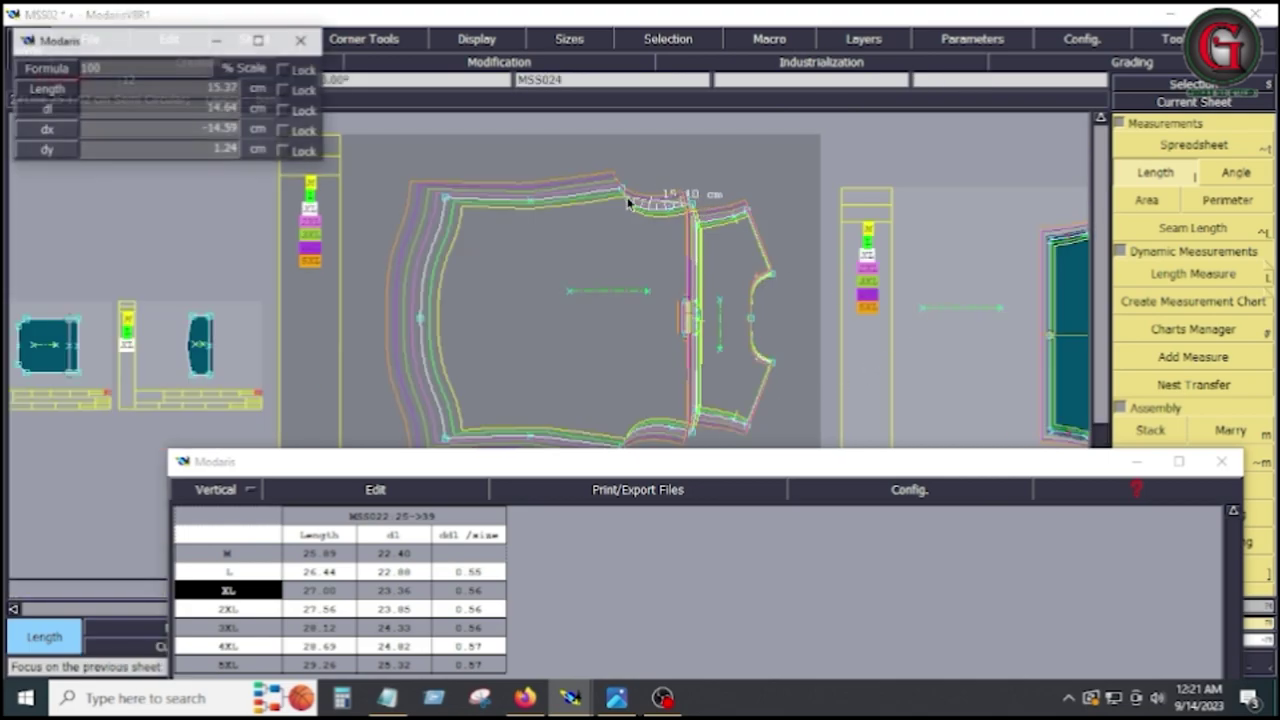
click(626, 194)
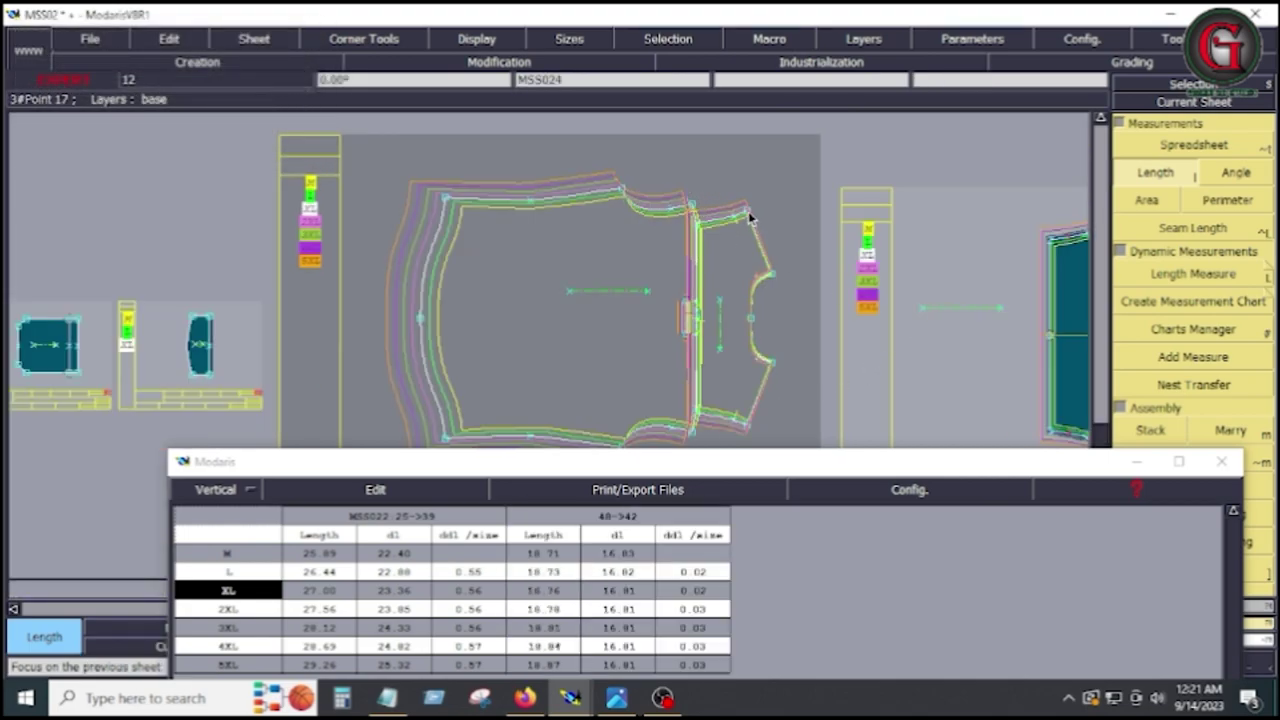
click(746, 212)
click(698, 235)
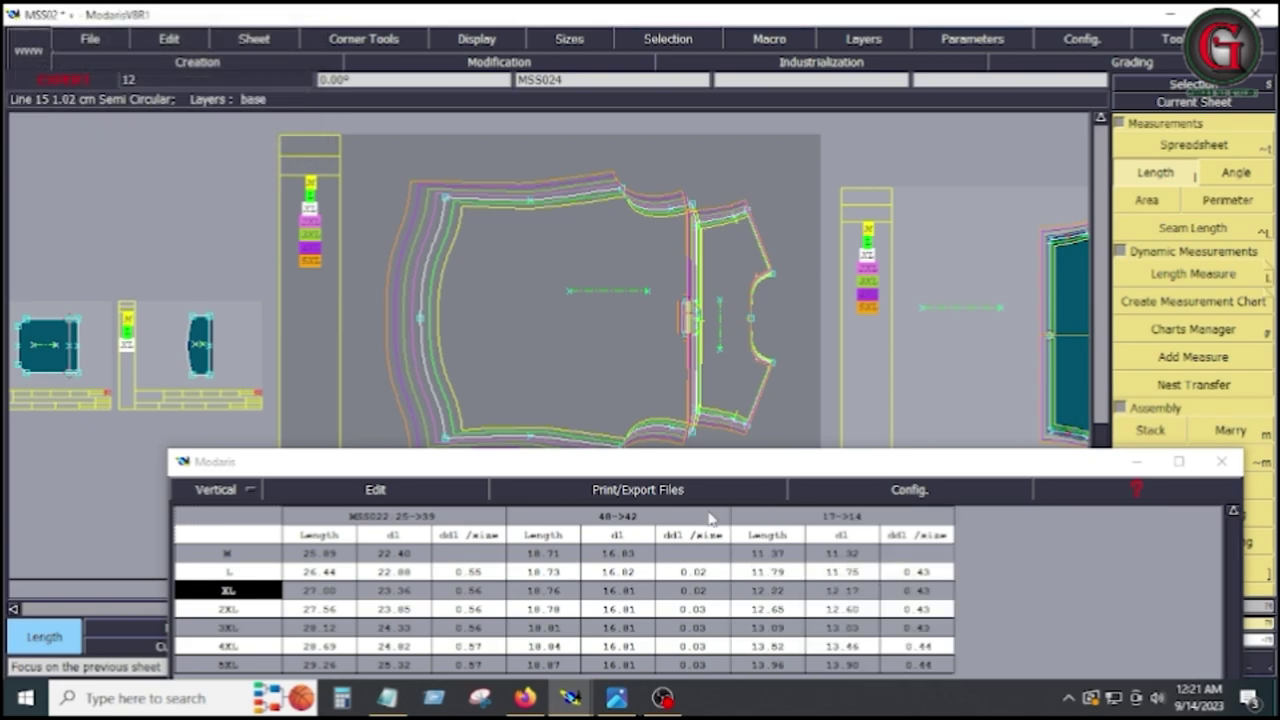
Add an accumulated total column (55.97–62.09 cm) and page on through the sheets
click(395, 497)
click(327, 556)
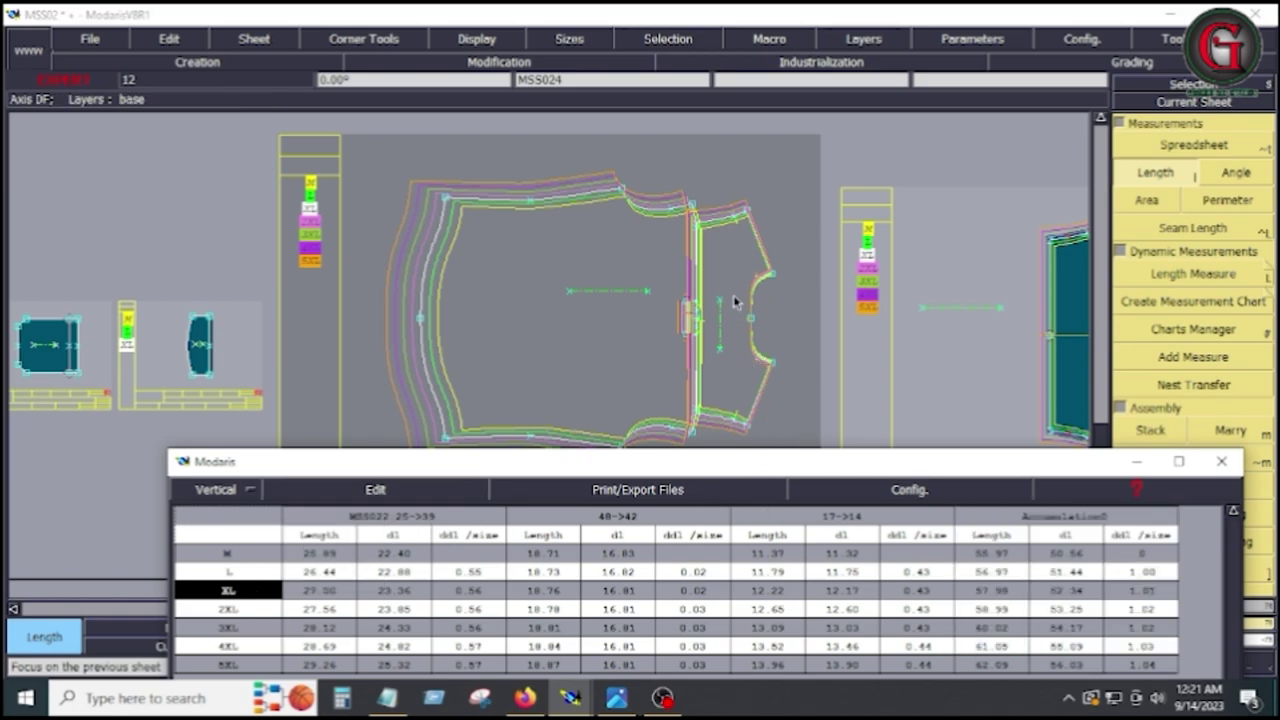
key(Page_Down)
key(Page_Down)
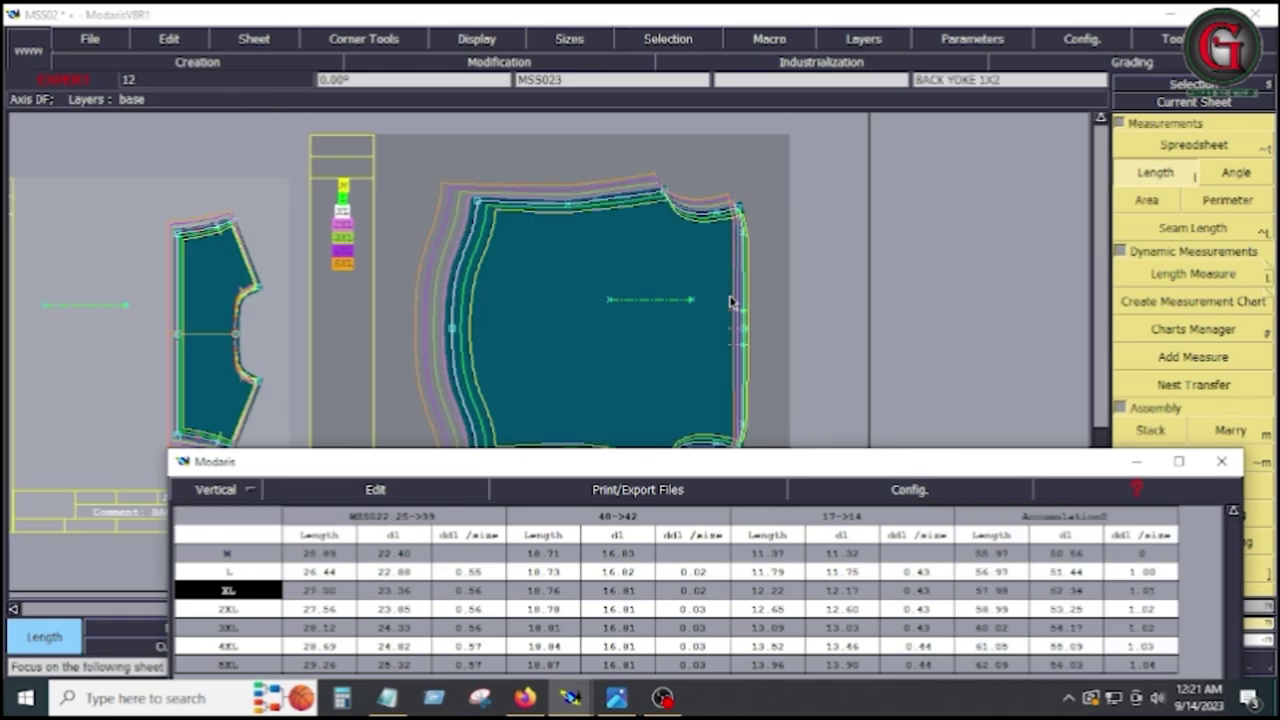
key(Page_Down)
key(Page_Down)
key(Page_Down)
key(Page_Down)
key(Page_Down)
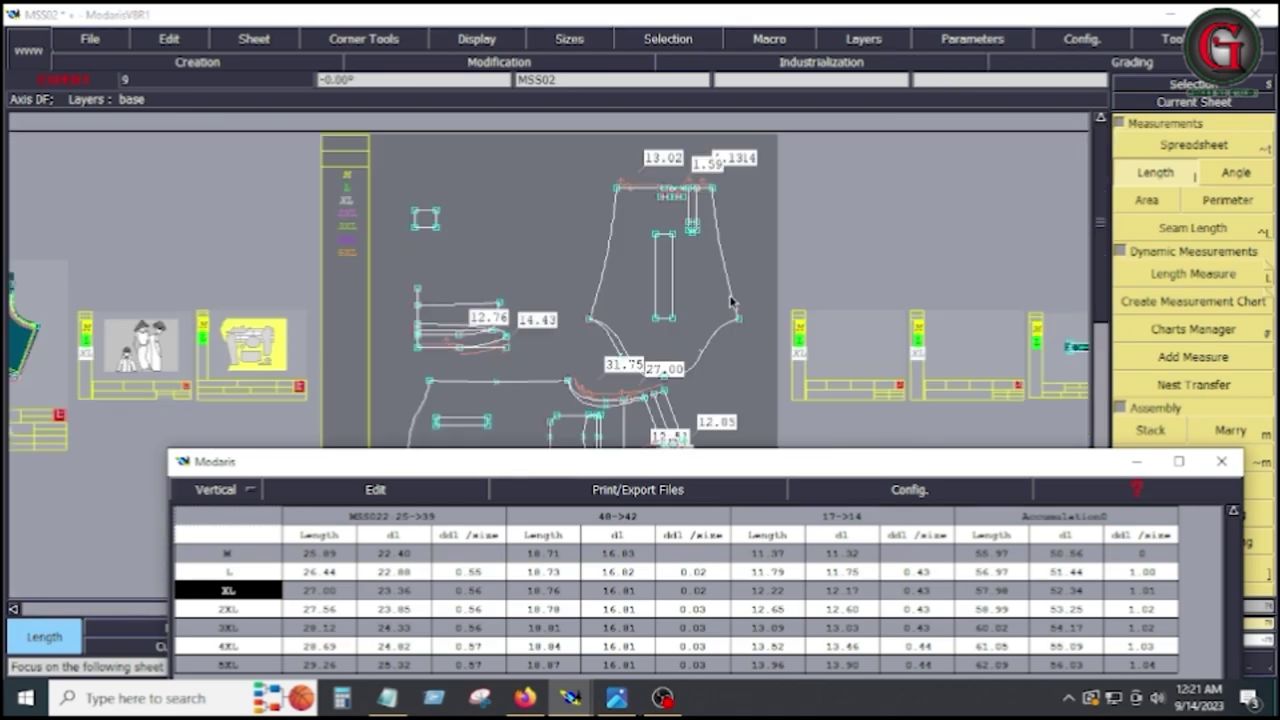
key(Page_Down)
Measure the SLEAVE 1X2 (MSS0212) seam and add its column after the accumulated total
key(Page_Up)
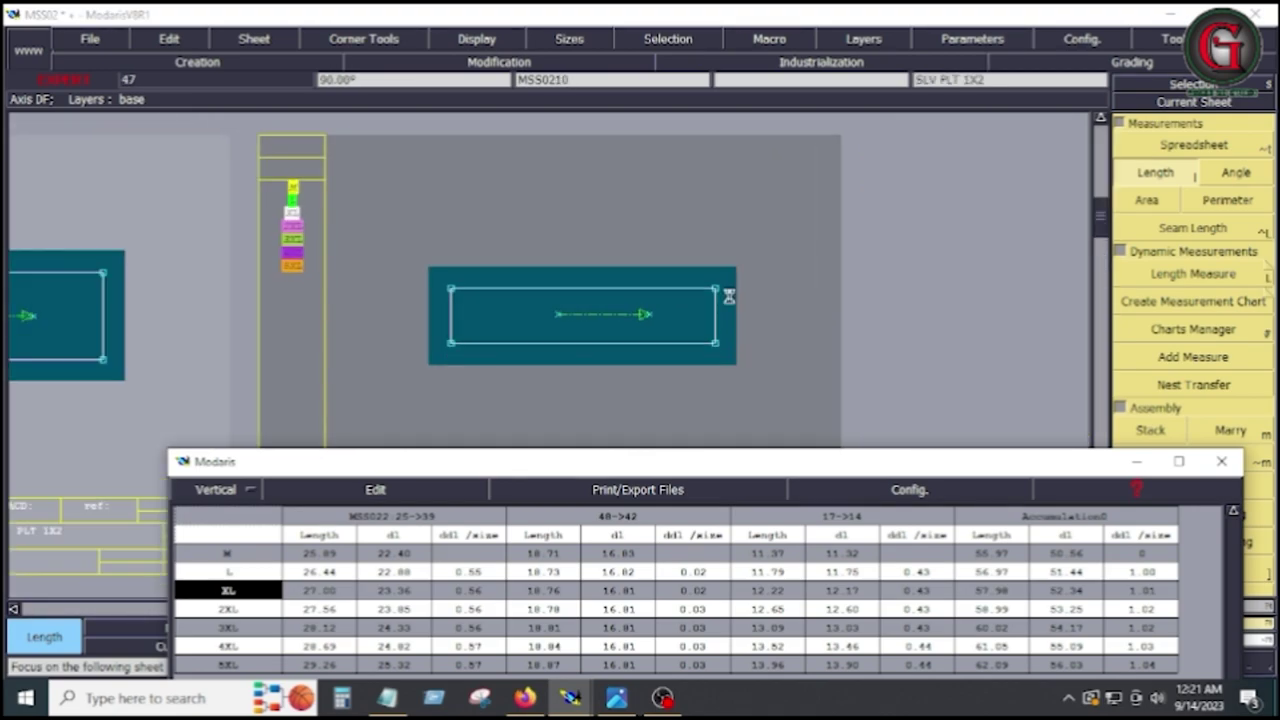
key(Page_Up)
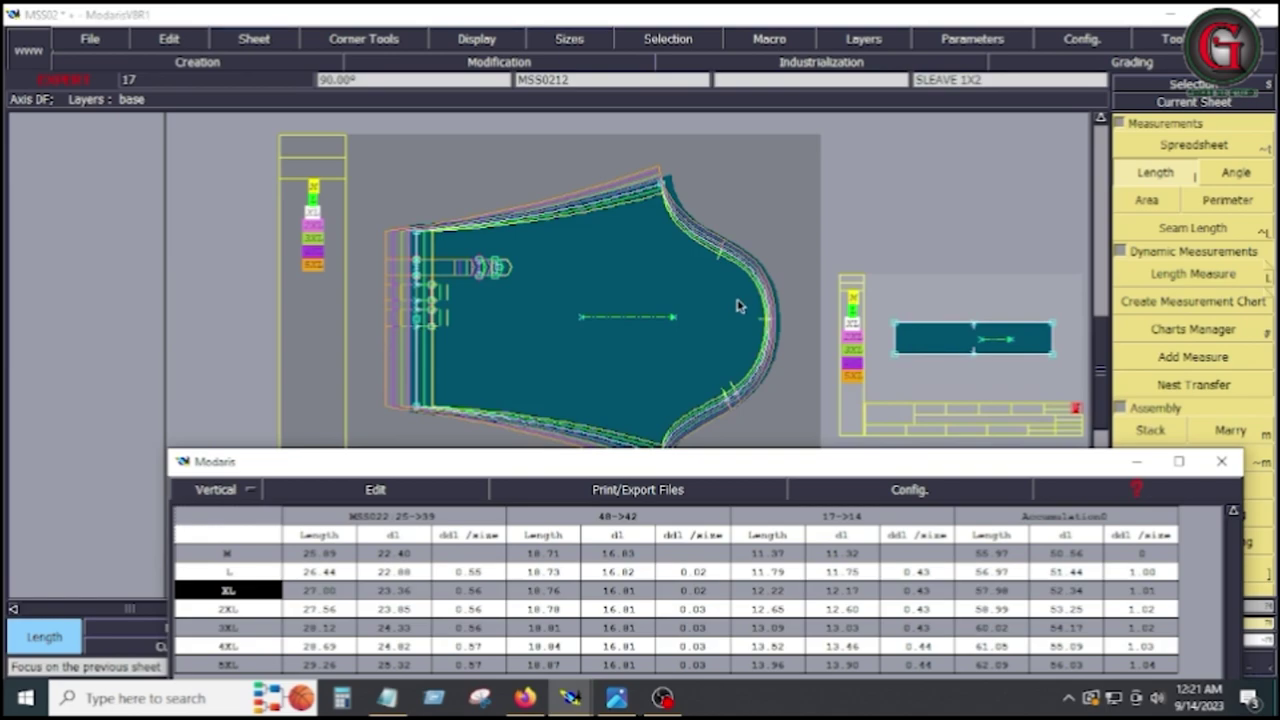
click(663, 440)
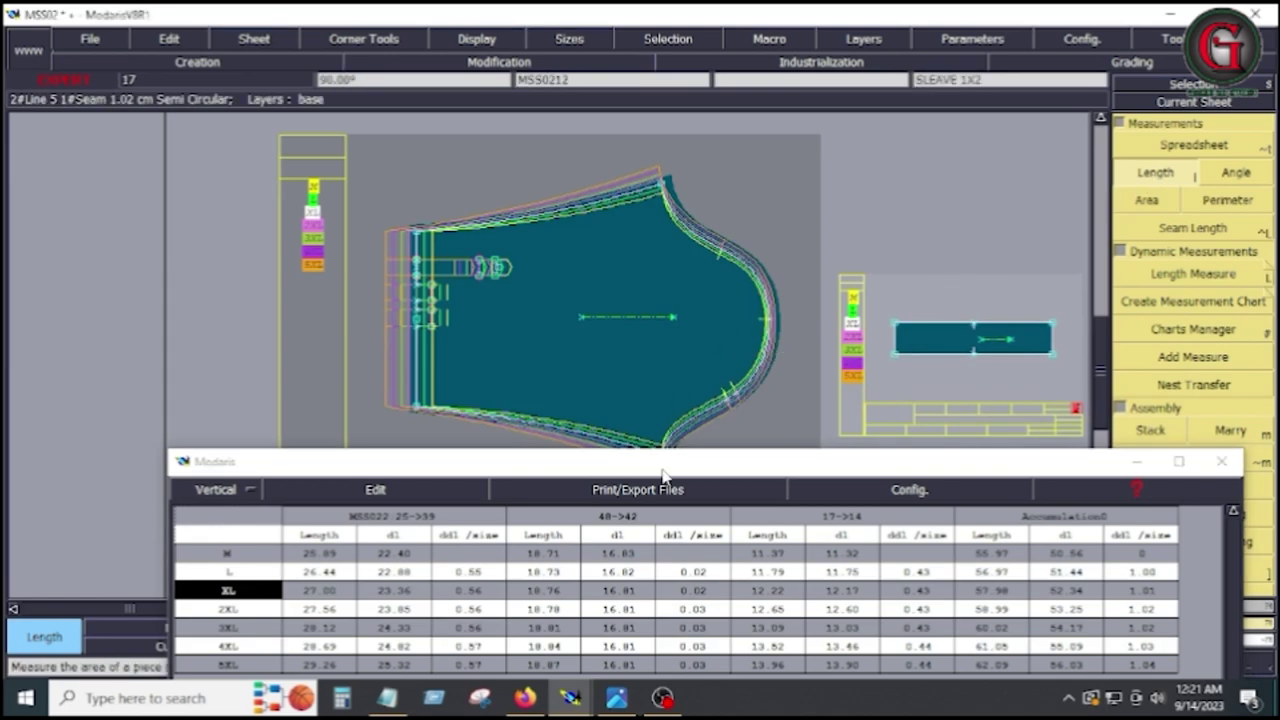
drag(665, 470, 665, 516)
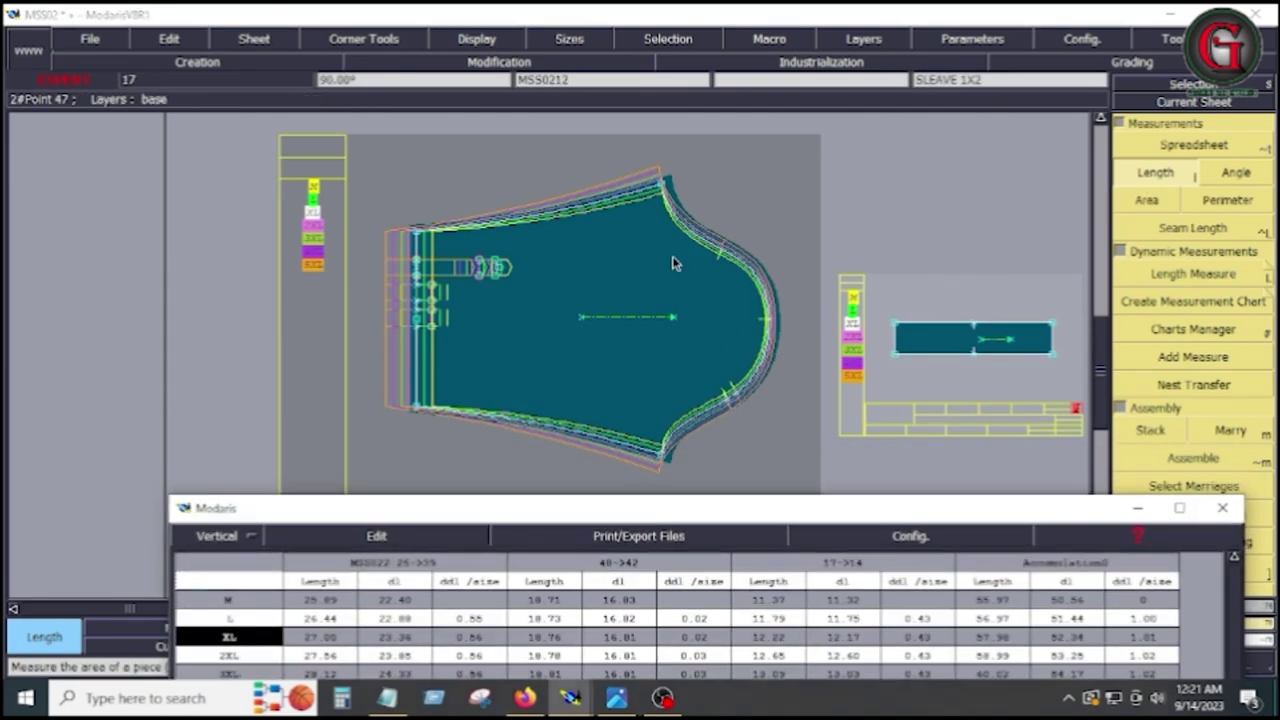
click(660, 190)
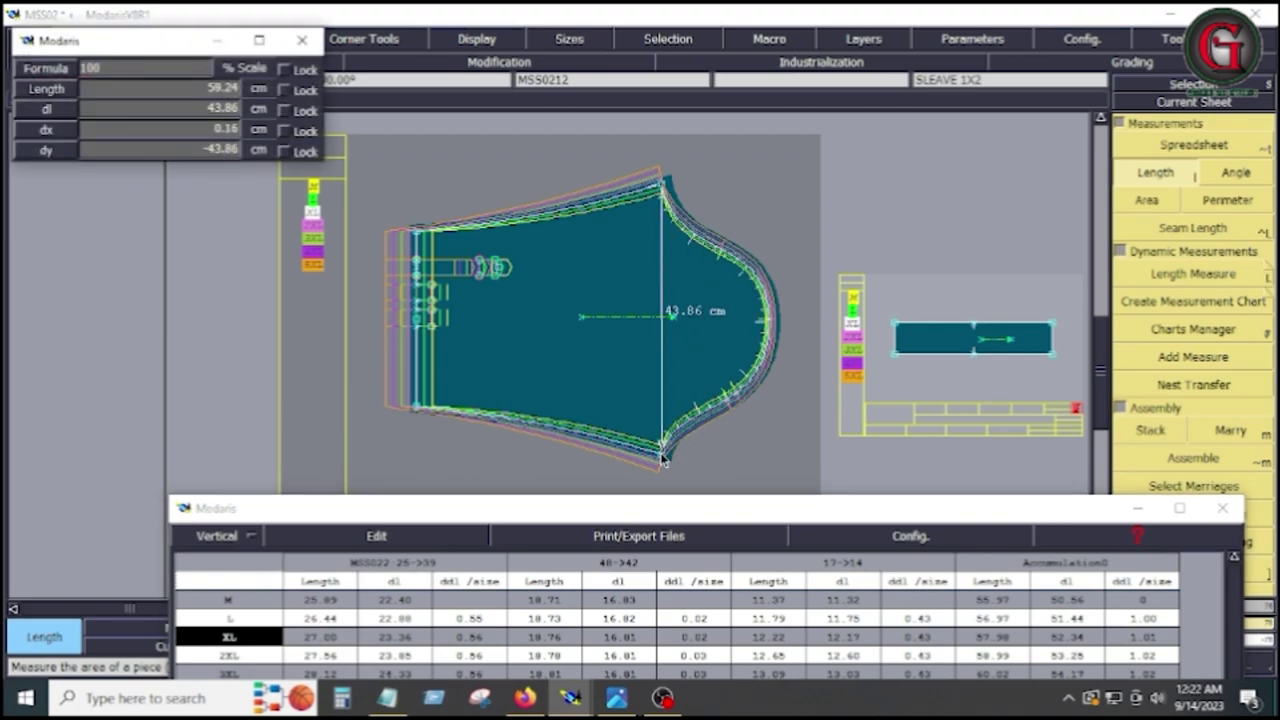
click(699, 476)
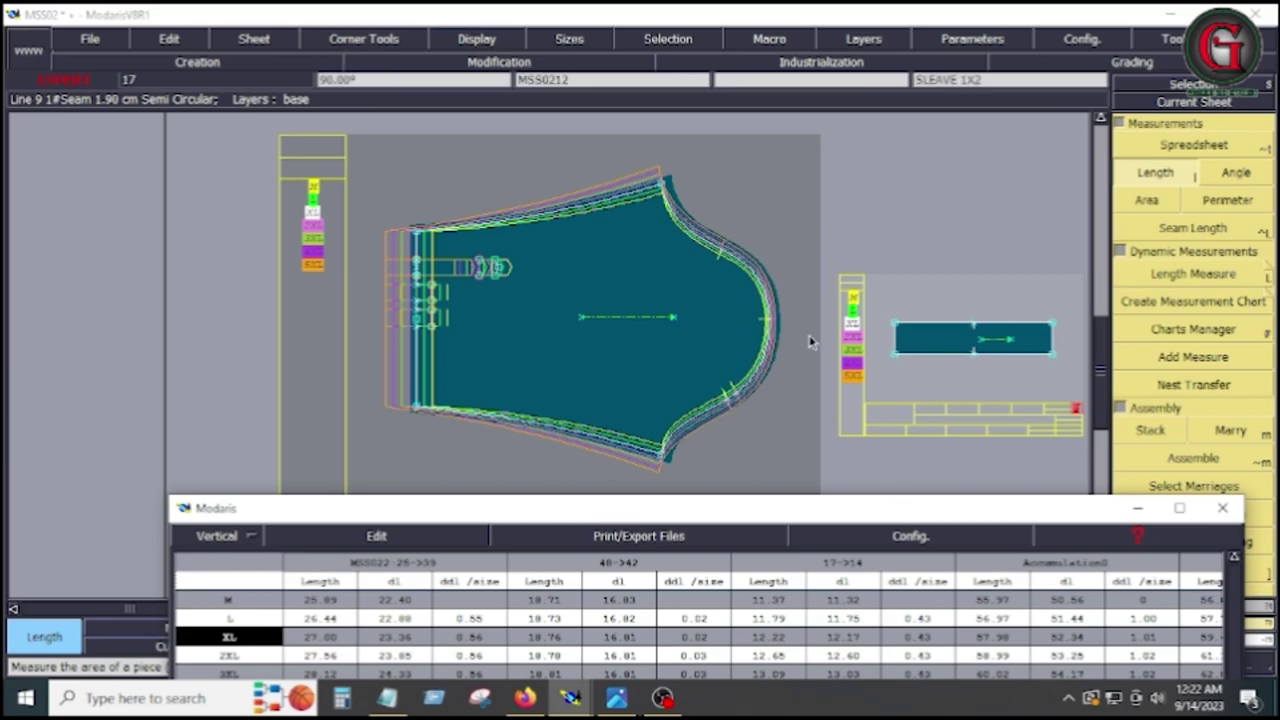
drag(814, 516, 720, 168)
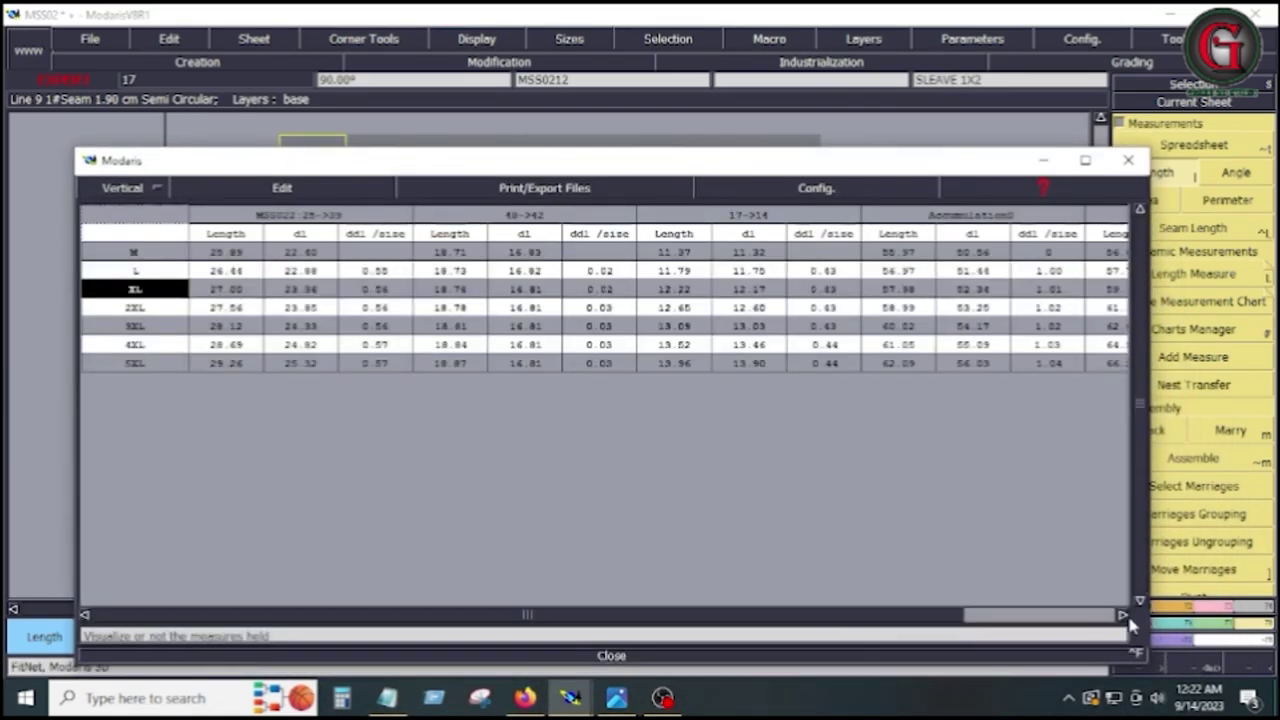
click(1122, 615)
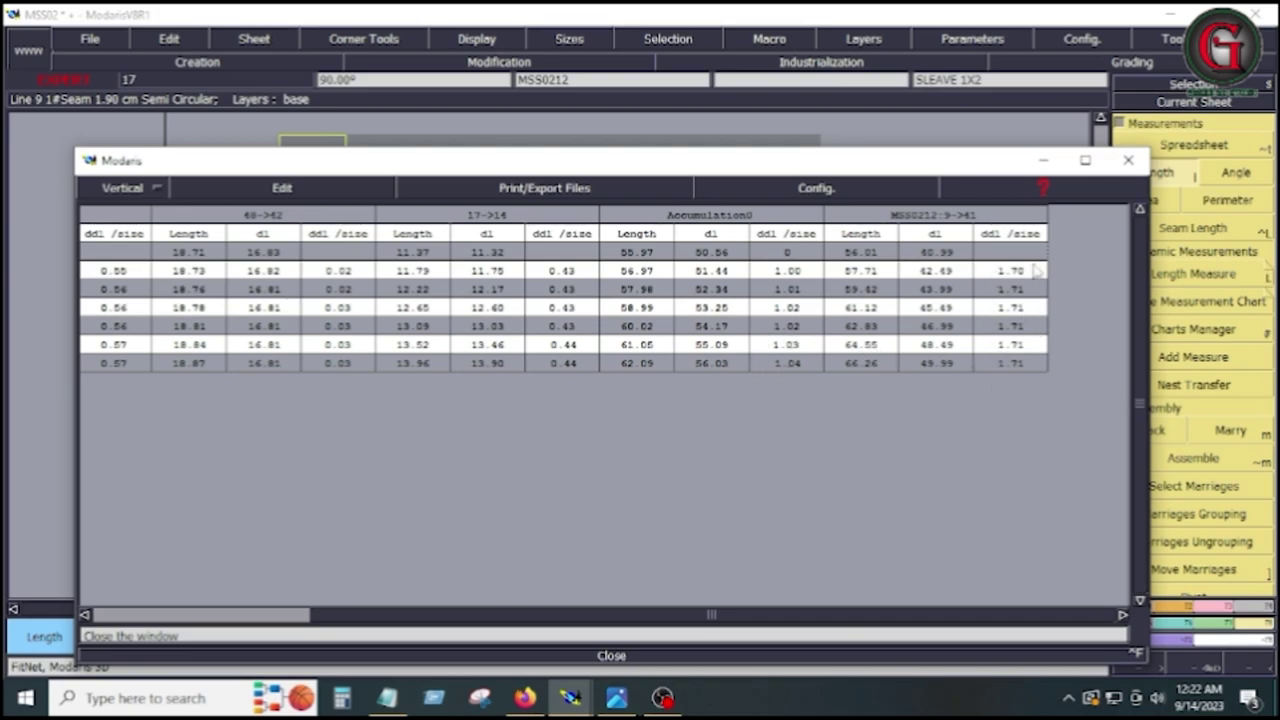
Close the chart and give sleeve point 7 a 0.50 ddy grade for every size
click(613, 656)
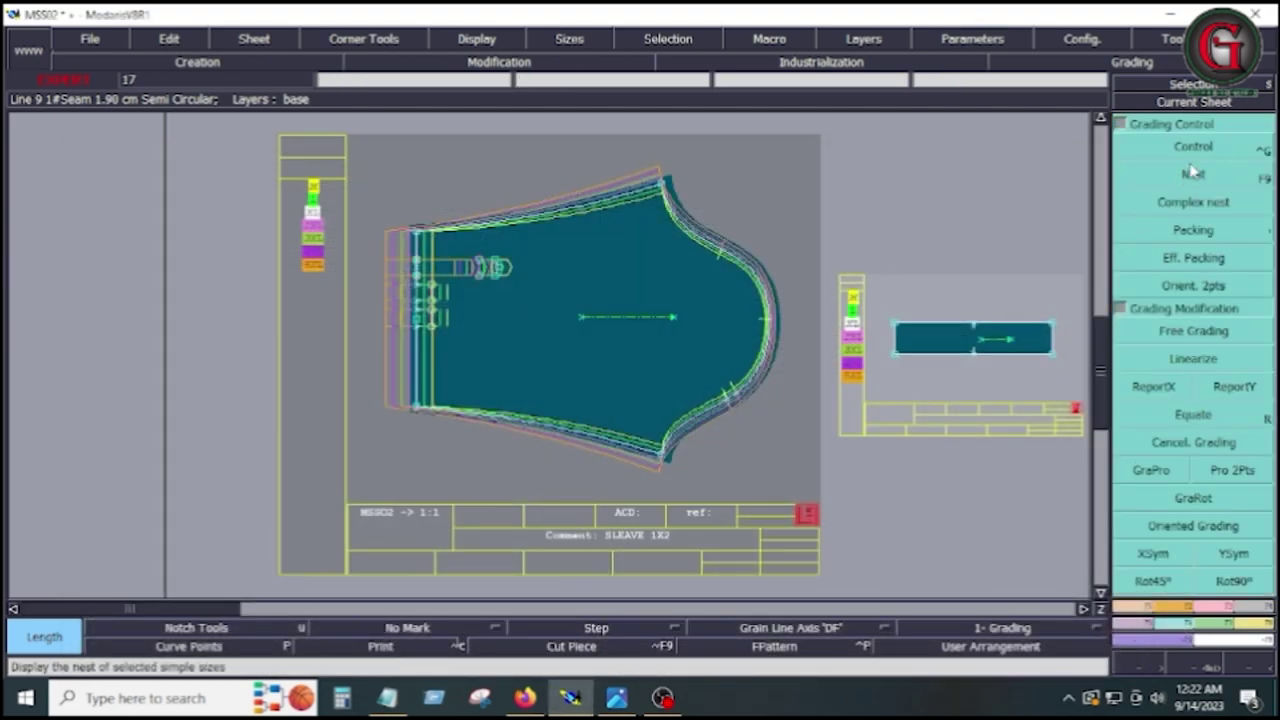
click(416, 232)
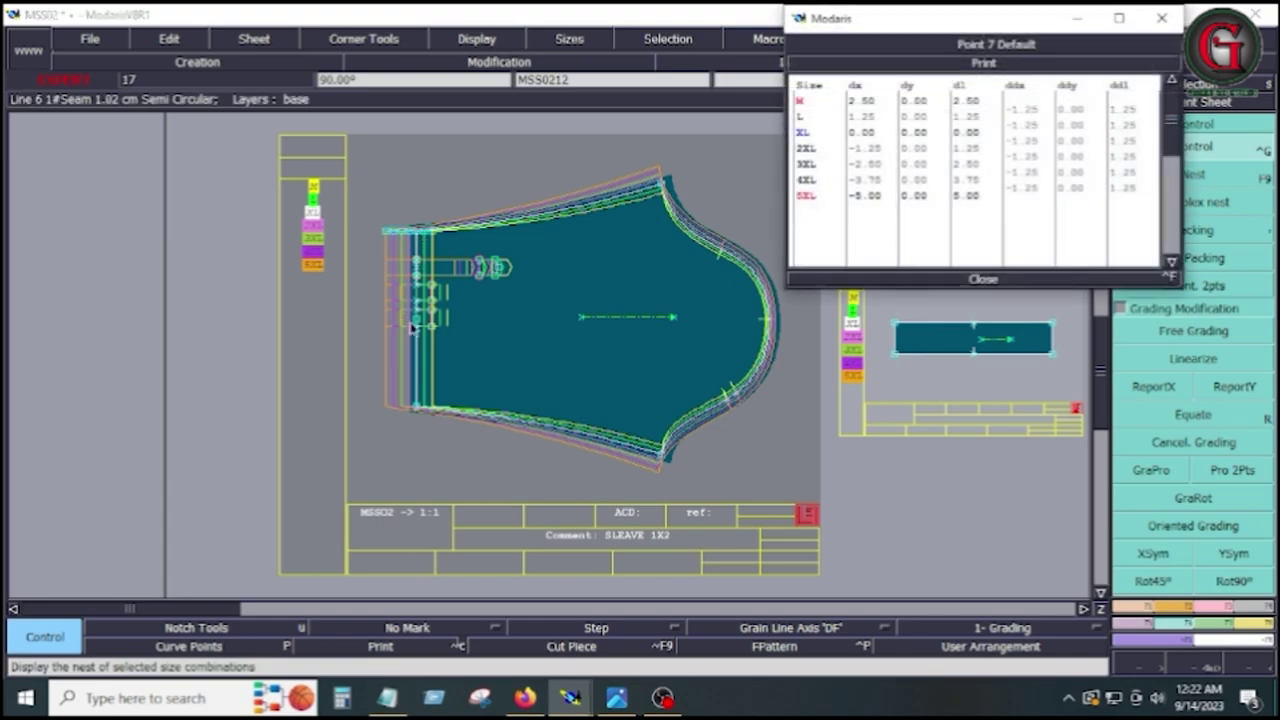
drag(1070, 108, 1068, 190)
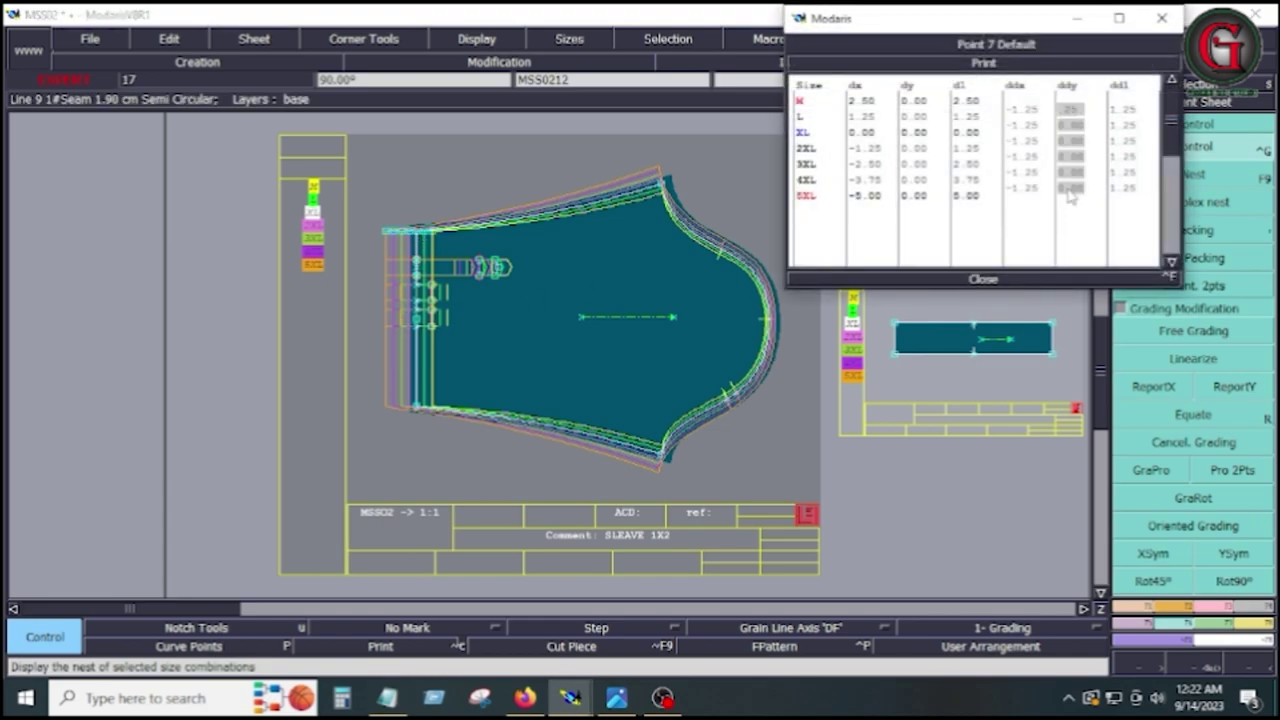
key(Return)
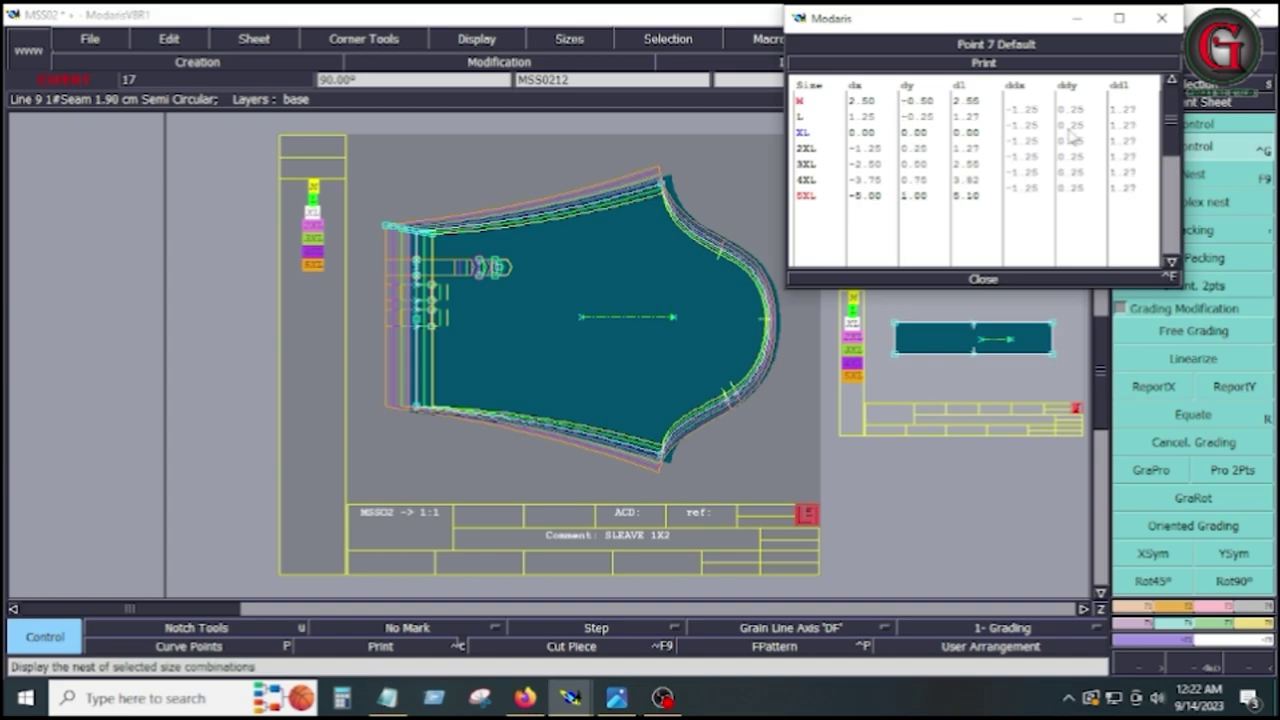
drag(1082, 112, 1076, 201)
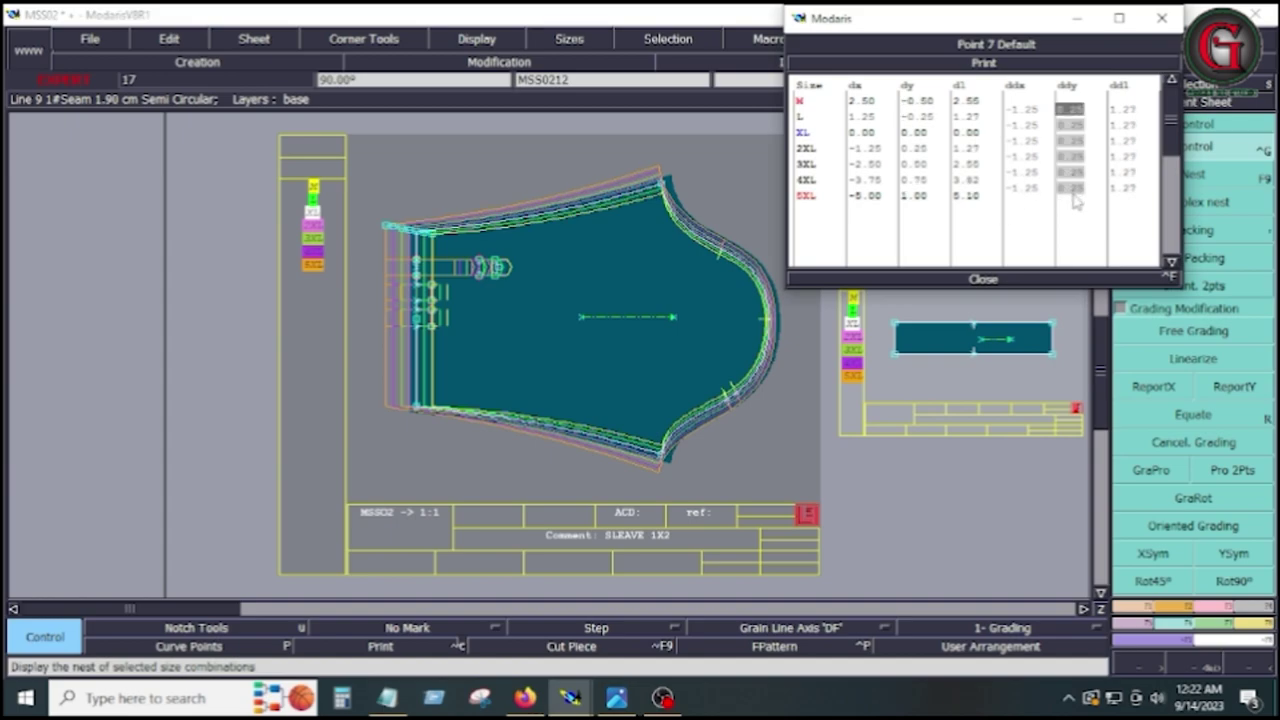
key(BackSpace)
key(Return)
click(985, 278)
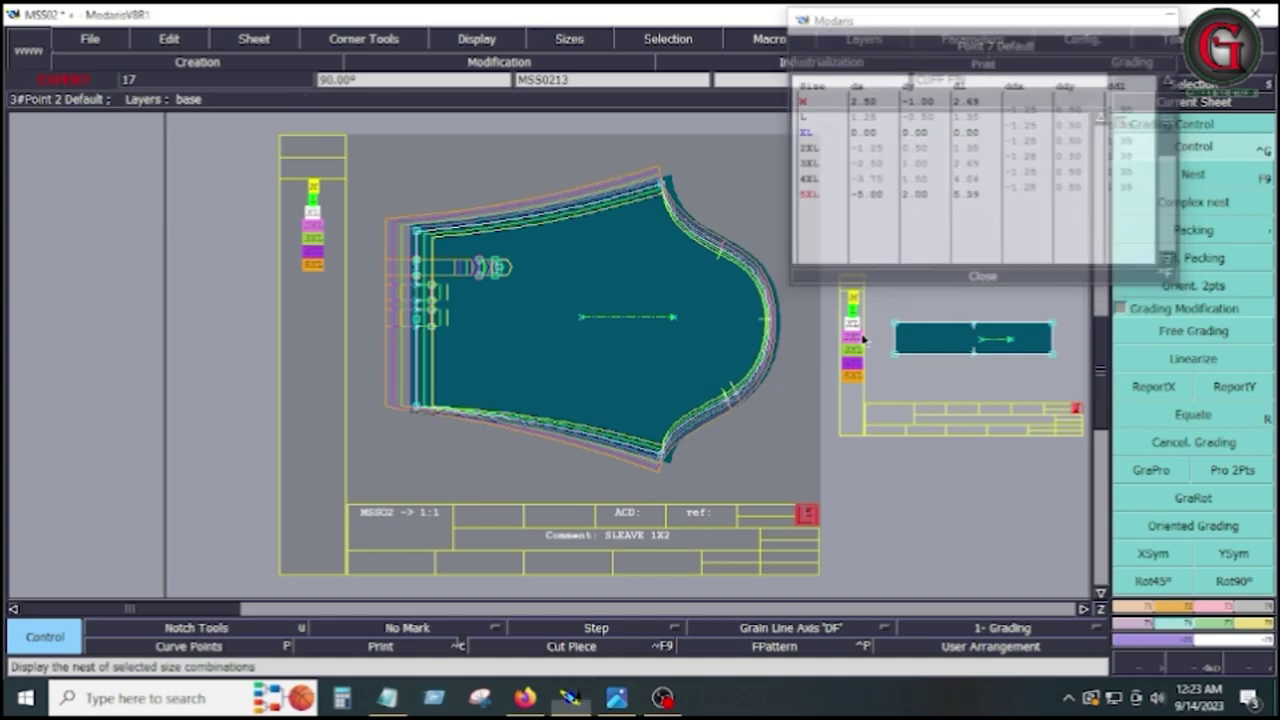
Give sleeve point 43 a -0.50 ddy grade per size and show all sheets
click(412, 406)
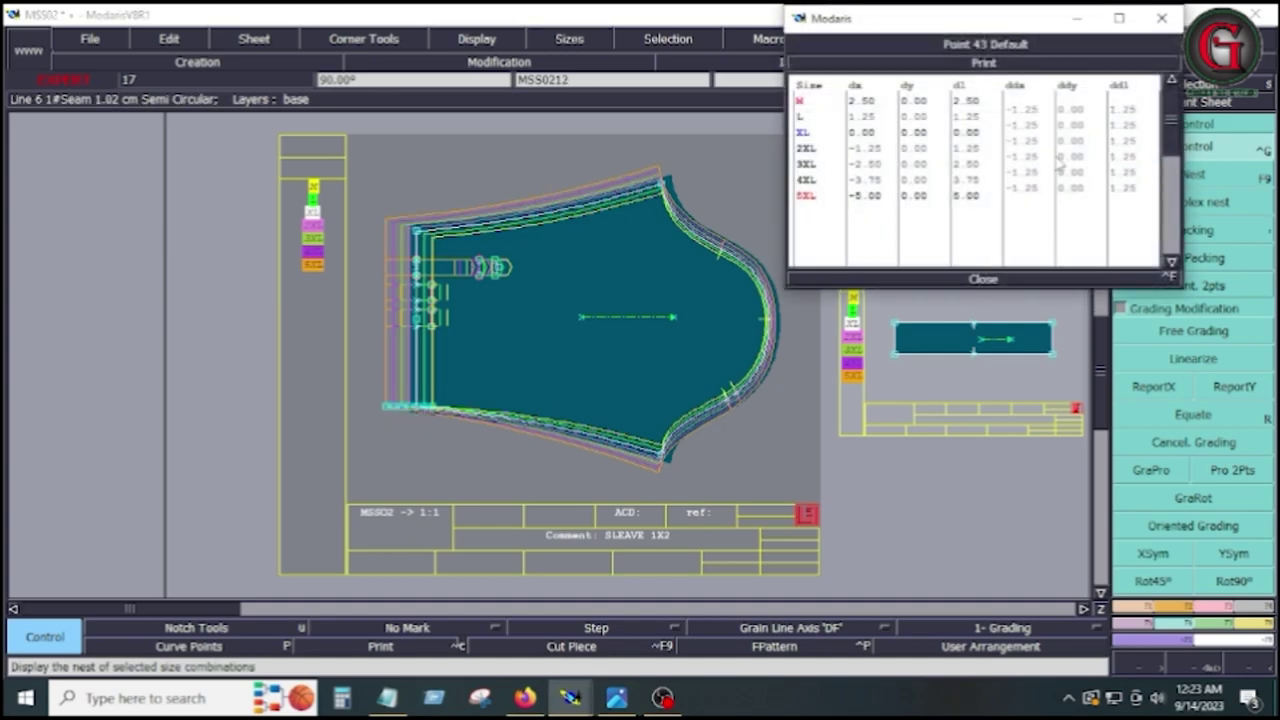
drag(1078, 108, 1086, 197)
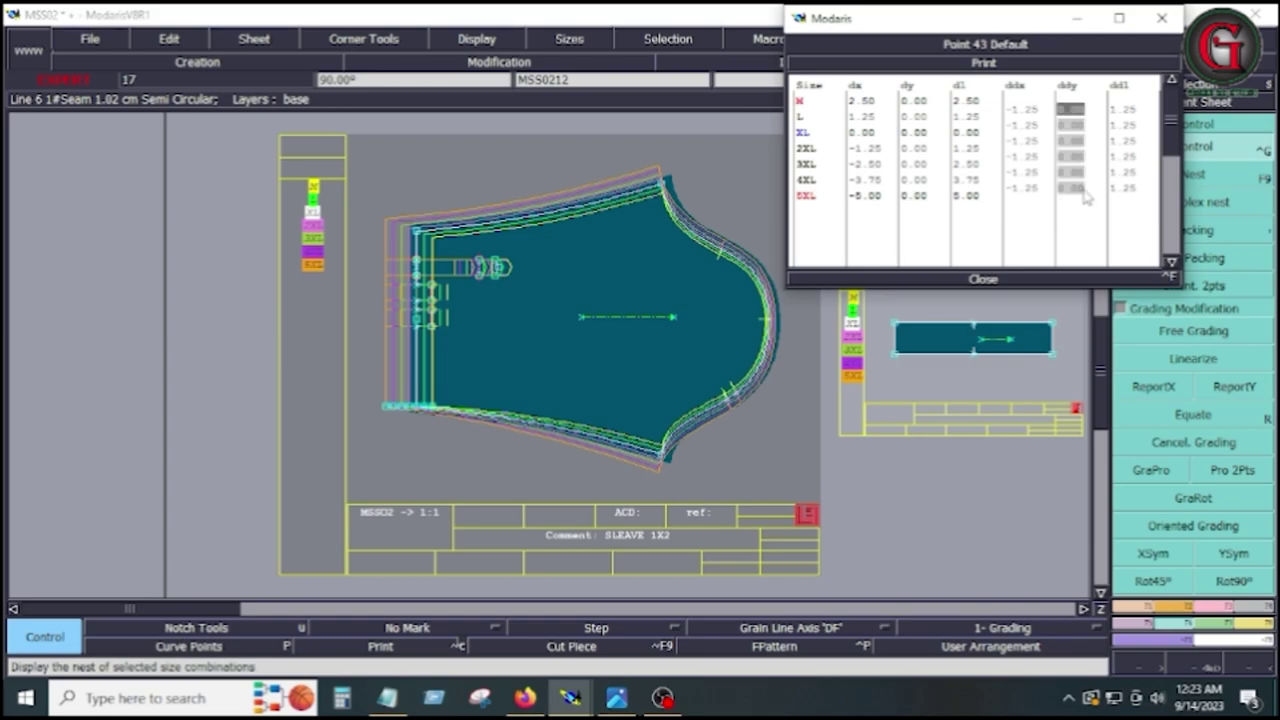
key(BackSpace)
key(Return)
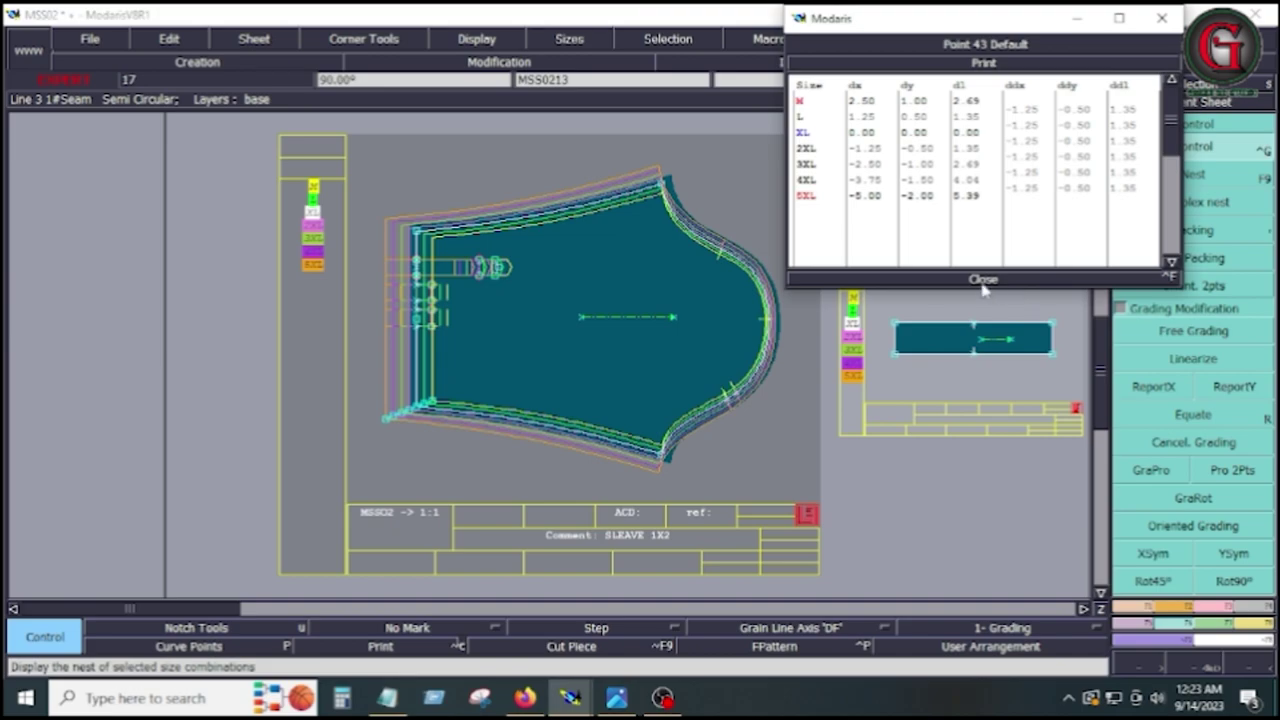
click(983, 281)
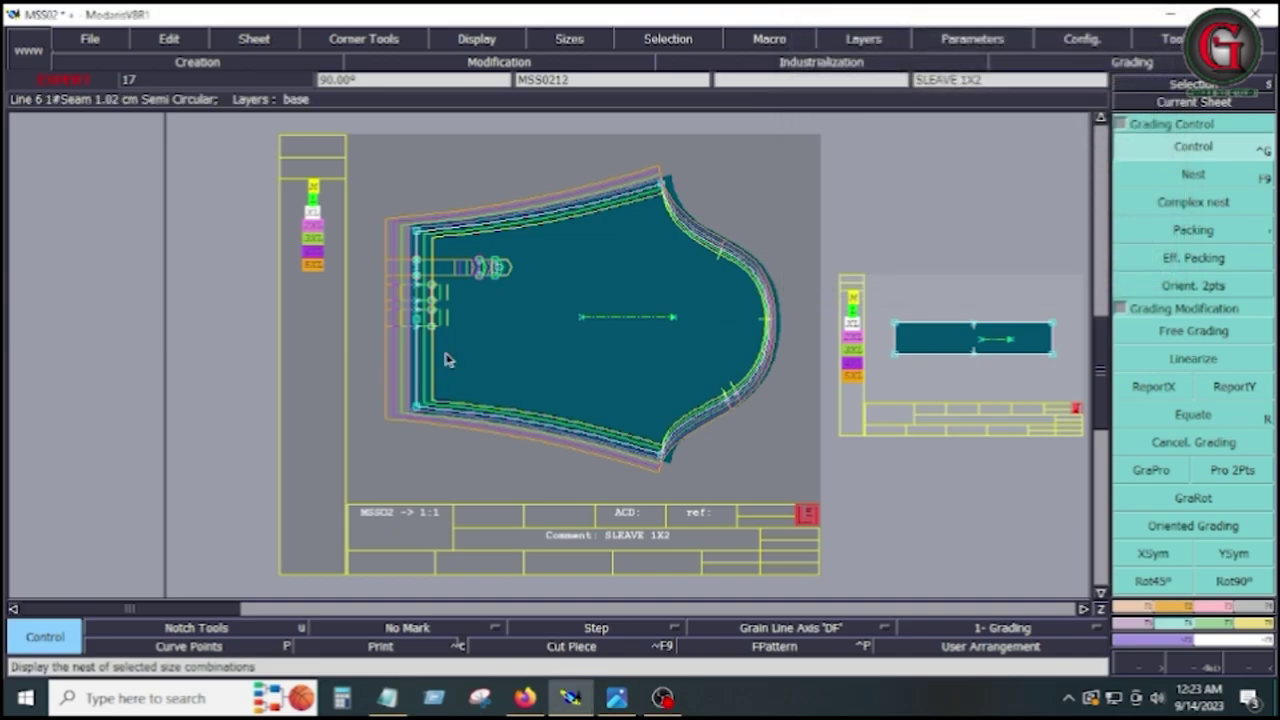
key(space)
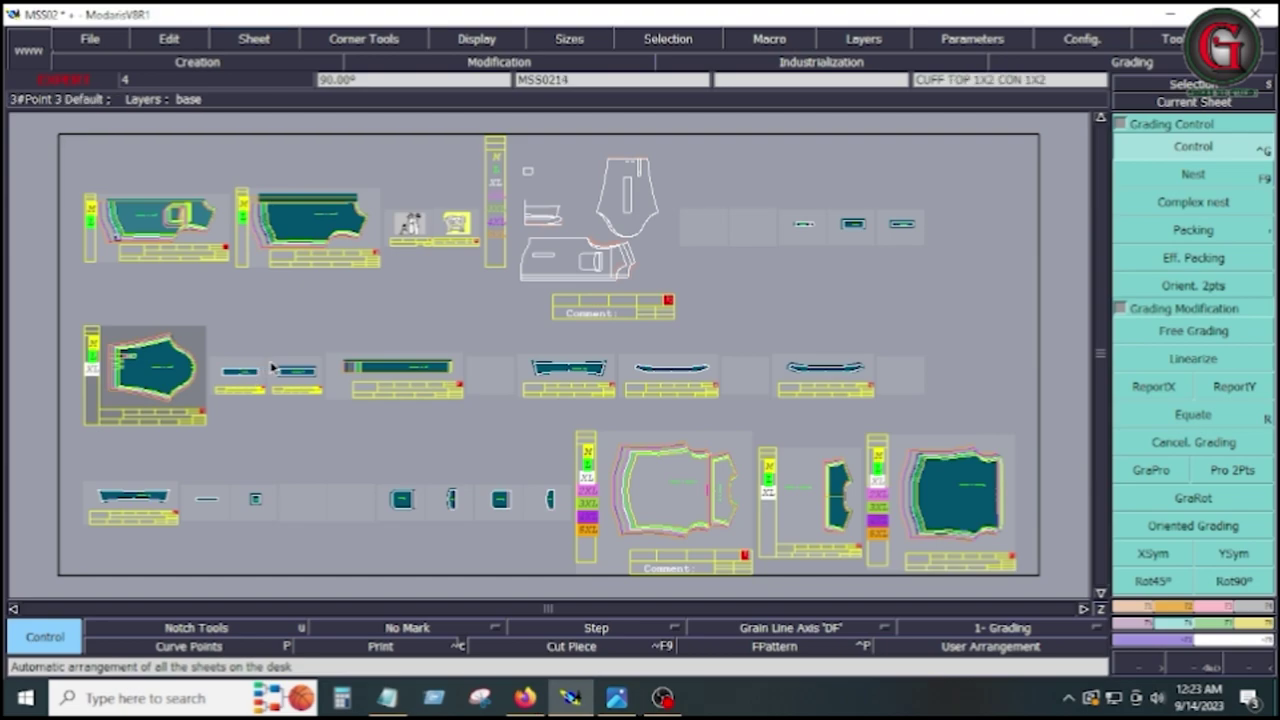
Zoom on the cuffs and set cuff point 2's dda grade to -1 per size
key(z)
drag(207, 336, 336, 420)
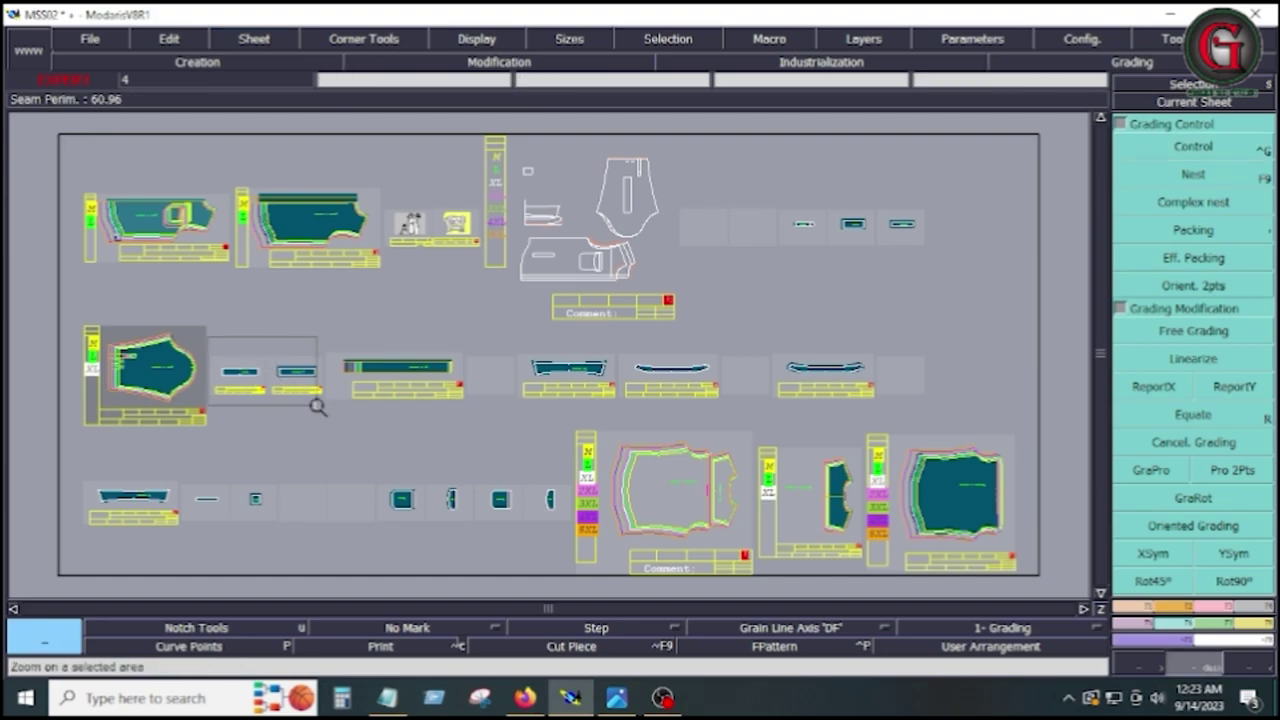
click(1232, 148)
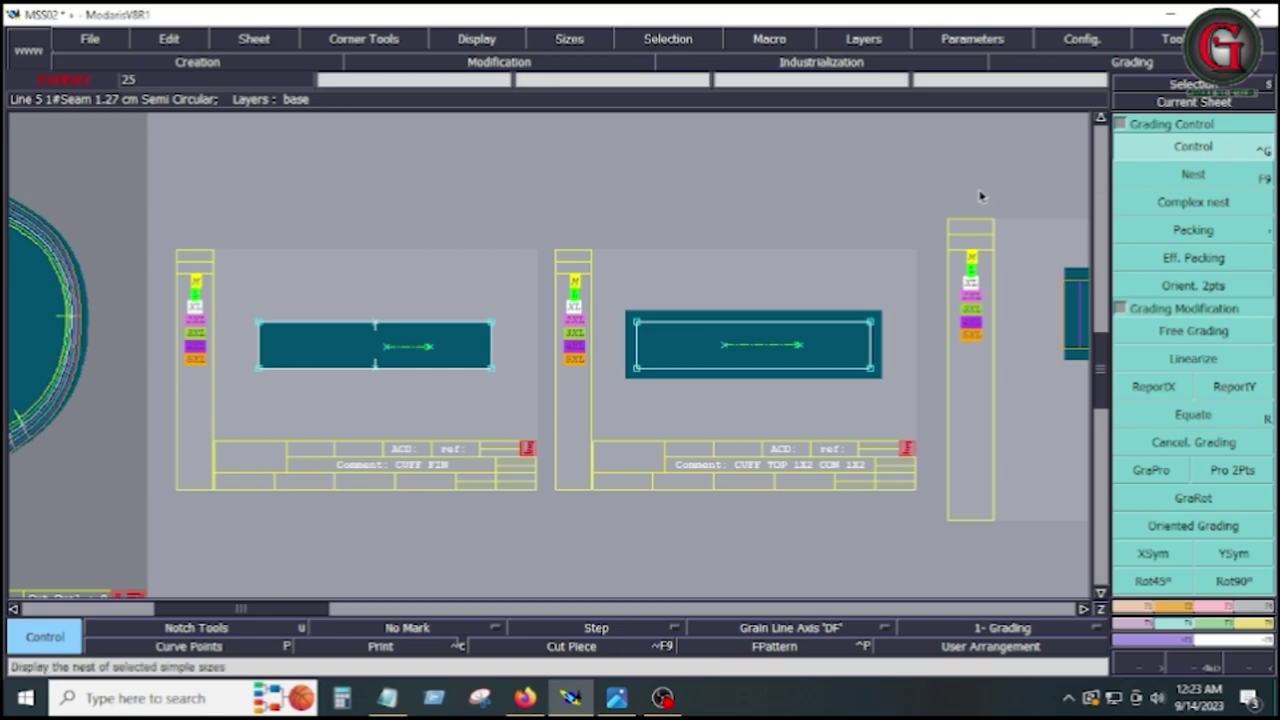
click(260, 325)
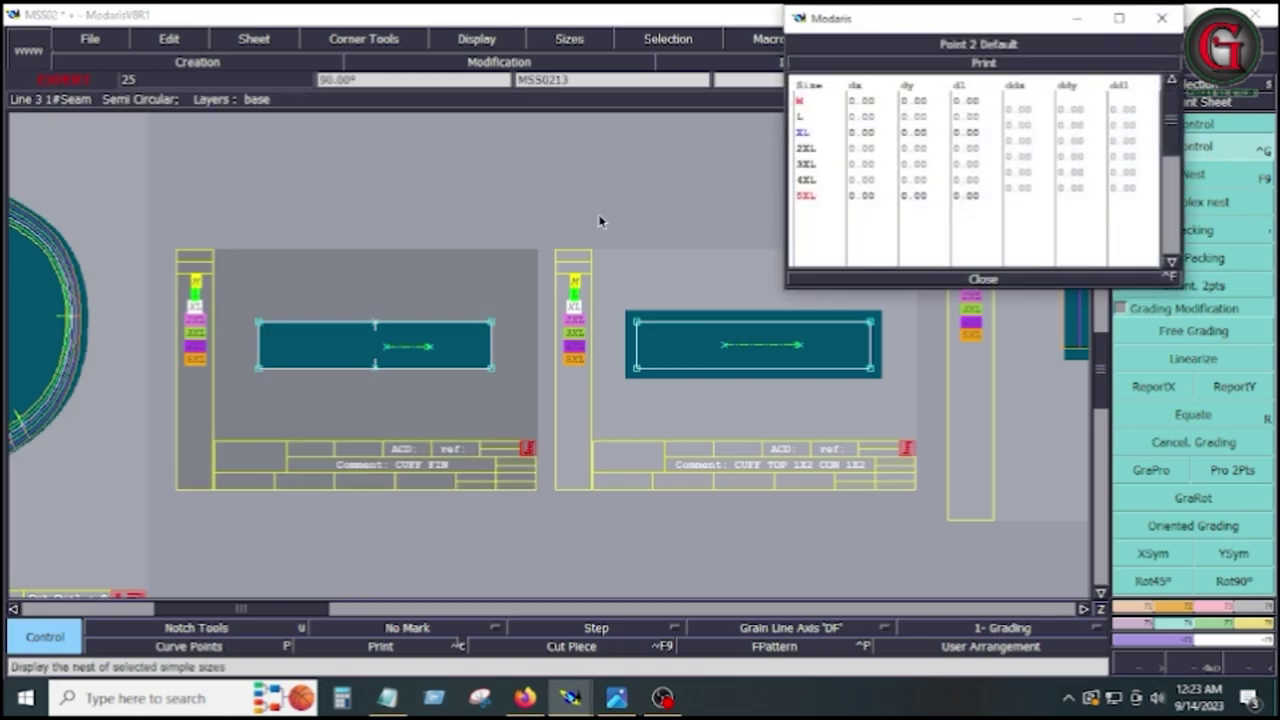
drag(1024, 110, 1020, 188)
text(-1)
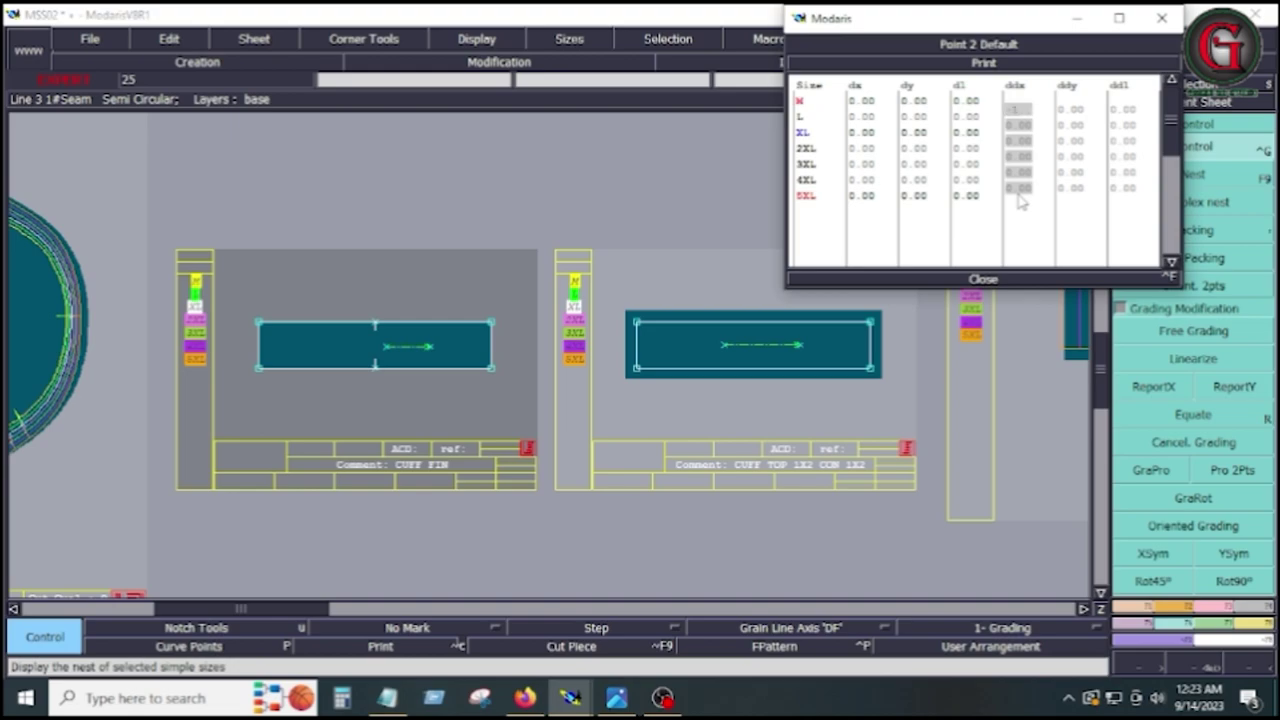
key(Return)
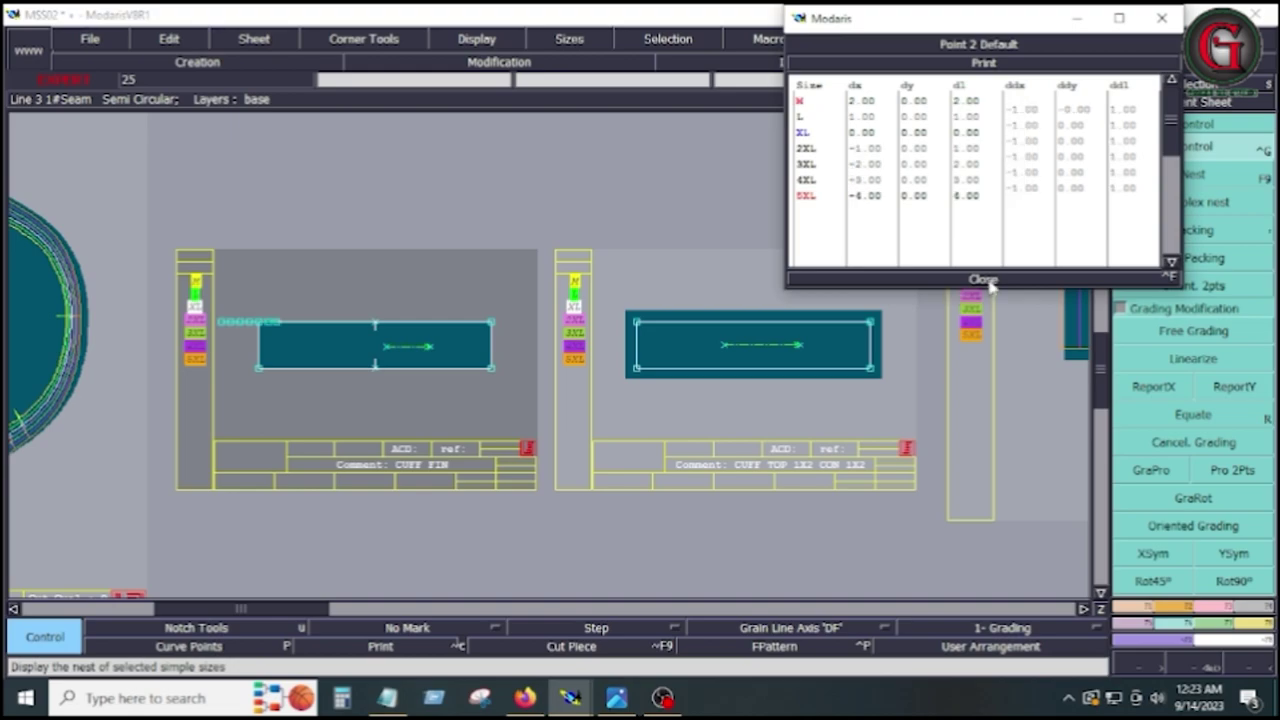
click(986, 281)
Copy that X grade to the other left corners of both cuffs with ReportX, then arrange all sheets
key(F9)
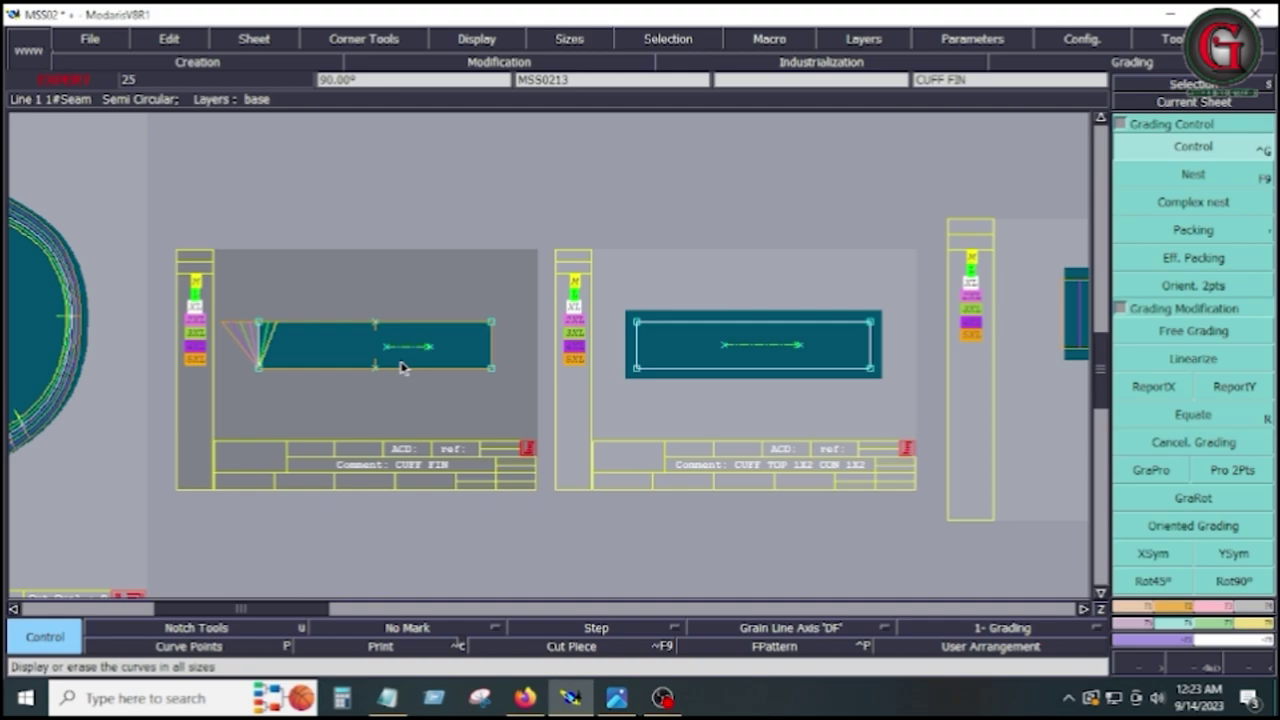
click(1160, 390)
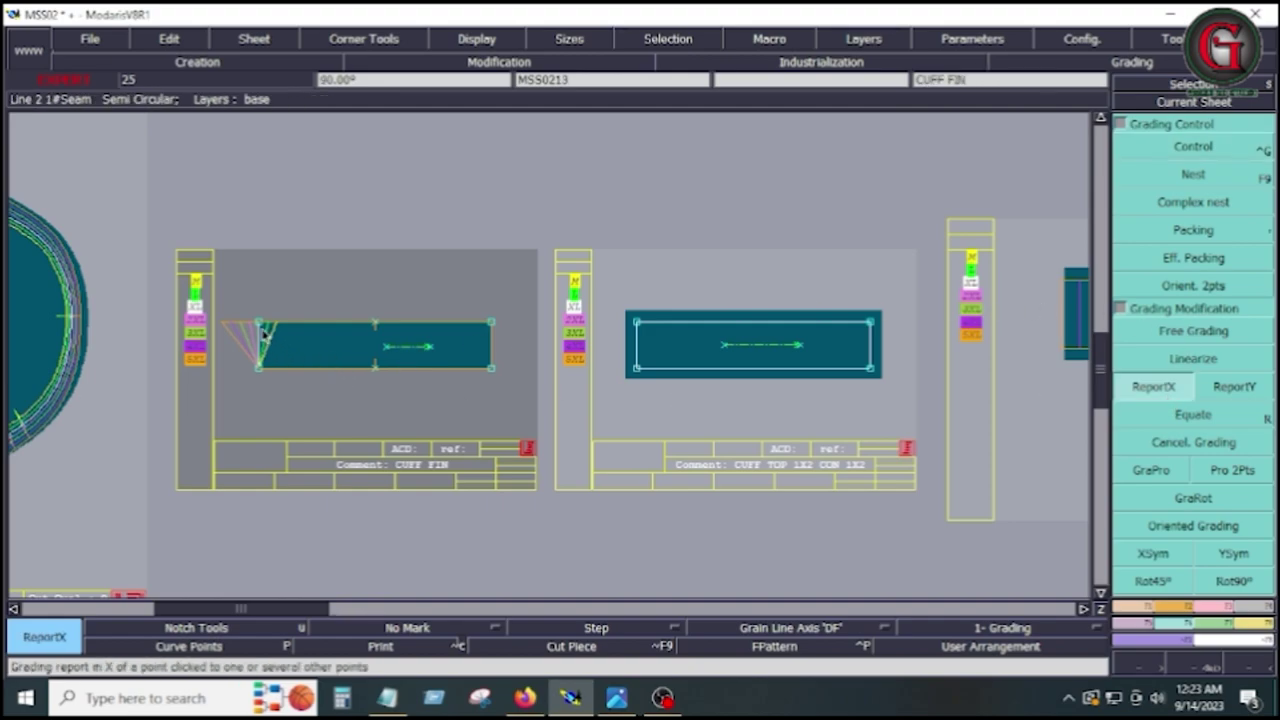
click(260, 367)
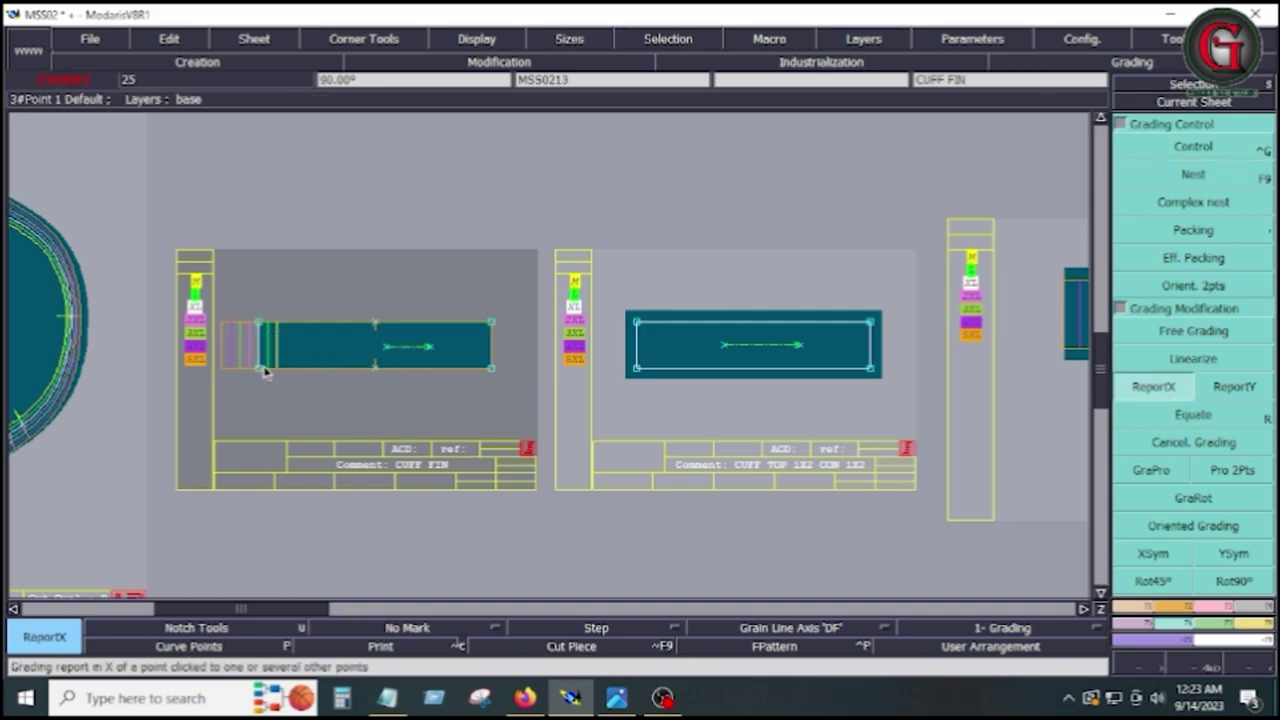
click(636, 325)
click(658, 342)
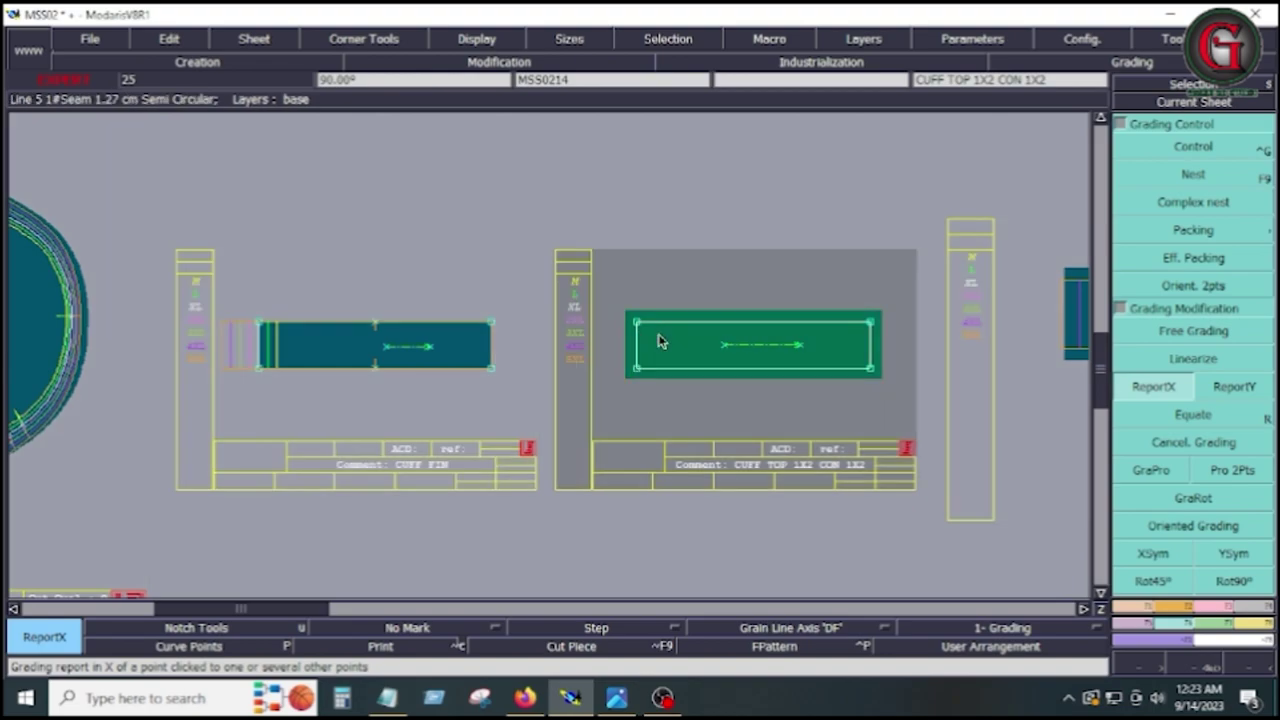
click(662, 339)
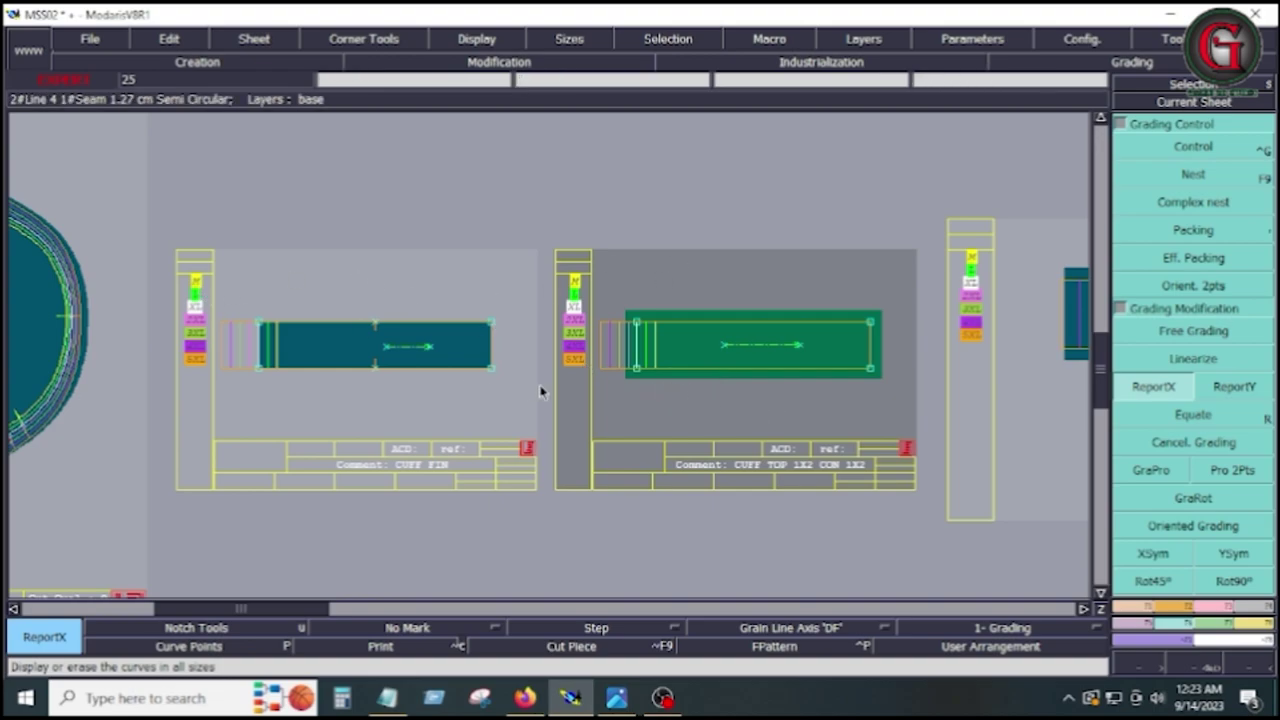
key(Home)
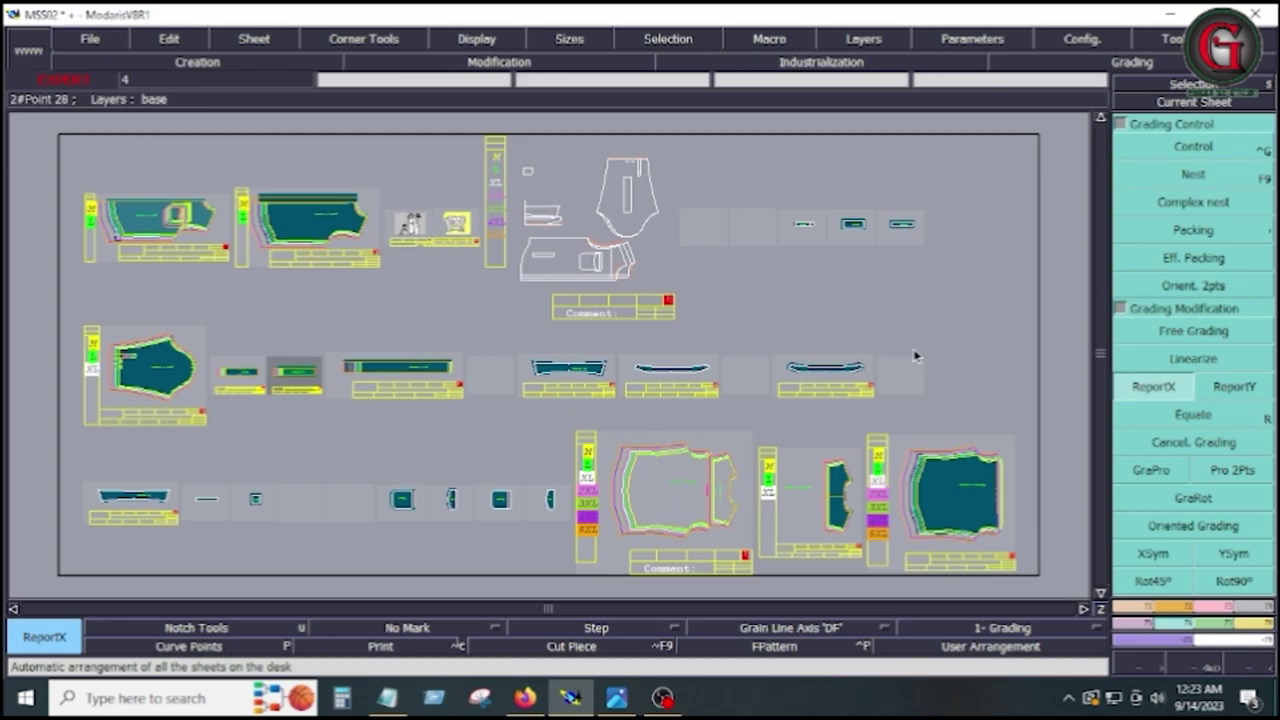
Open the measurement chart, empty it, and move it out of the way
click(1266, 626)
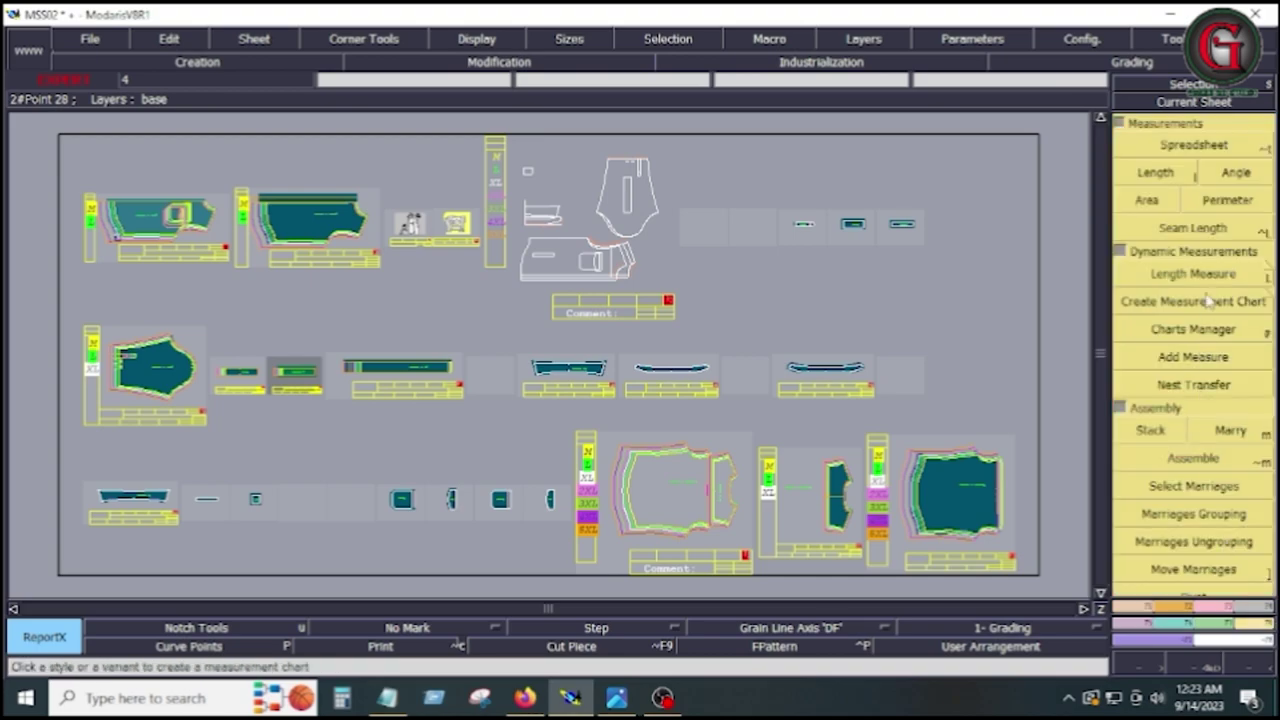
click(1196, 146)
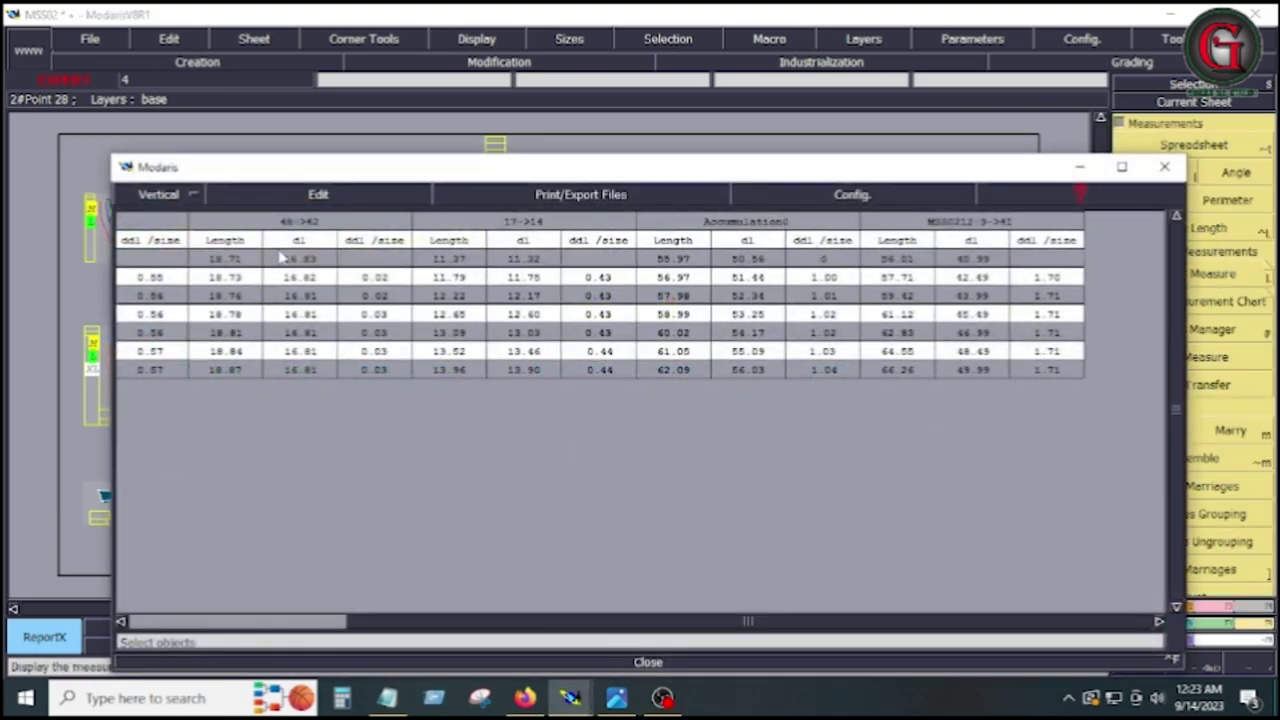
click(266, 206)
click(264, 279)
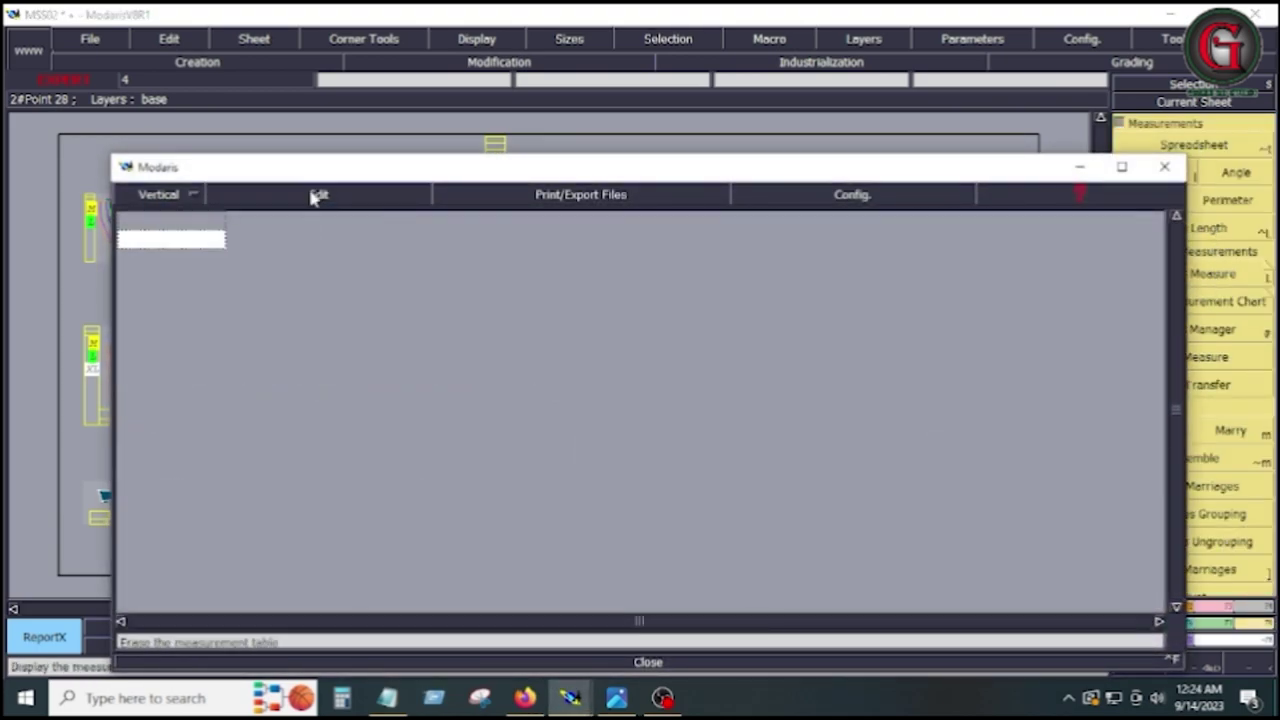
mouse_move(315, 172)
mouse_down()
mouse_move(409, 289)
mouse_move(509, 495)
mouse_up()
scroll(605, 170, up, 3)
Measure the yoke armhole, the next piece's armhole curve, and a 3.17 length on the front
click(1155, 172)
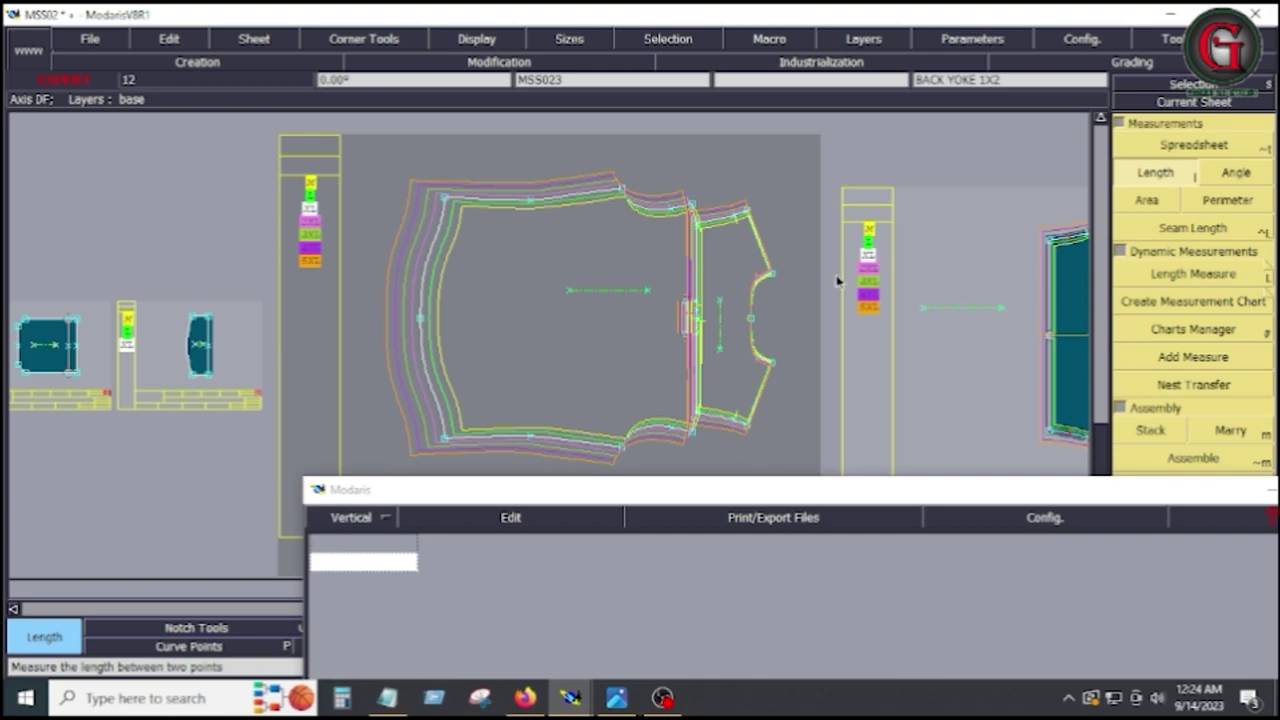
click(769, 277)
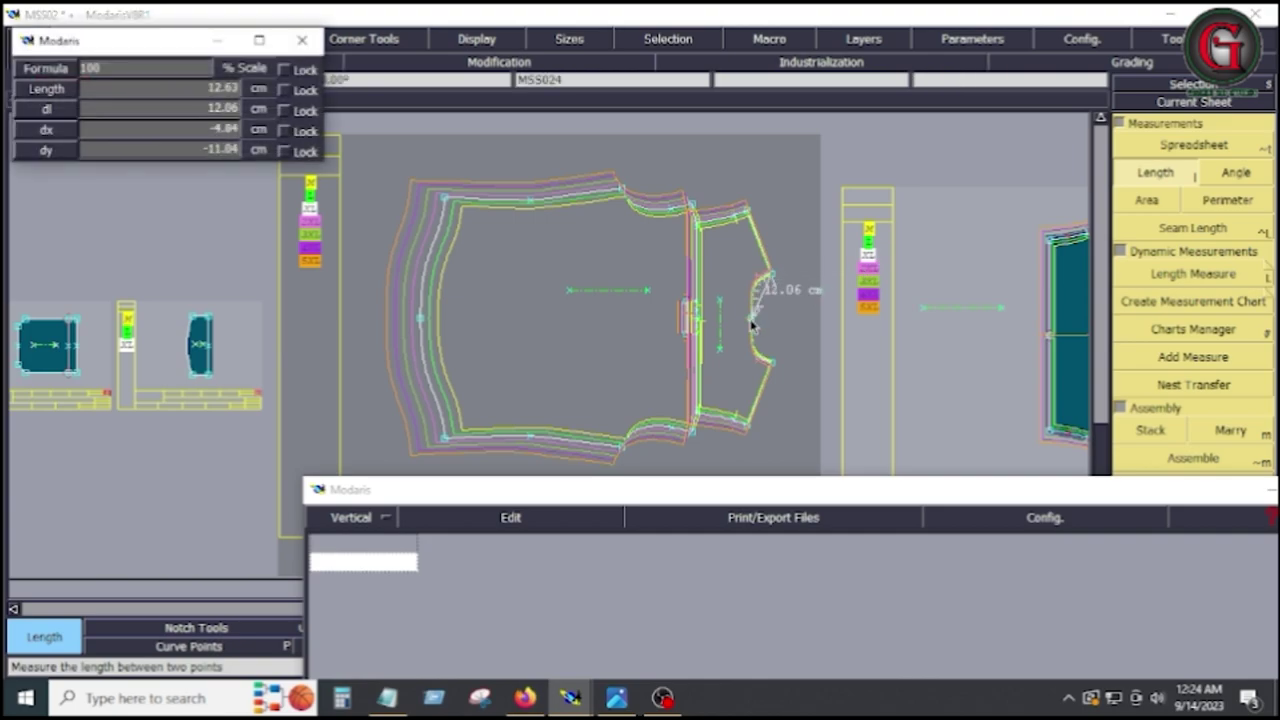
click(752, 322)
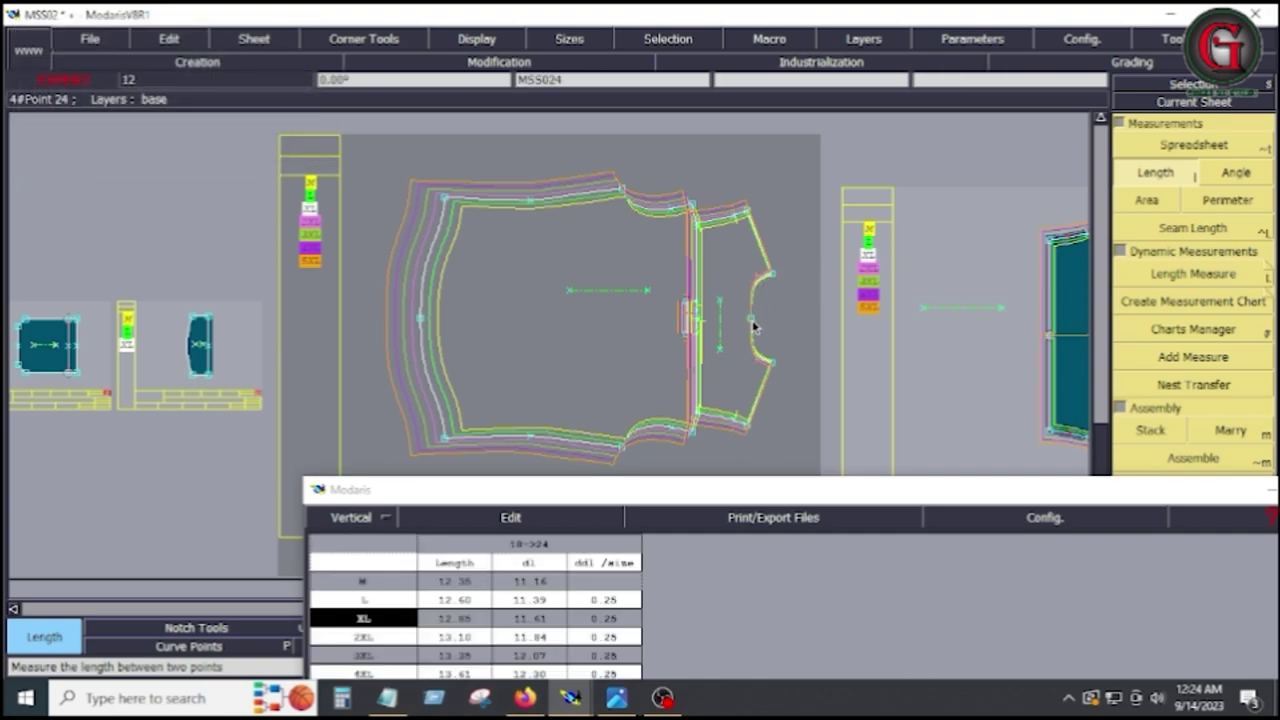
key(Right)
key(Left)
key(Left)
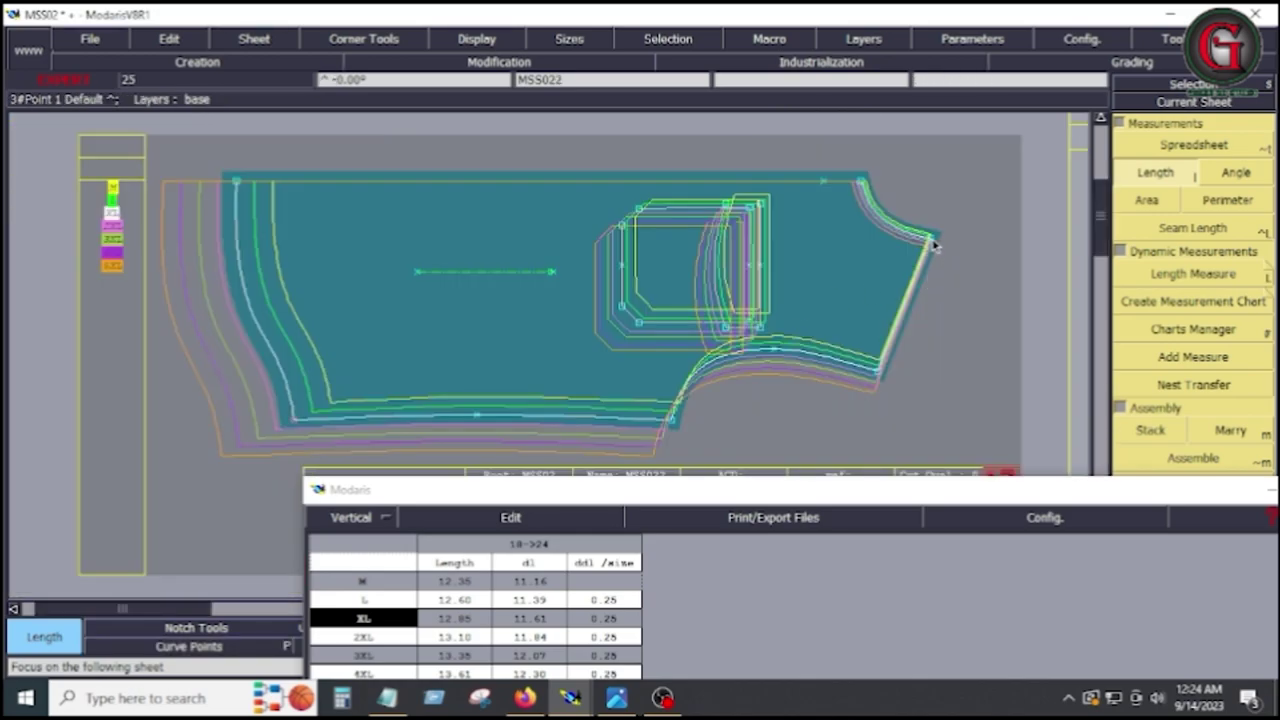
click(882, 224)
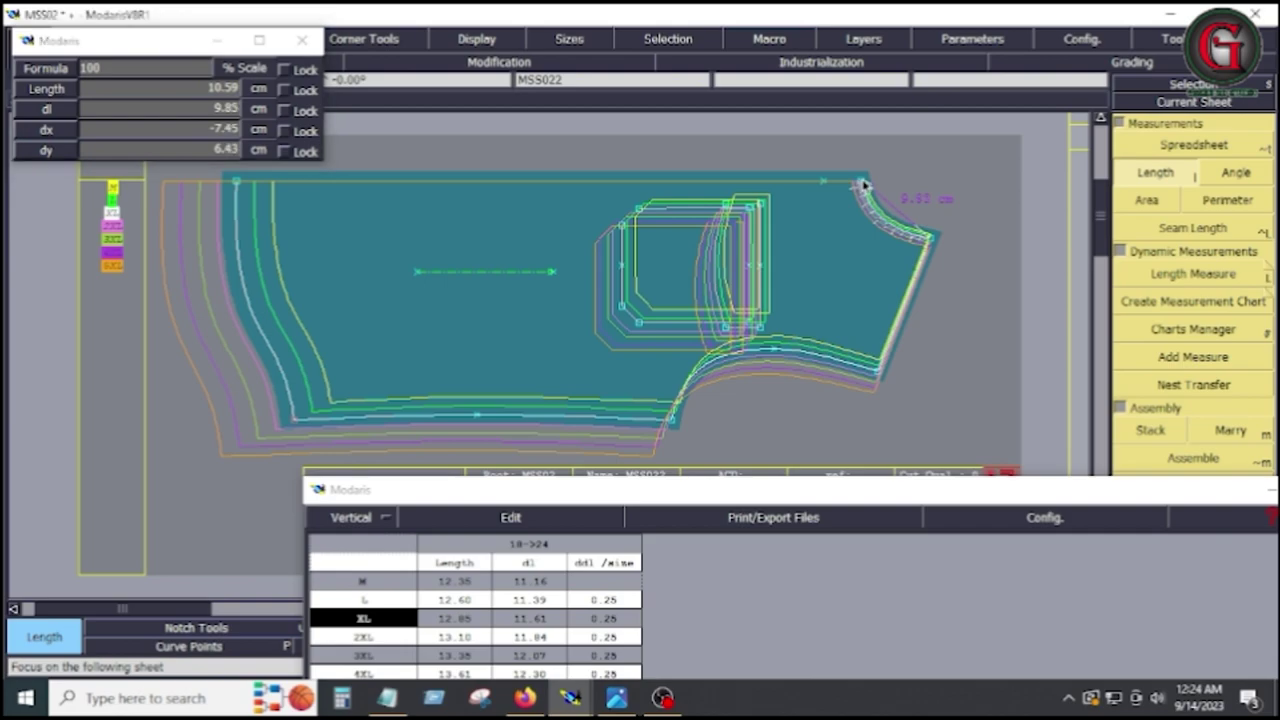
click(860, 184)
key(Right)
key(Right)
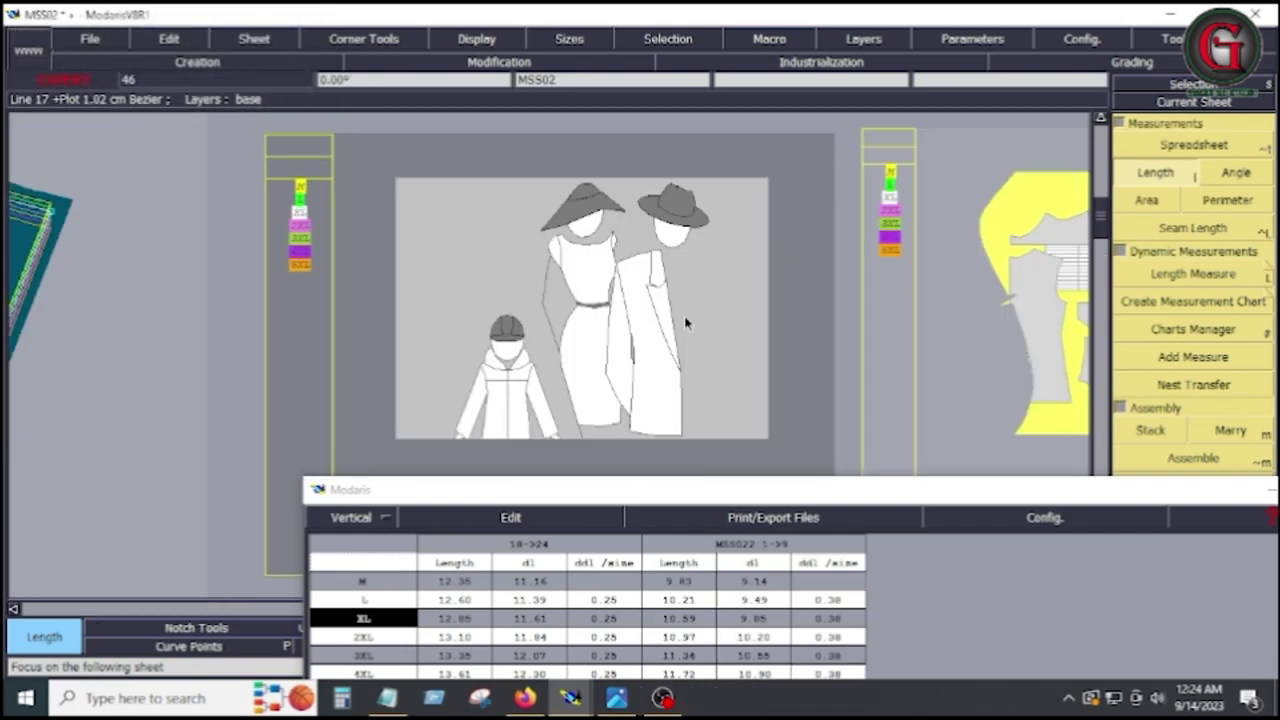
key(Left)
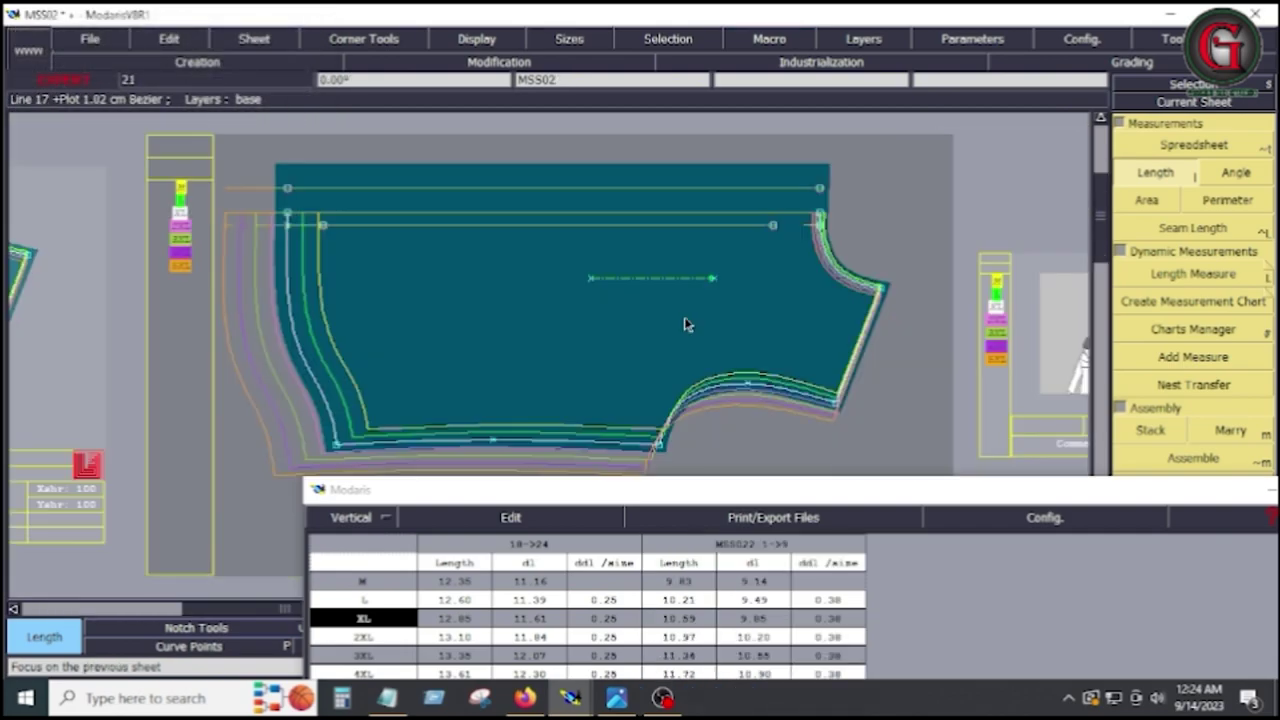
click(822, 216)
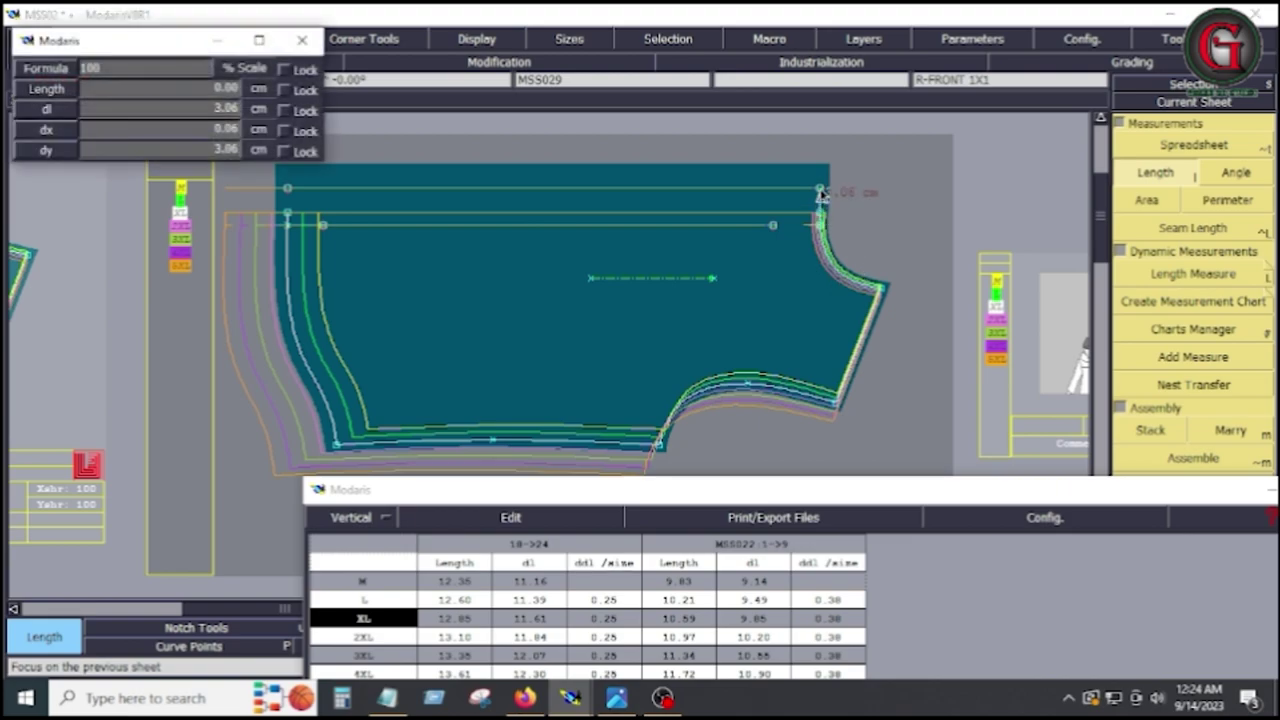
Add an accumulated total, close the measurement chart and arrange all sheets on the desk
click(530, 515)
click(447, 580)
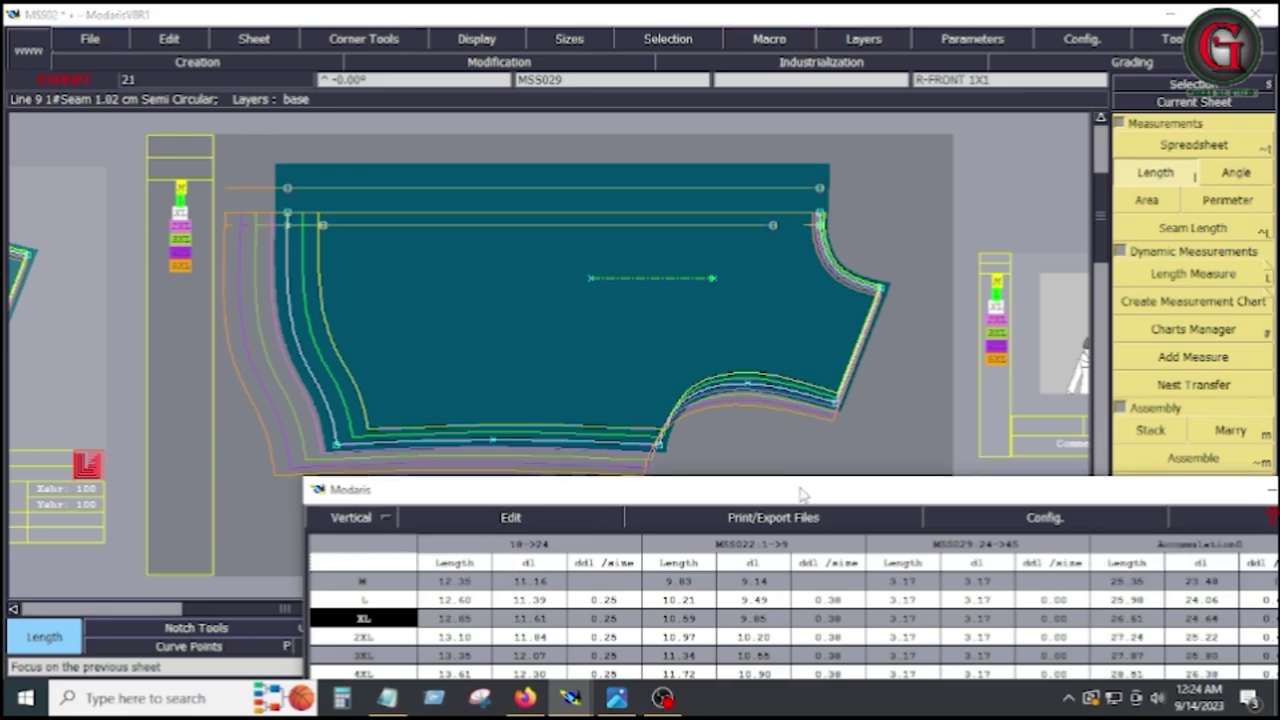
drag(808, 490, 480, 240)
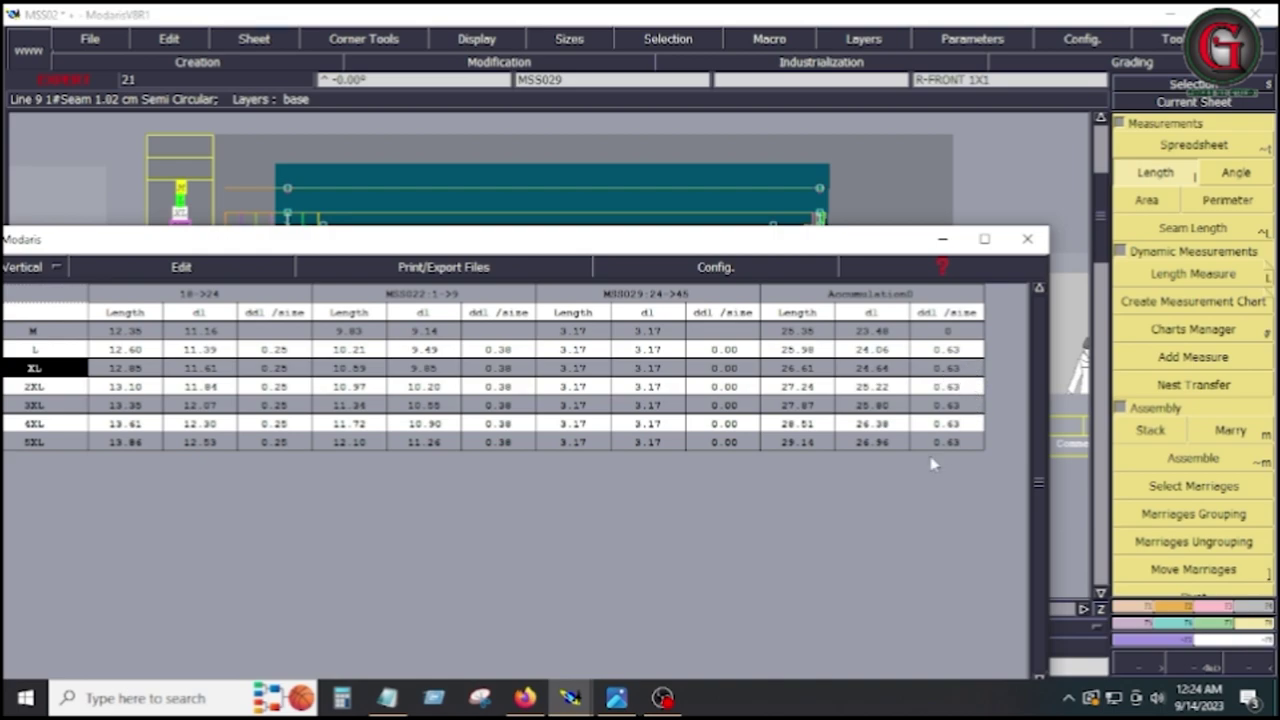
click(583, 703)
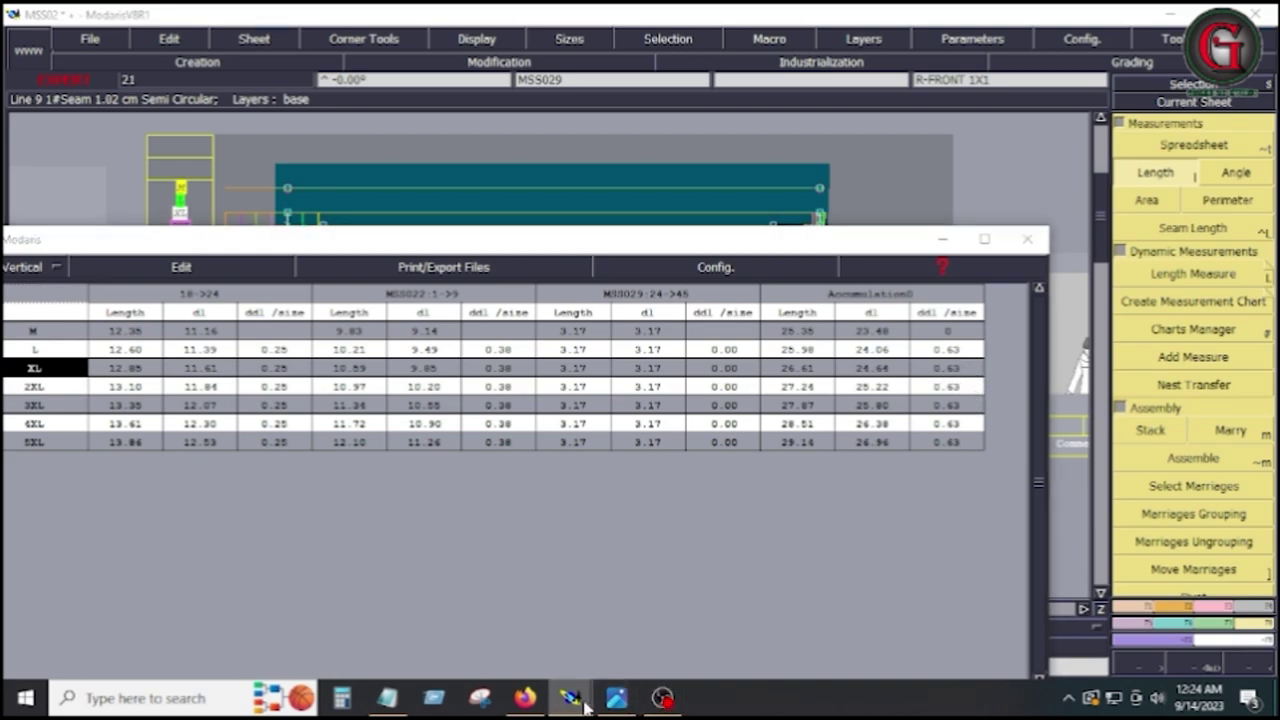
click(572, 546)
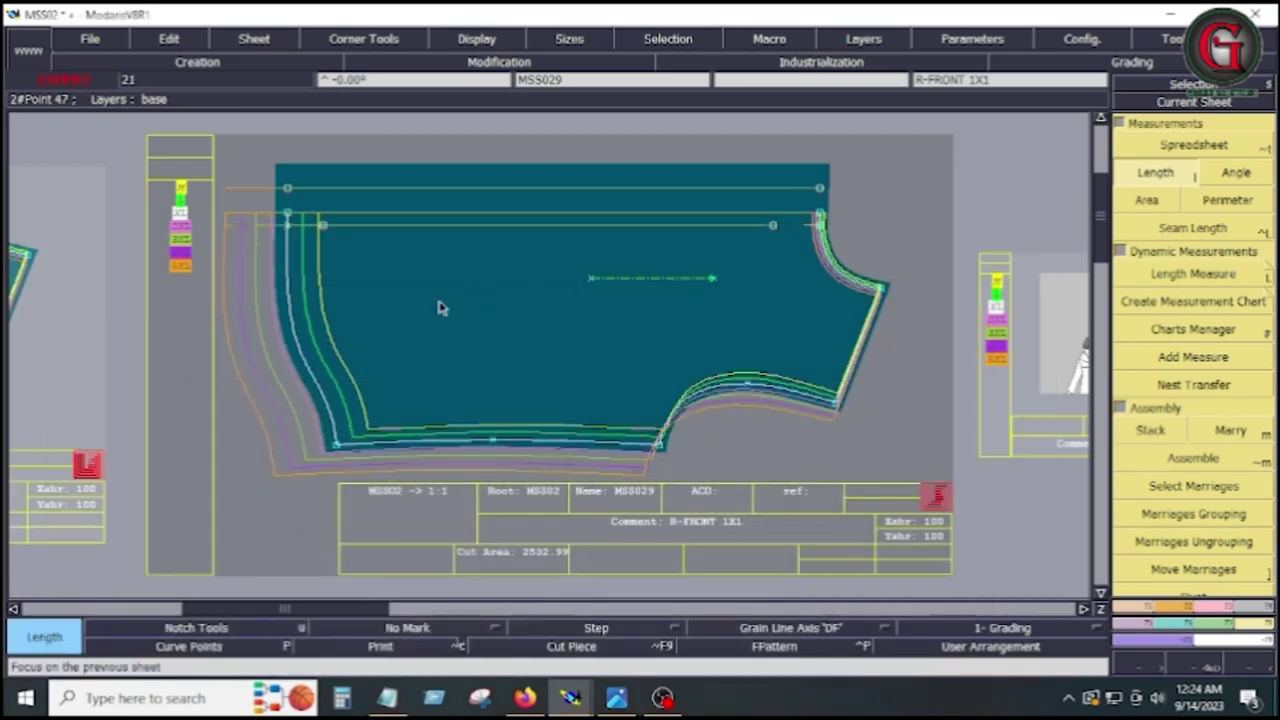
click(942, 239)
key(a)
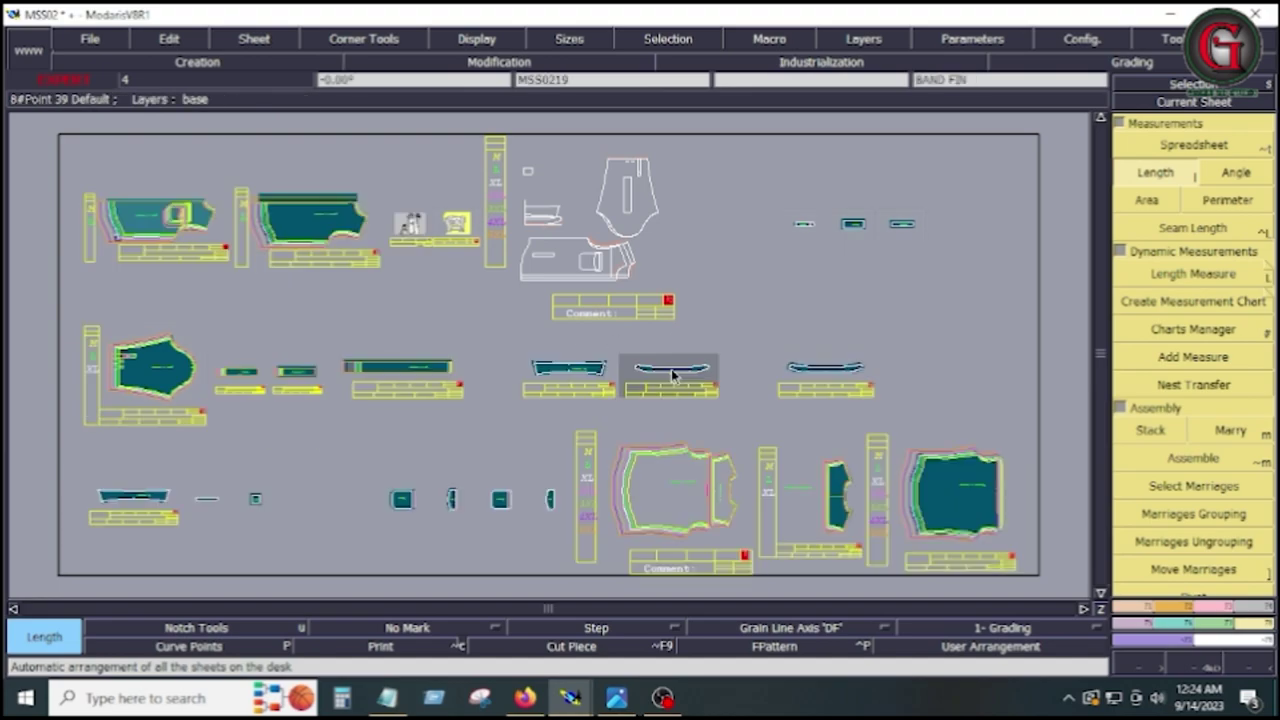
Maximize BAND FIN with all sizes selected and fill grading increments on its right end point
key(f)
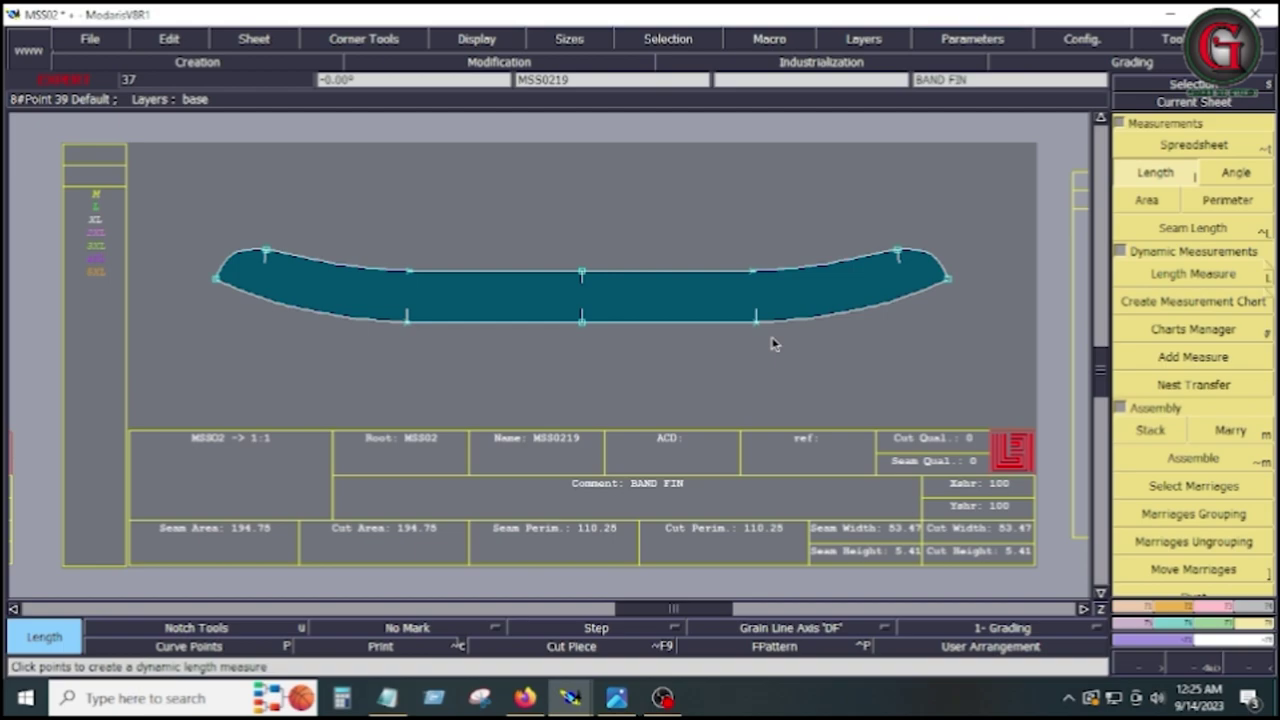
key(asterisk)
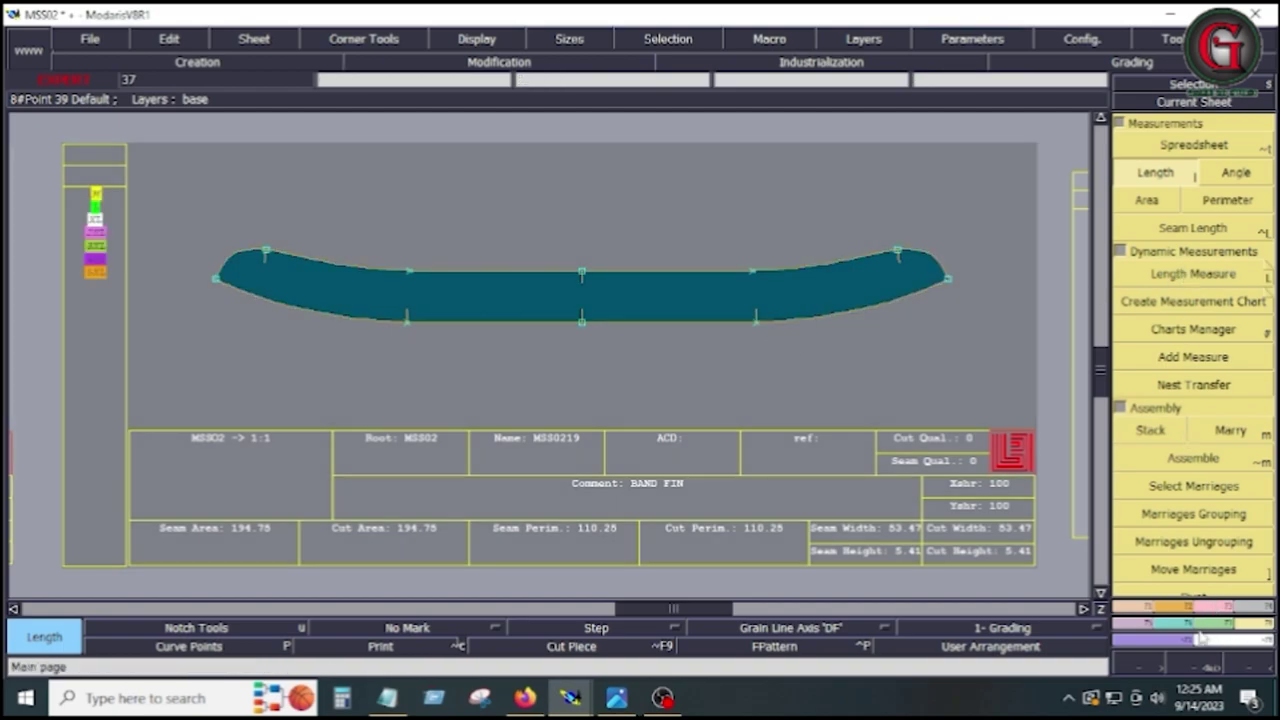
click(1195, 624)
click(1170, 147)
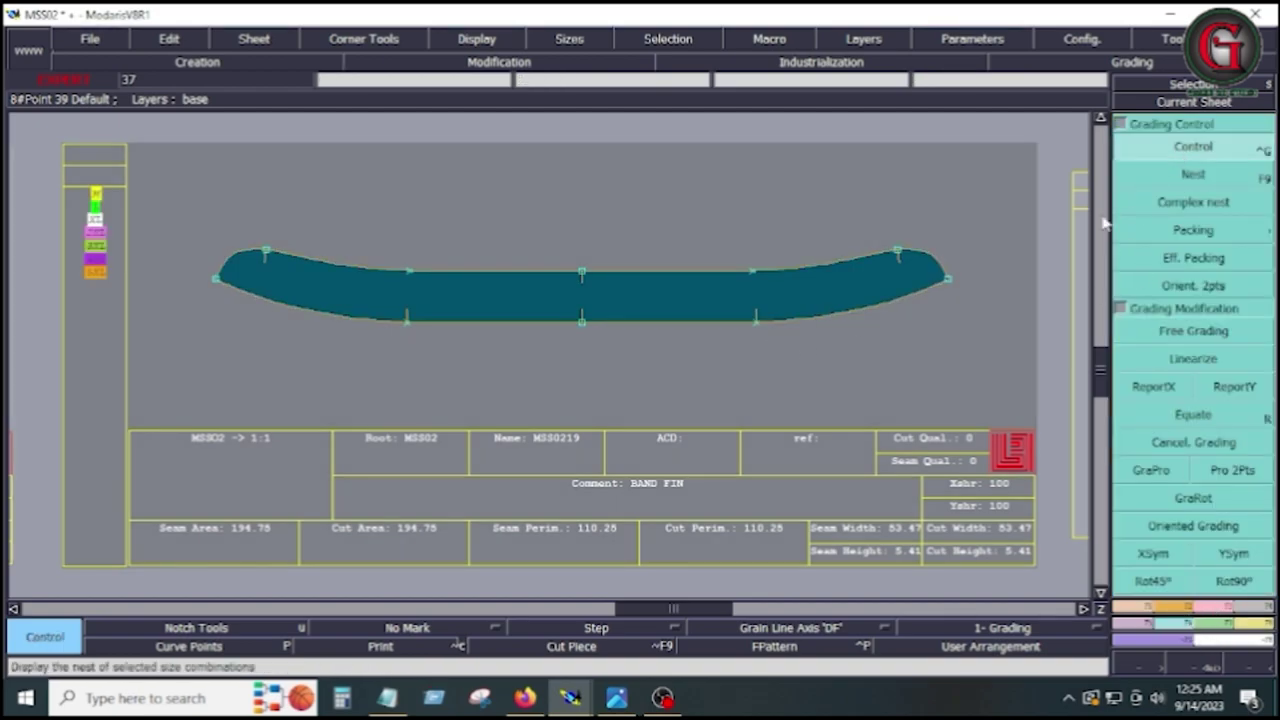
click(949, 282)
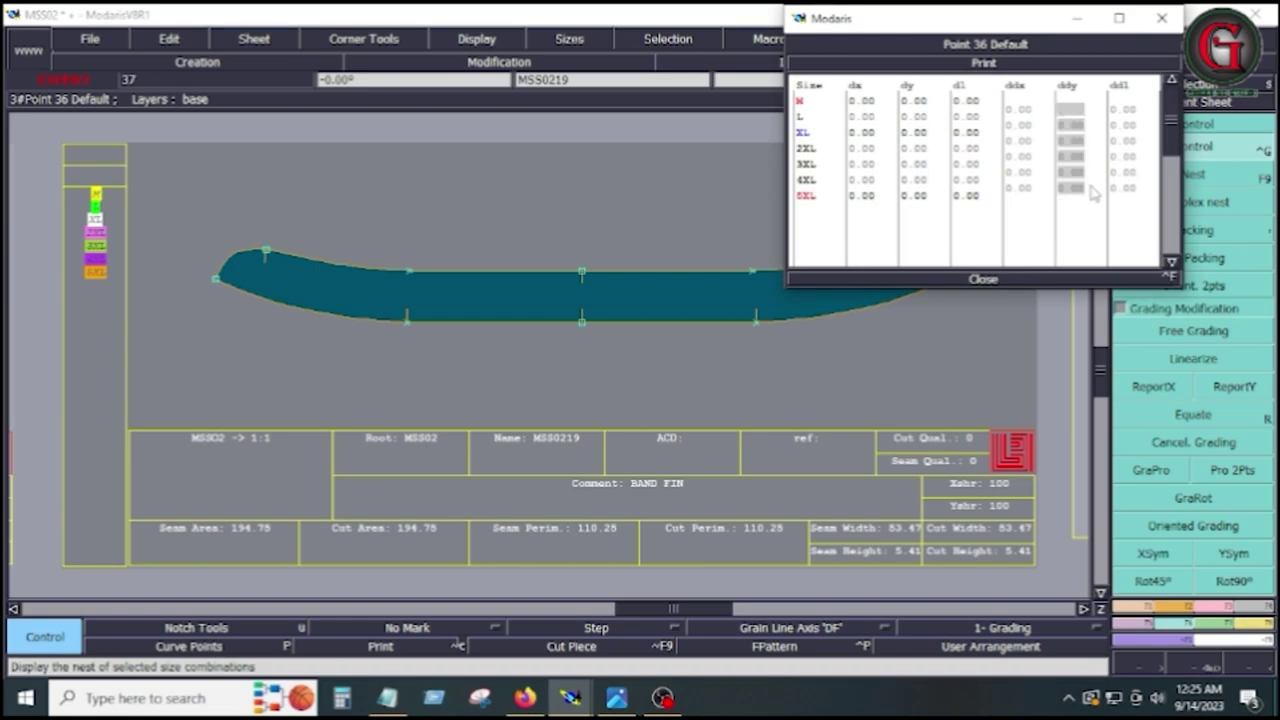
key(Return)
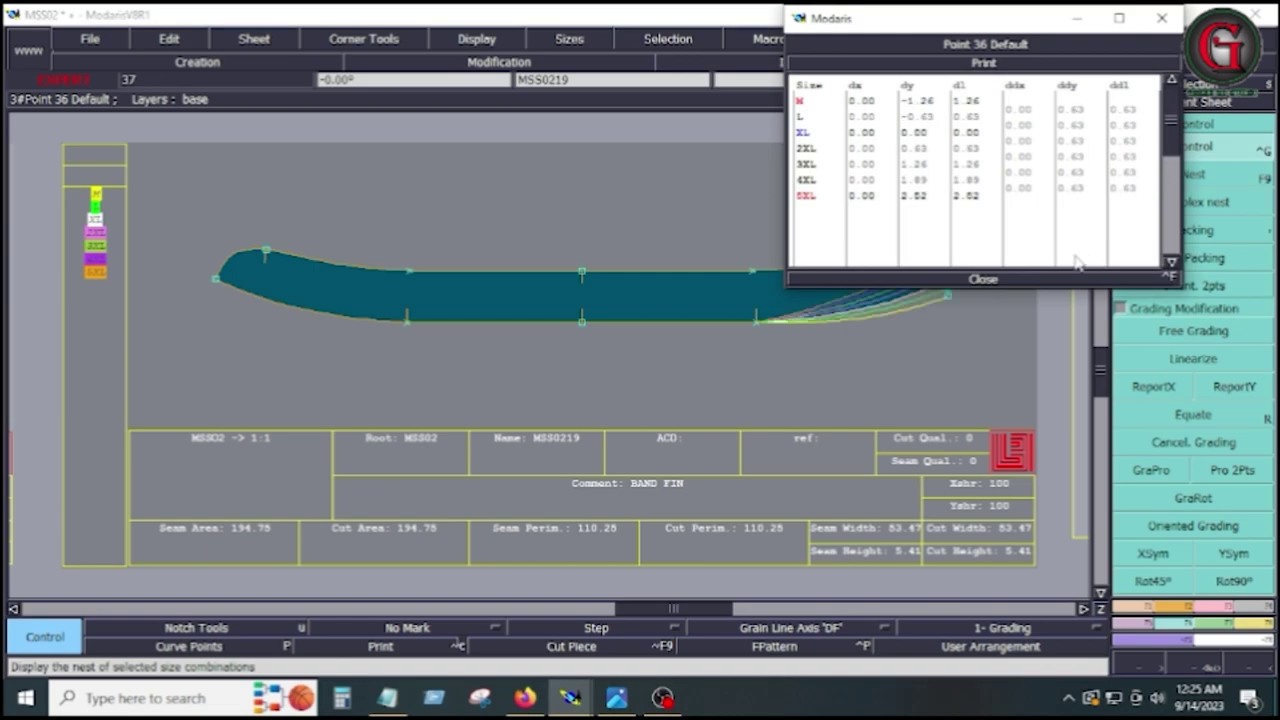
click(983, 279)
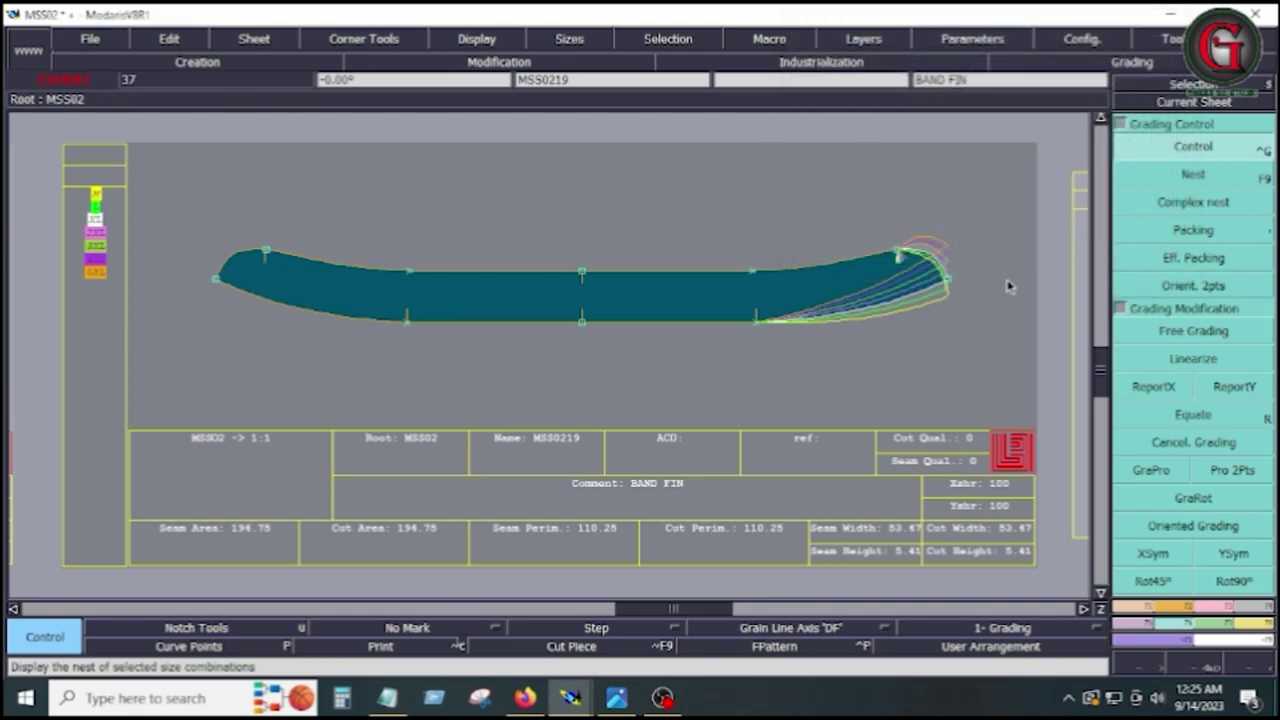
Remove the wrong grading and fill Point 36's dda horizontal steps for M to 5XL
click(1200, 174)
click(1020, 275)
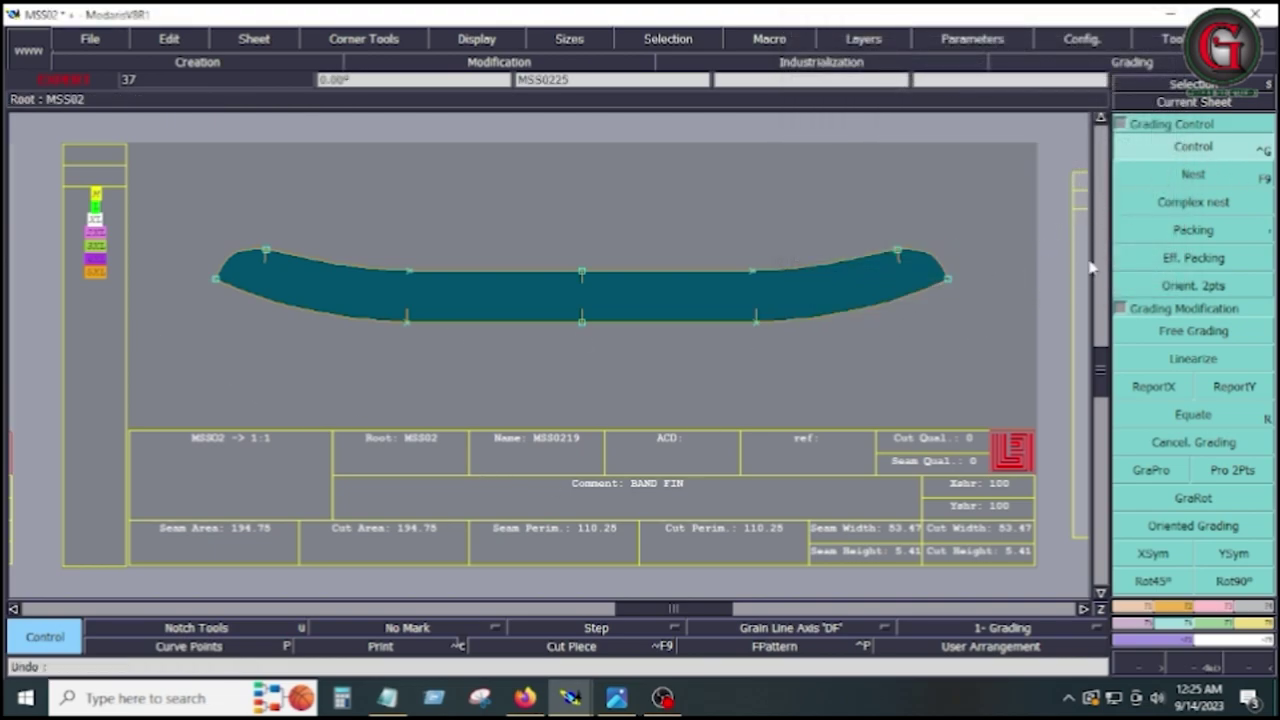
click(948, 282)
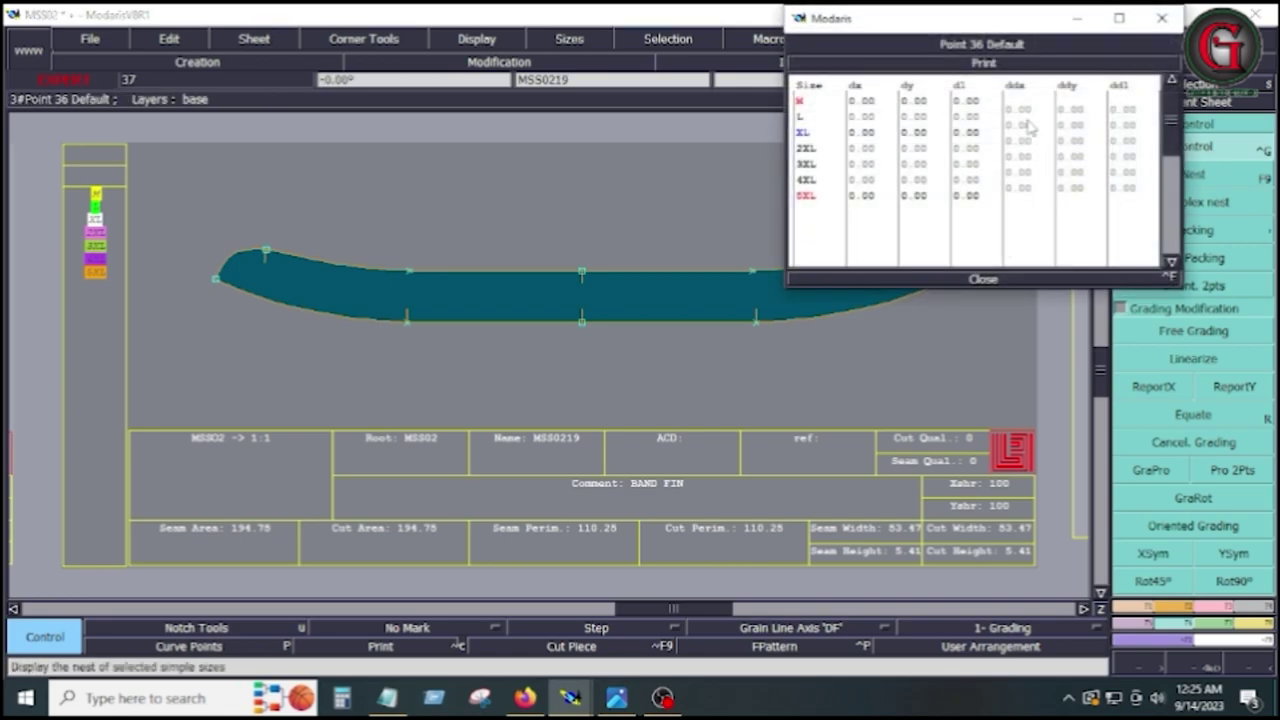
drag(1027, 118, 1032, 200)
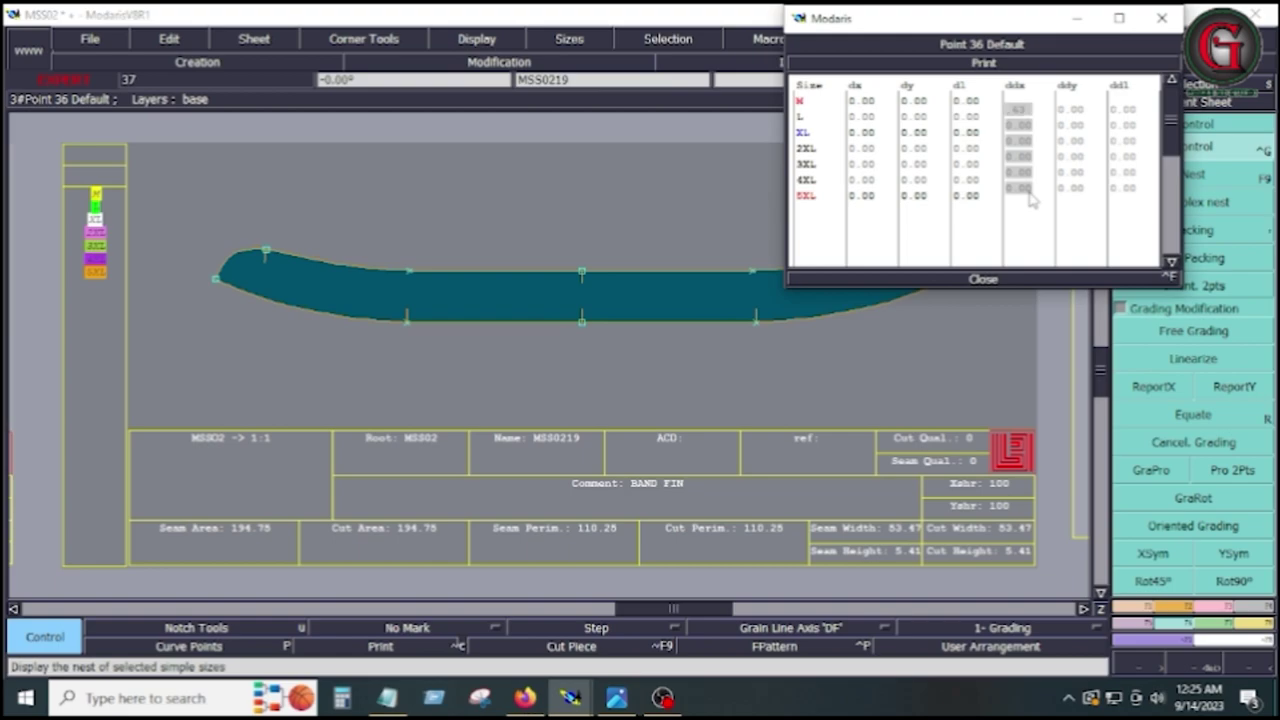
key(Return)
click(981, 279)
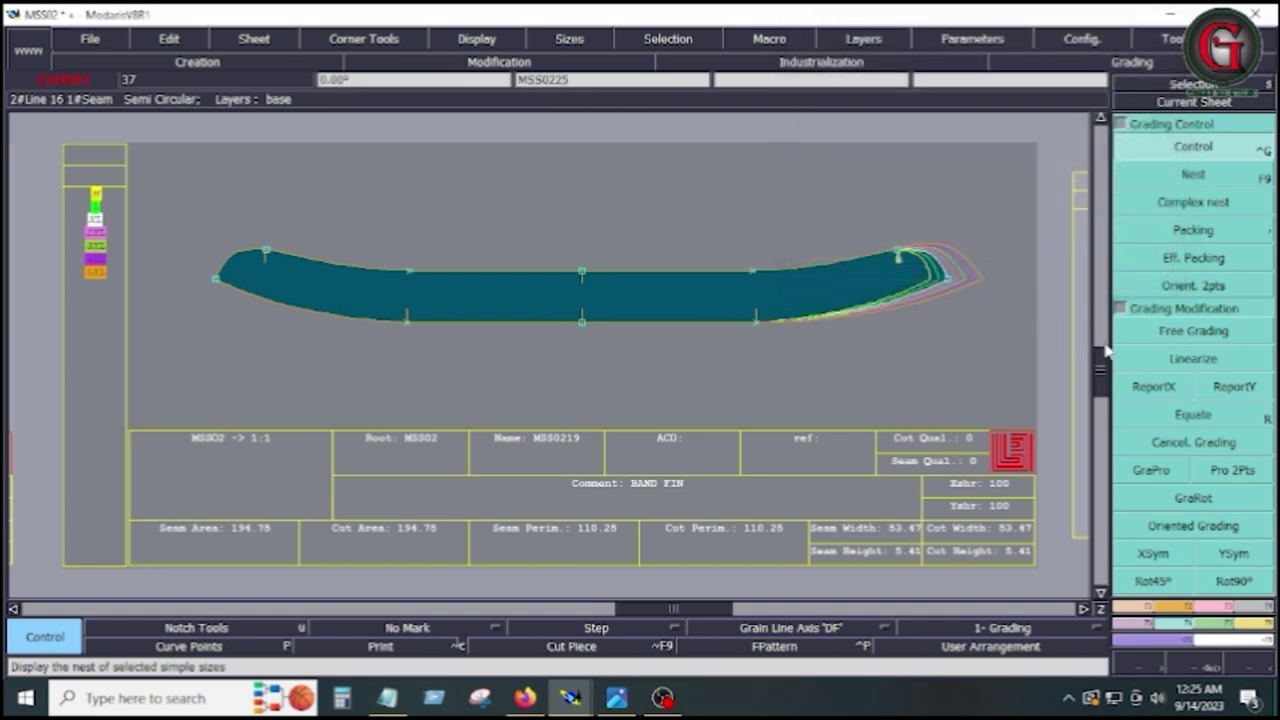
Equate the right end grading onto BAND FIN's left end and mirror it with YSym
click(1188, 414)
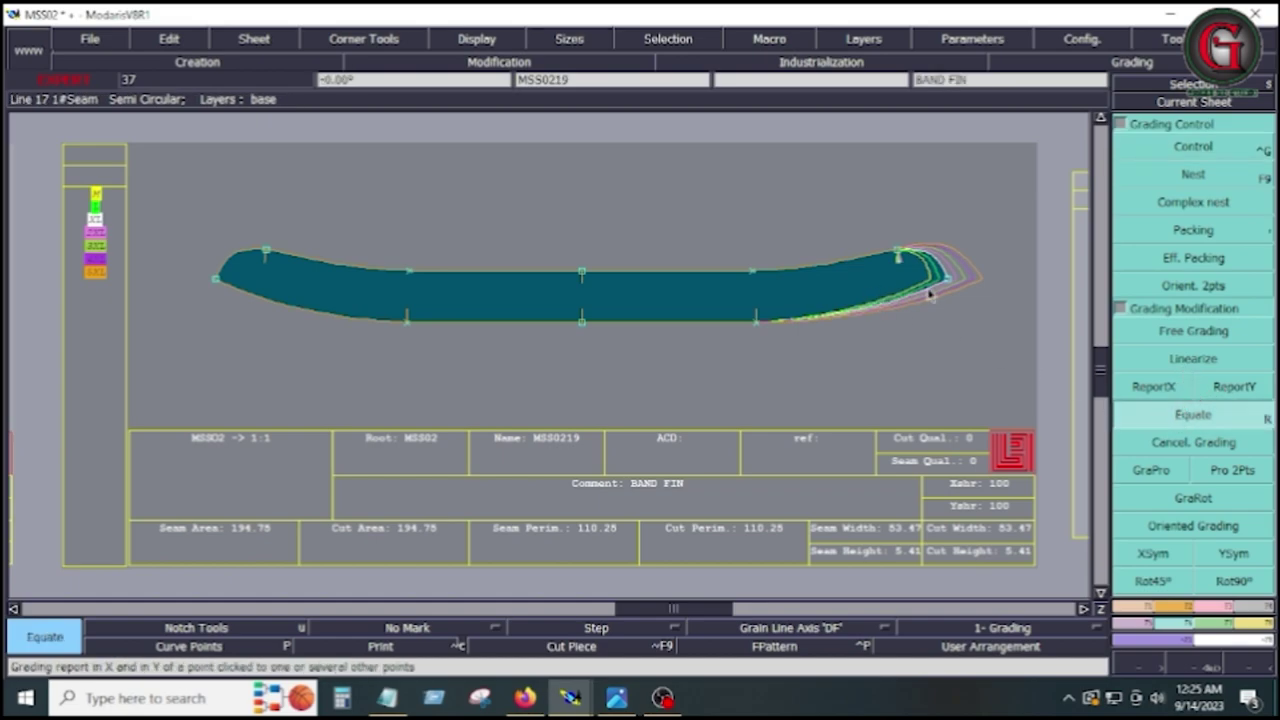
click(214, 284)
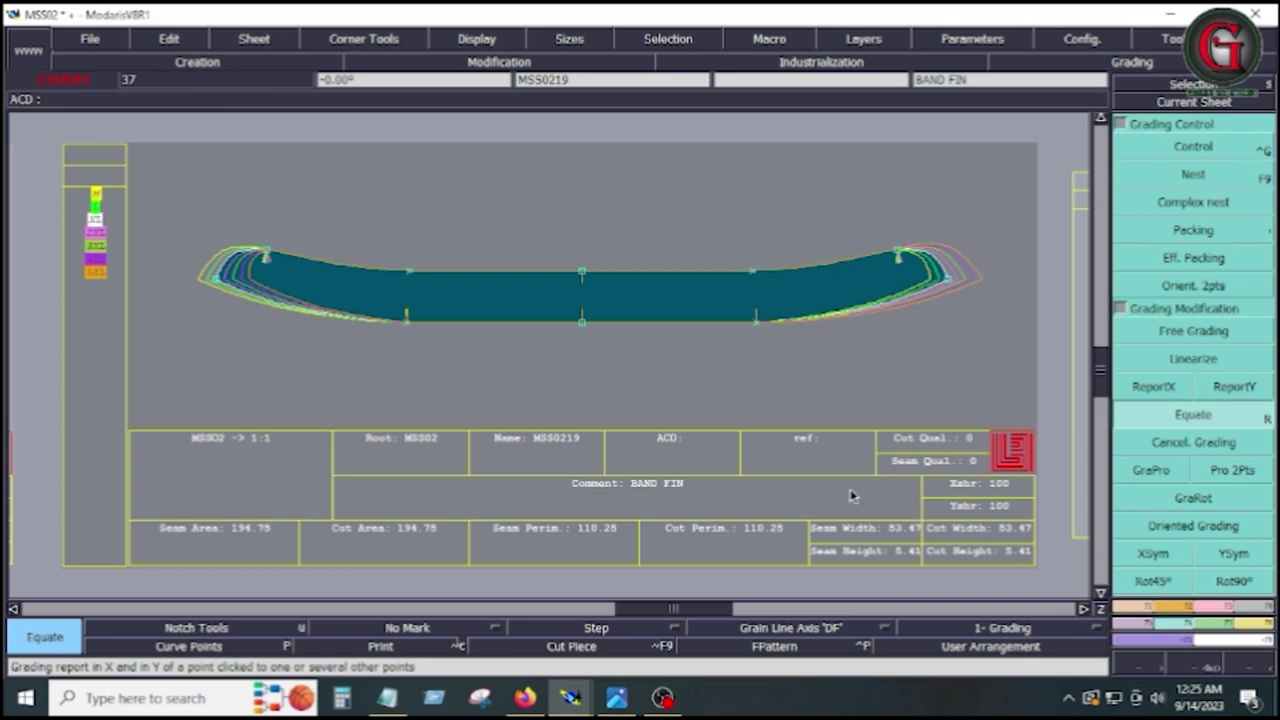
click(1247, 566)
click(226, 288)
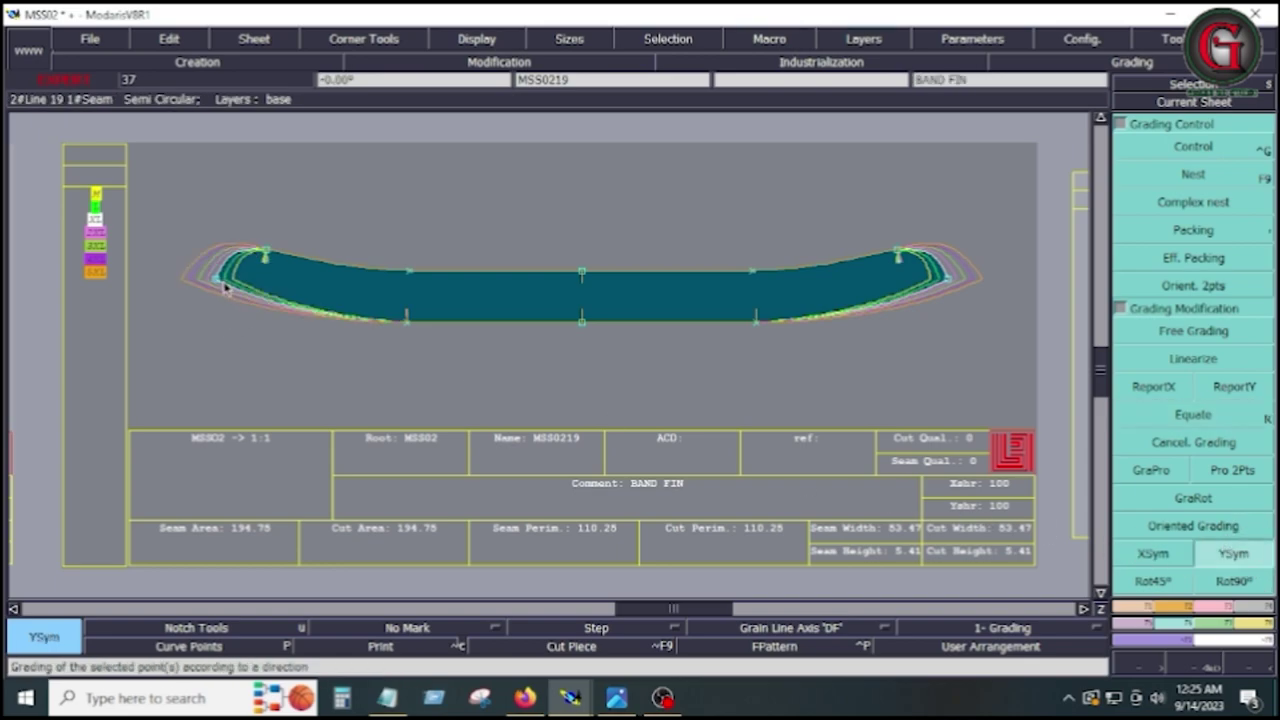
Spread grading proportionally along the top and bottom edges between centre and end points with GraPro
click(1172, 475)
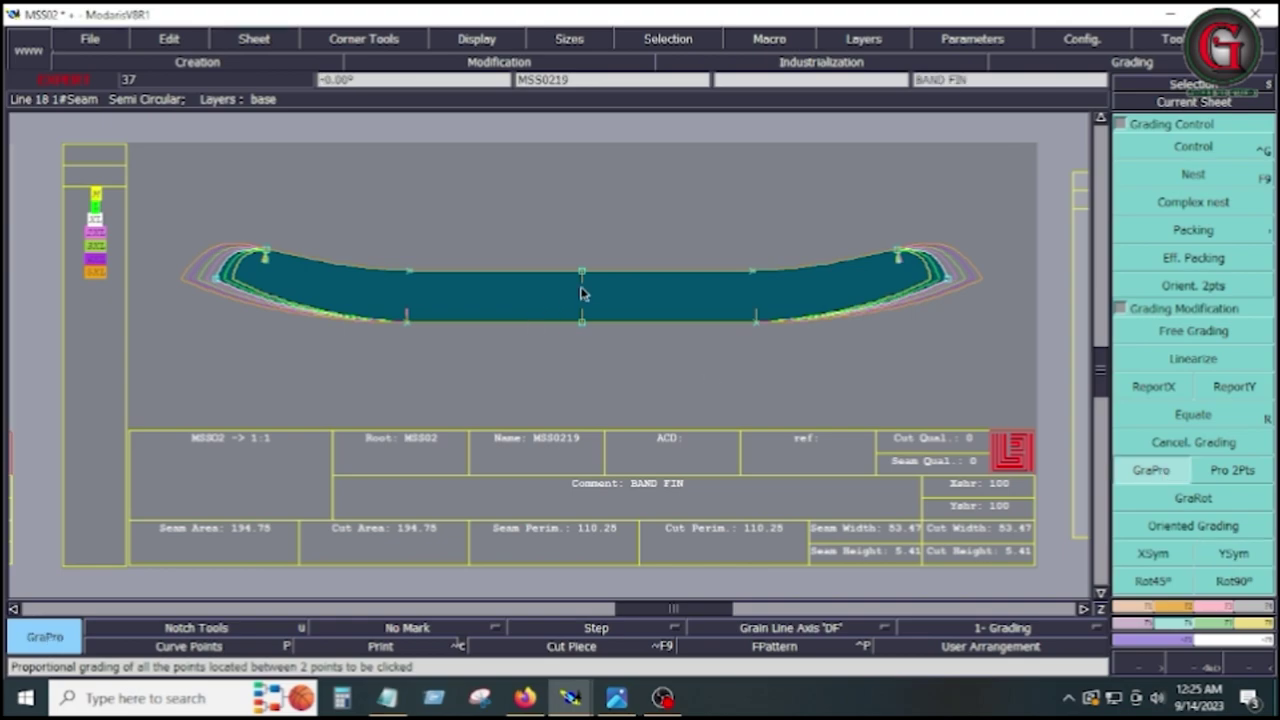
click(582, 271)
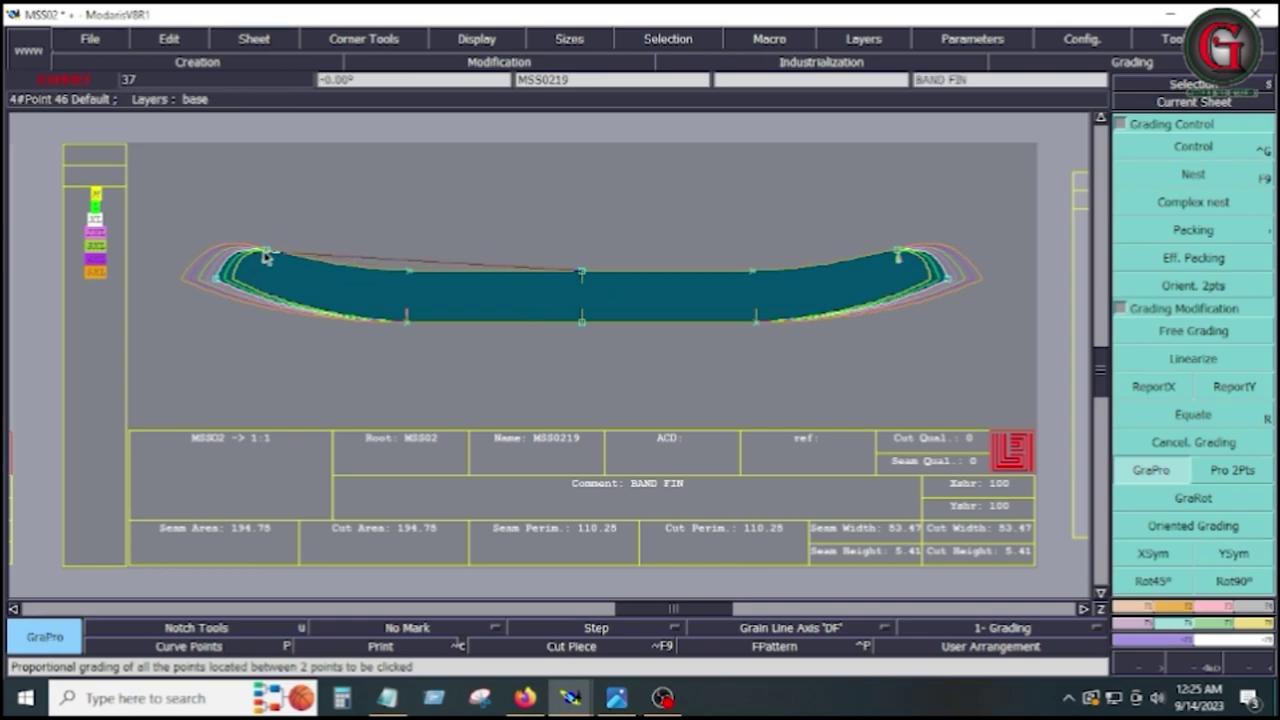
click(265, 255)
click(581, 273)
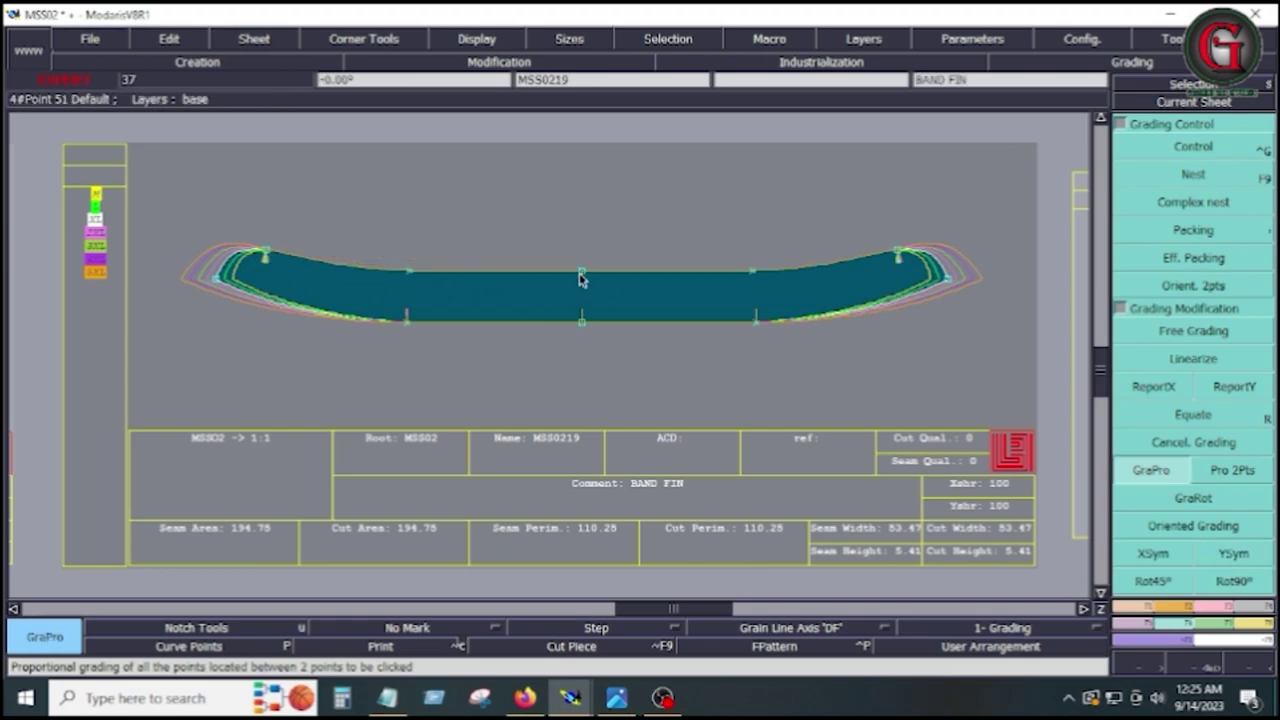
click(218, 283)
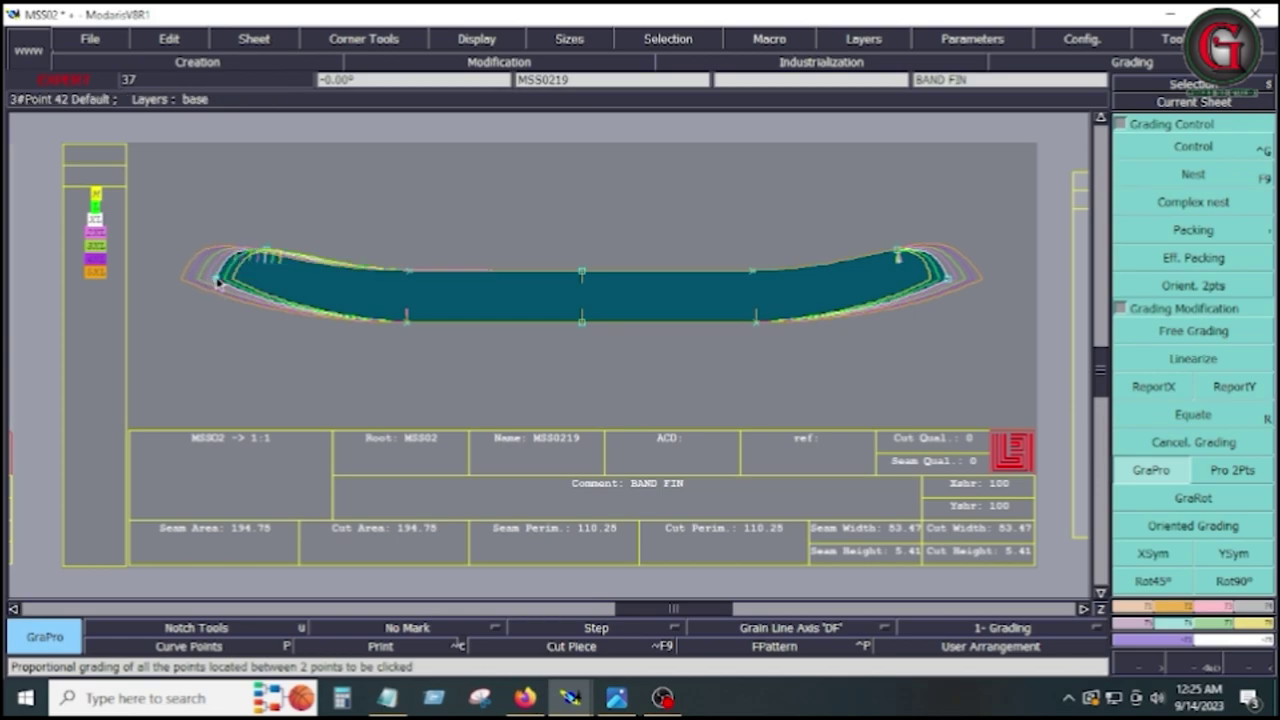
click(581, 321)
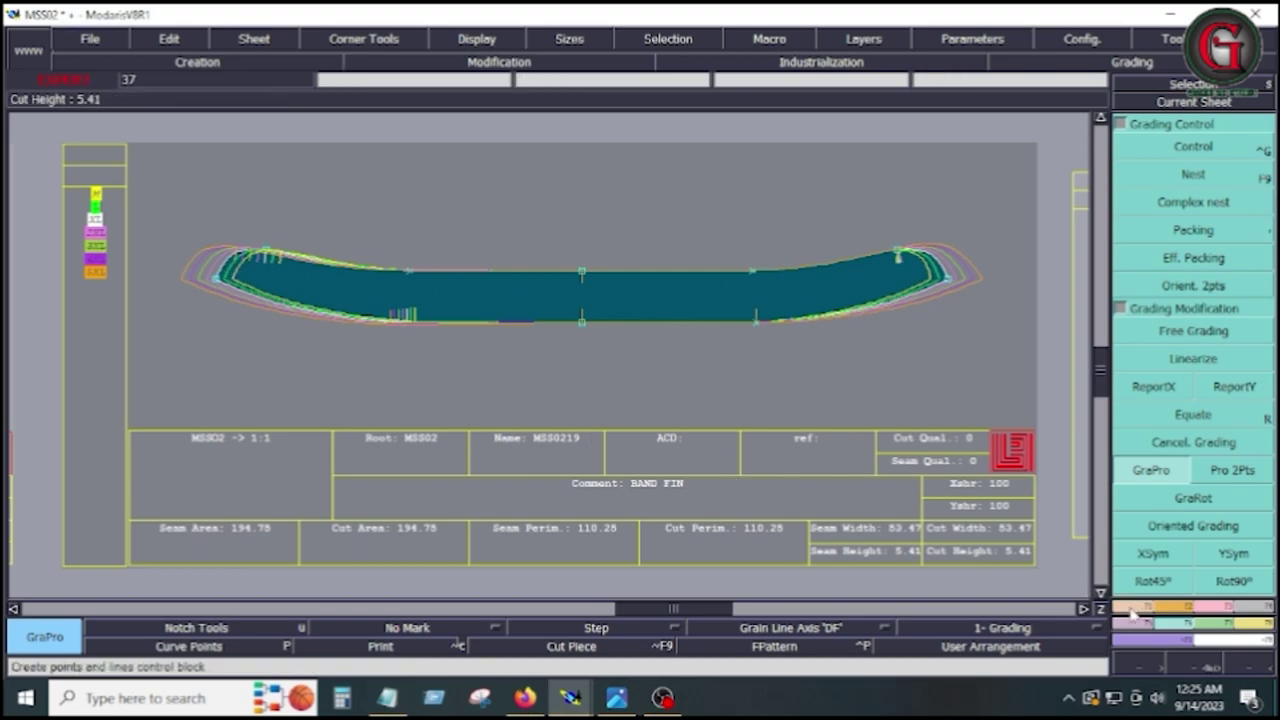
Measure the BAND FIN bottom edge and view its MSS0219 column, 25.96 to 29.60 cm
click(1253, 623)
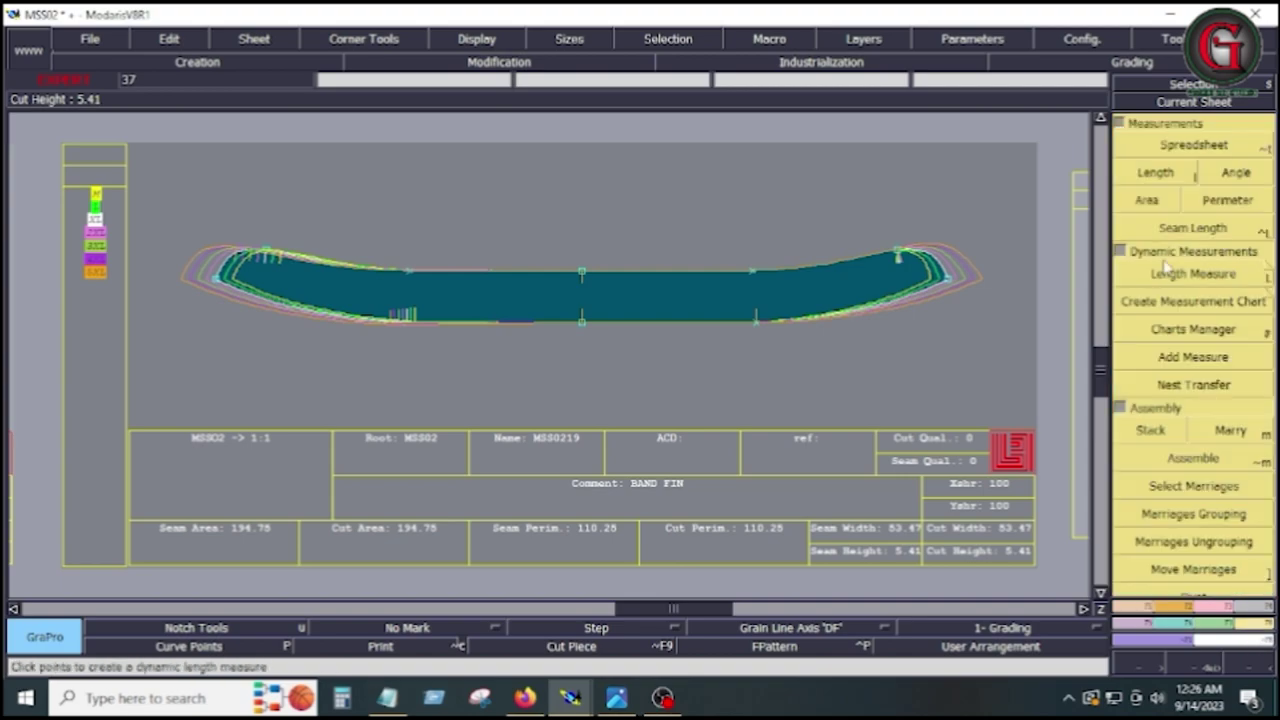
click(1155, 172)
click(580, 326)
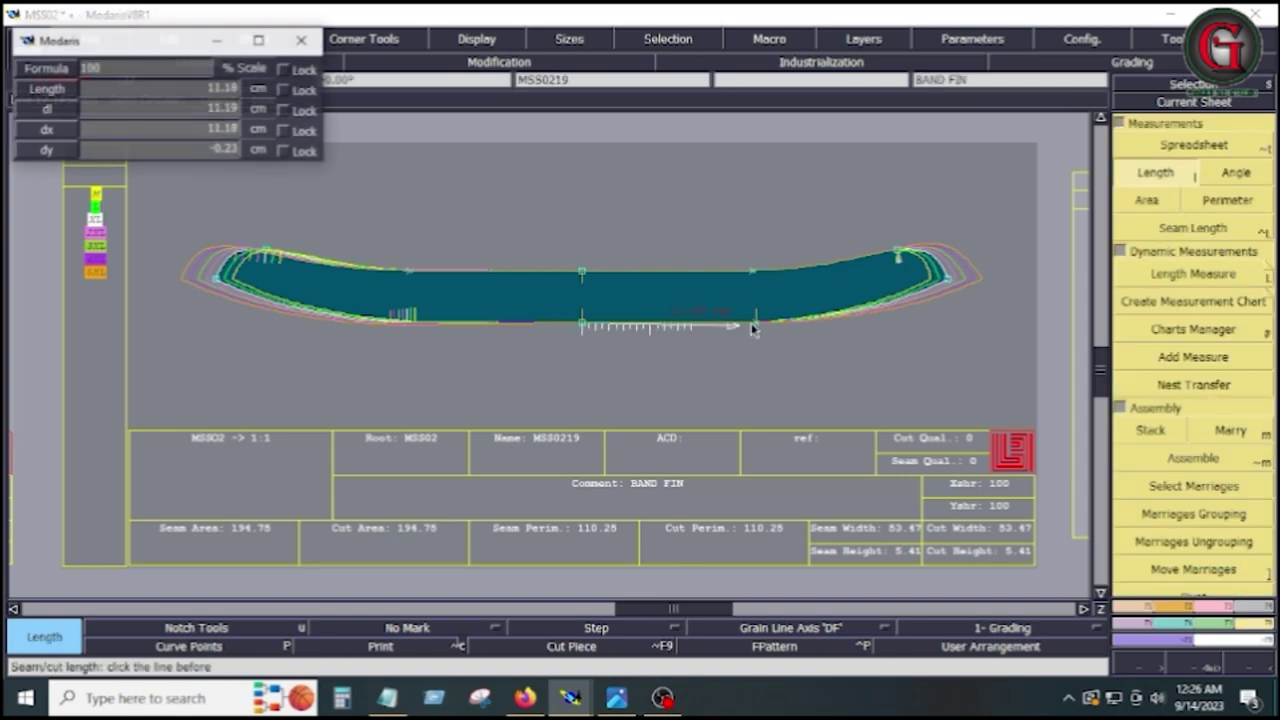
click(950, 285)
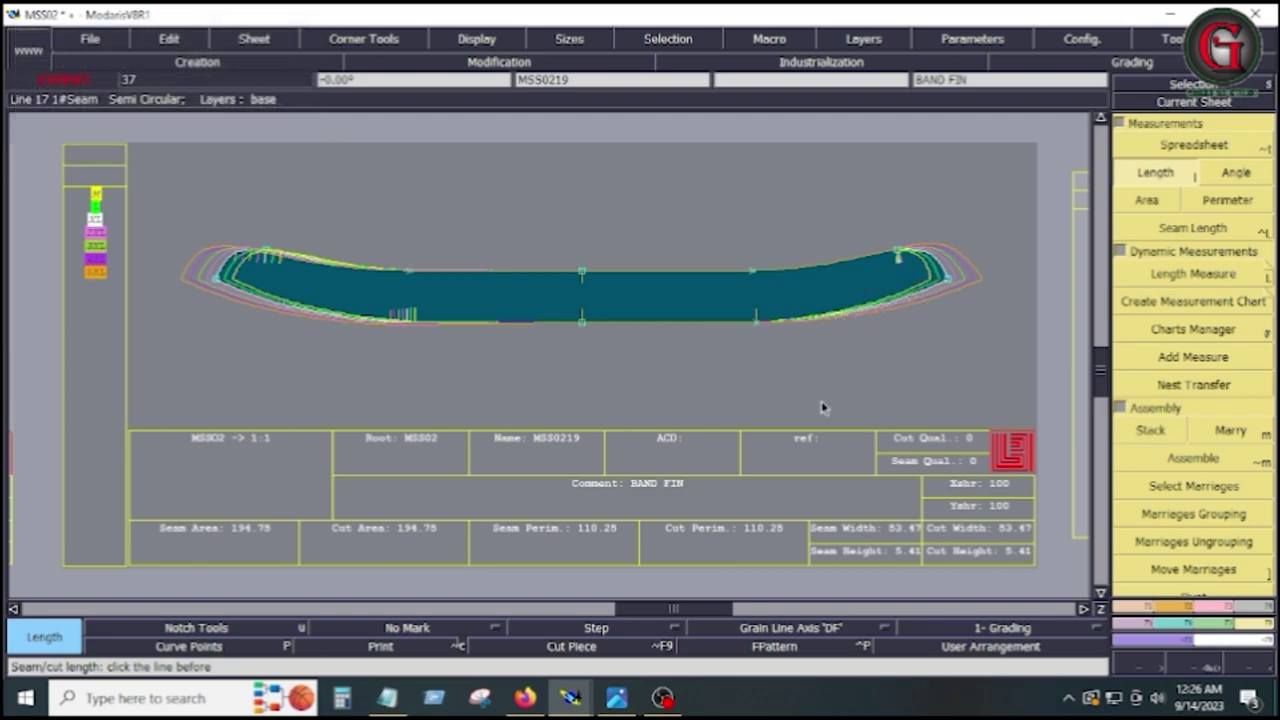
mouse_move(570, 698)
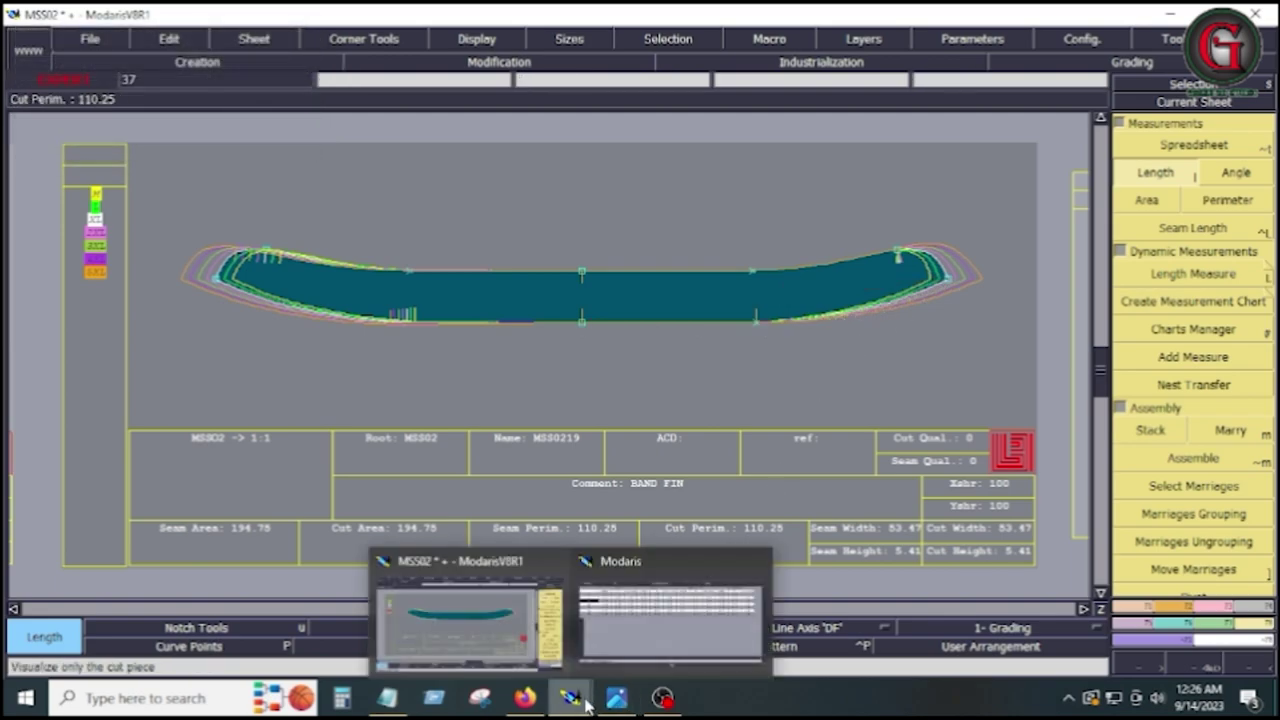
click(646, 638)
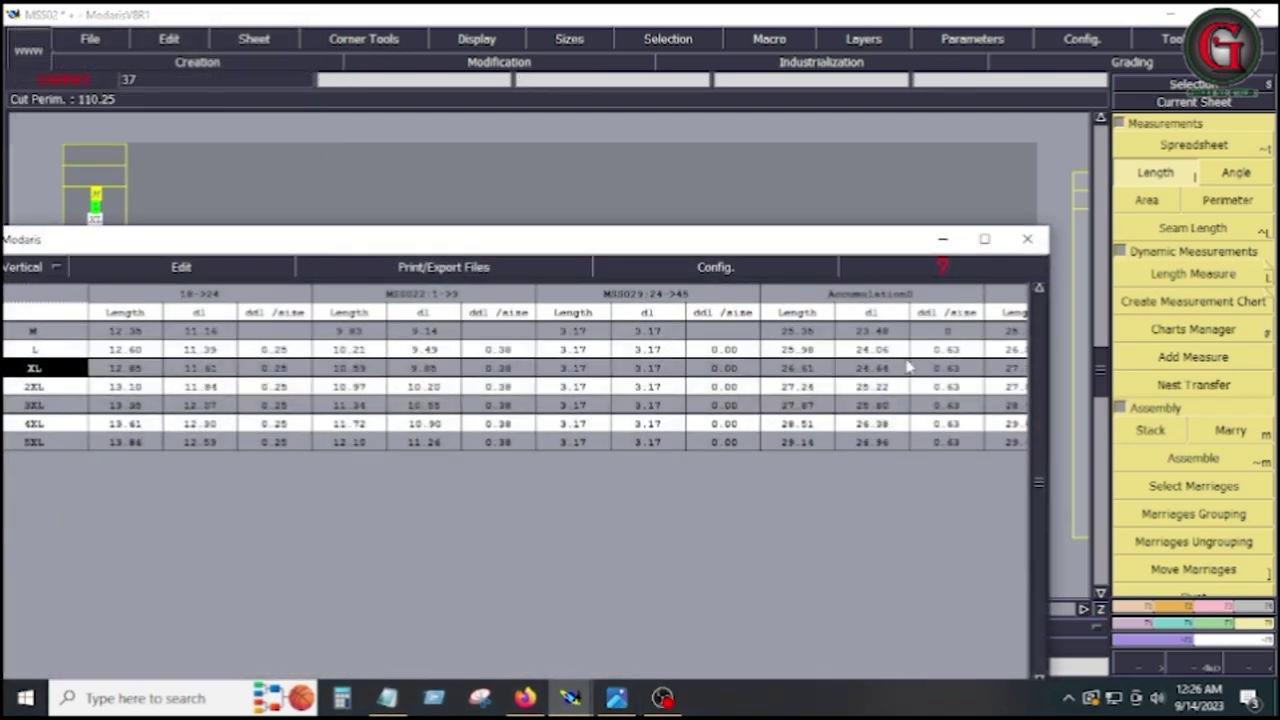
drag(851, 236, 844, 143)
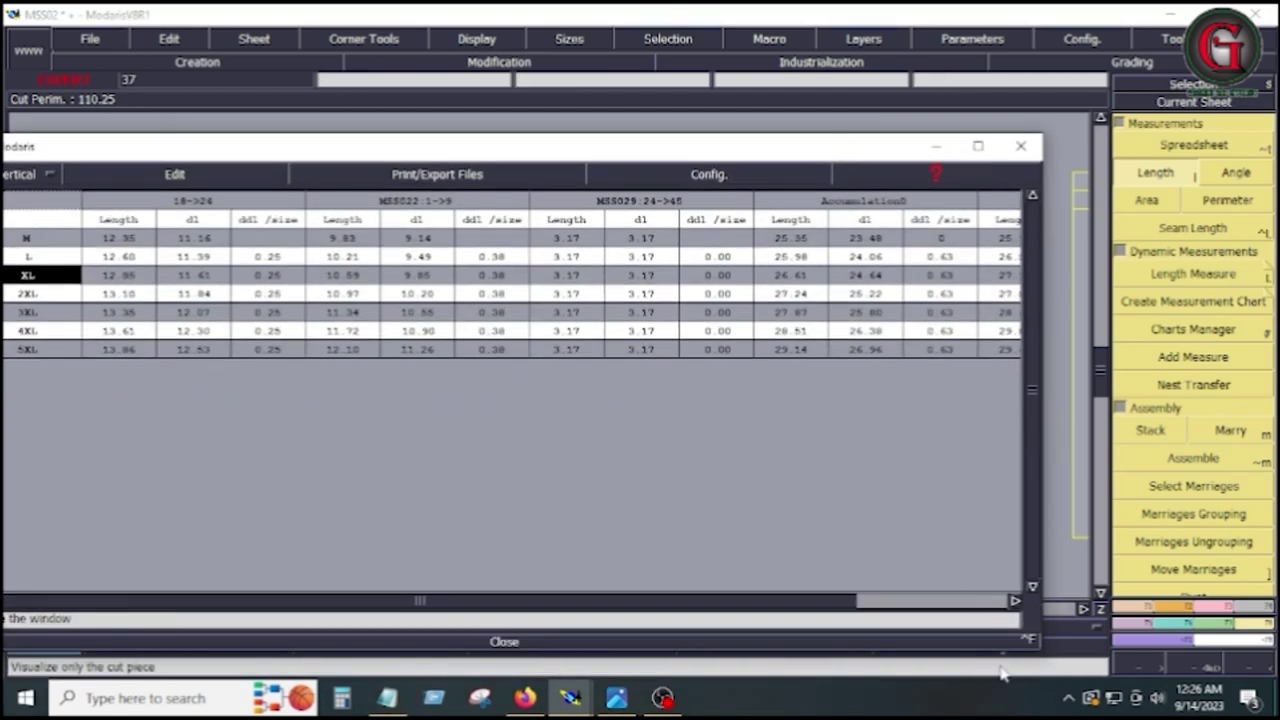
click(1014, 603)
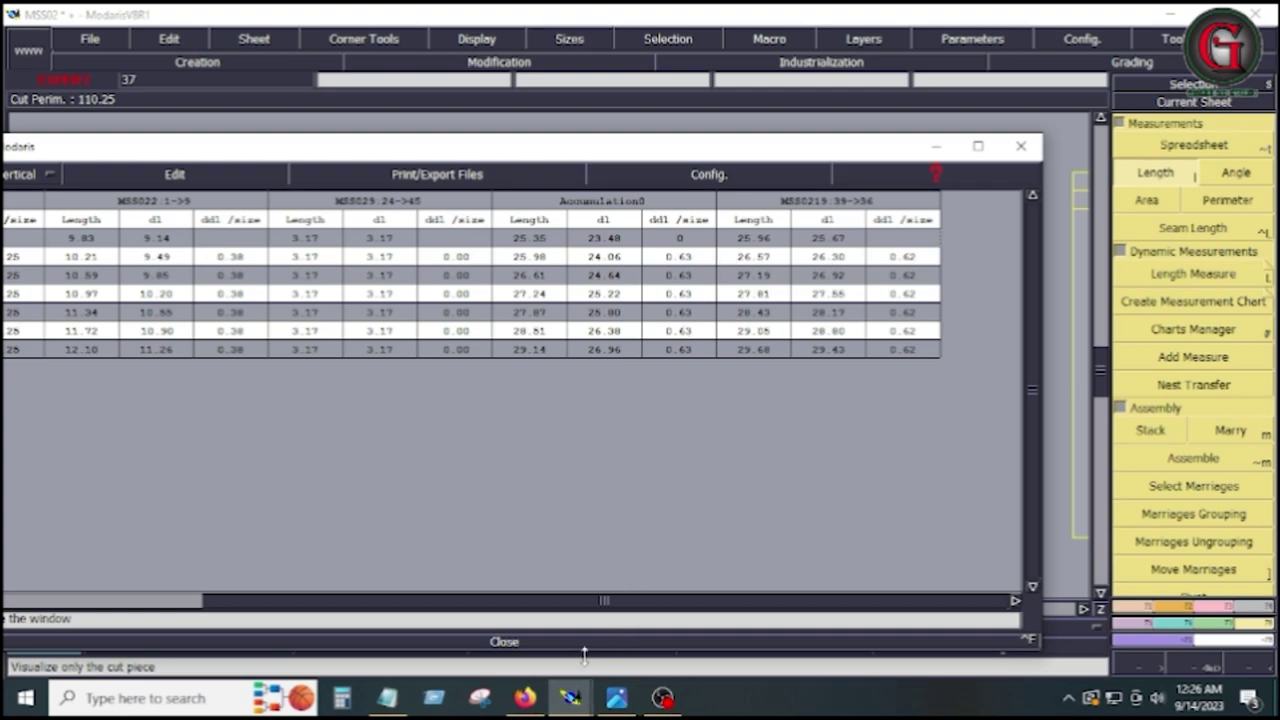
Close the measurement chart, auto-arrange all sheets, and grade the right-hand band sheet proportionally with GraPro
click(508, 642)
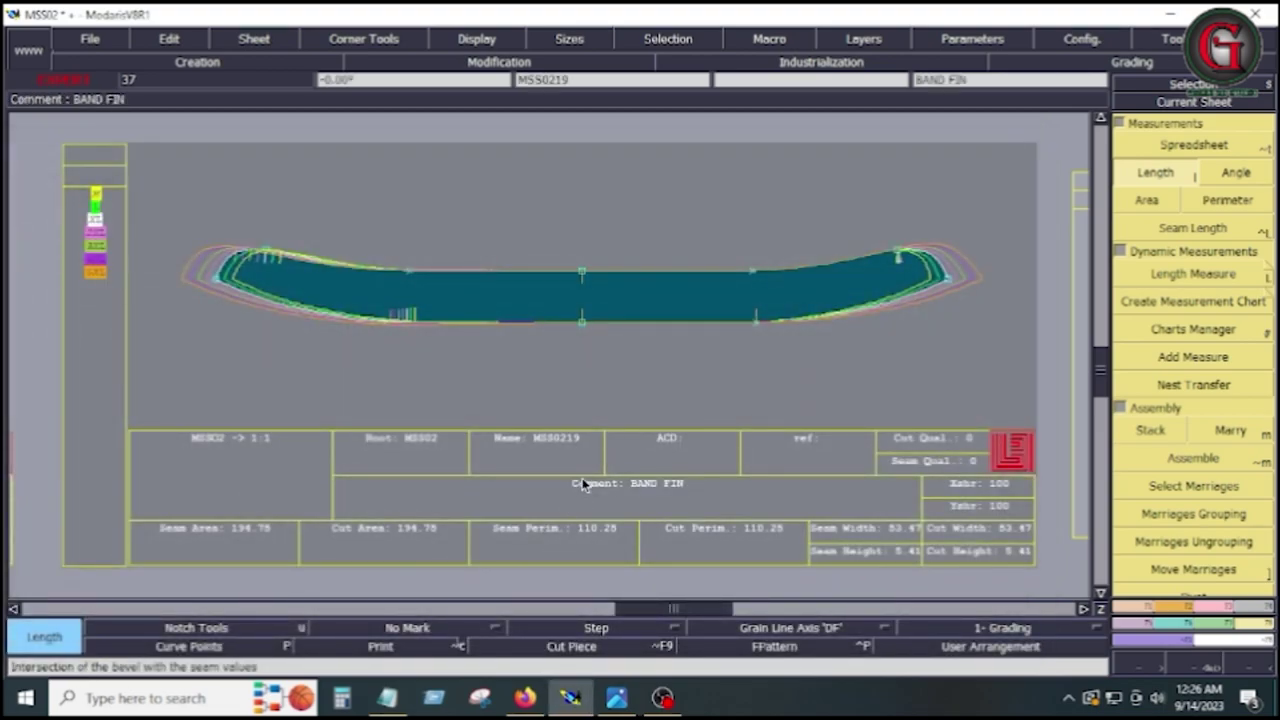
key(ctrl+a)
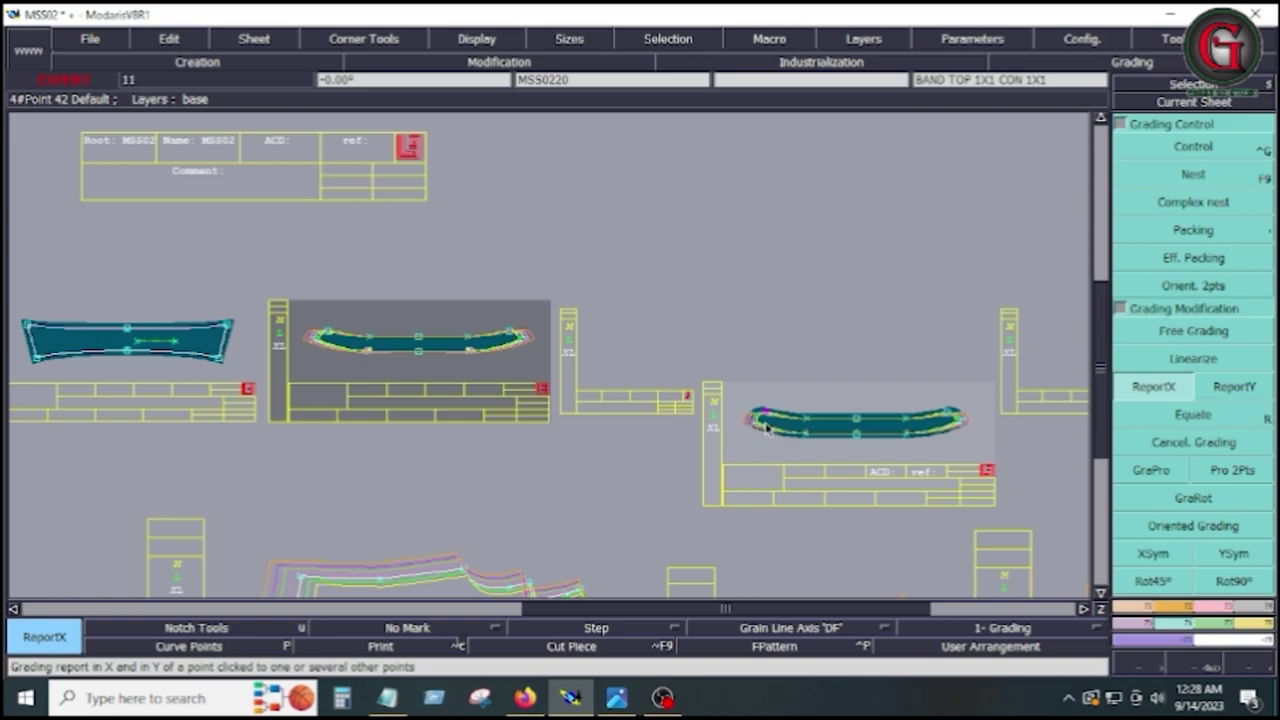
click(1151, 470)
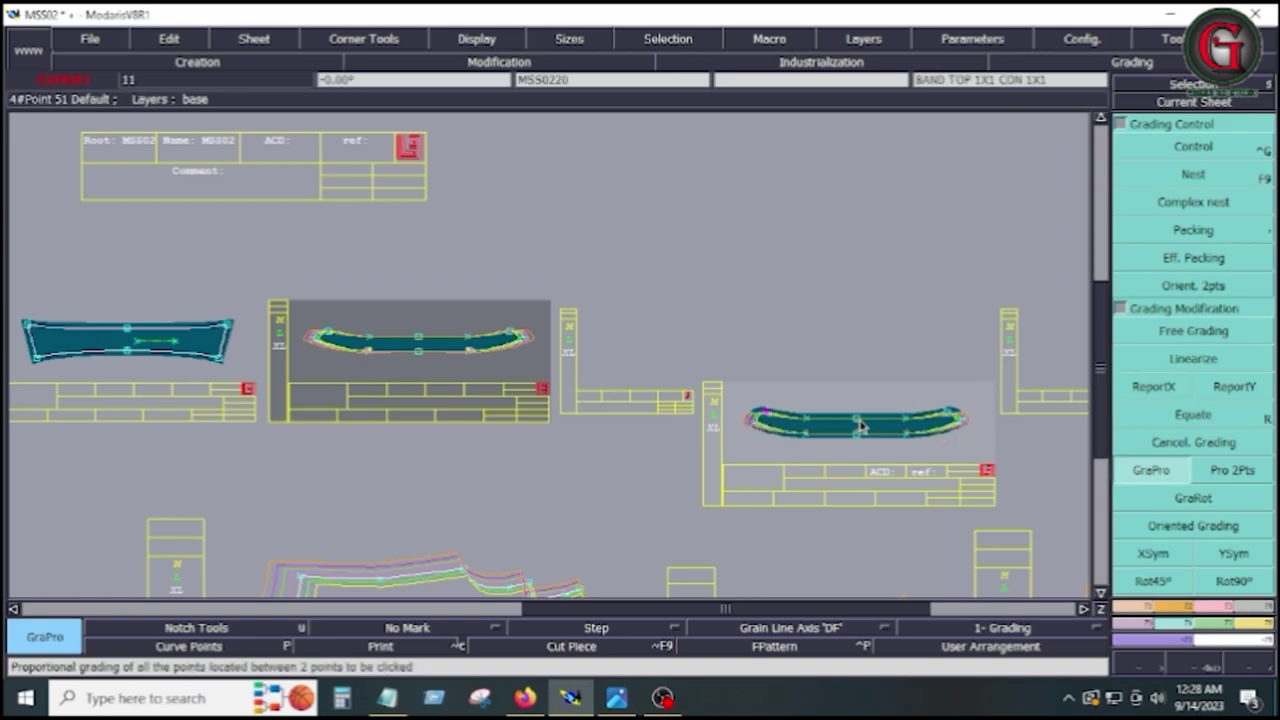
click(772, 466)
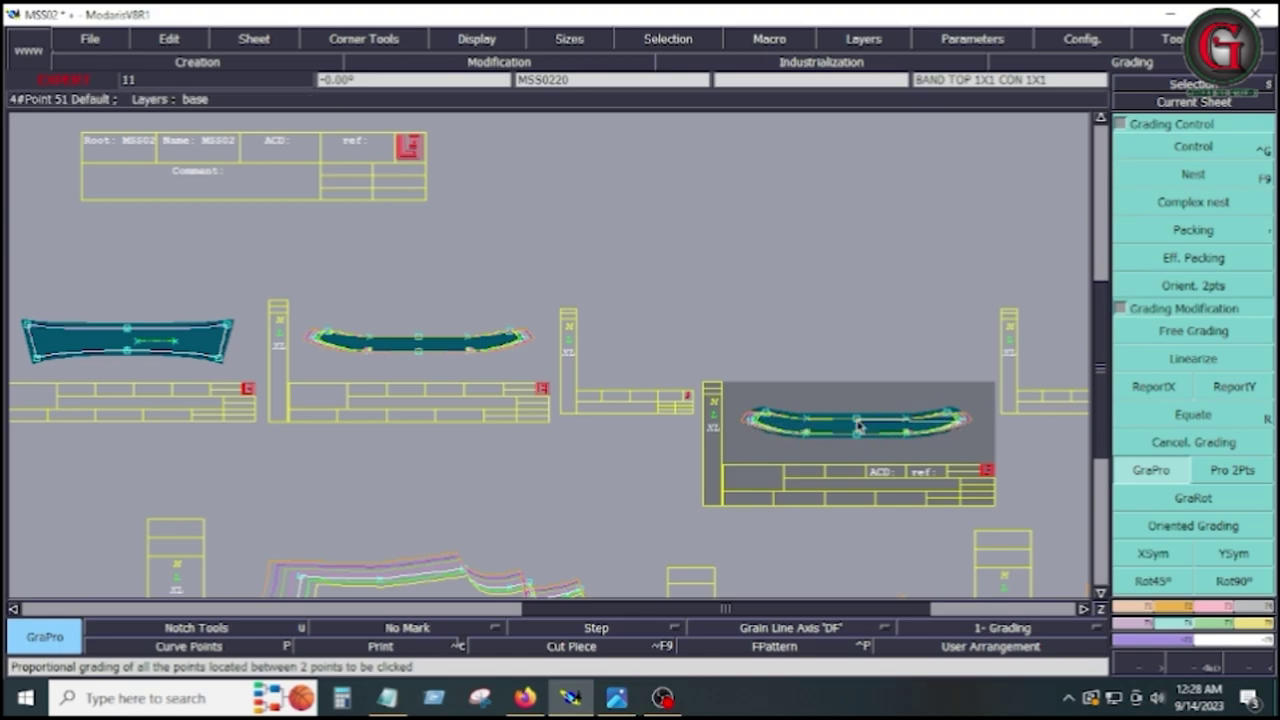
Zoom into the lower-left pieces and show the size nest and all-size curves on the collar and trim sheets
key(z)
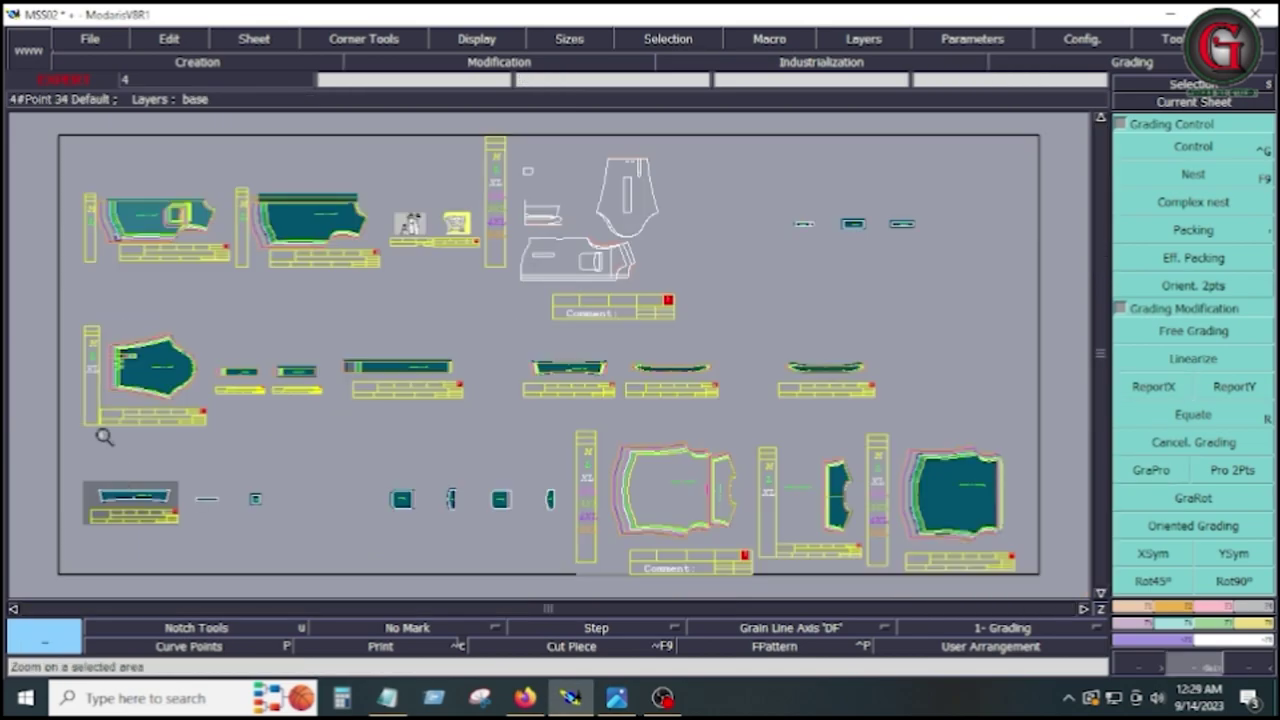
drag(49, 343, 609, 543)
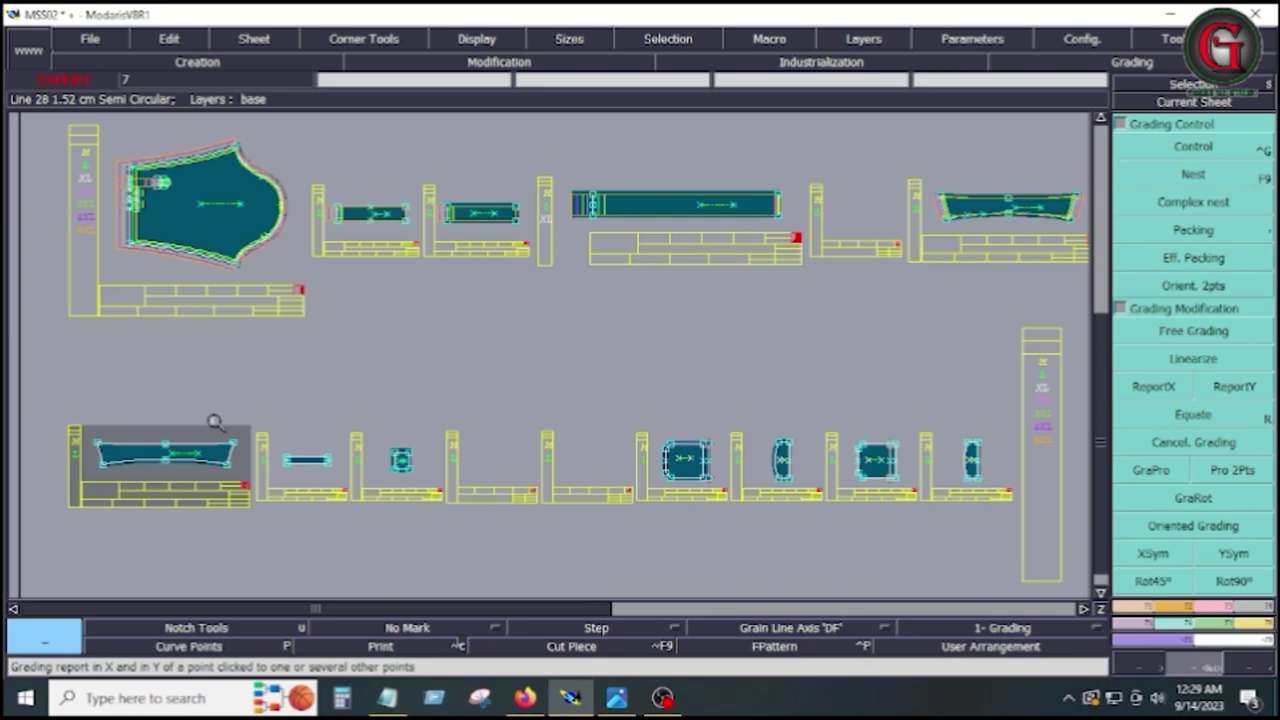
click(1155, 388)
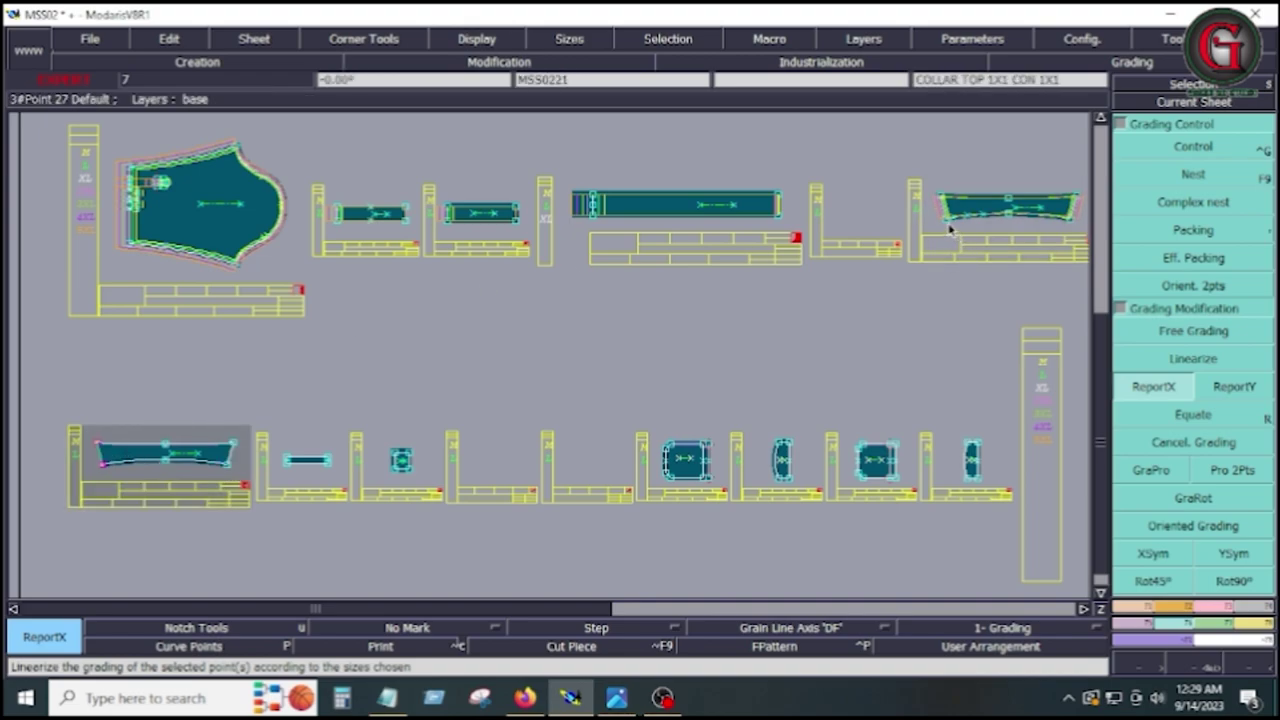
click(105, 468)
key(F9)
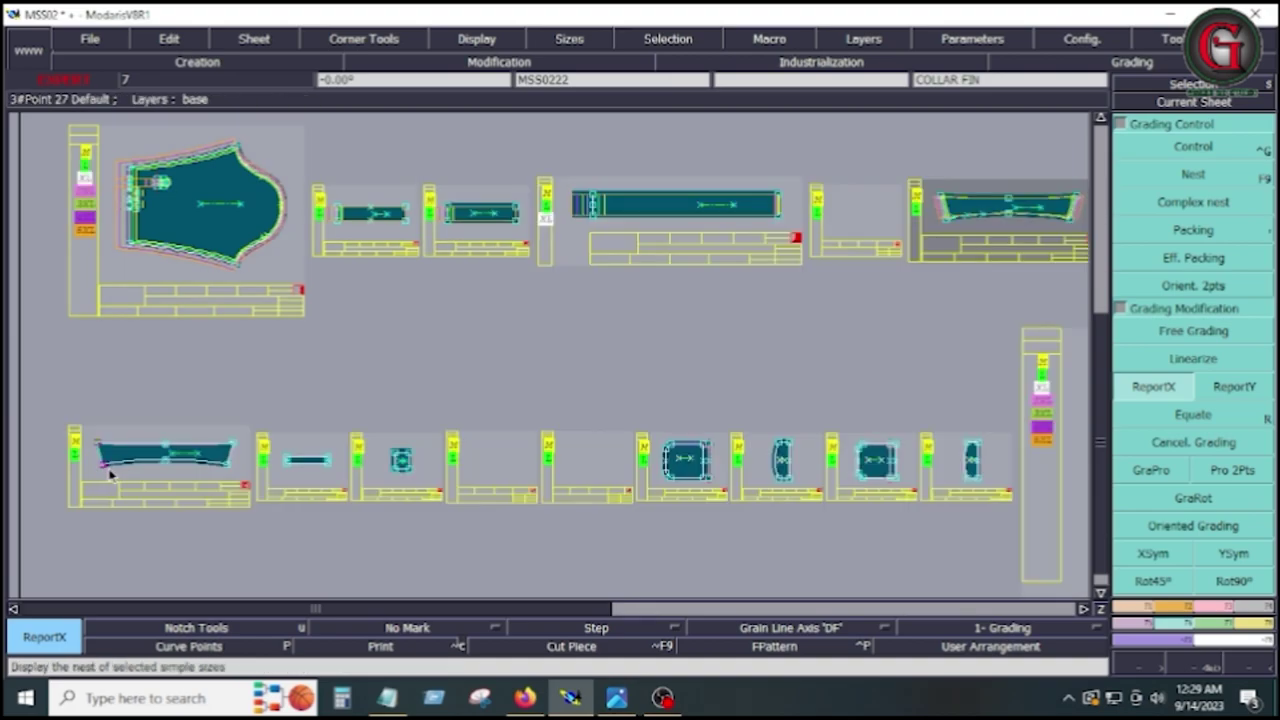
click(153, 478)
key(F8)
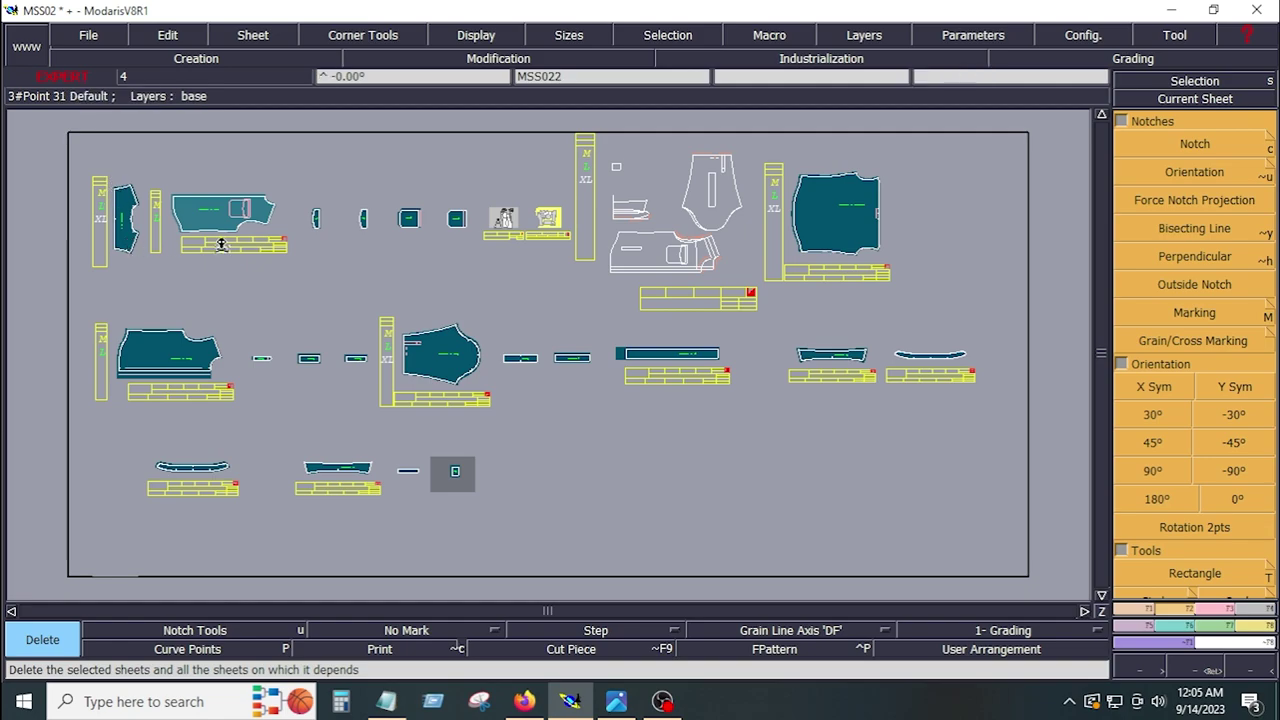
Marry the yoke onto the back piece's right edge using two matching points on each
click(1256, 634)
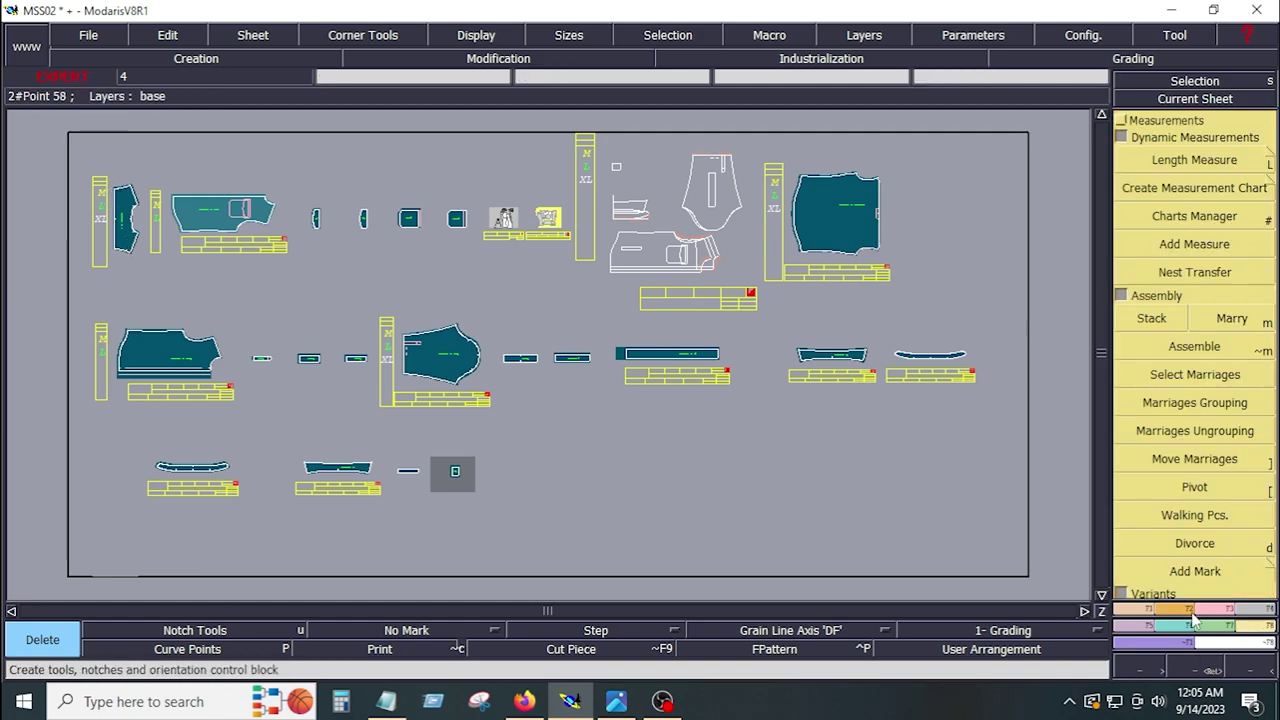
click(1232, 318)
click(1133, 344)
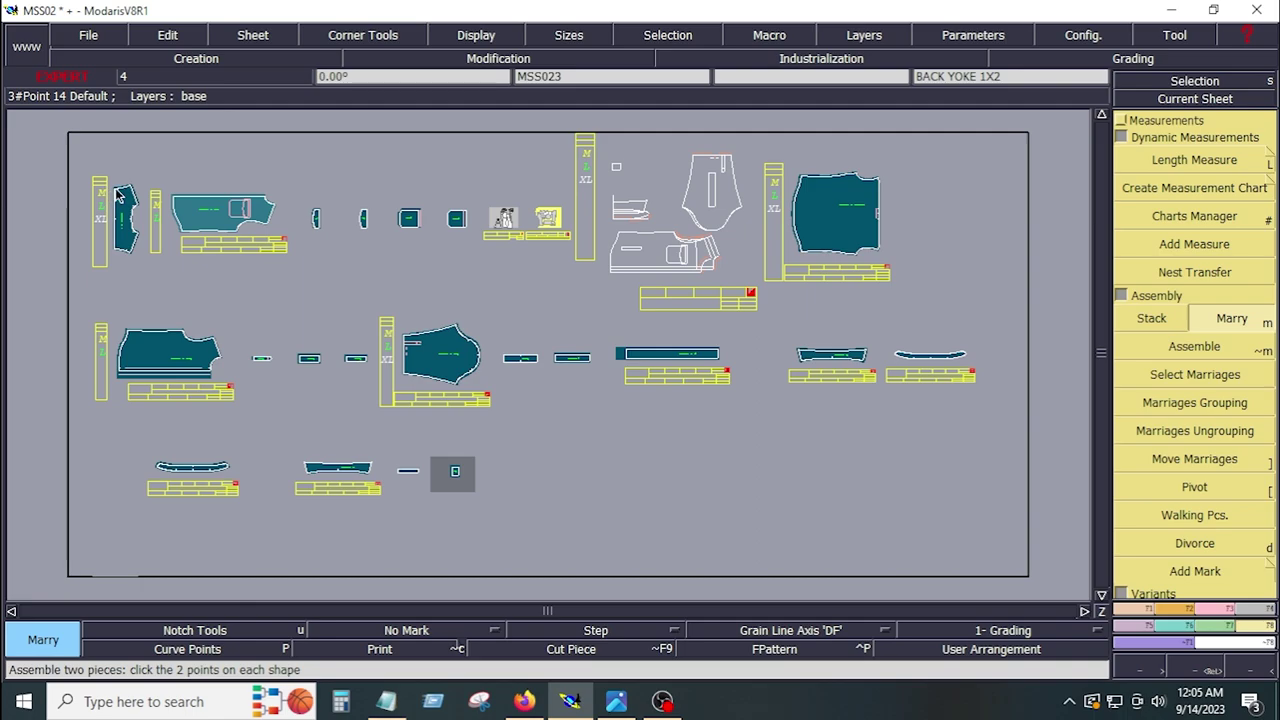
click(118, 195)
click(880, 190)
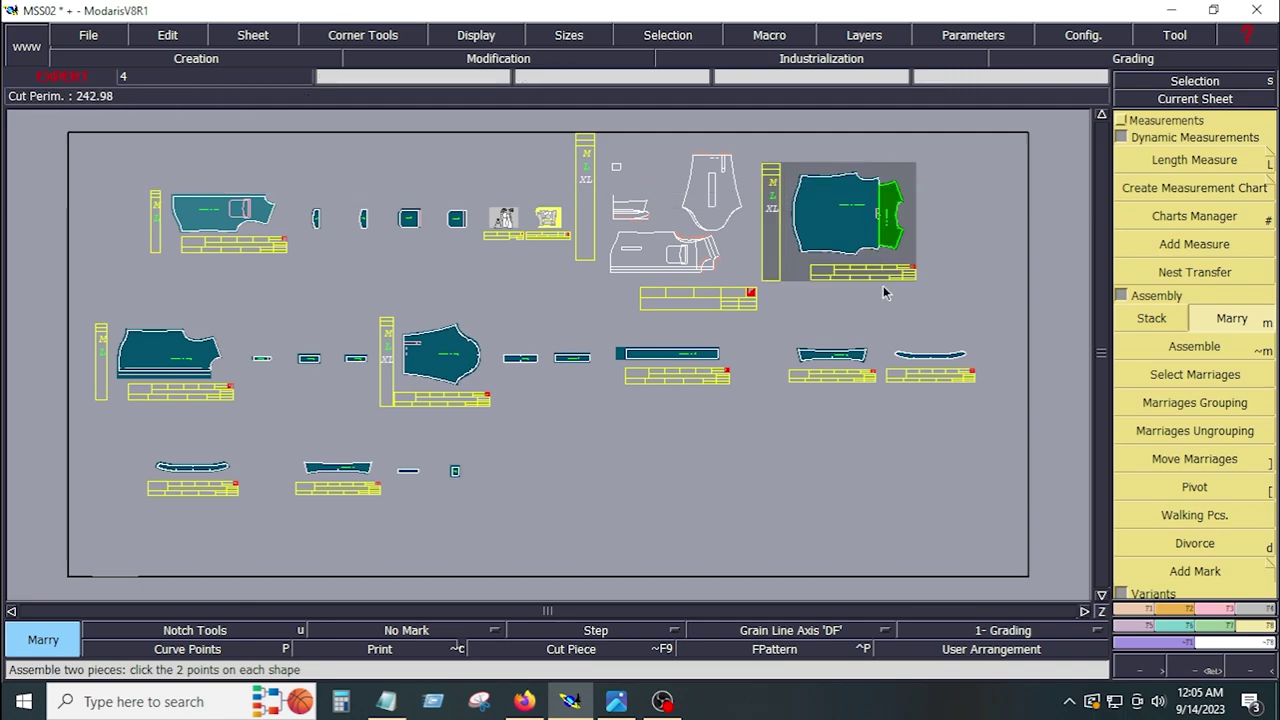
drag(924, 192, 974, 280)
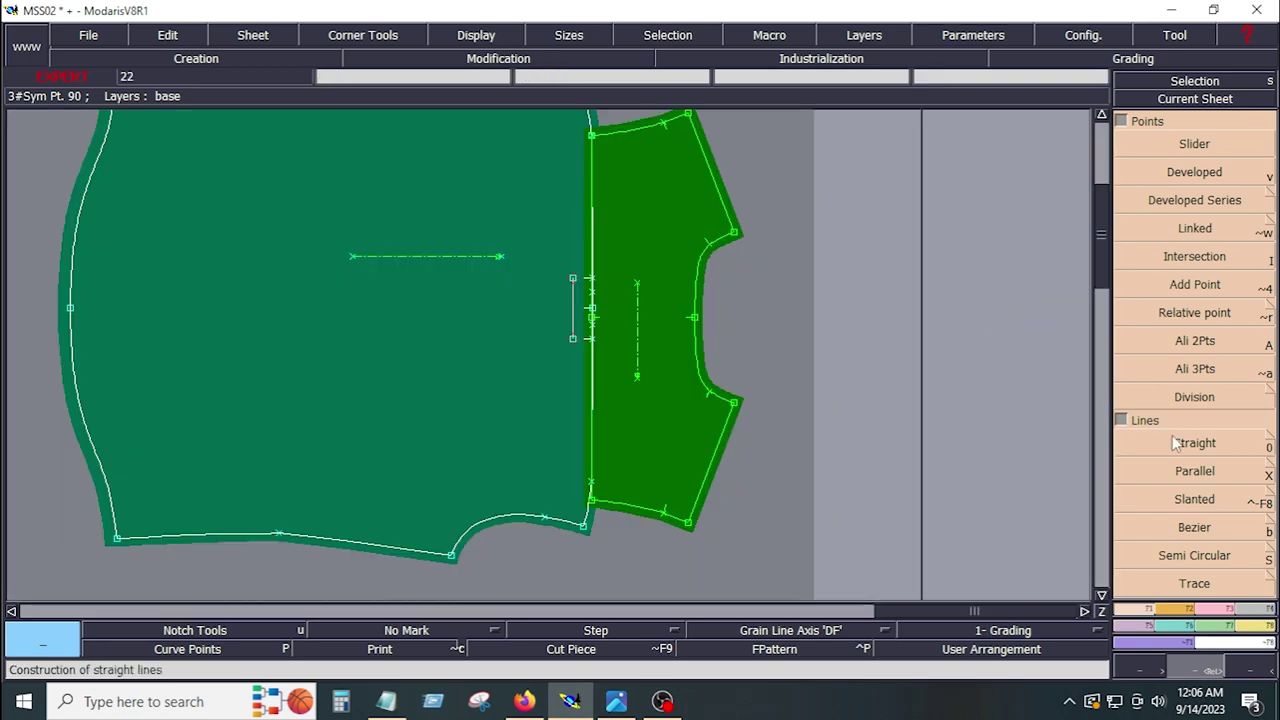
Reposition the married yoke with Move Marriages so it sits flush against the back edge
click(1258, 627)
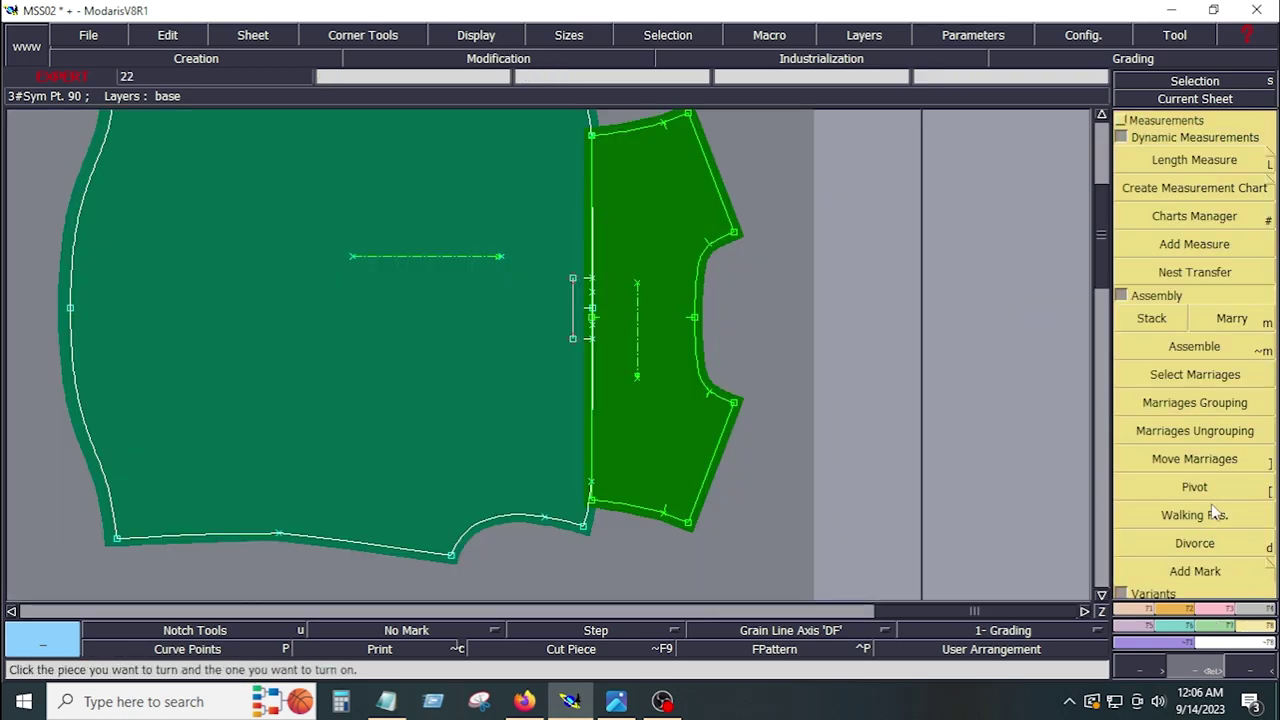
click(1194, 458)
click(651, 403)
click(743, 400)
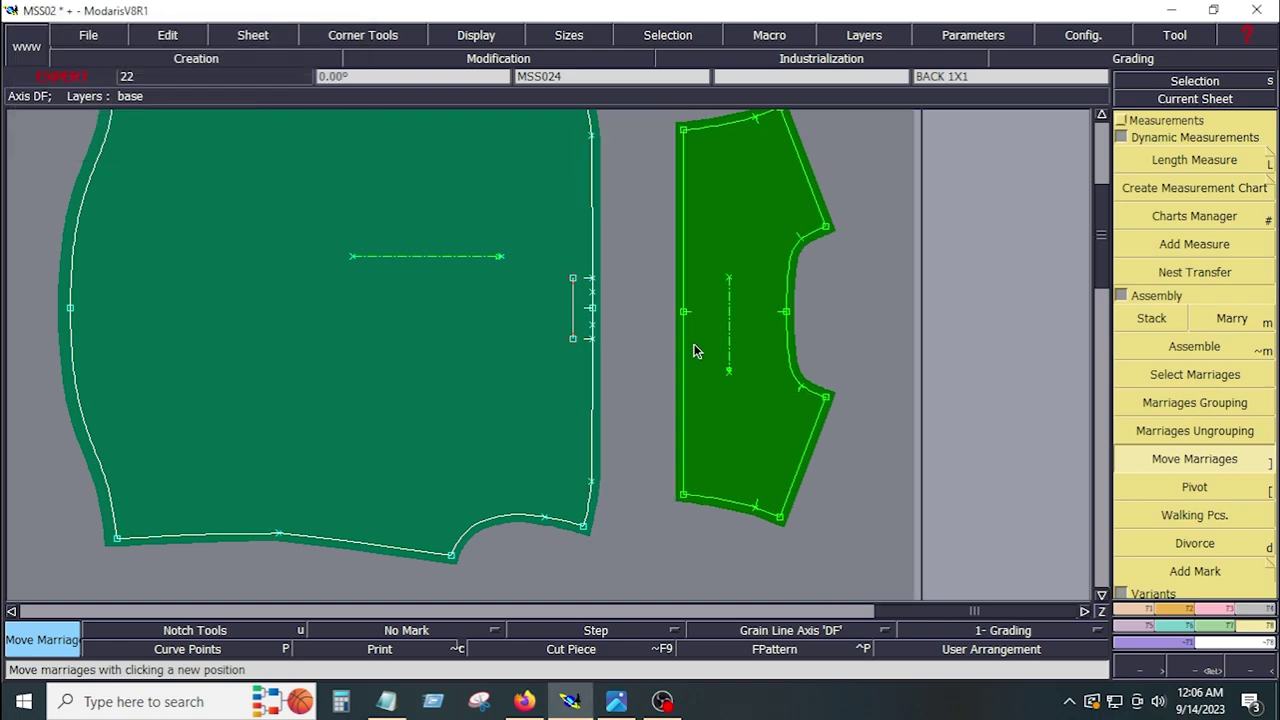
click(594, 318)
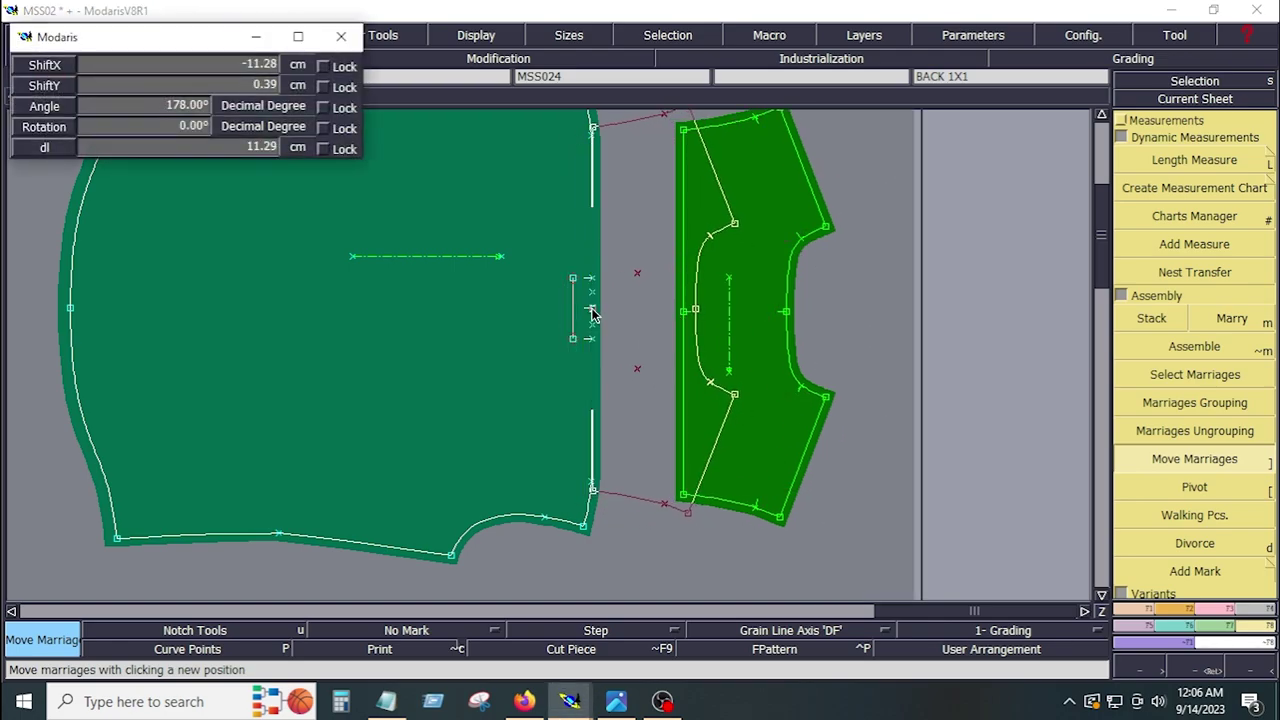
click(694, 351)
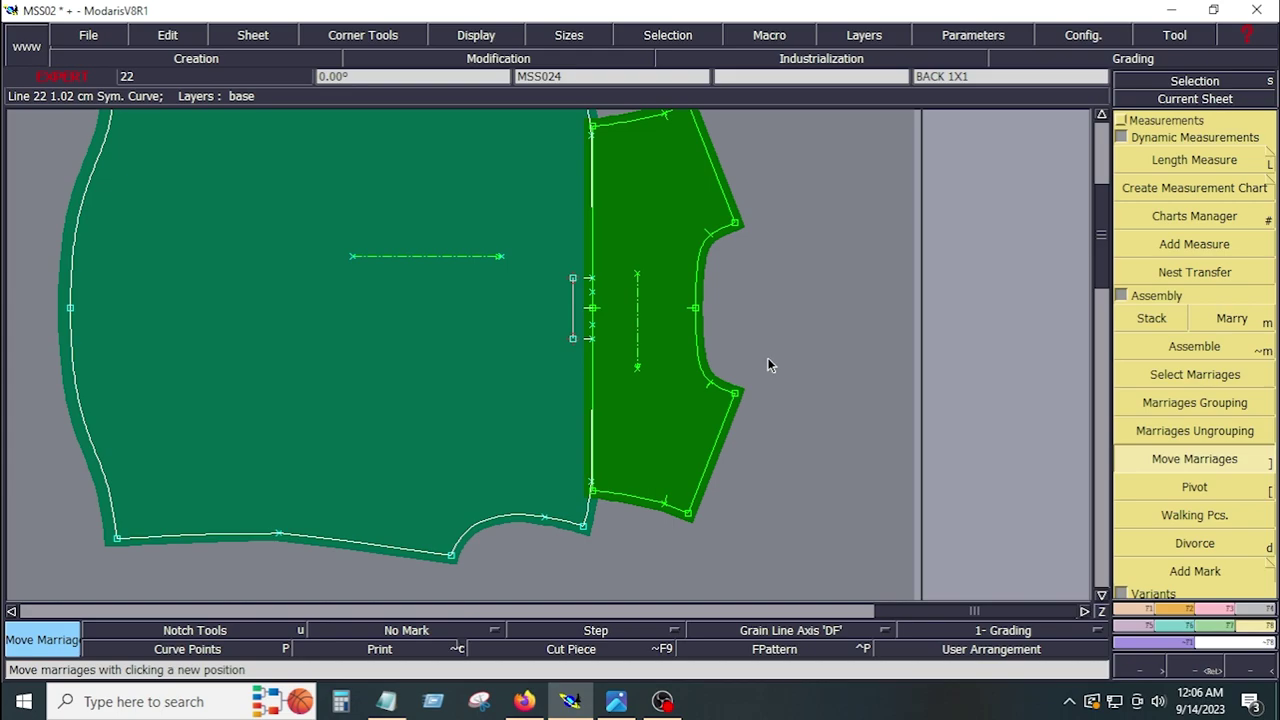
key(Home)
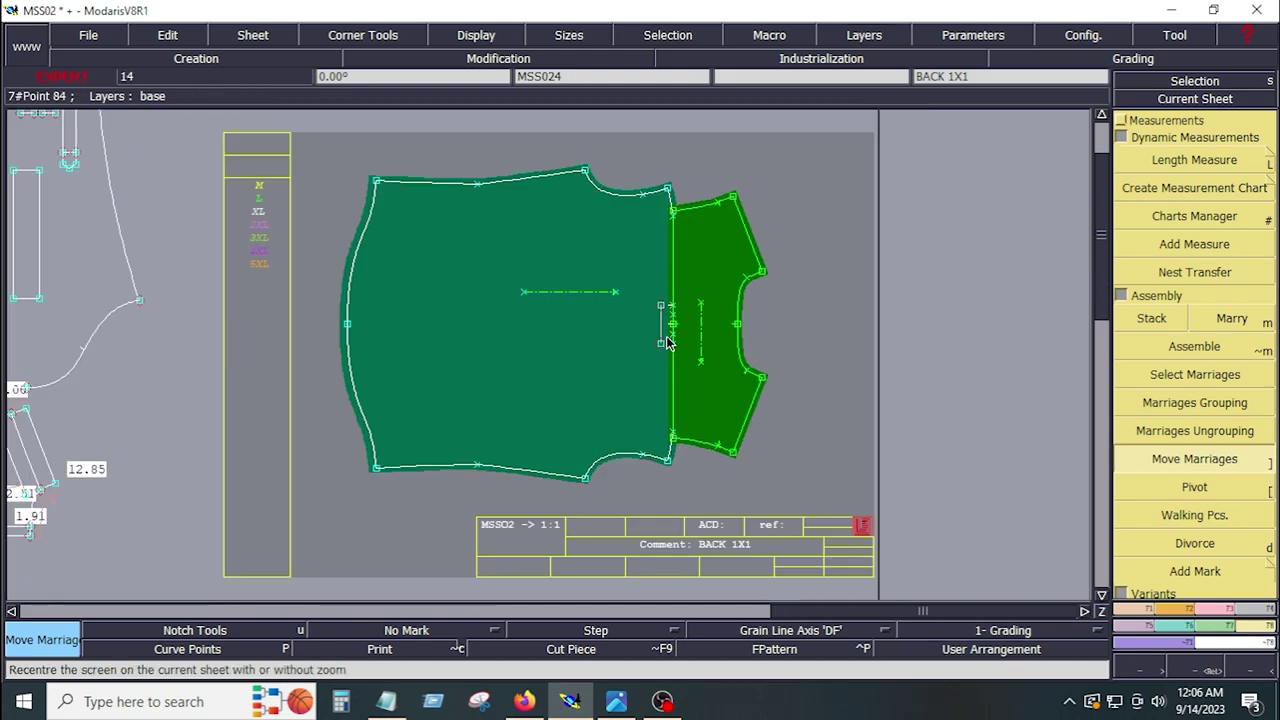
Copy the married back and yoke to a new sheet, arrange sheets, and delete the two unwanted sheets
key(c)
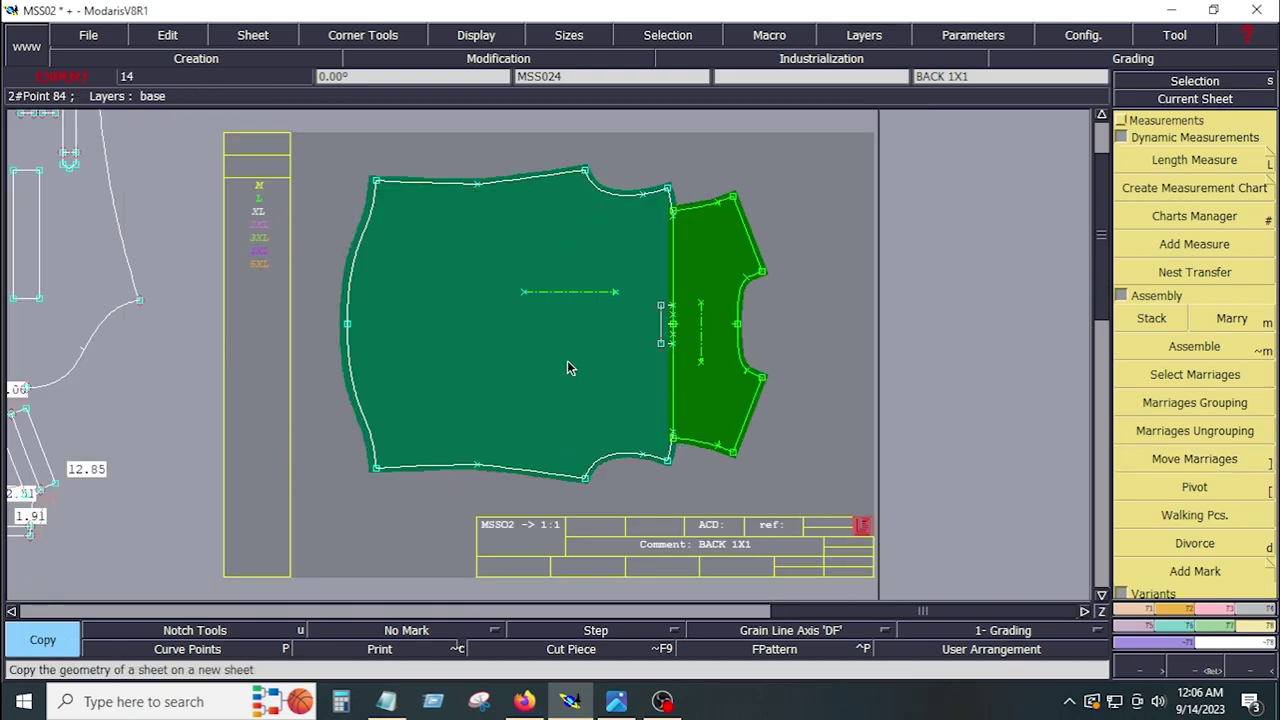
key(End)
key(Delete)
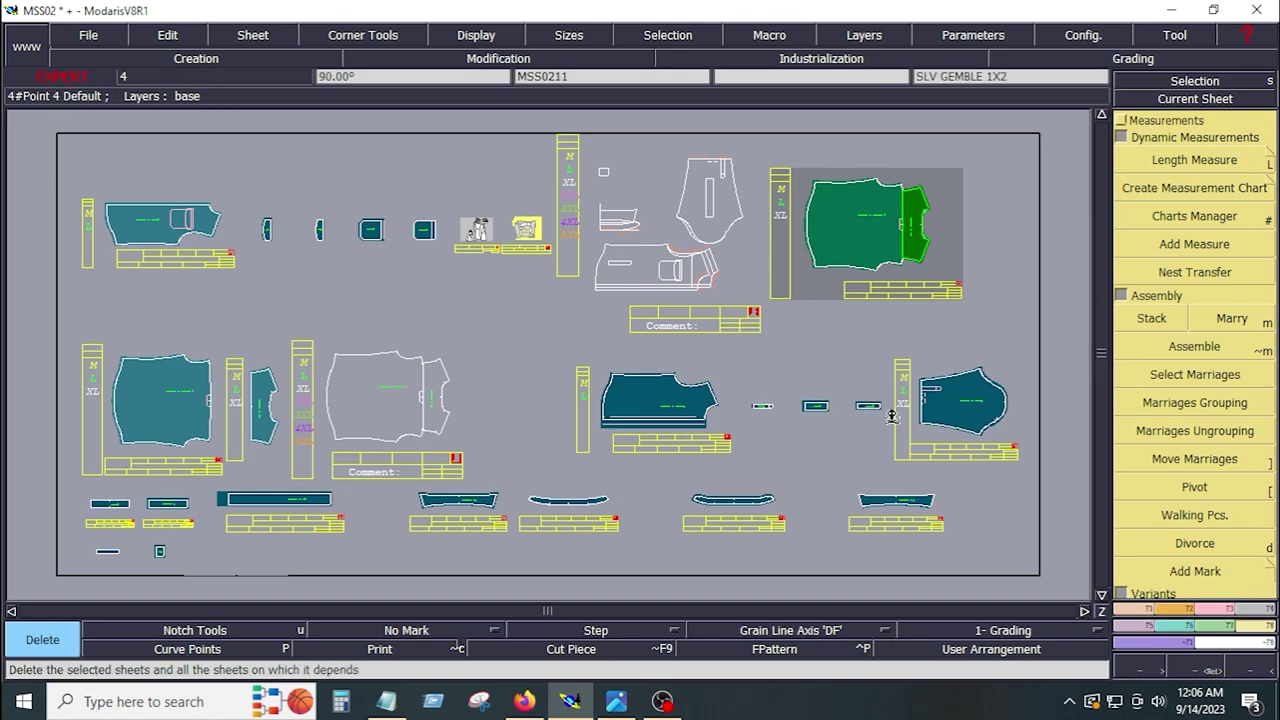
click(179, 405)
click(268, 401)
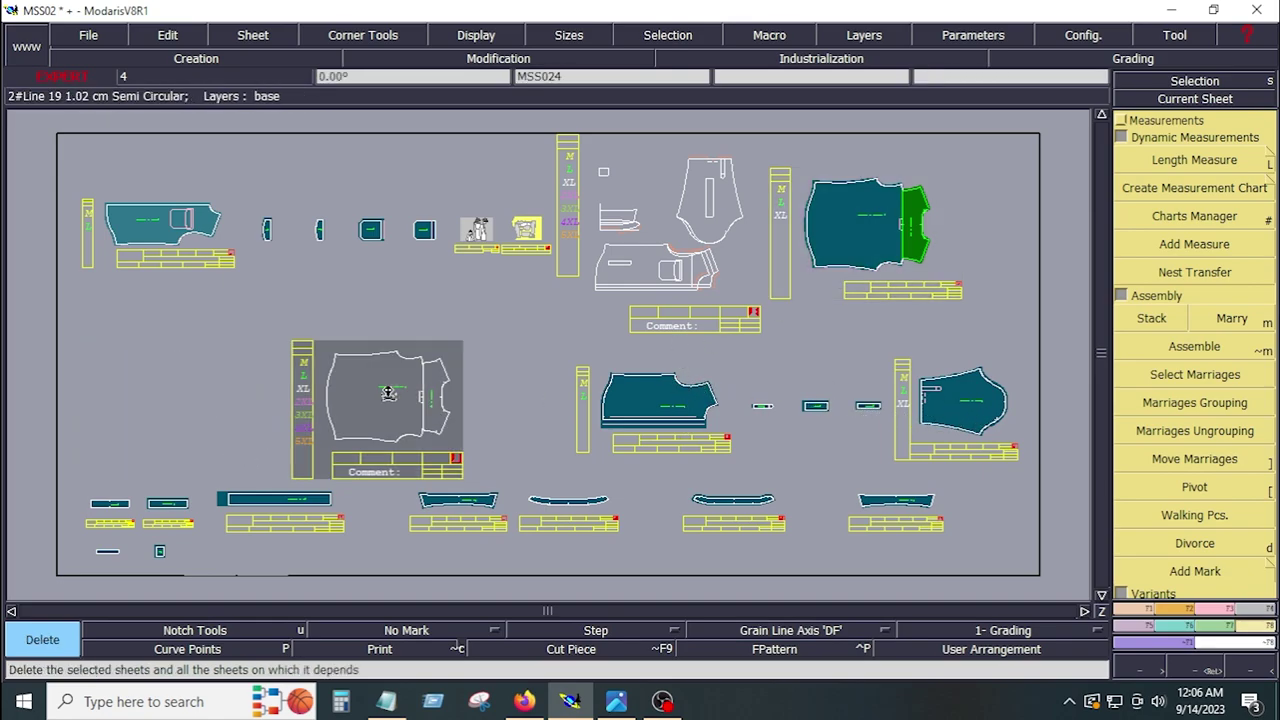
Zoom into the new combined back piece and display graded curves for every size
key(Delete)
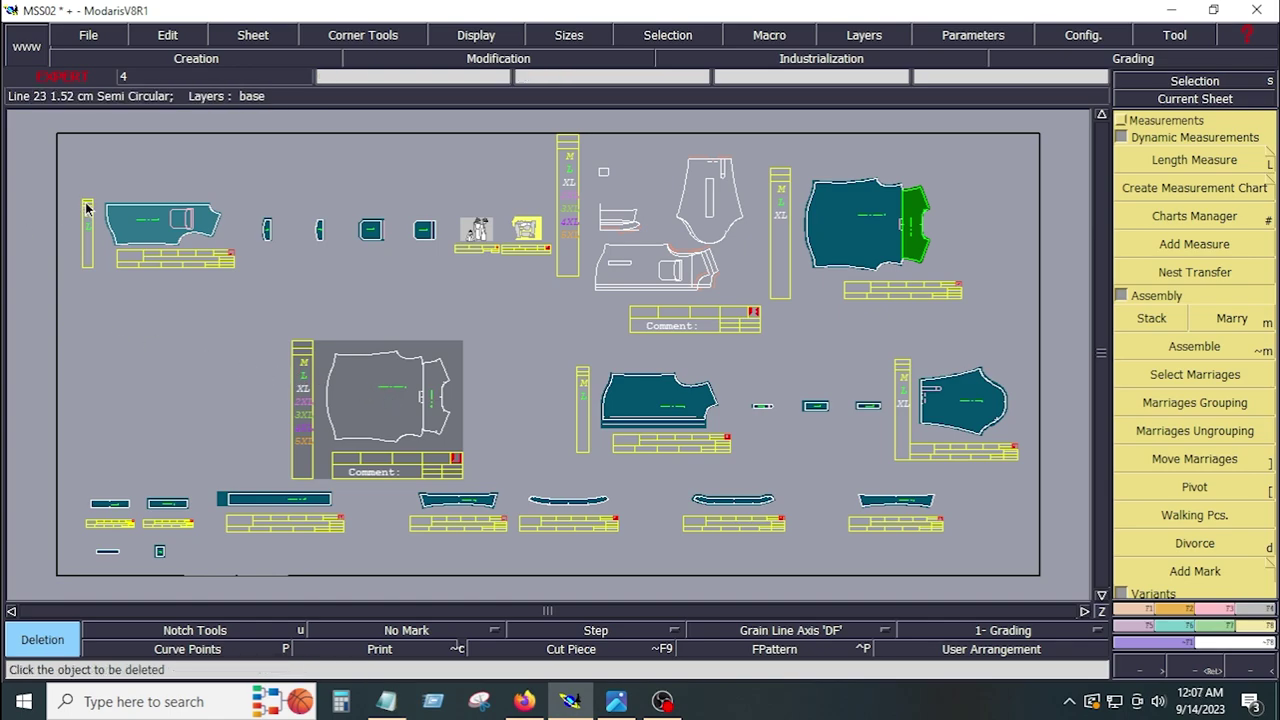
key(z)
drag(79, 182, 497, 469)
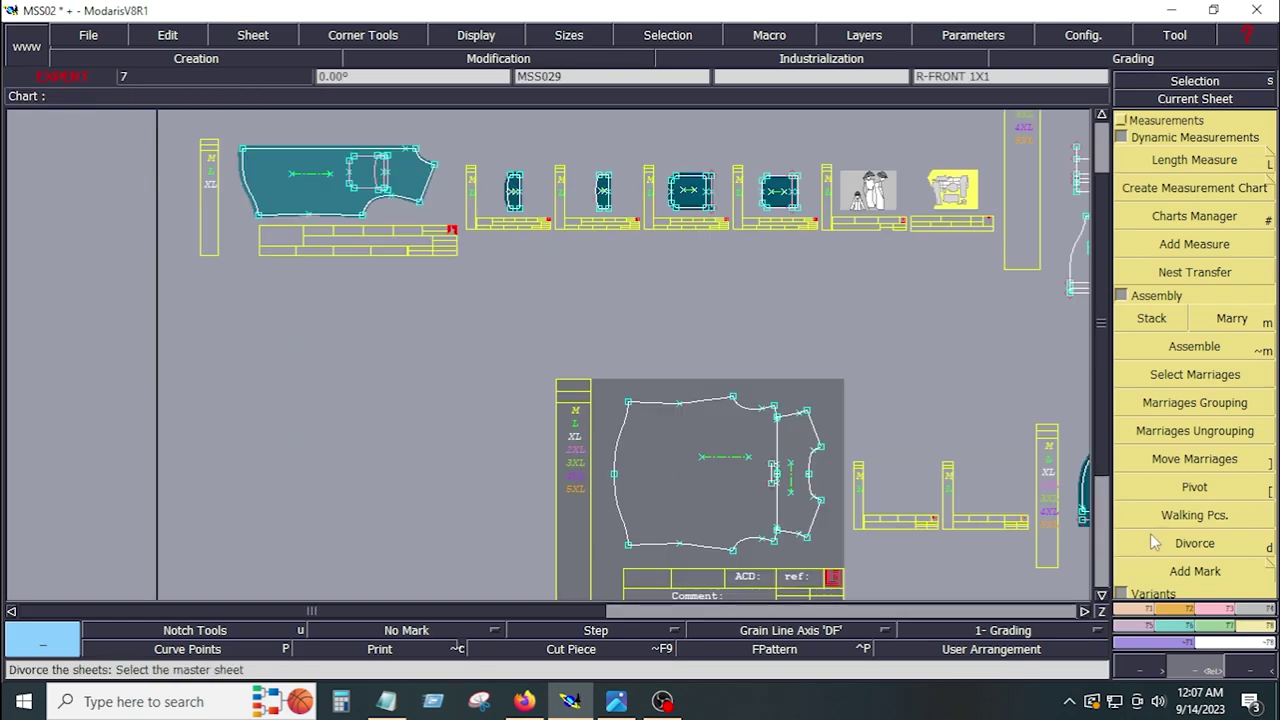
key(a)
key(space)
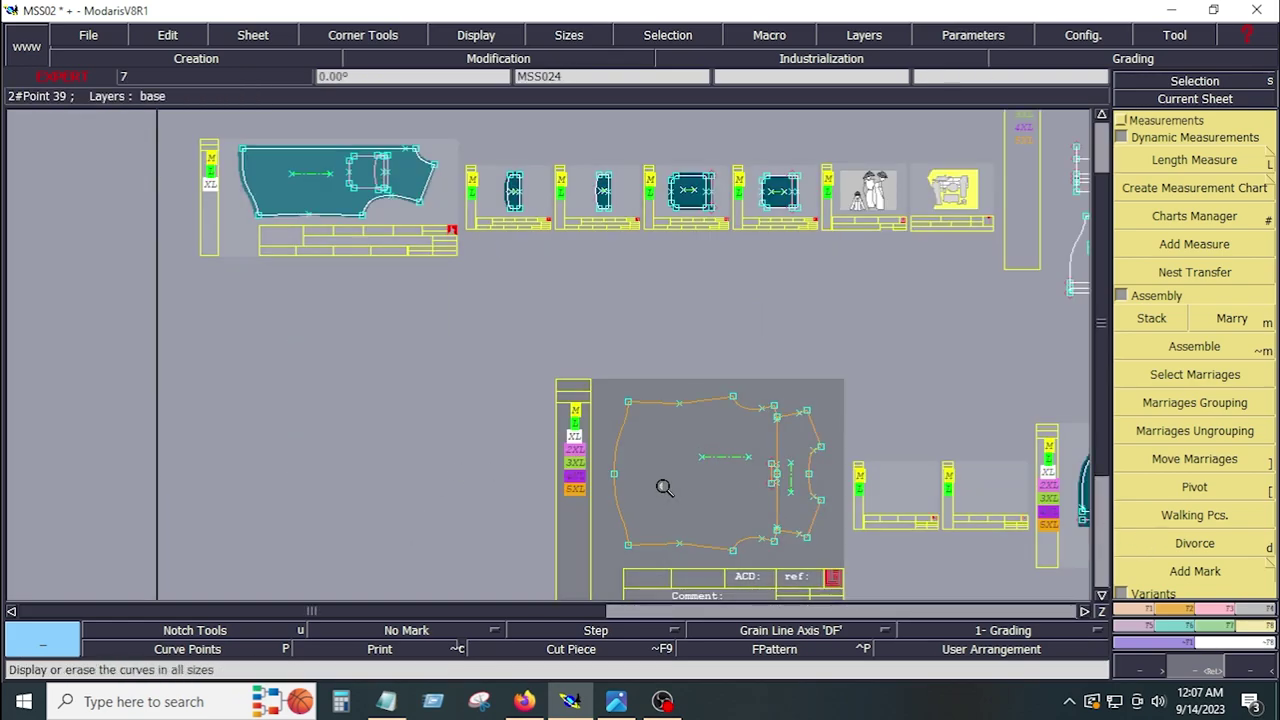
Equate the upper piece's corner grading onto the matching lower-piece hem corner, then zoom into the lower piece
click(1192, 628)
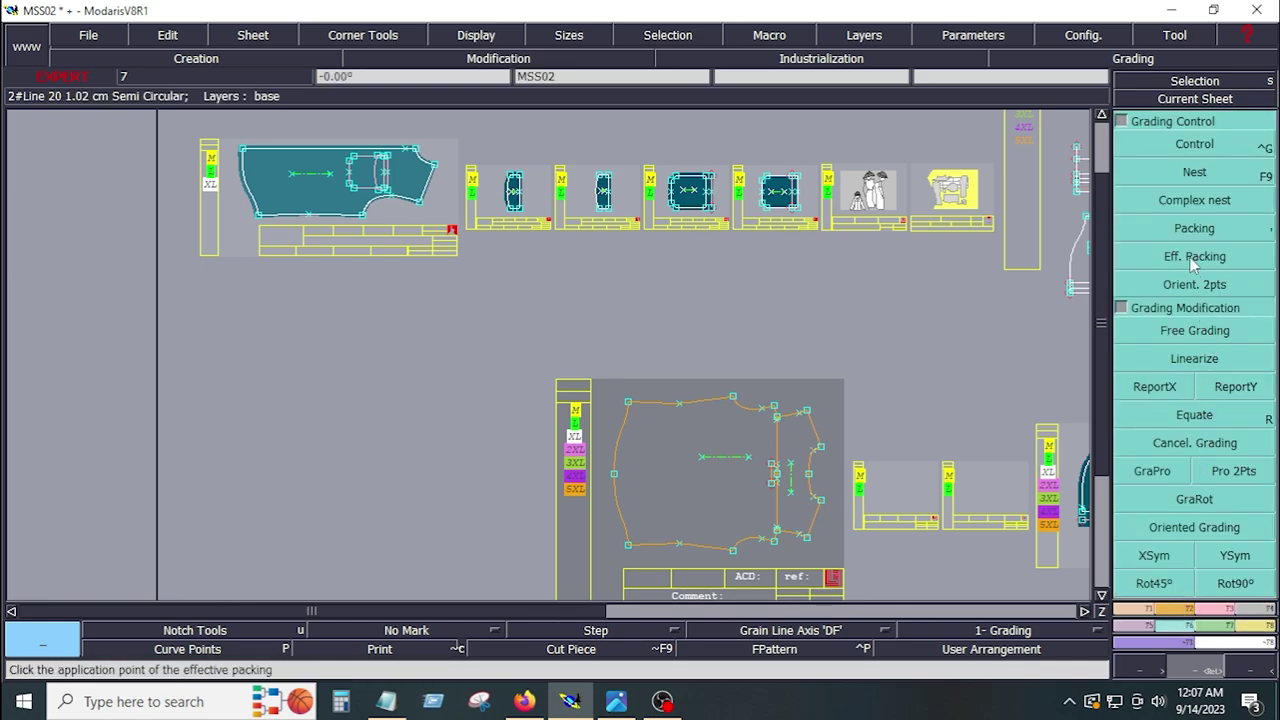
click(1206, 423)
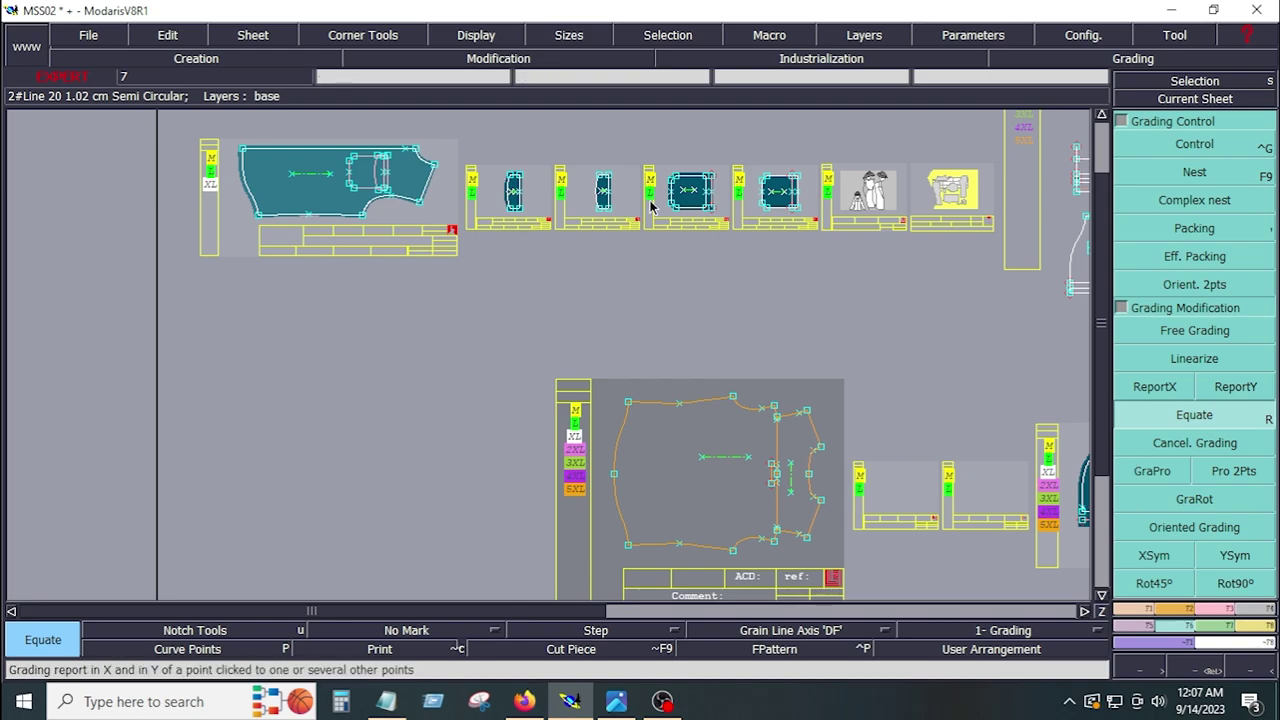
click(262, 220)
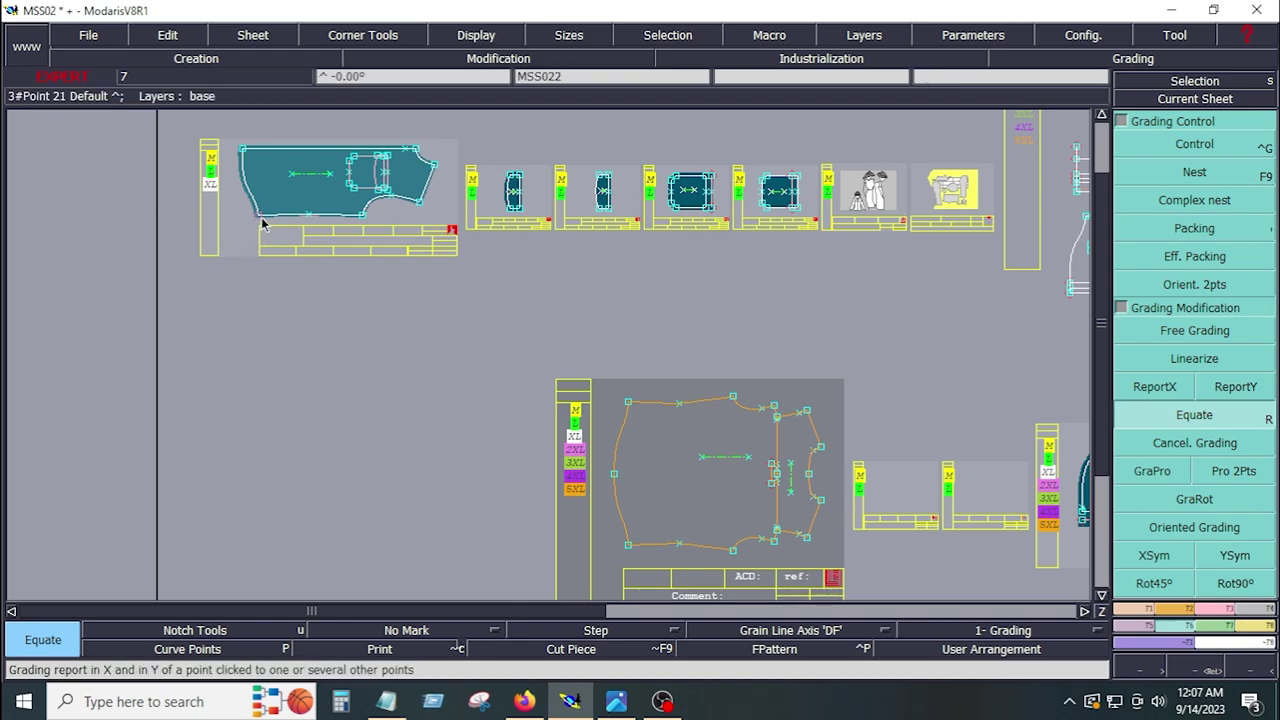
click(628, 545)
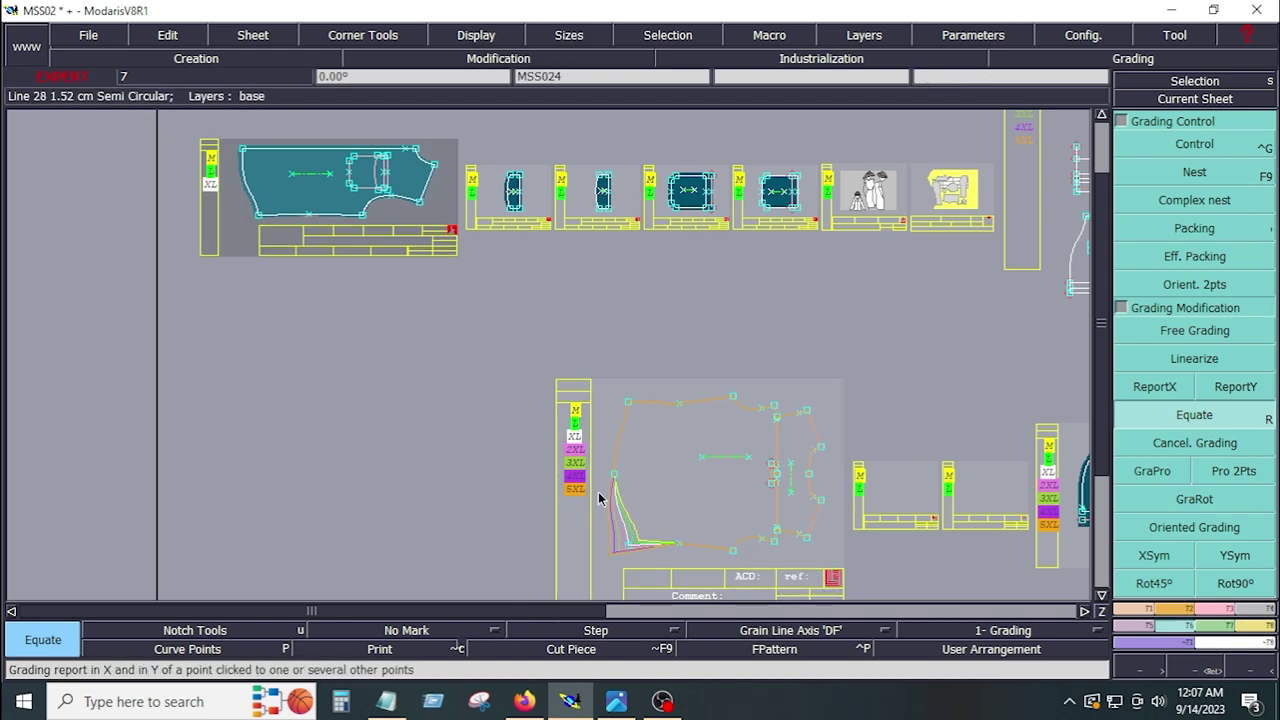
click(366, 224)
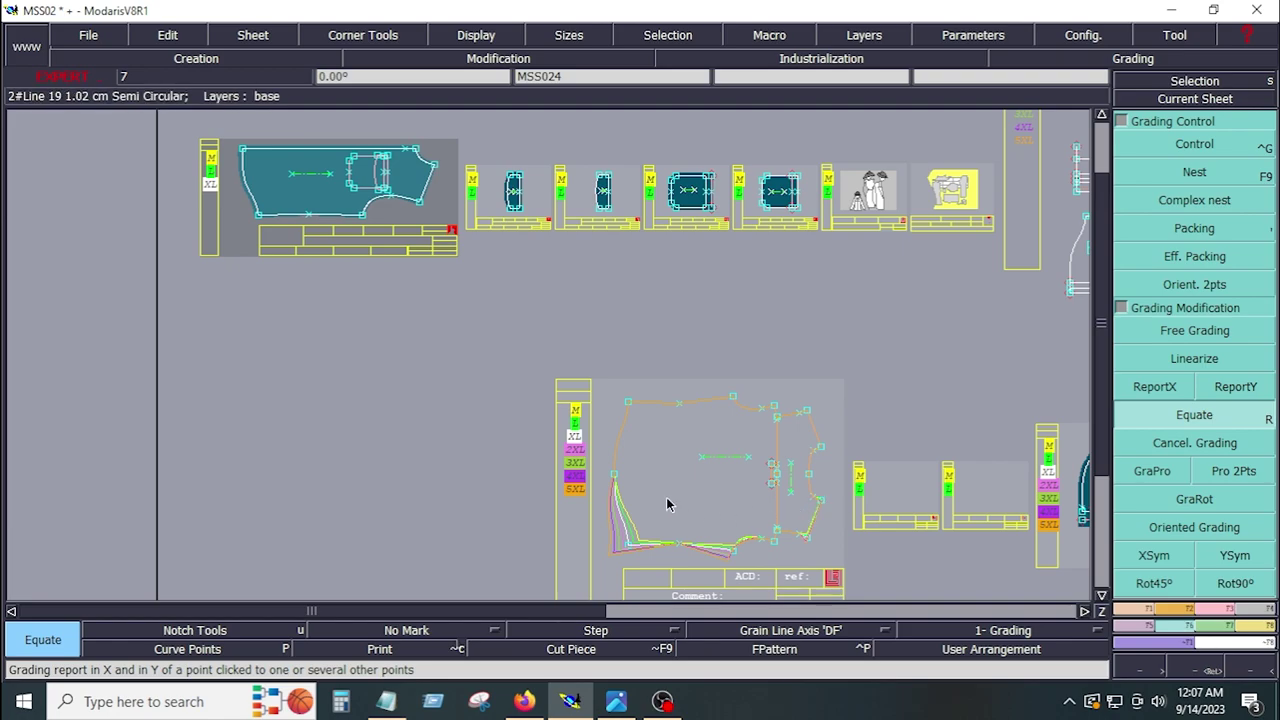
key(z)
drag(565, 460, 828, 562)
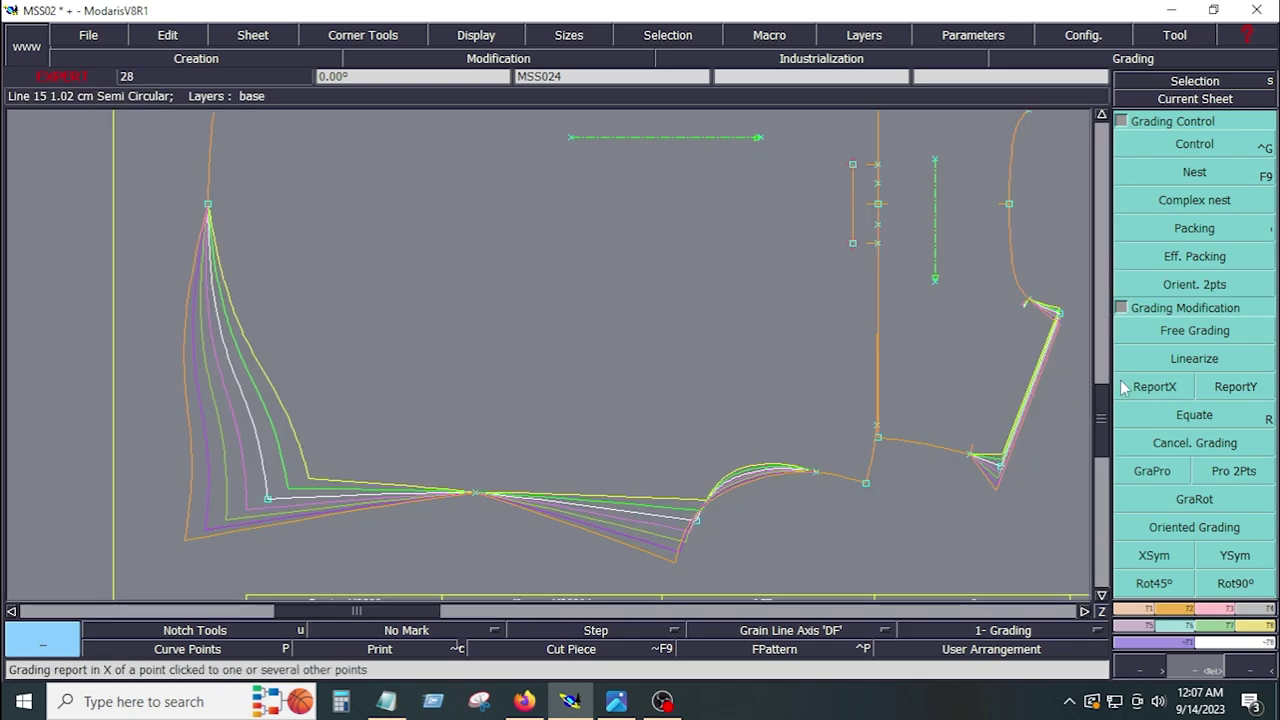
Grade the right-hand curve and hem proportionally with GraPro, then open Point 34's grading table
click(1160, 472)
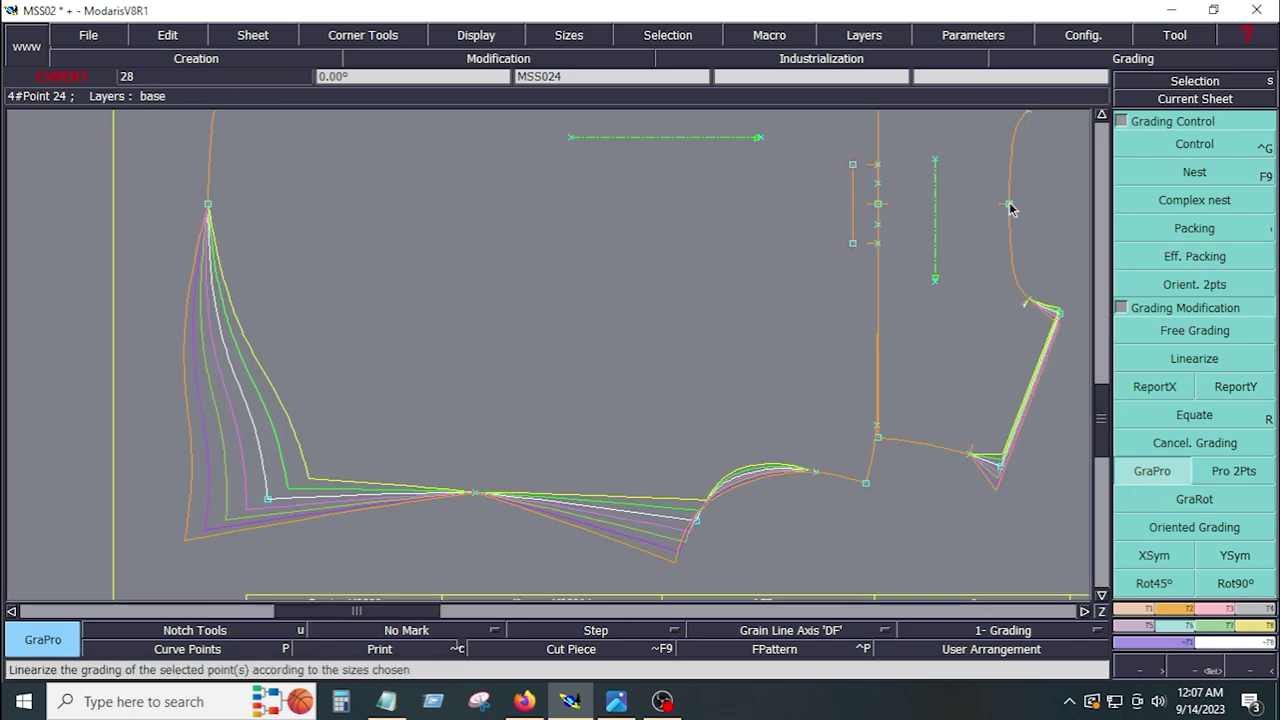
click(1059, 313)
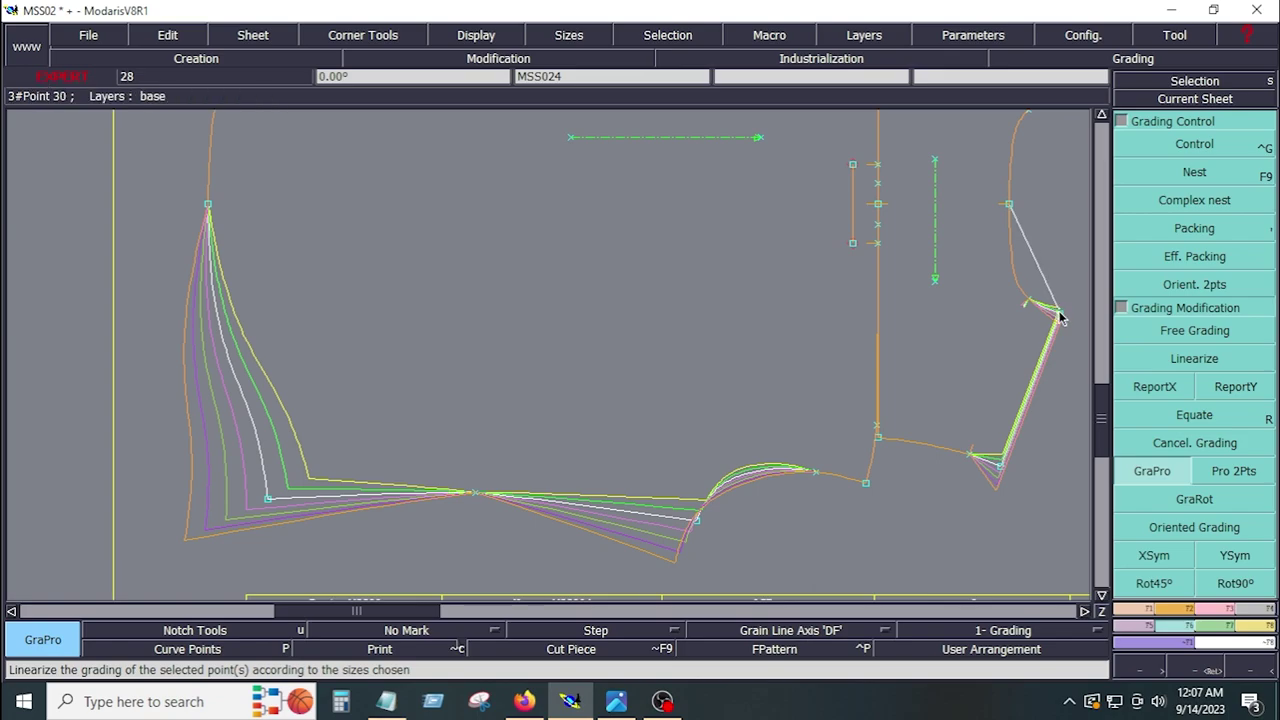
click(996, 466)
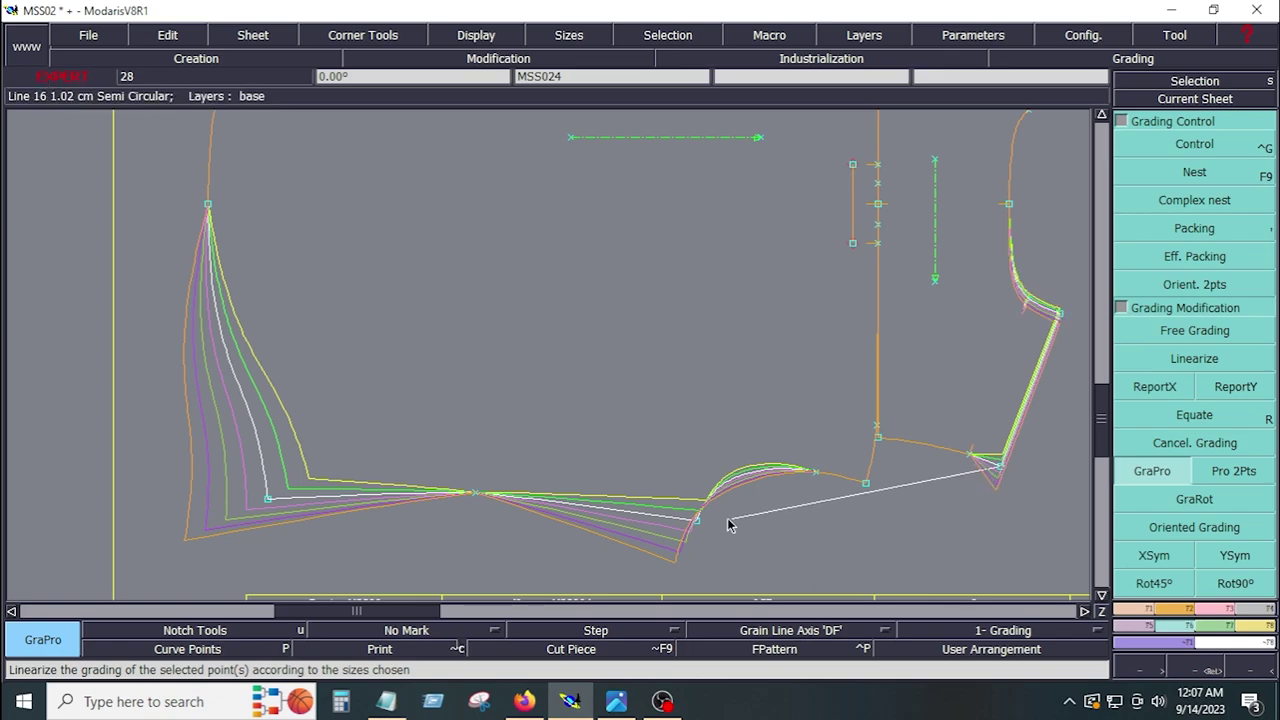
click(698, 520)
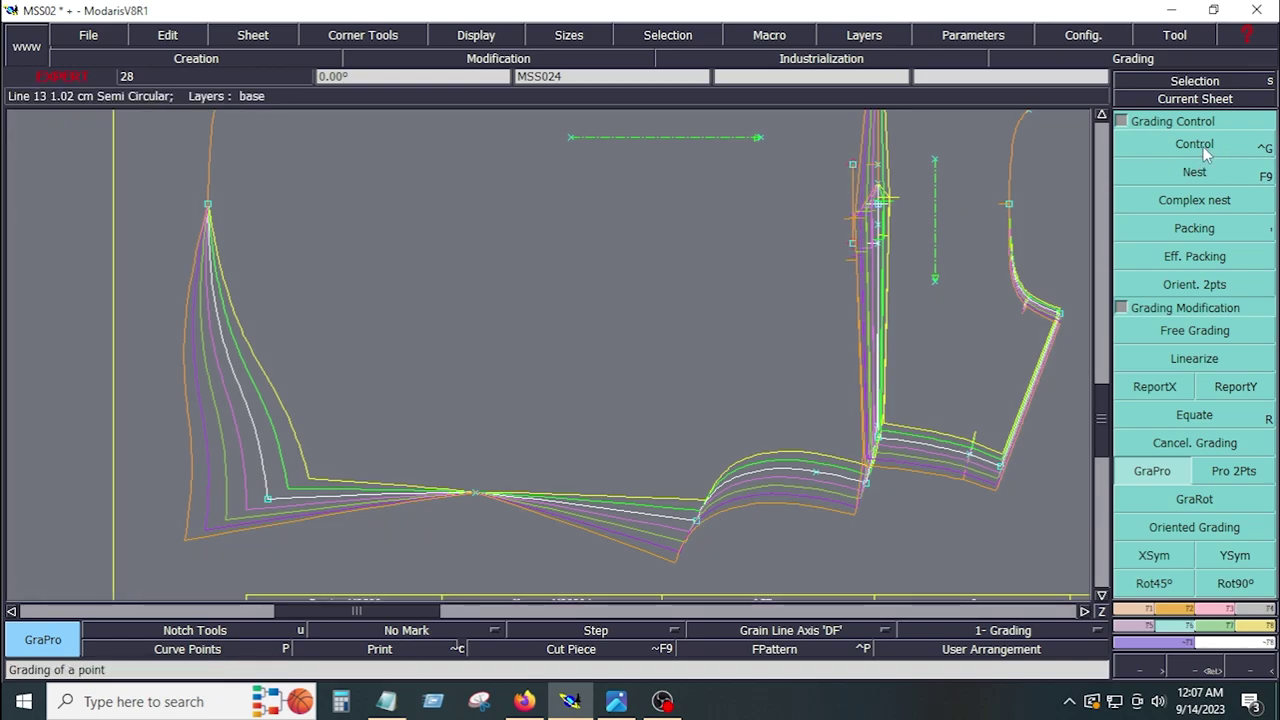
click(1204, 148)
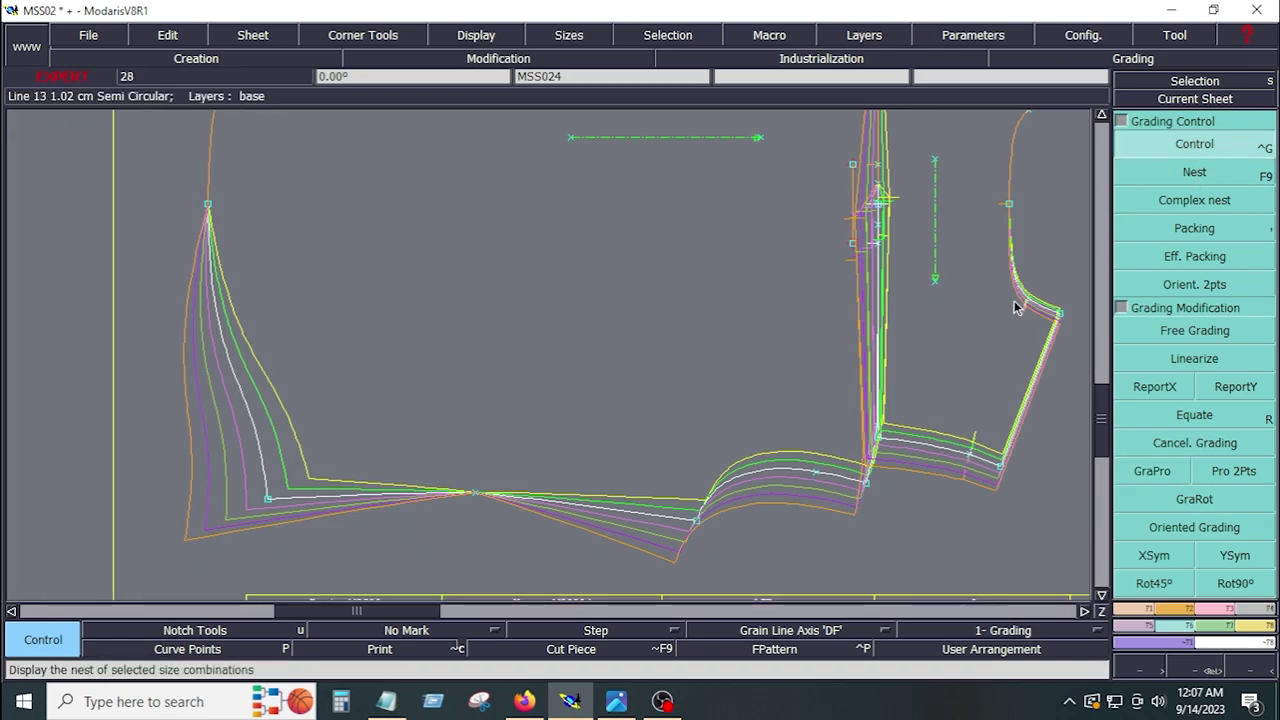
click(879, 440)
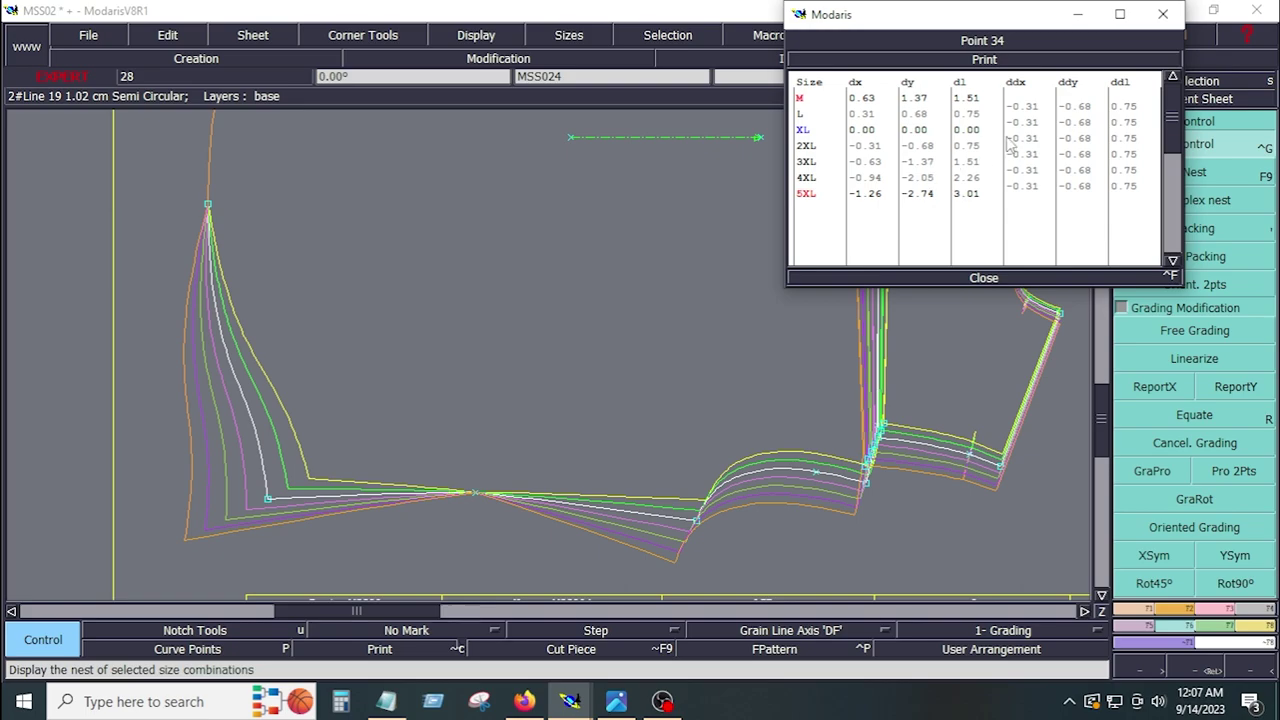
Set Point 34's ddx step to -0.50 for all sizes and close its grading table
drag(1032, 107, 1032, 190)
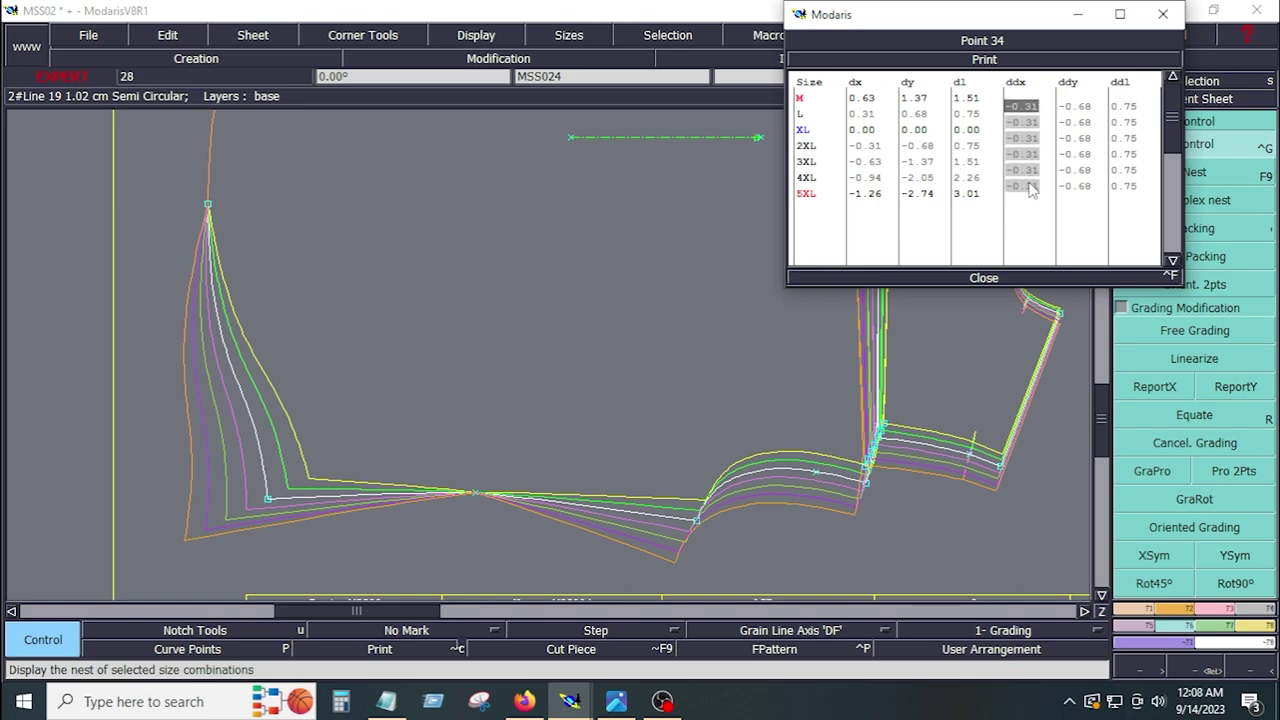
text(-)
key(Return)
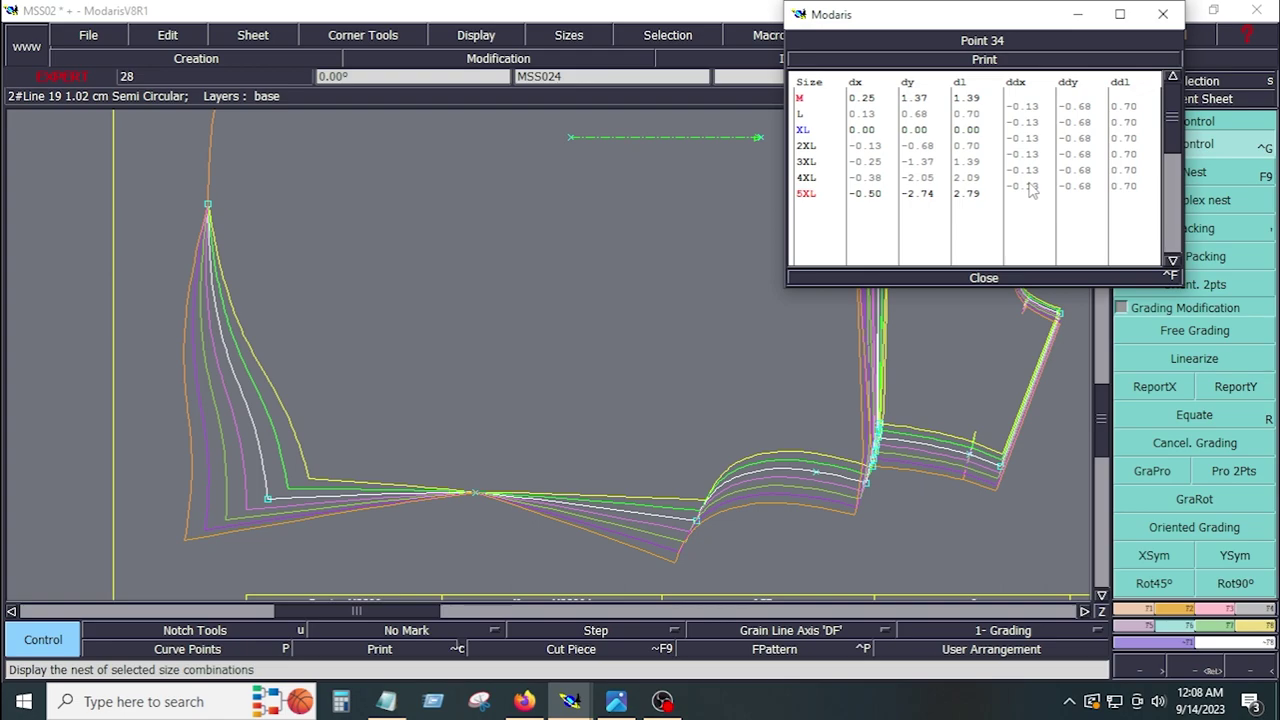
drag(1020, 106, 1025, 190)
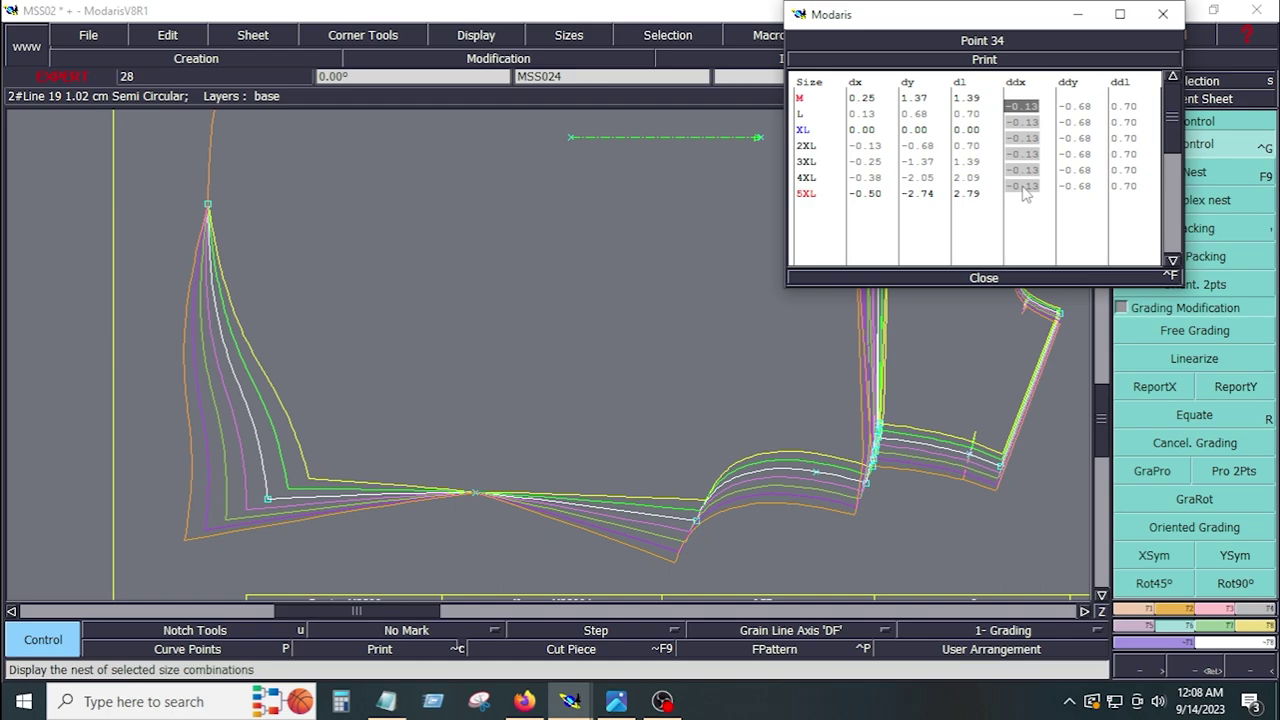
text(-.5)
key(Return)
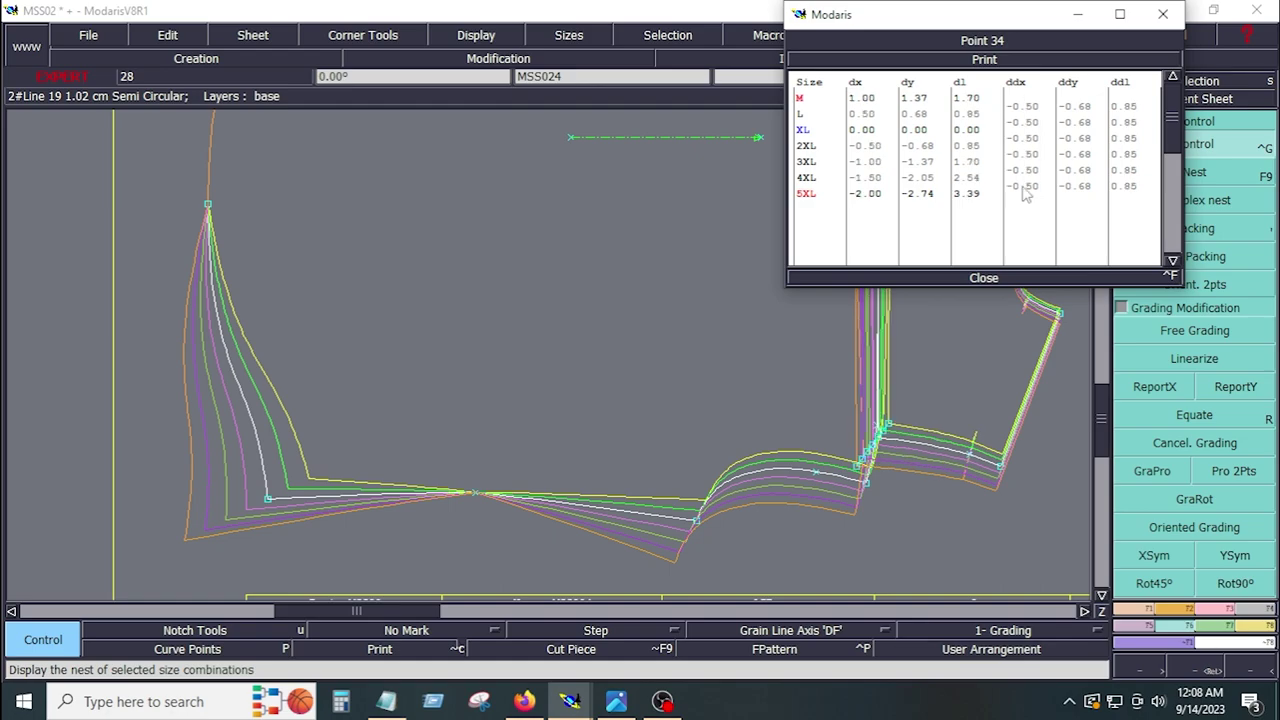
click(990, 277)
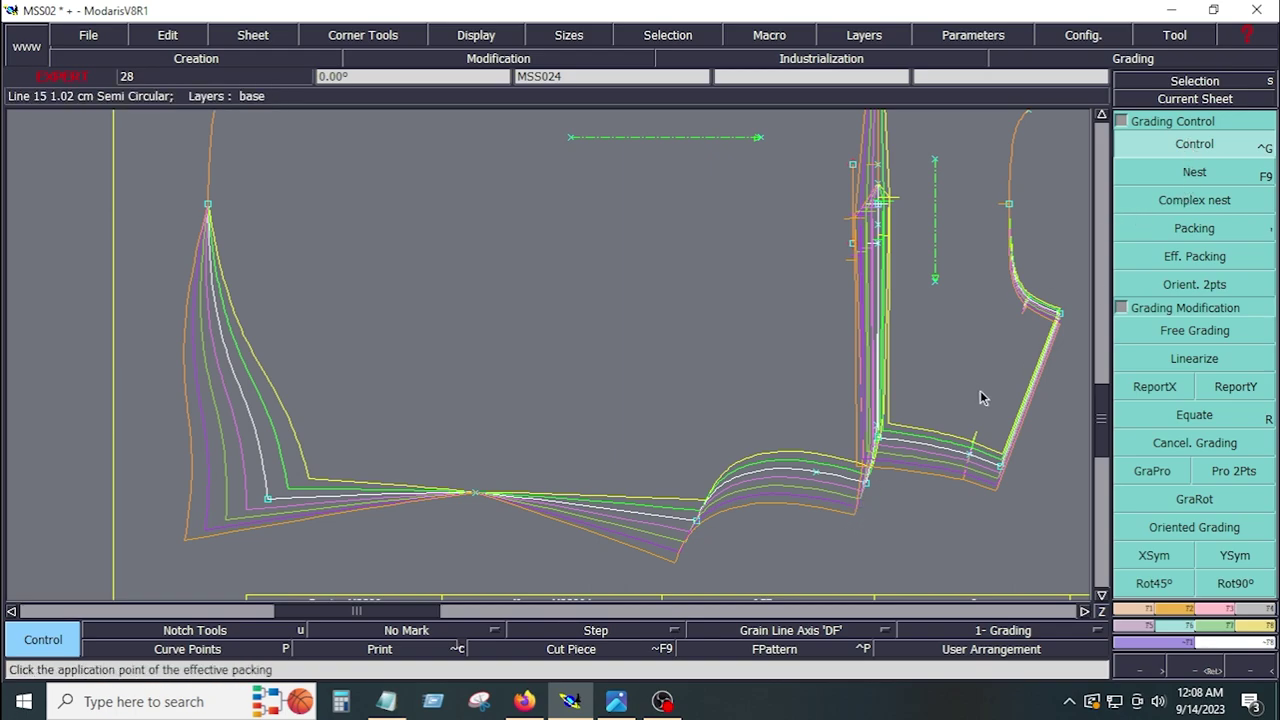
Set Point 62's ddx step to -0.50 for all sizes, close the table, and recentre the sheet
click(869, 487)
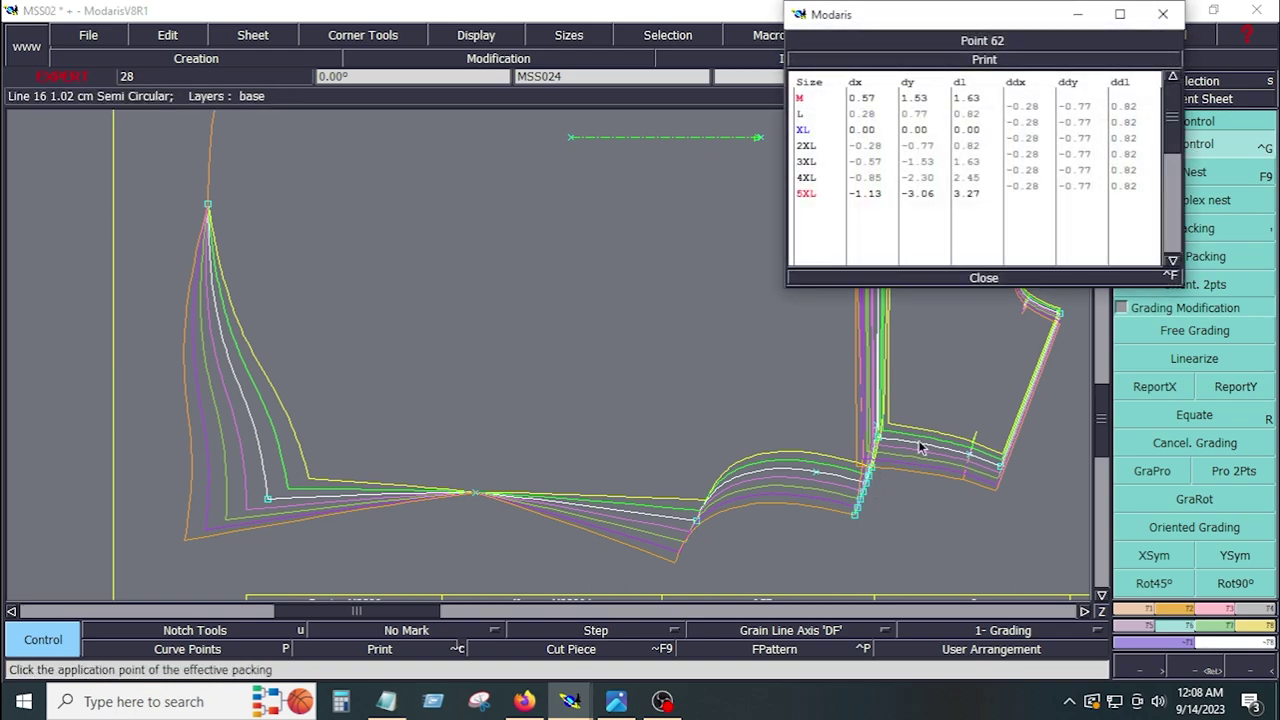
drag(1030, 108, 1030, 190)
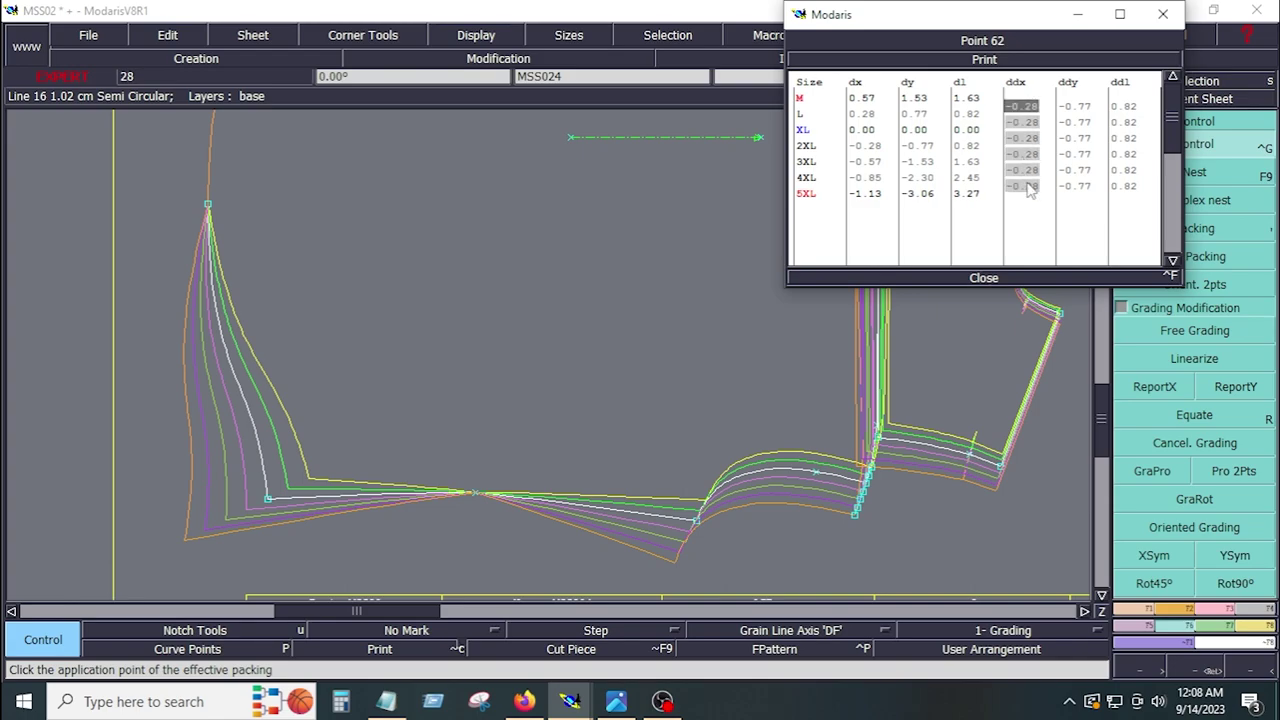
text(-.5)
key(Return)
click(990, 280)
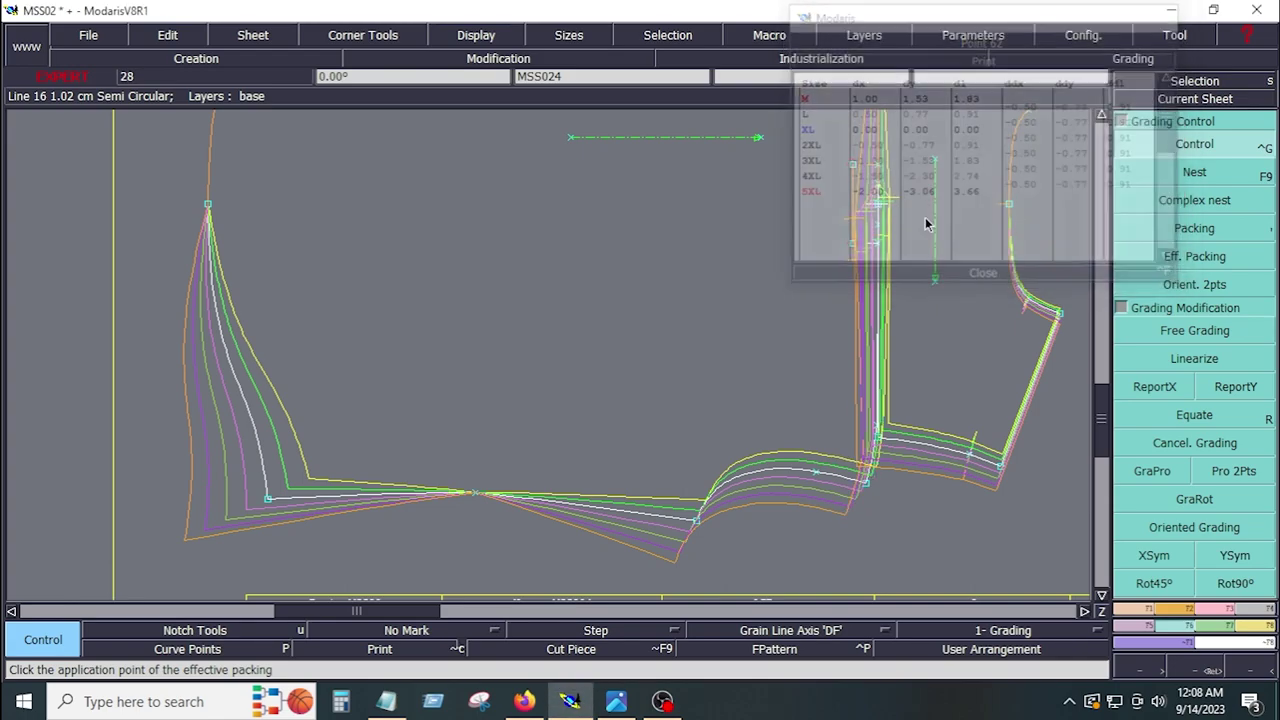
key(Home)
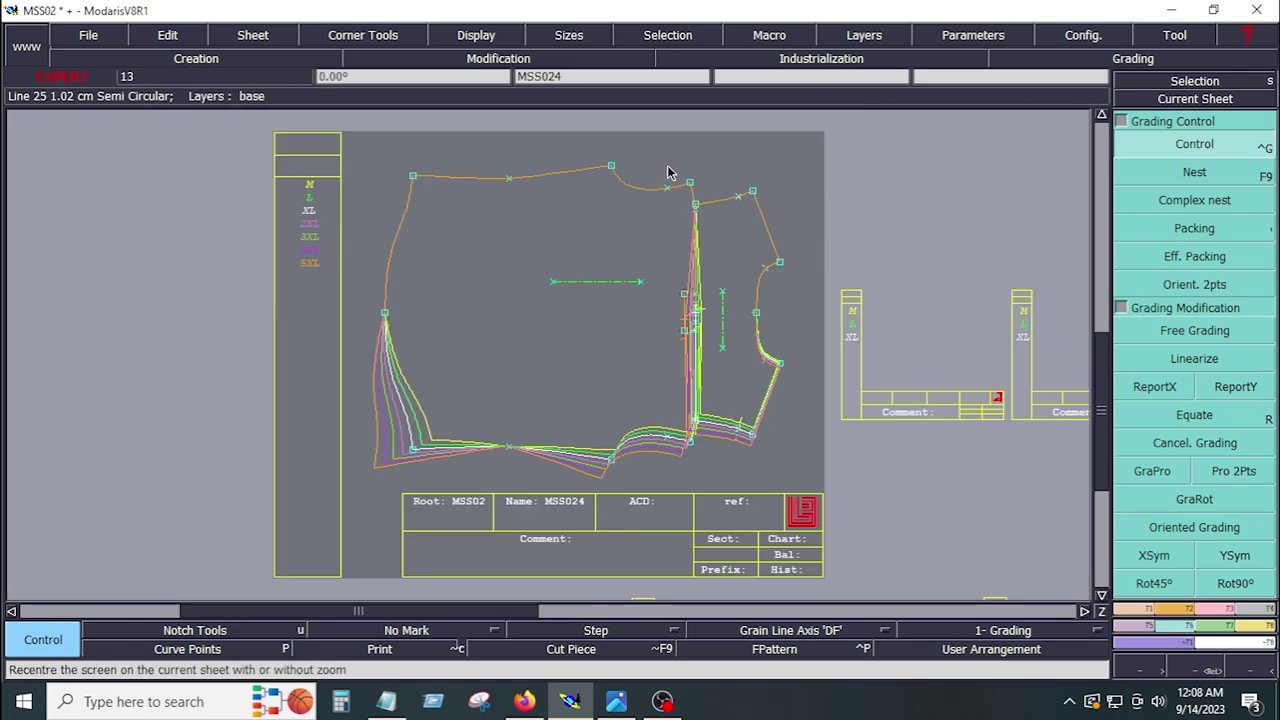
Align the vertical seam points' X grading, then copy and mirror grading onto the top shoulder point
drag(672, 169, 714, 455)
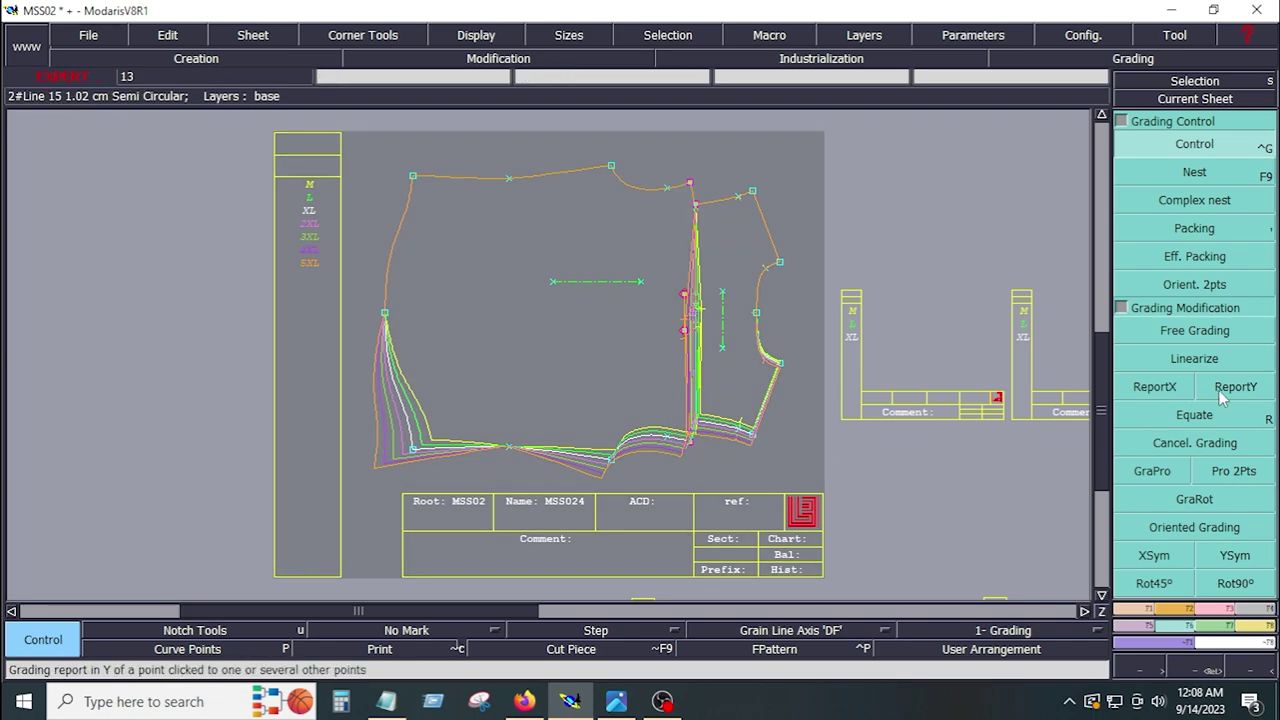
click(1154, 389)
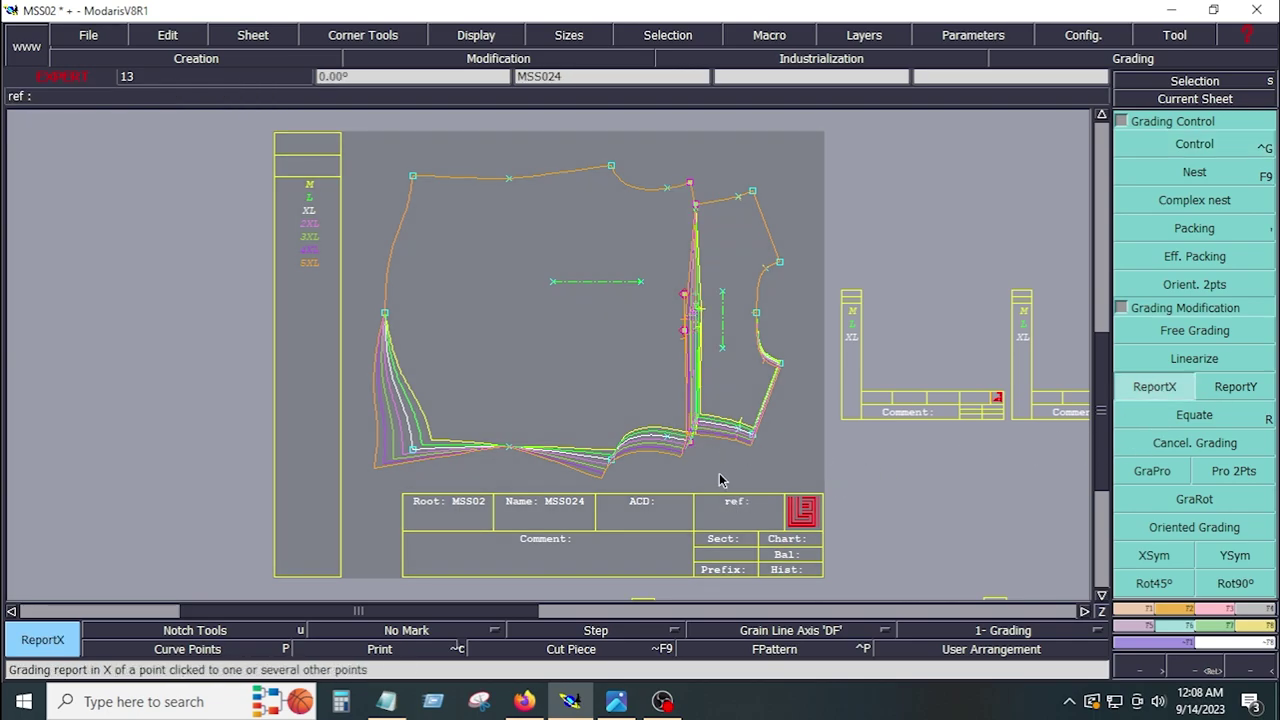
click(690, 450)
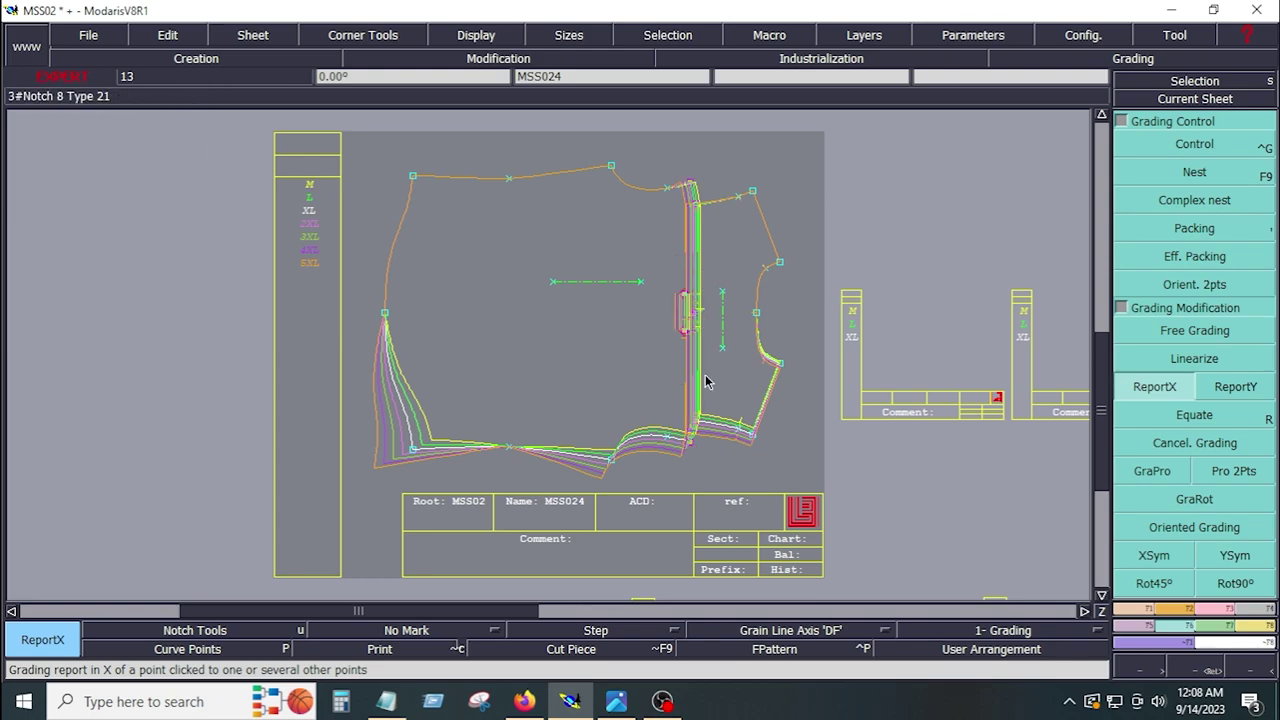
click(1145, 472)
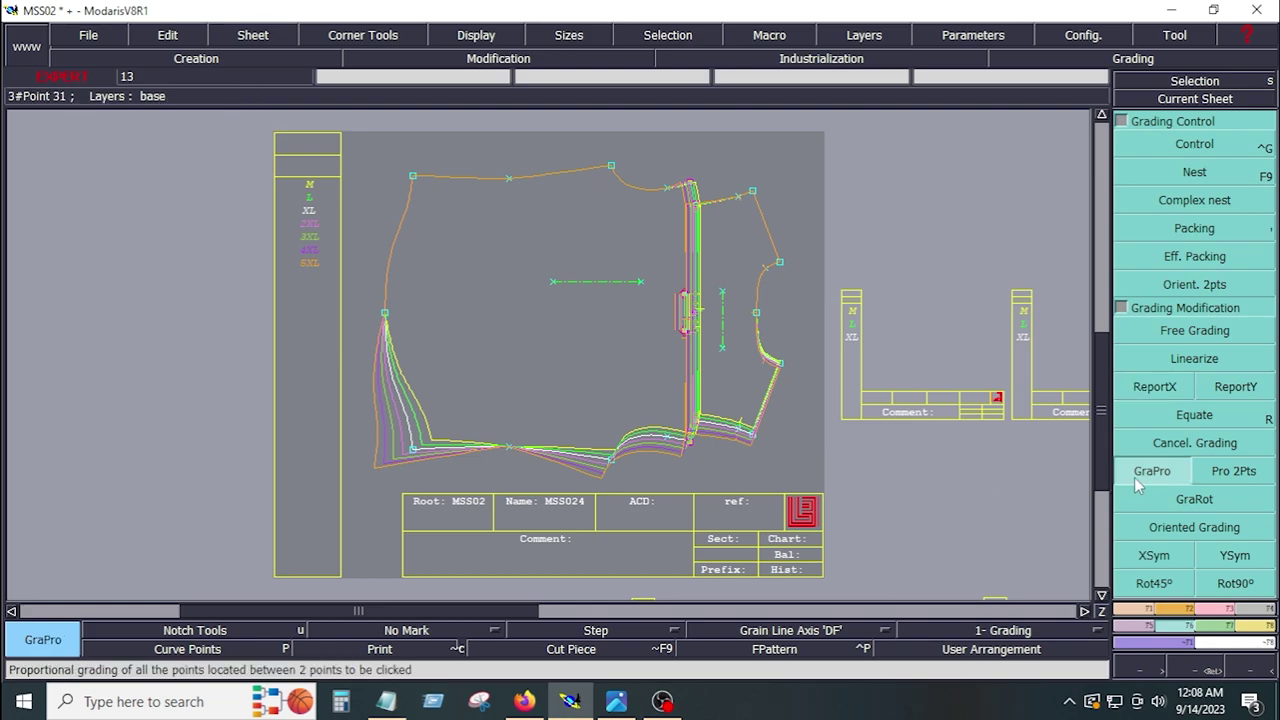
click(1196, 418)
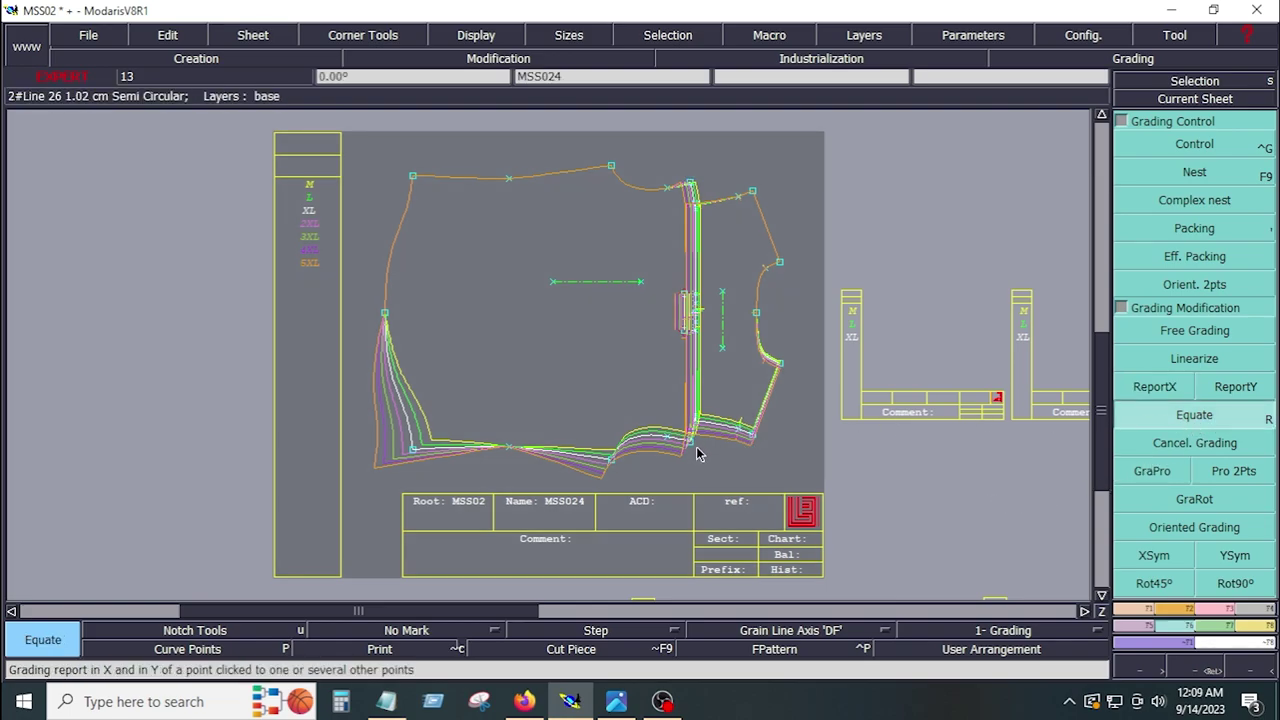
click(610, 466)
click(611, 165)
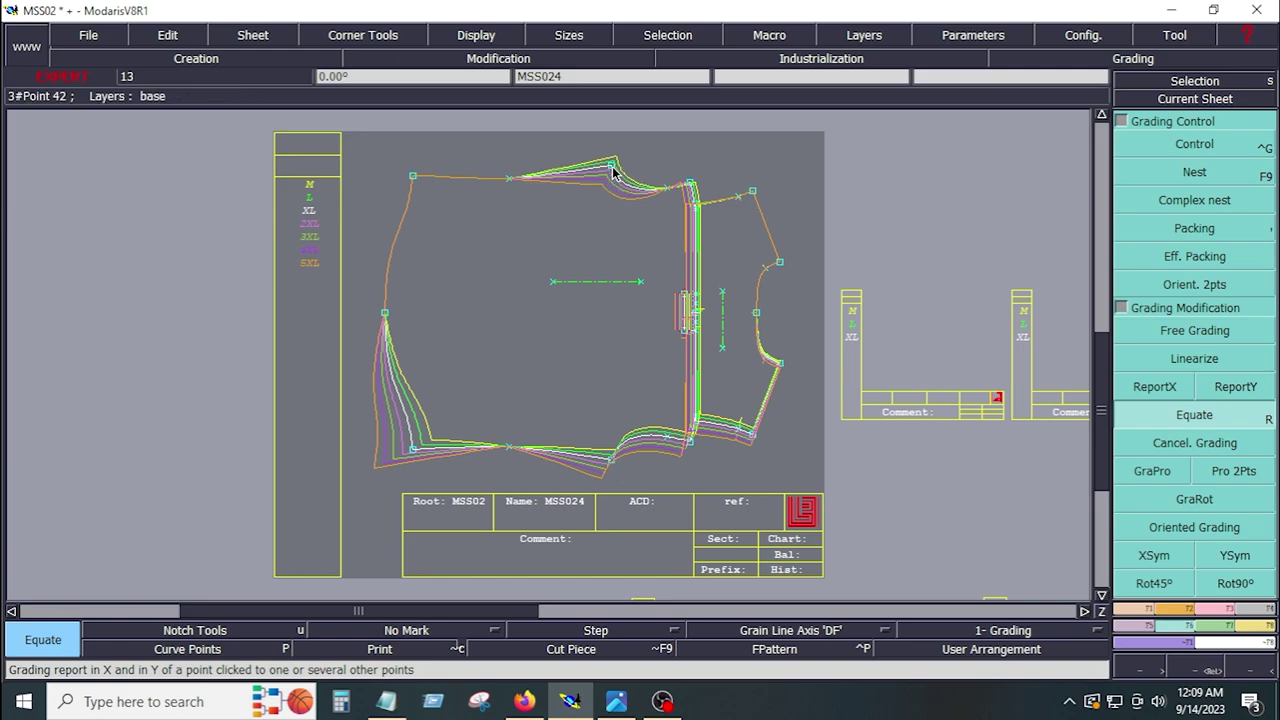
click(1137, 558)
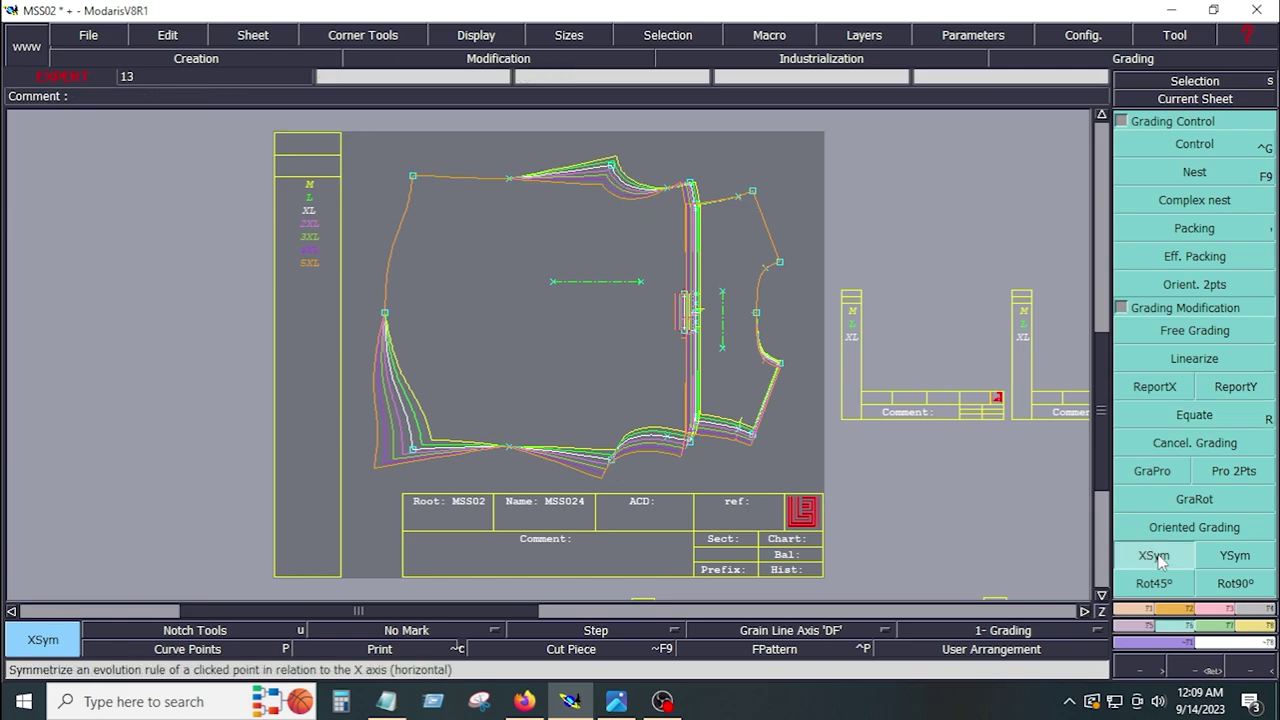
click(611, 166)
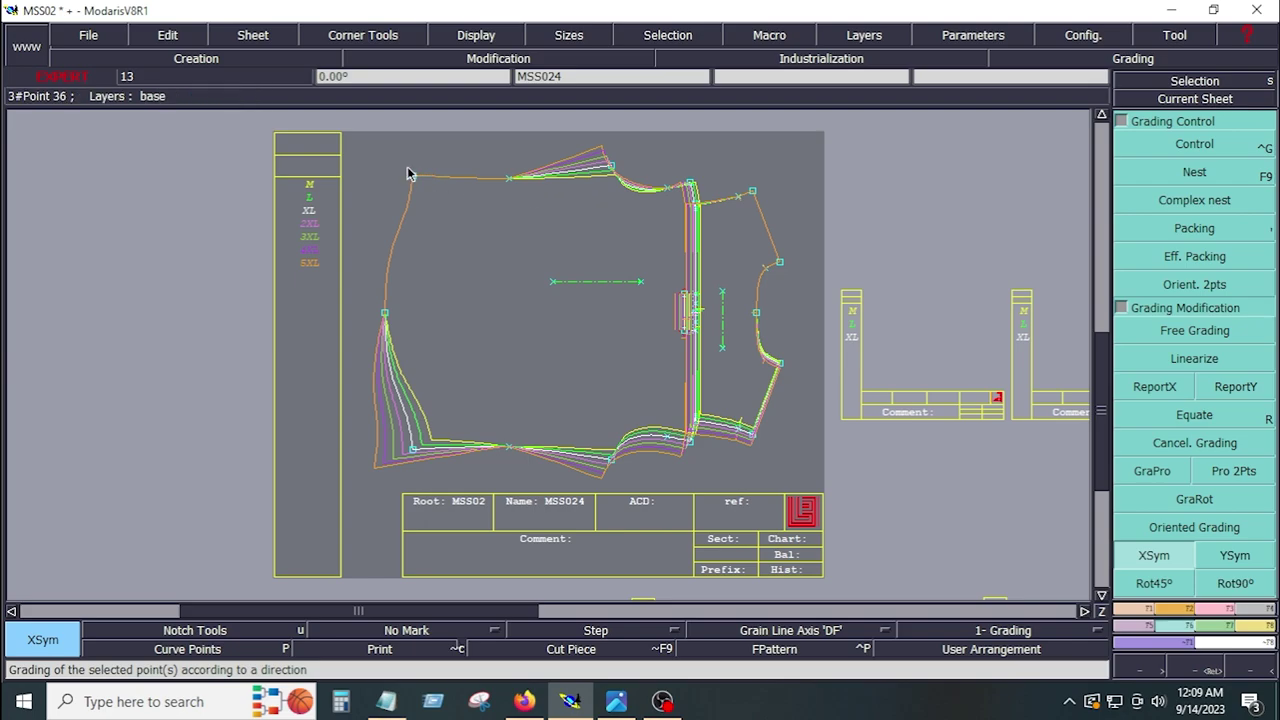
Report the corner grading along the top edge (ReportY) and left edge (ReportX), then GraPro the bottom edge
drag(377, 156, 540, 238)
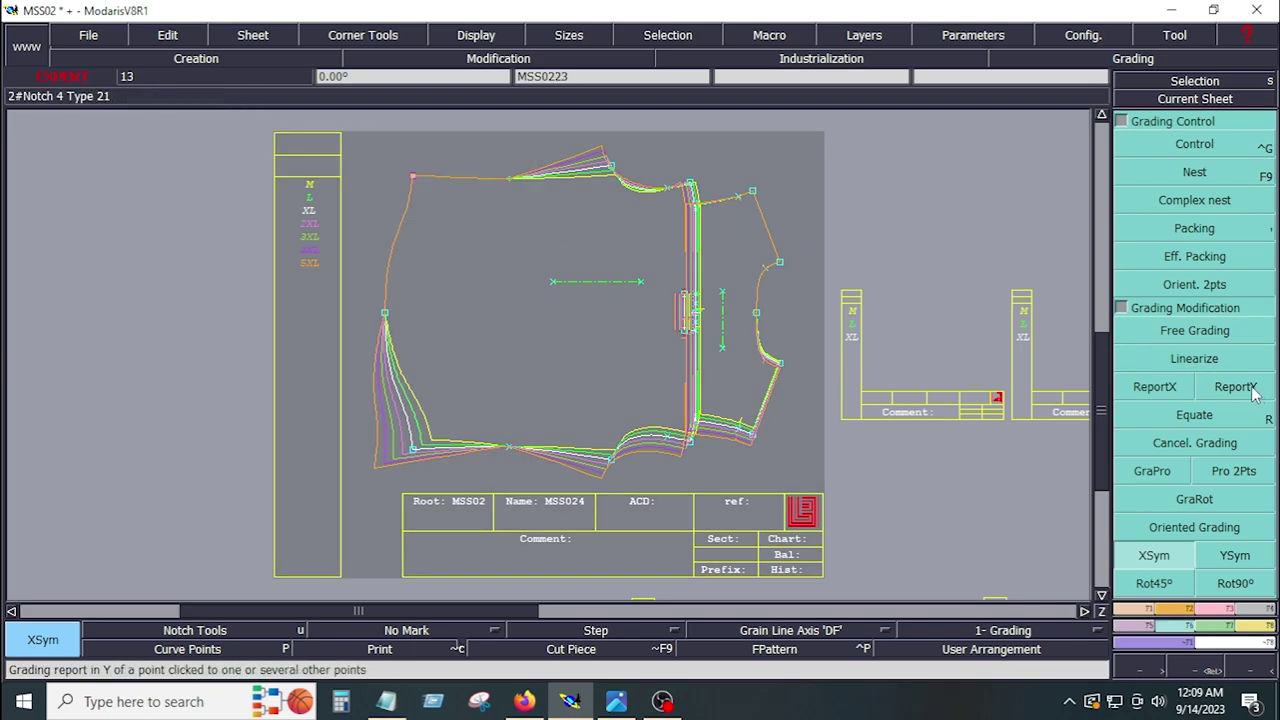
click(1253, 387)
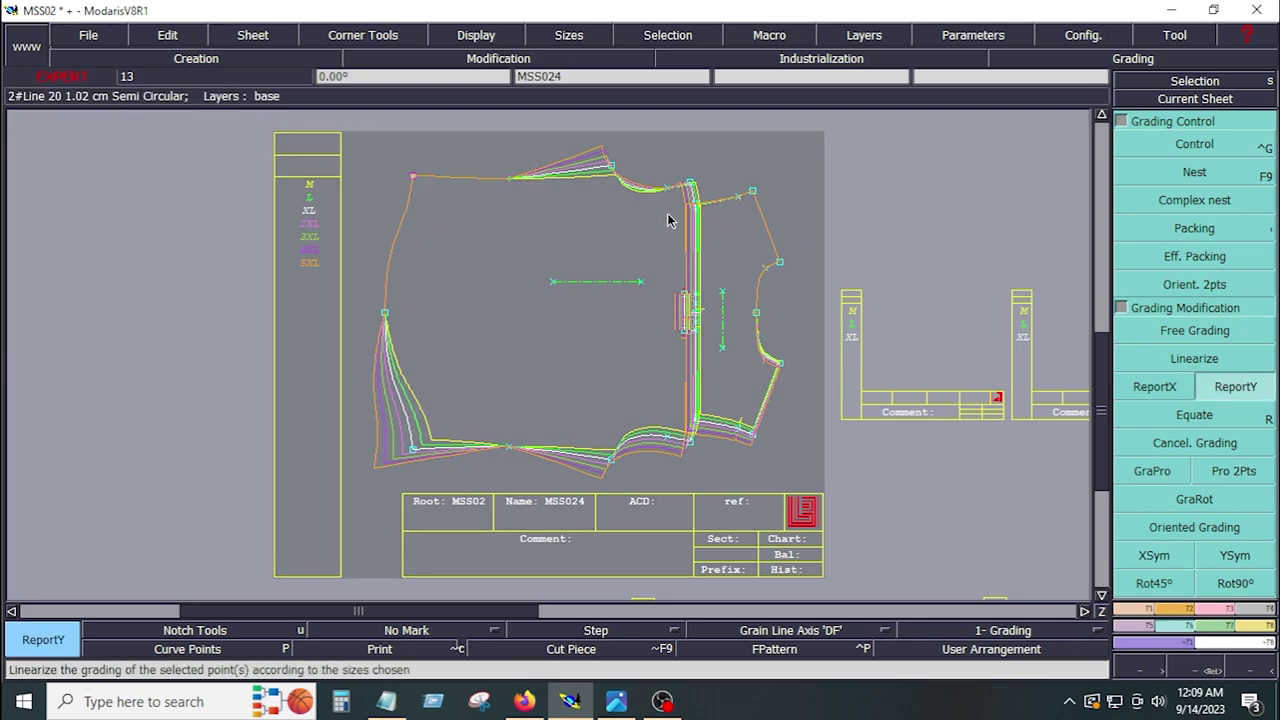
click(505, 176)
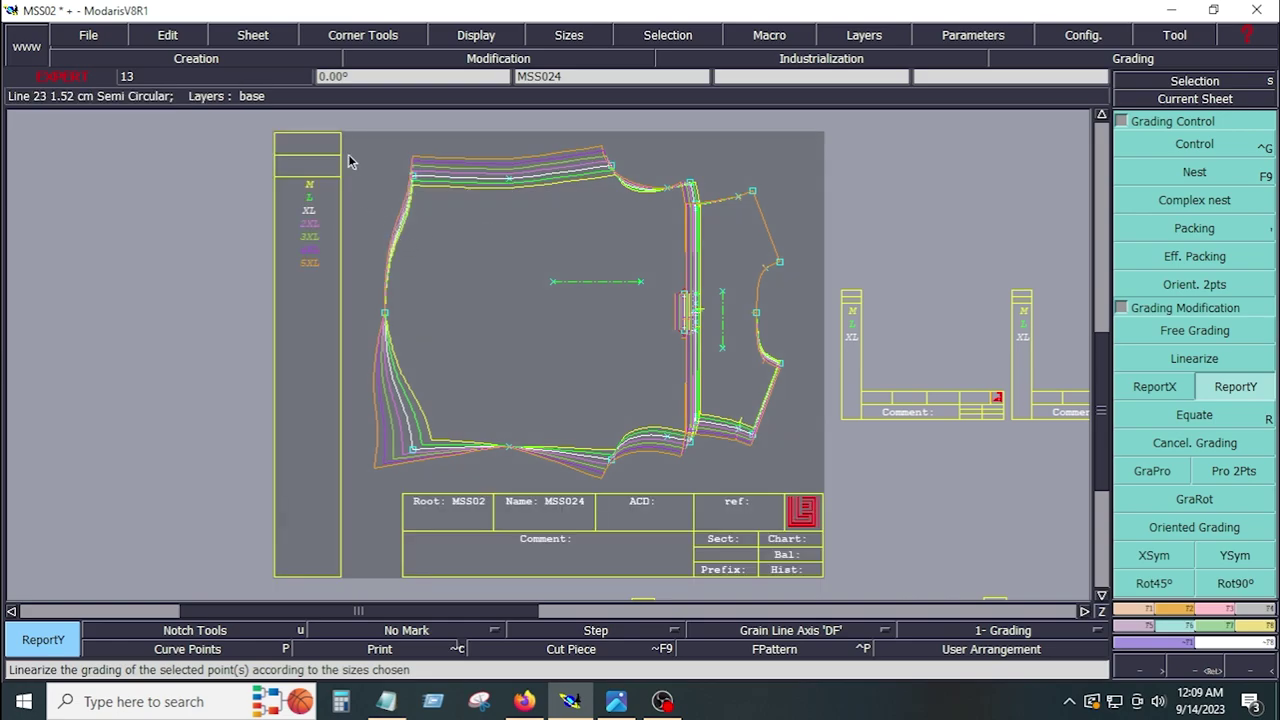
drag(350, 160, 455, 355)
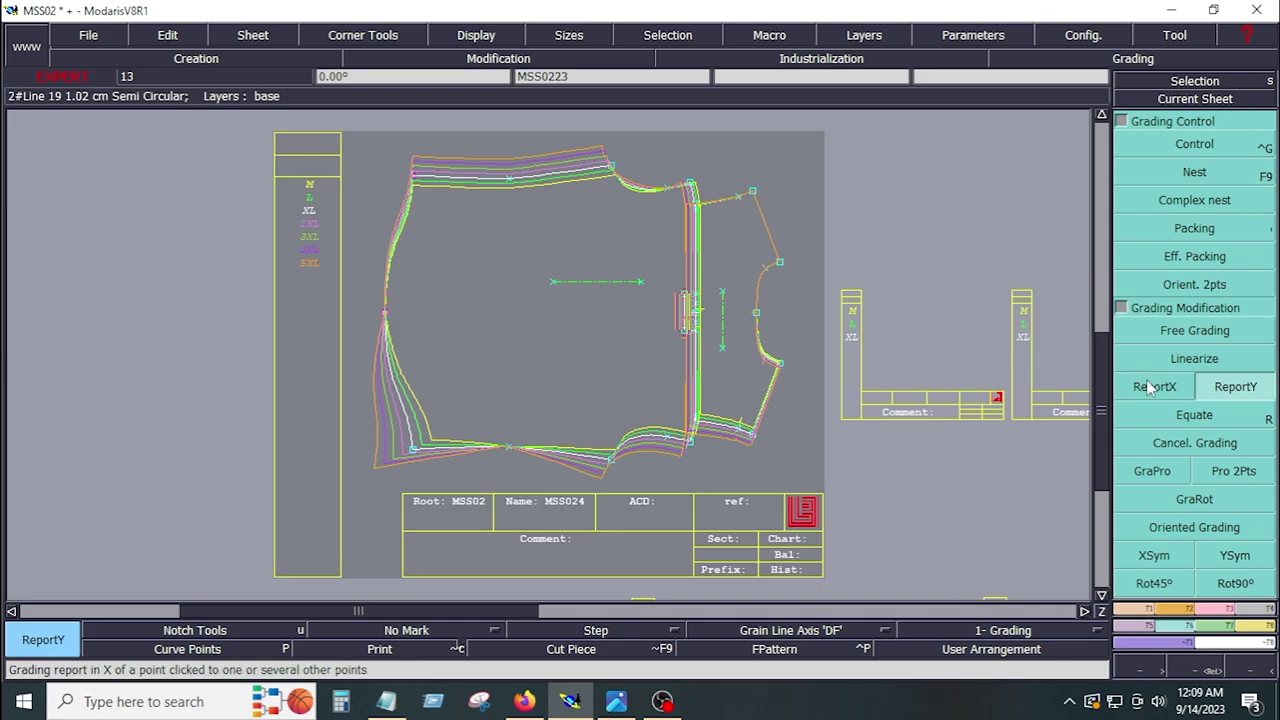
click(1152, 387)
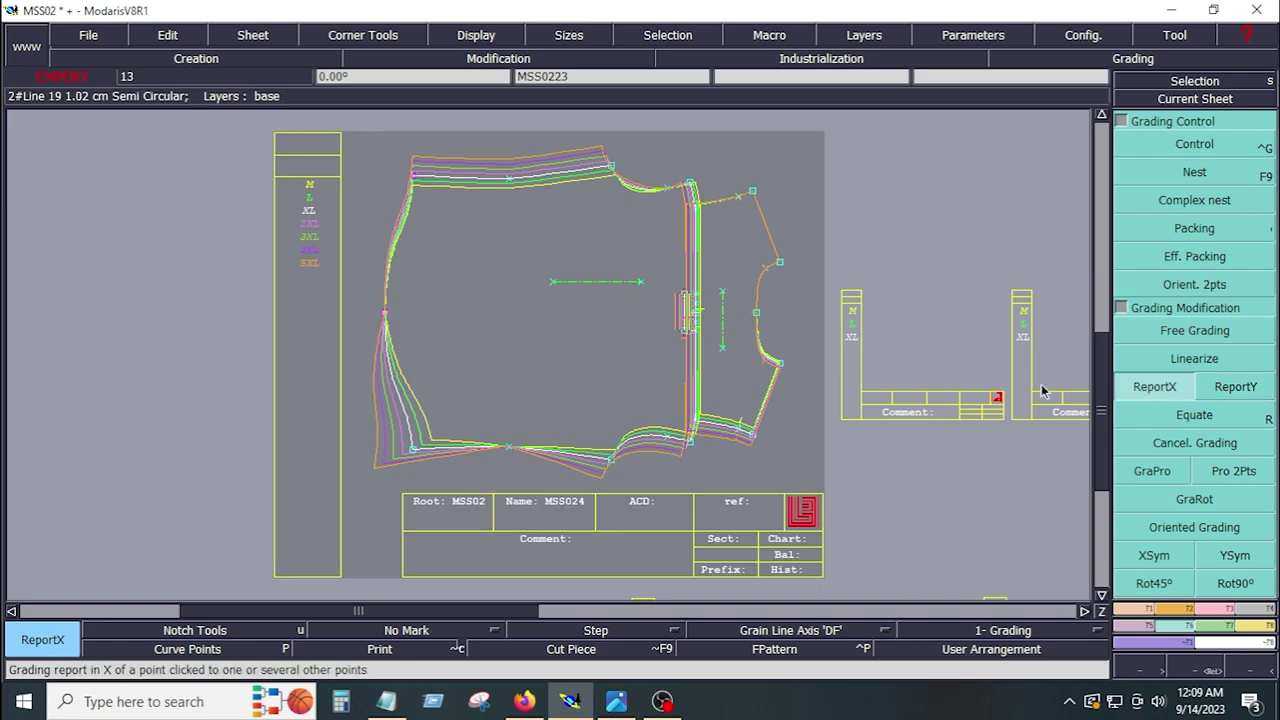
click(391, 318)
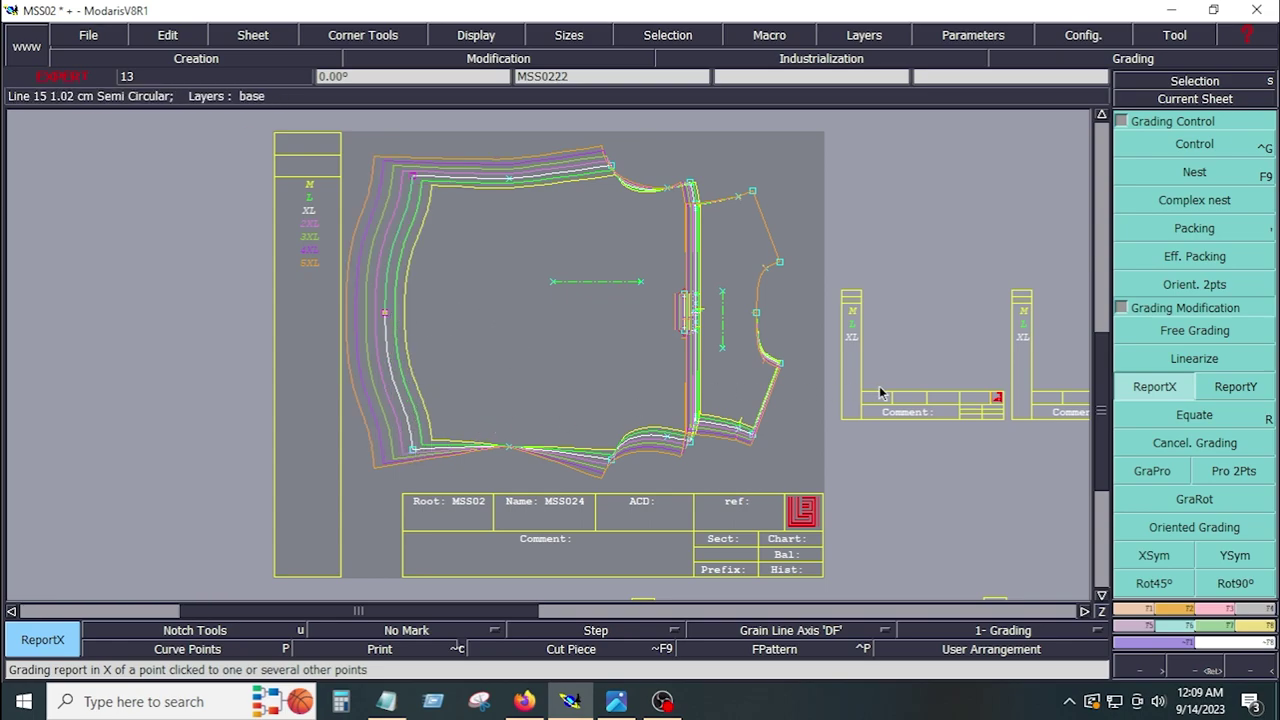
click(1143, 476)
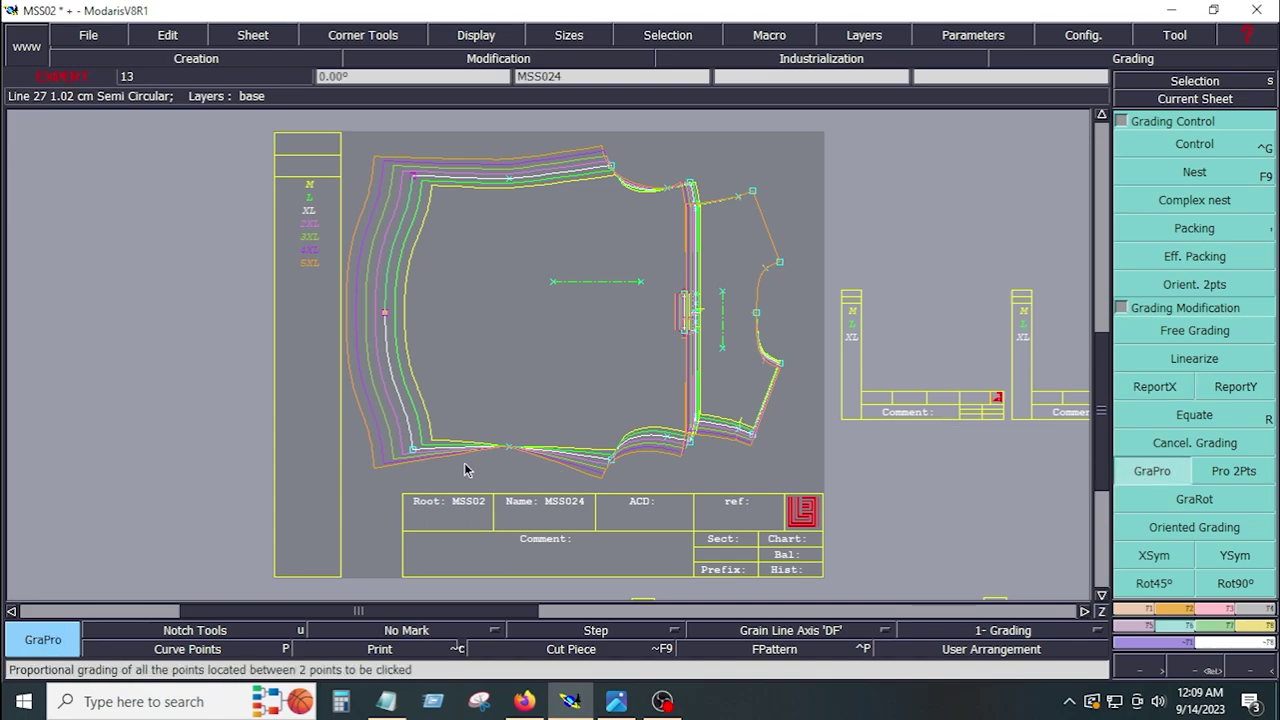
click(606, 463)
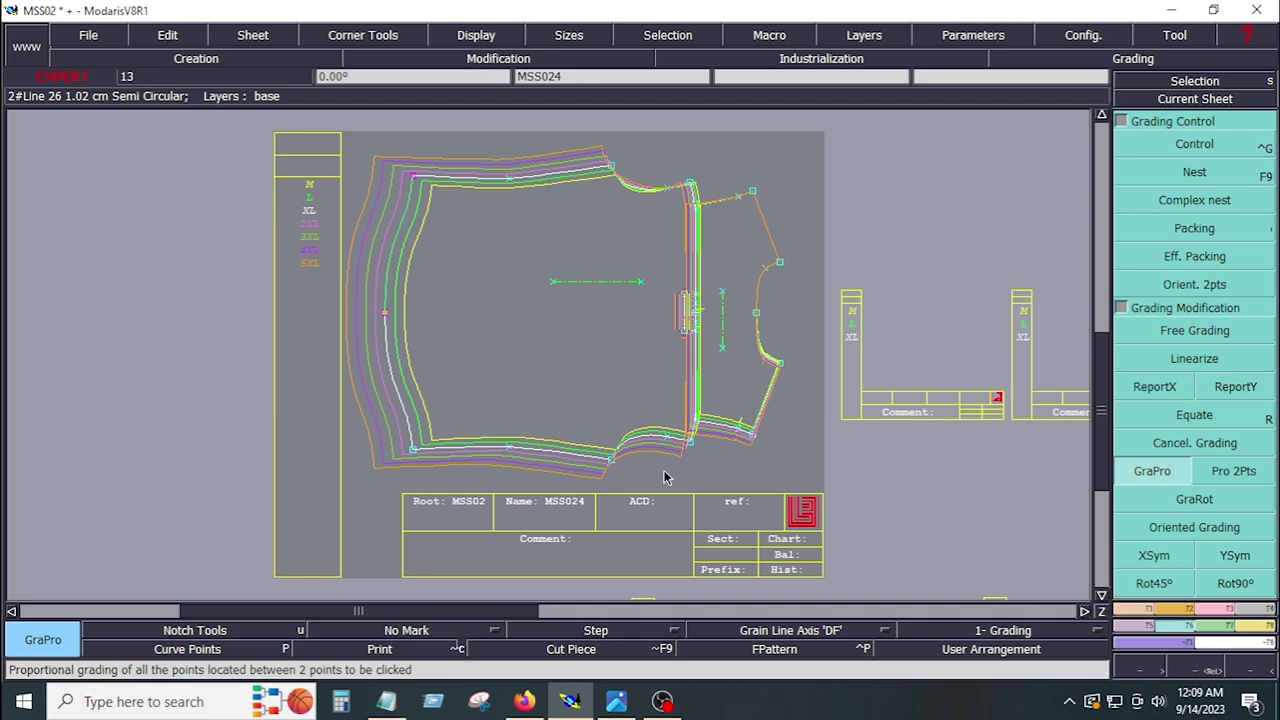
Check Point 17's grading, then equate and mirror the right piece's top corner grading
key(ctrl+g)
click(751, 194)
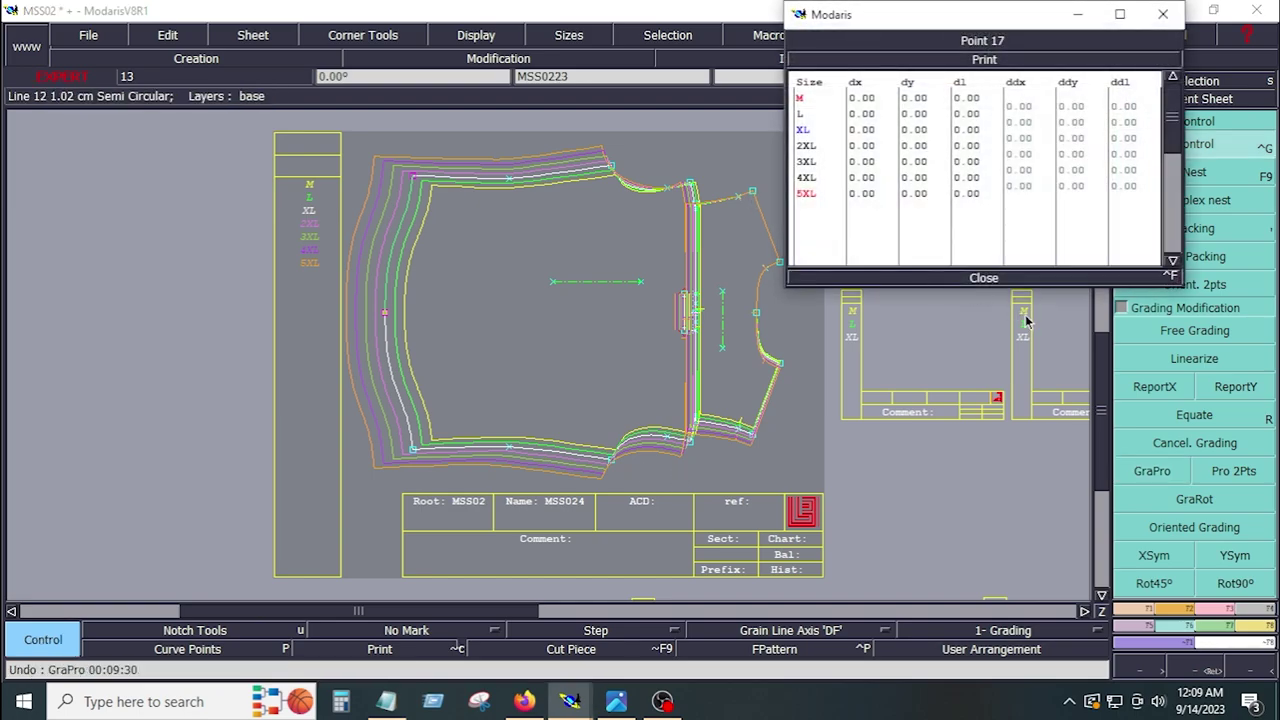
click(967, 279)
click(1194, 414)
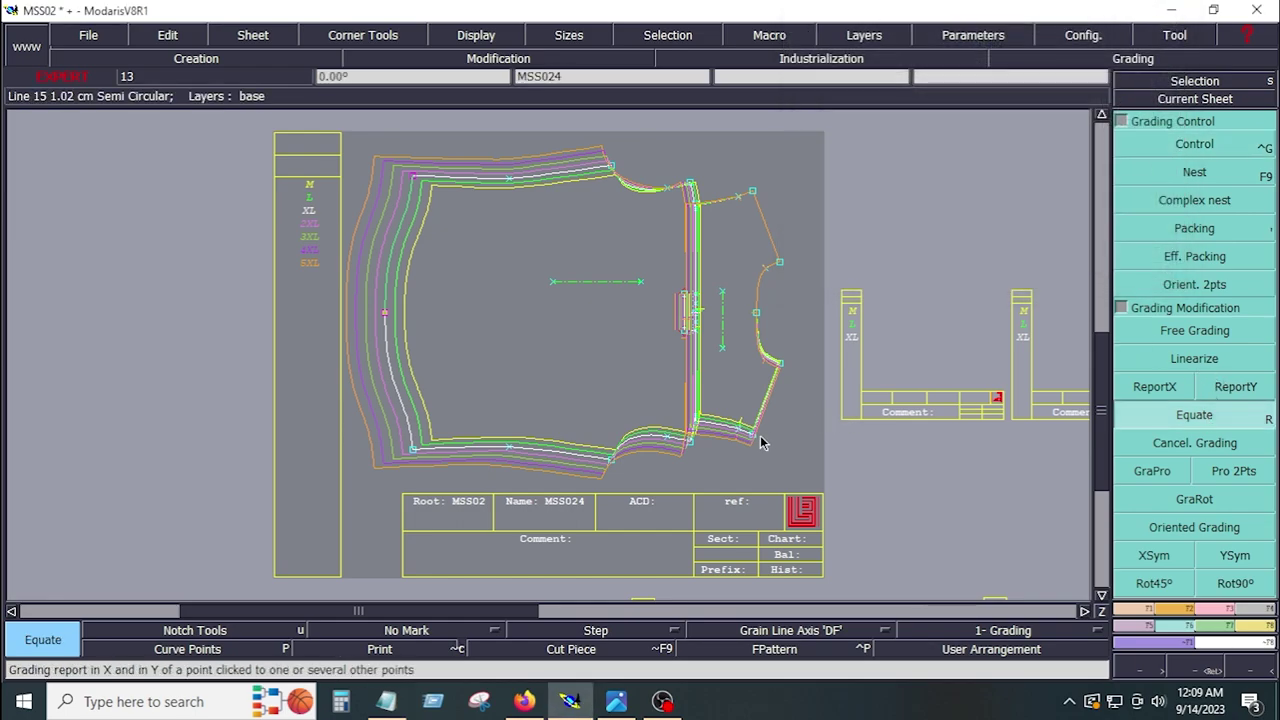
click(753, 193)
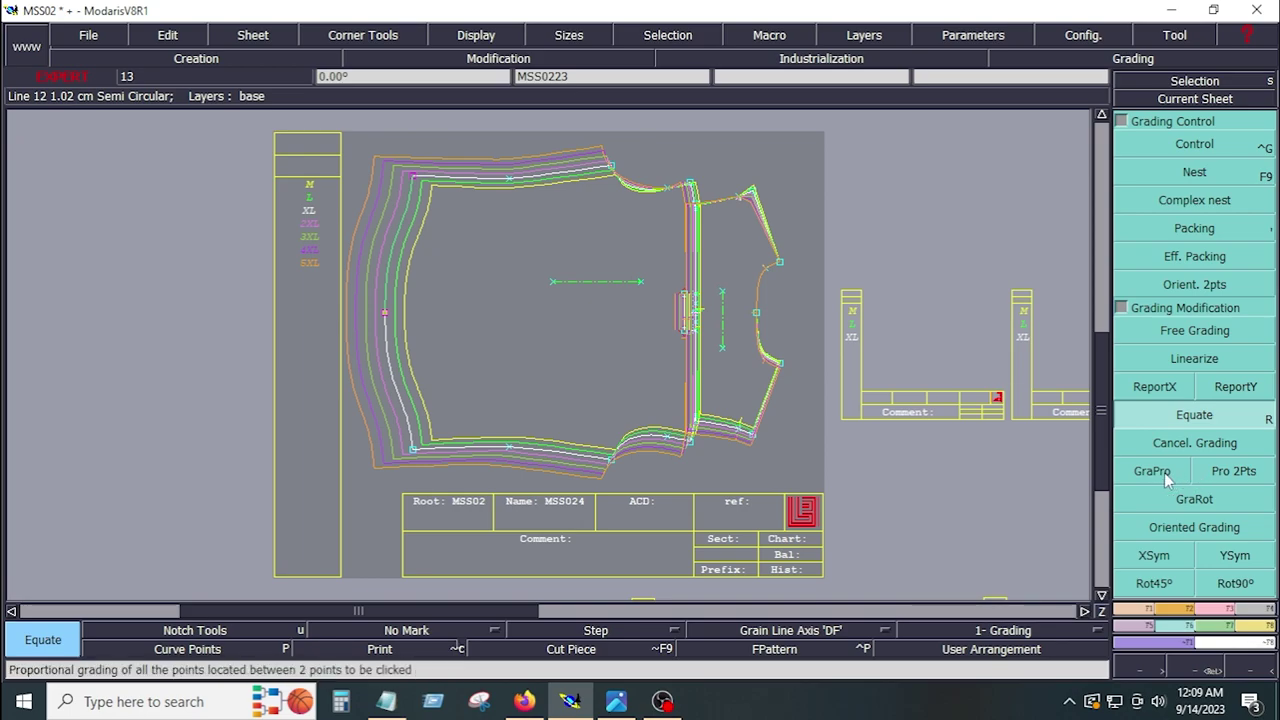
click(1153, 555)
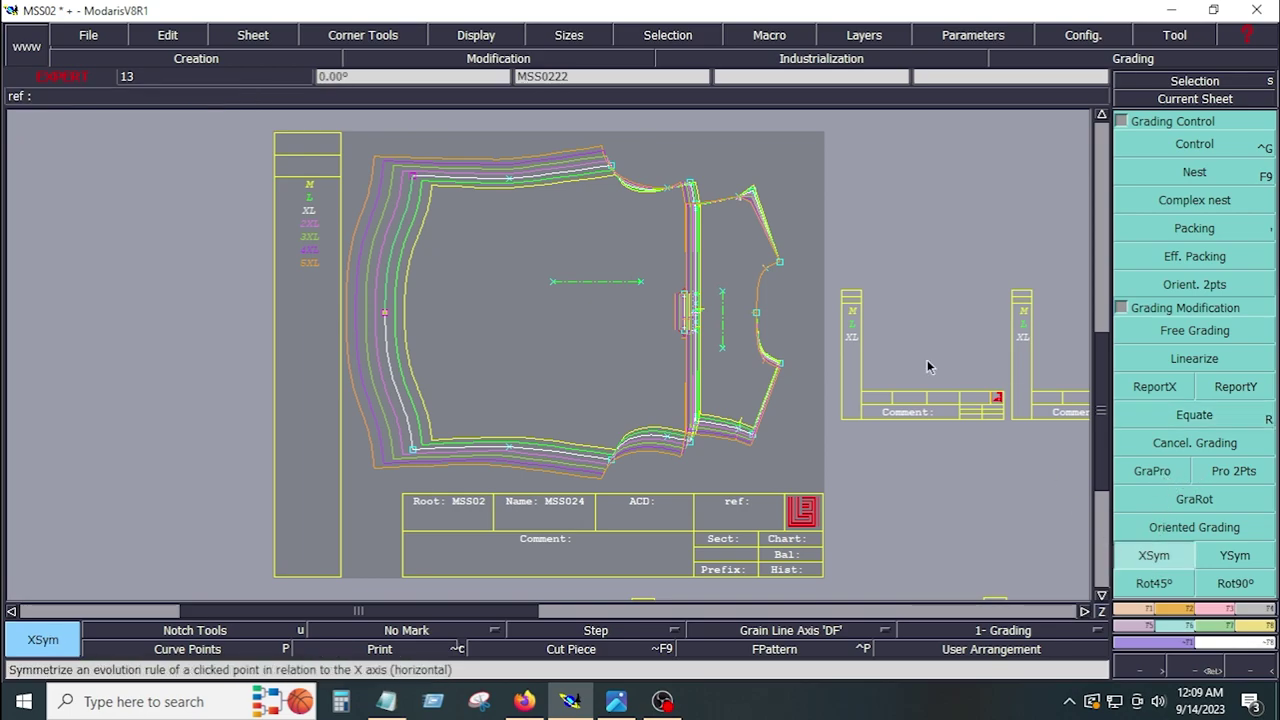
click(753, 195)
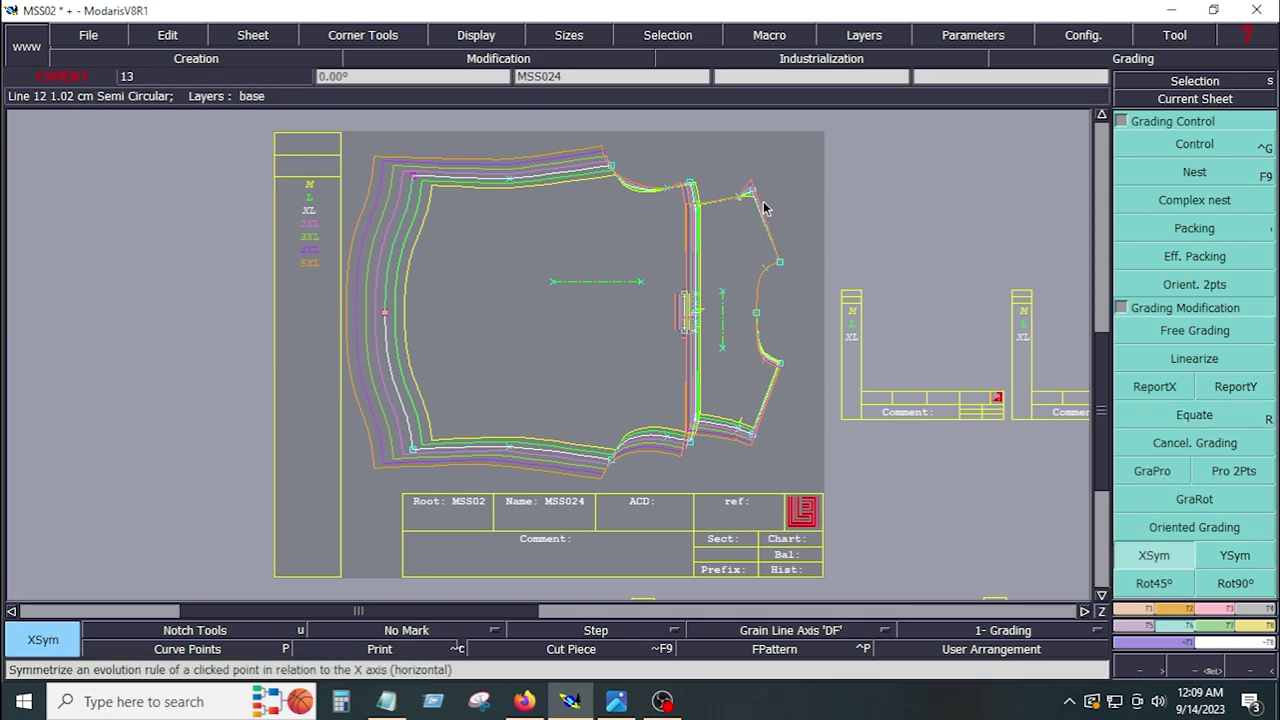
Grade the shoulder line proportionally between its start and end points with GraPro
click(1153, 471)
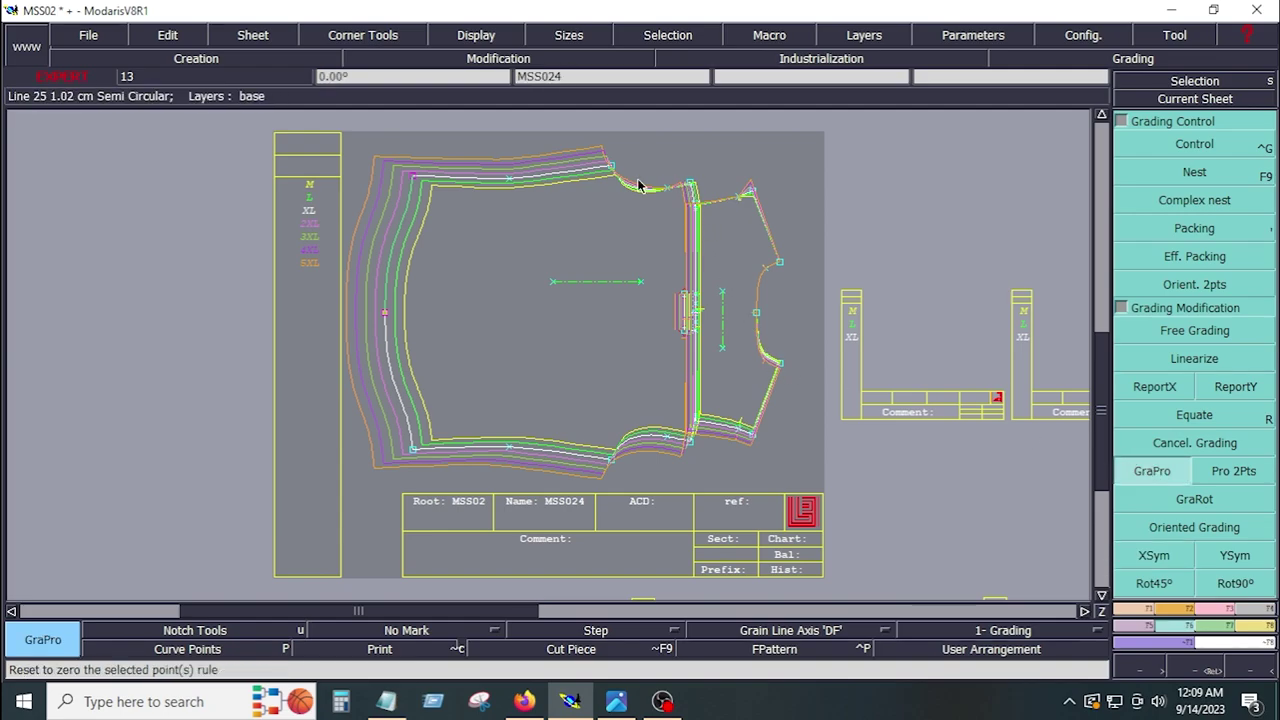
click(612, 166)
click(753, 192)
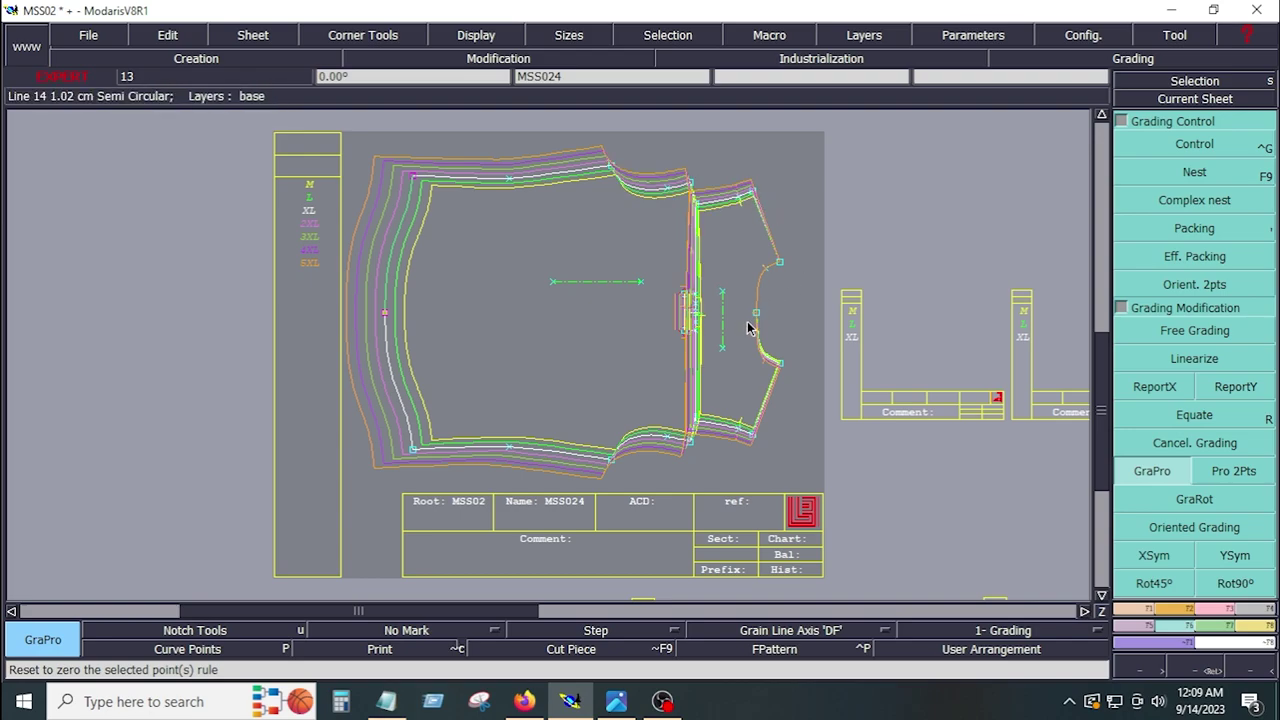
click(700, 206)
Spread the neck curve's grading proportionally between its end points with GraPro
click(1168, 390)
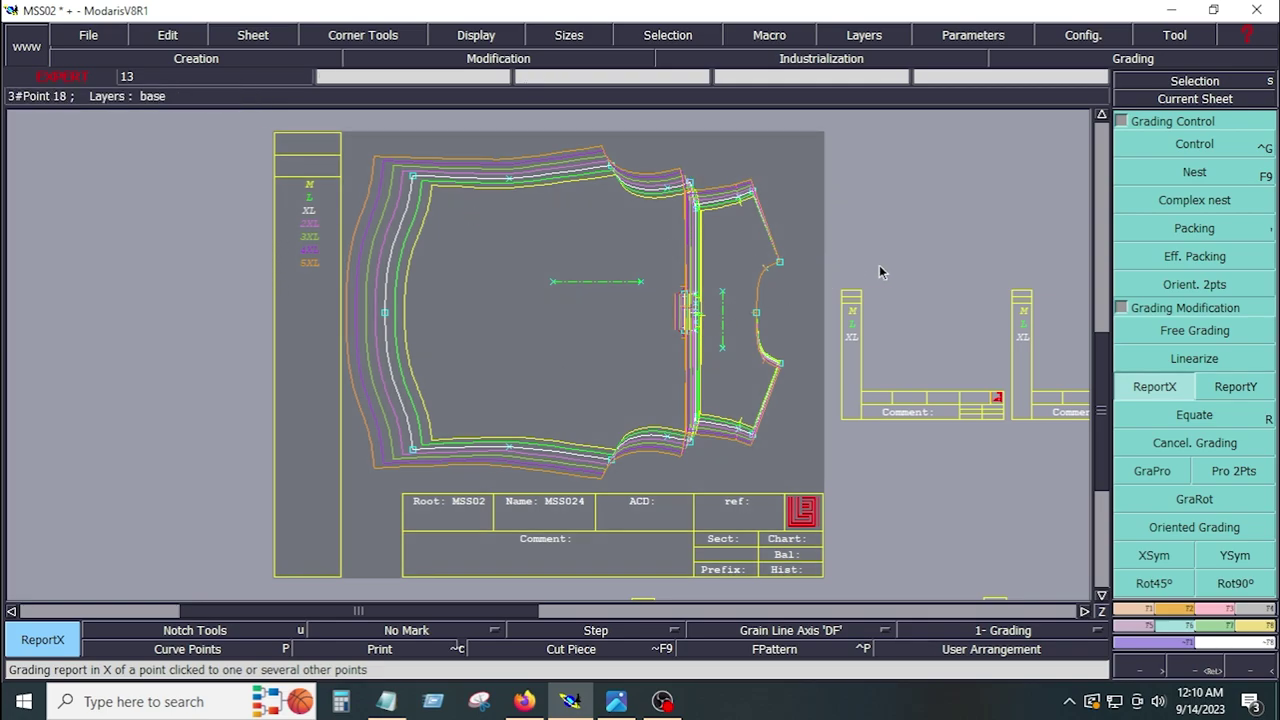
click(1191, 422)
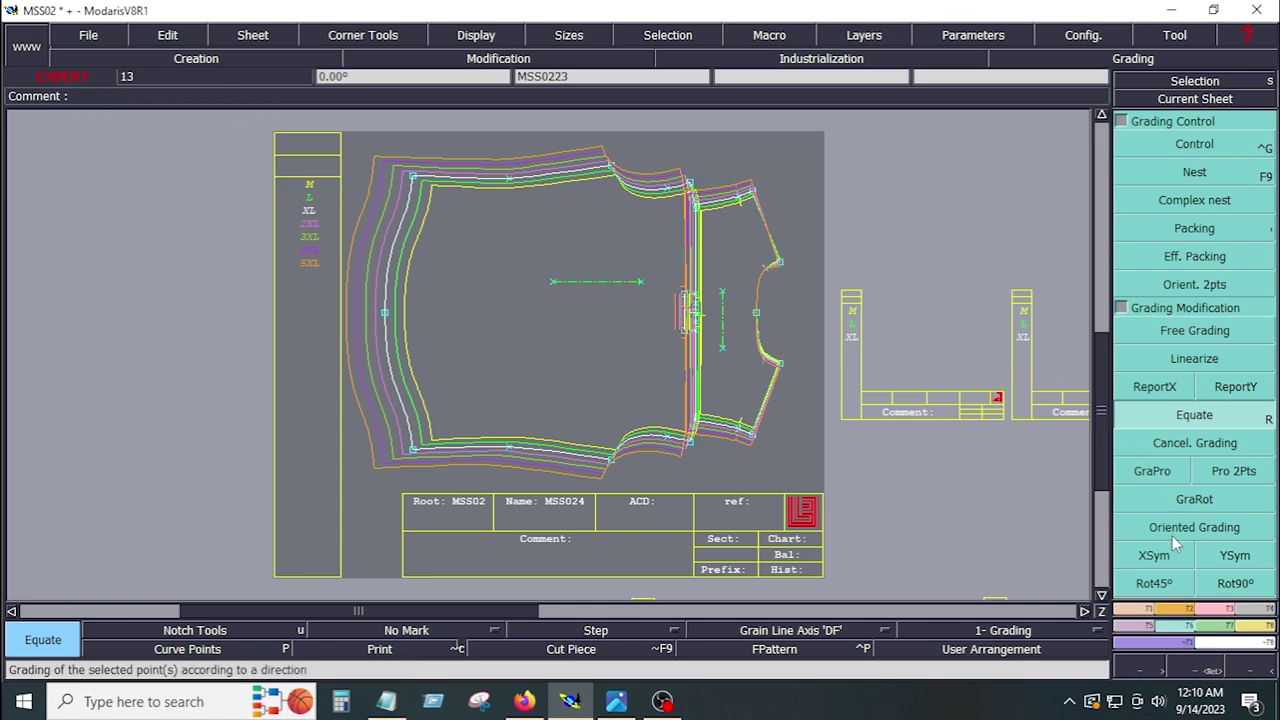
click(1153, 555)
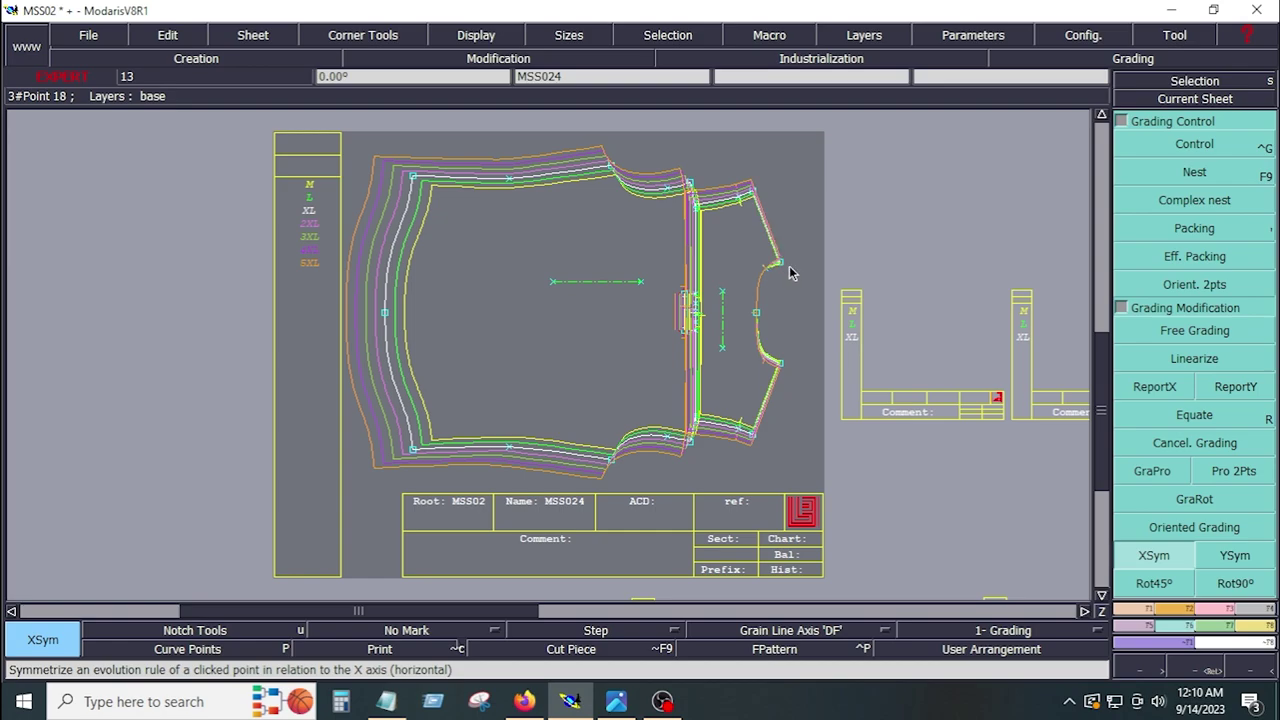
click(1160, 470)
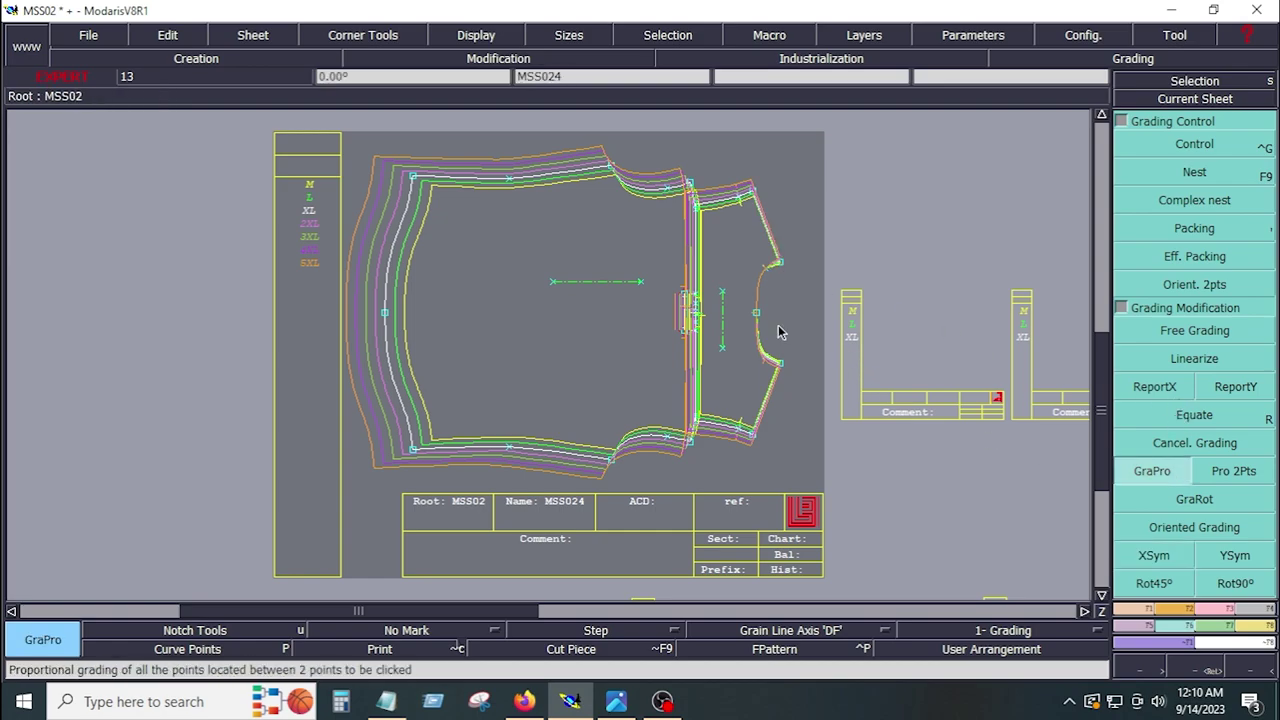
click(786, 374)
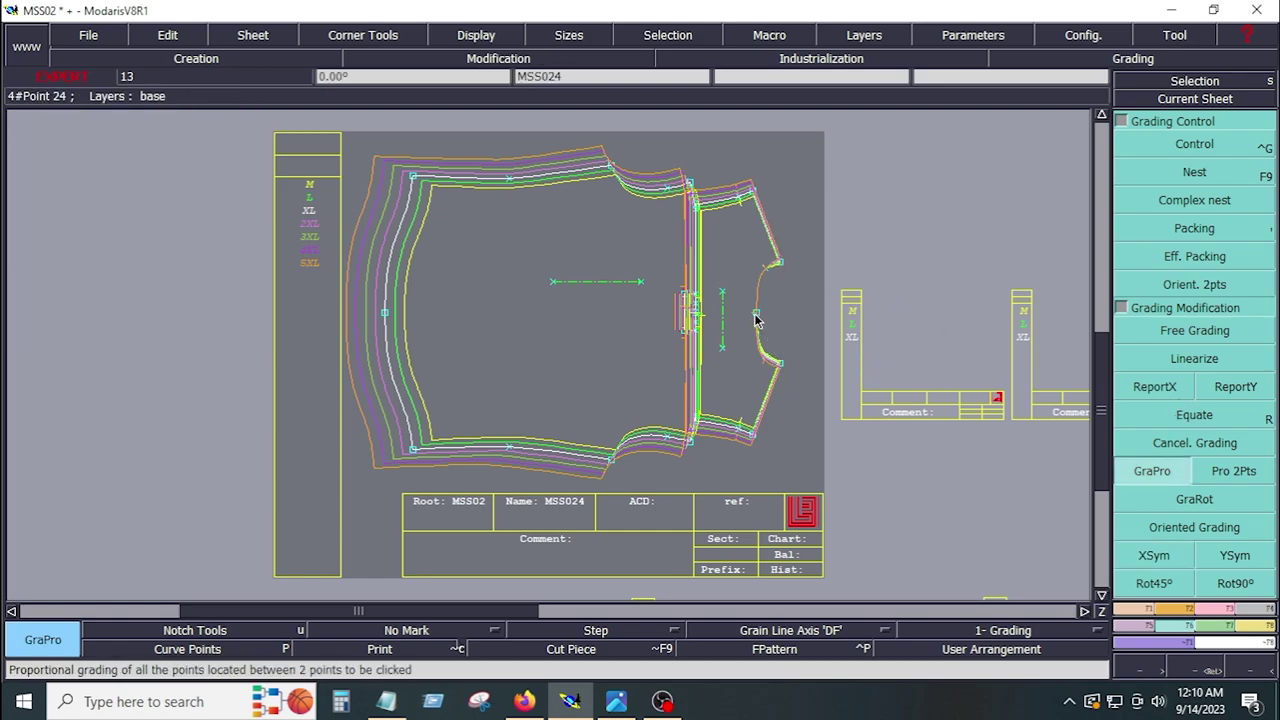
click(778, 263)
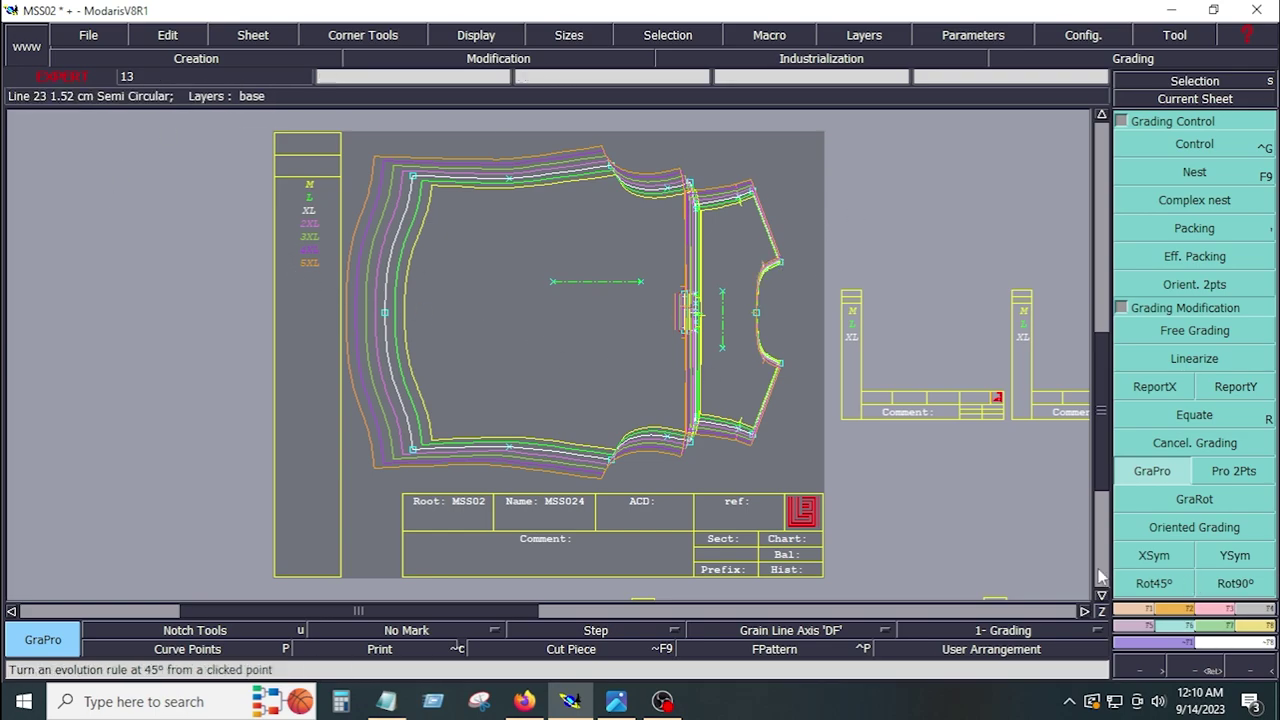
scroll(1205, 527, up, 1)
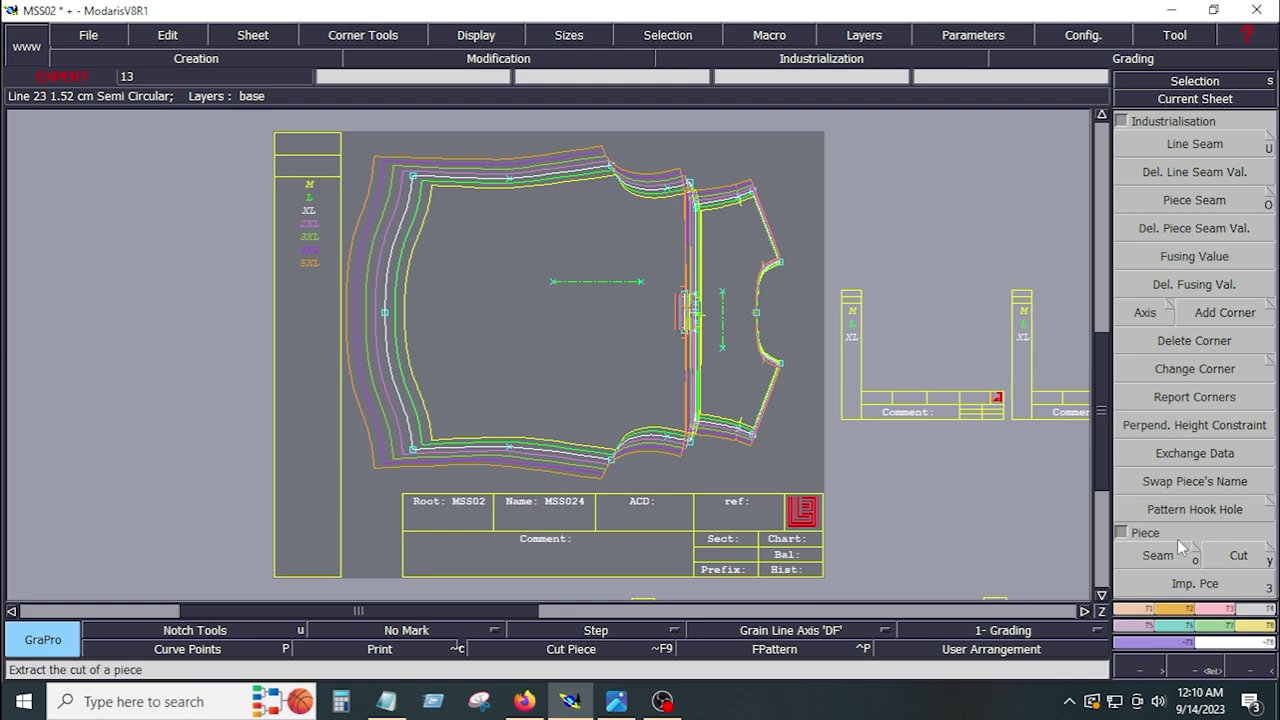
Add seam allowance around the right-hand piece, then show all sheets and zoom into the lower-left pieces
click(1165, 556)
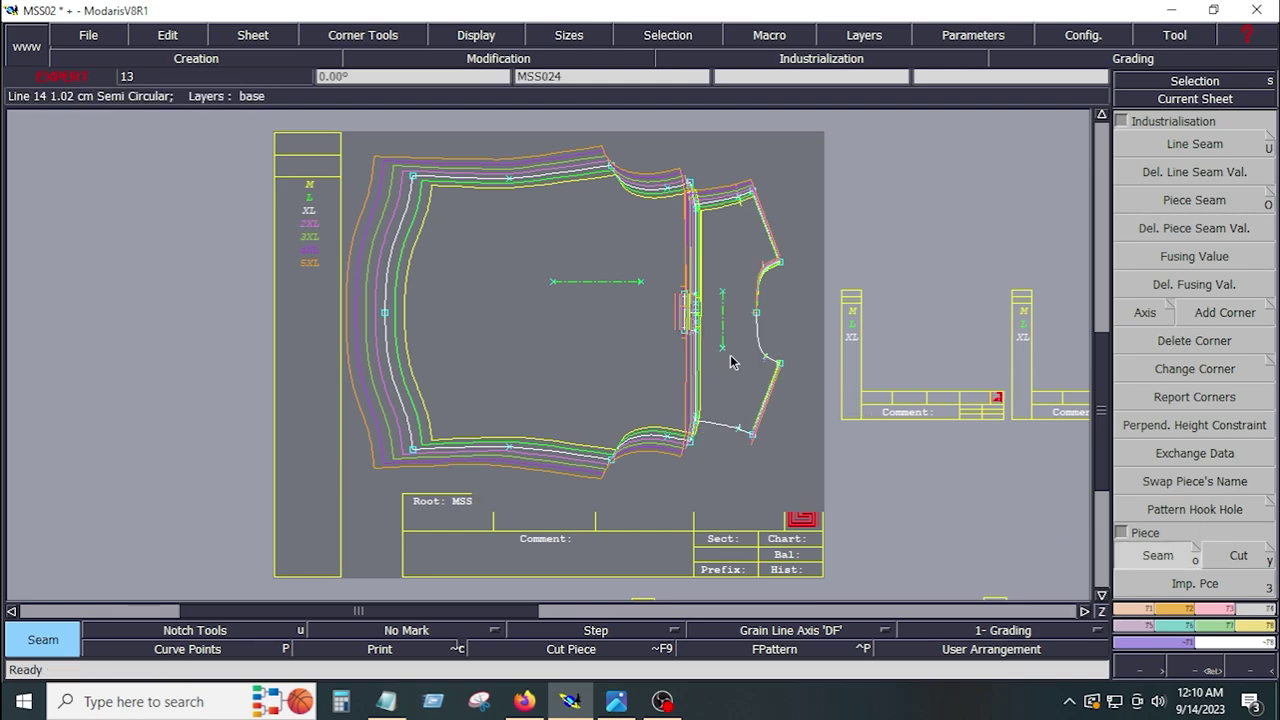
click(731, 362)
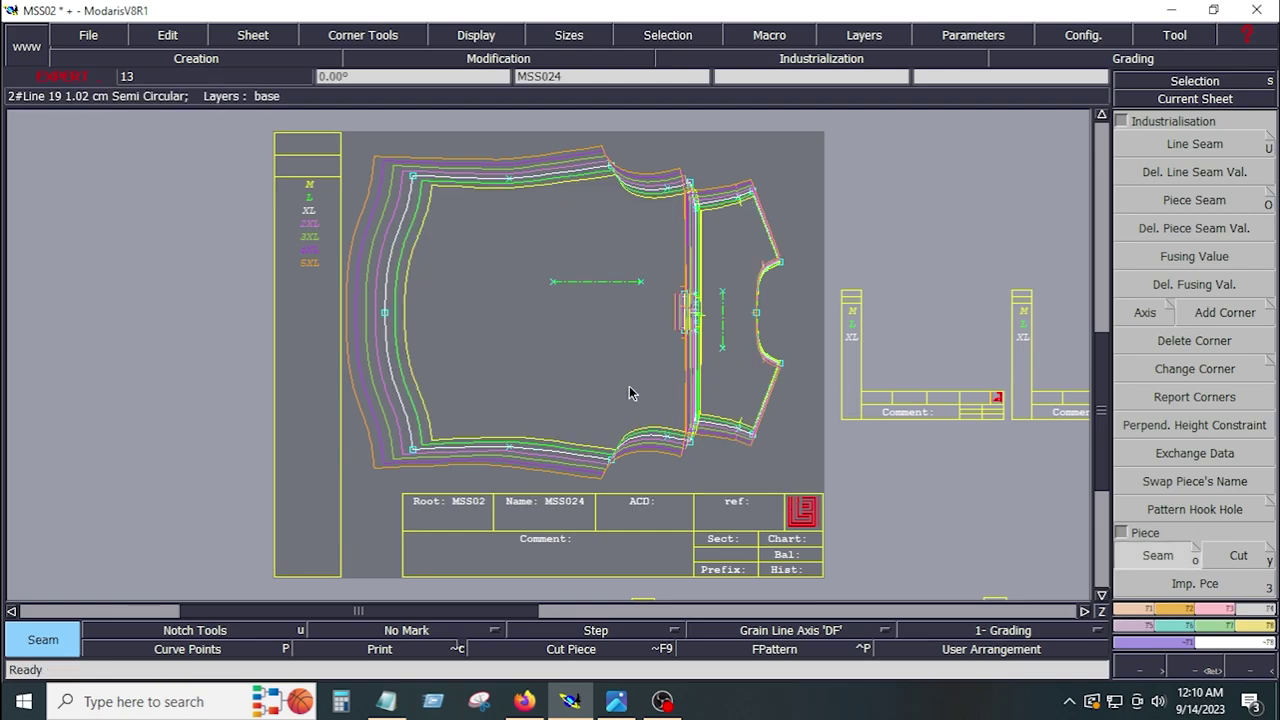
key(ctrl+a)
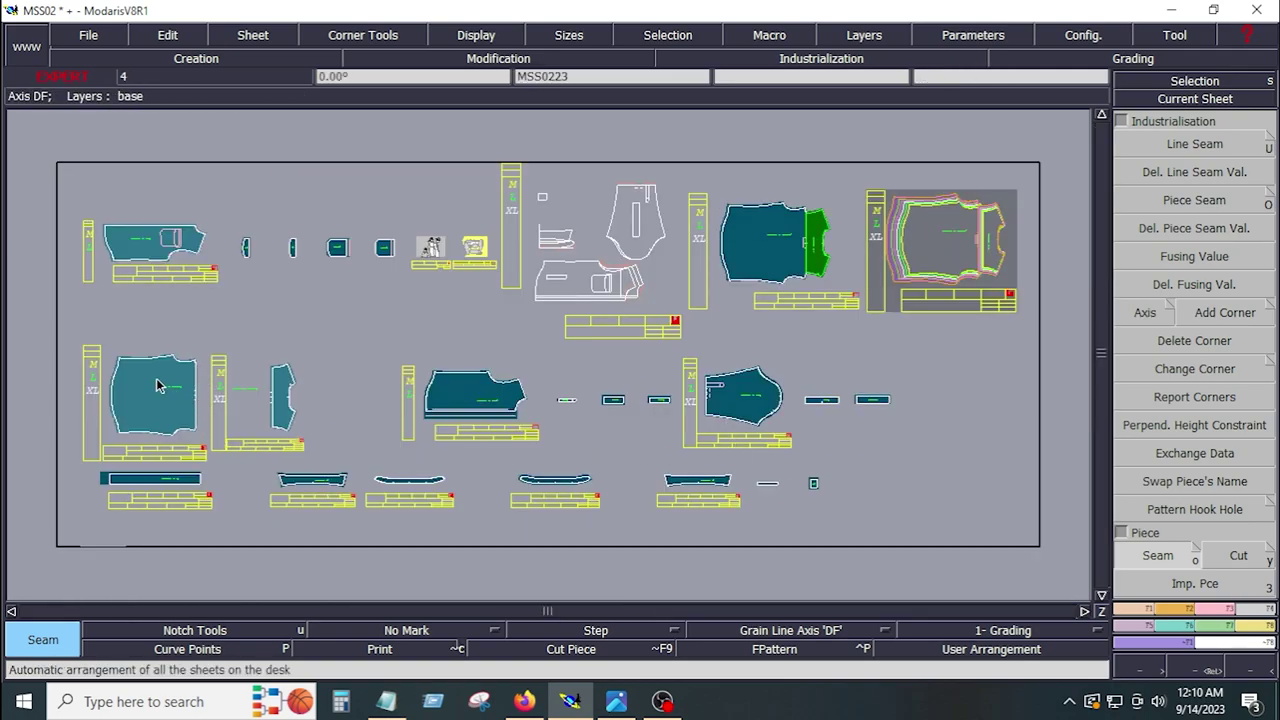
key(z)
drag(104, 333, 311, 427)
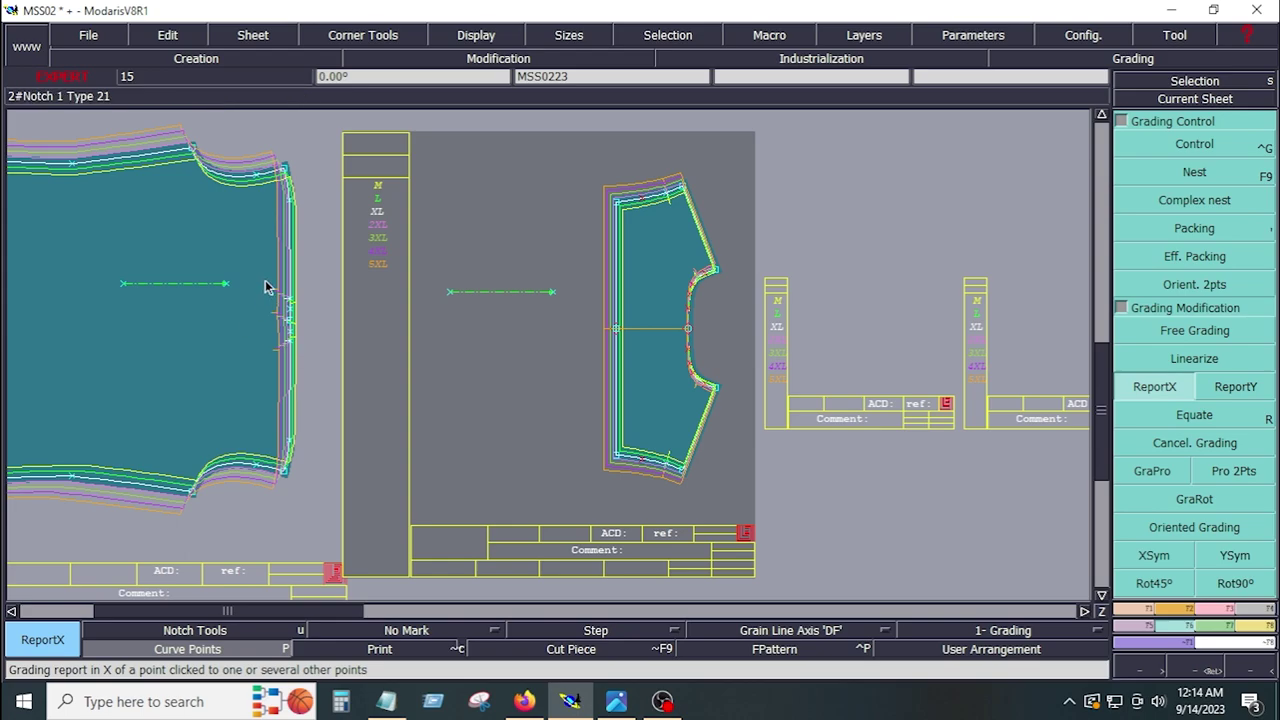
Report Y grading from point 37 onto point 41 and the lower notch, then delete the extra side-edge point
key(z)
drag(262, 269, 310, 367)
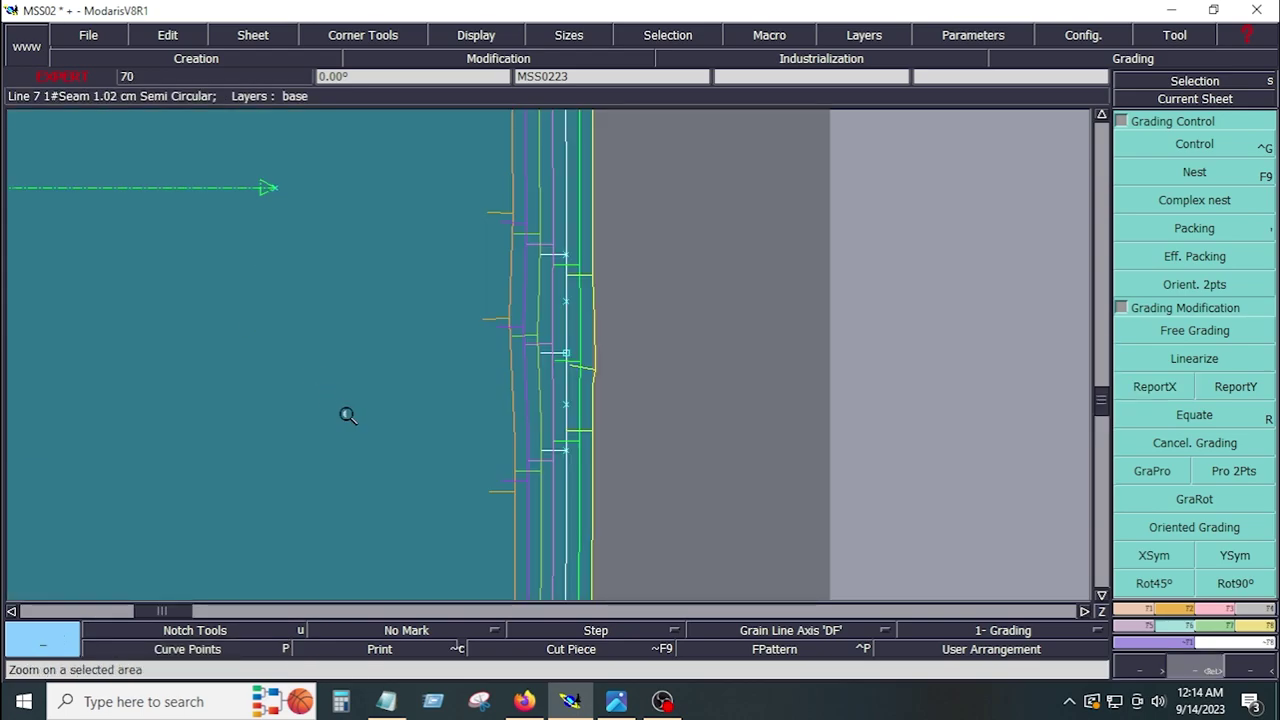
click(1236, 386)
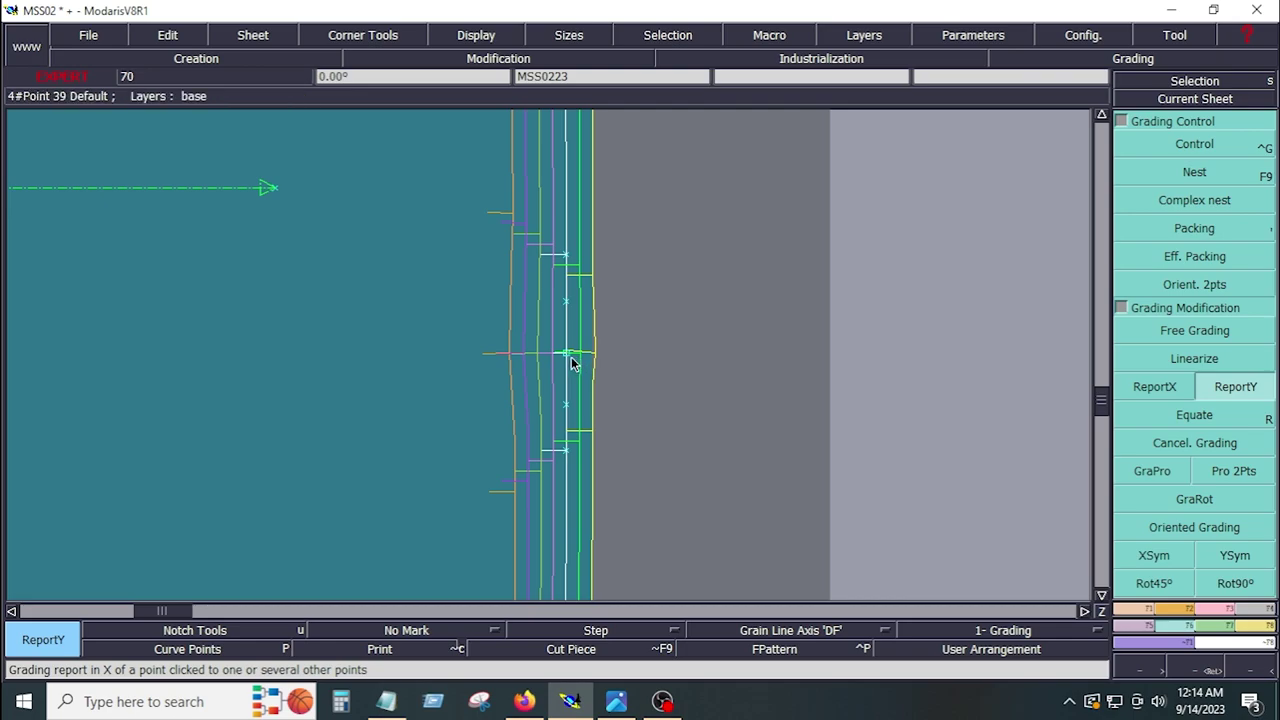
click(566, 259)
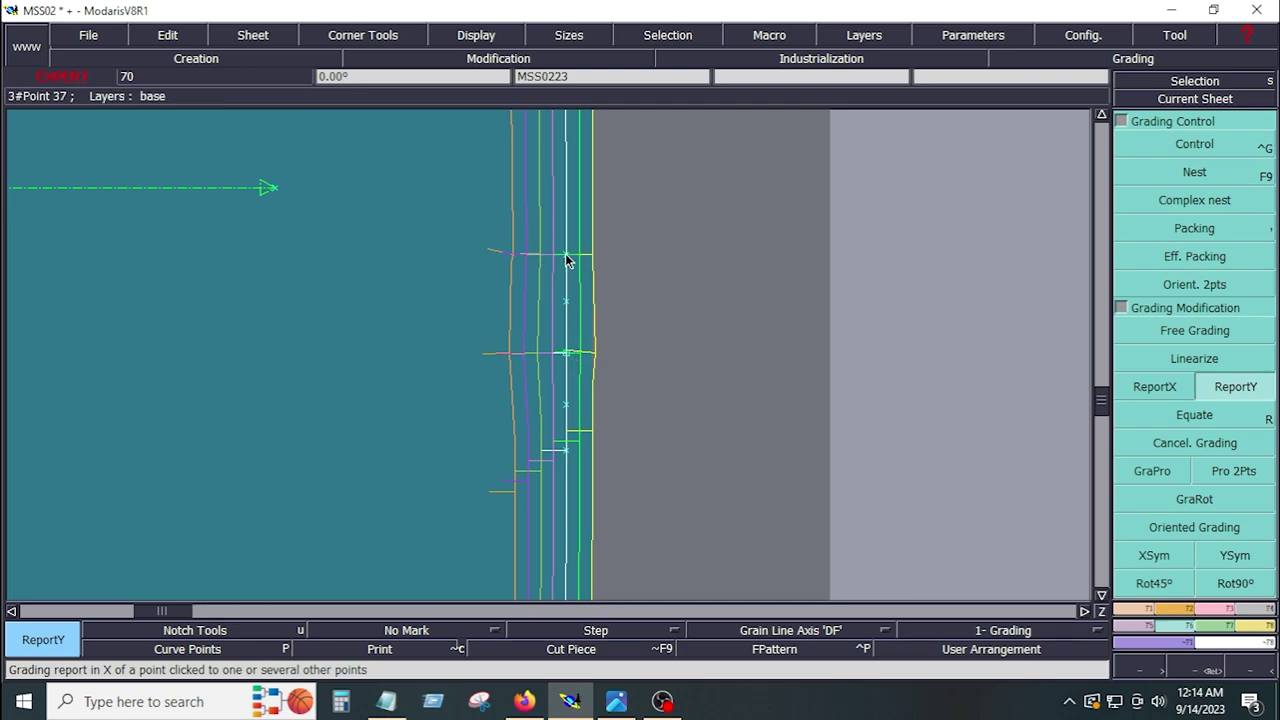
click(566, 353)
click(566, 451)
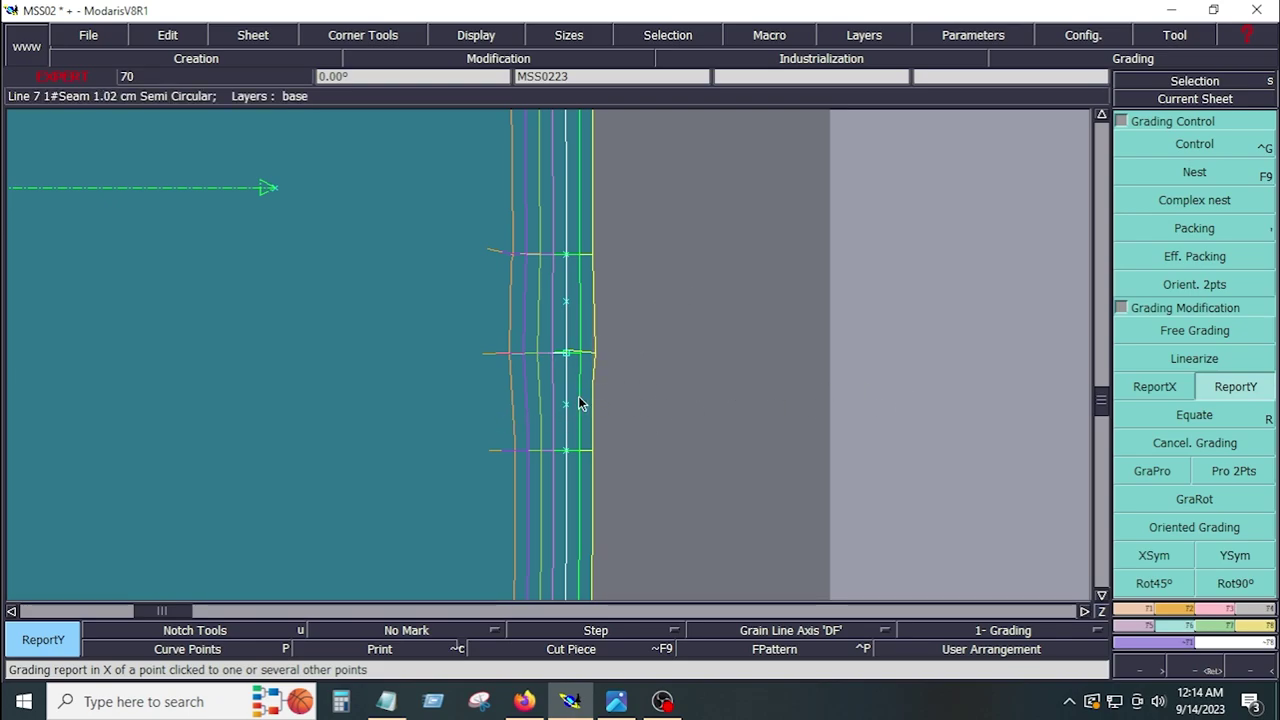
key(Delete)
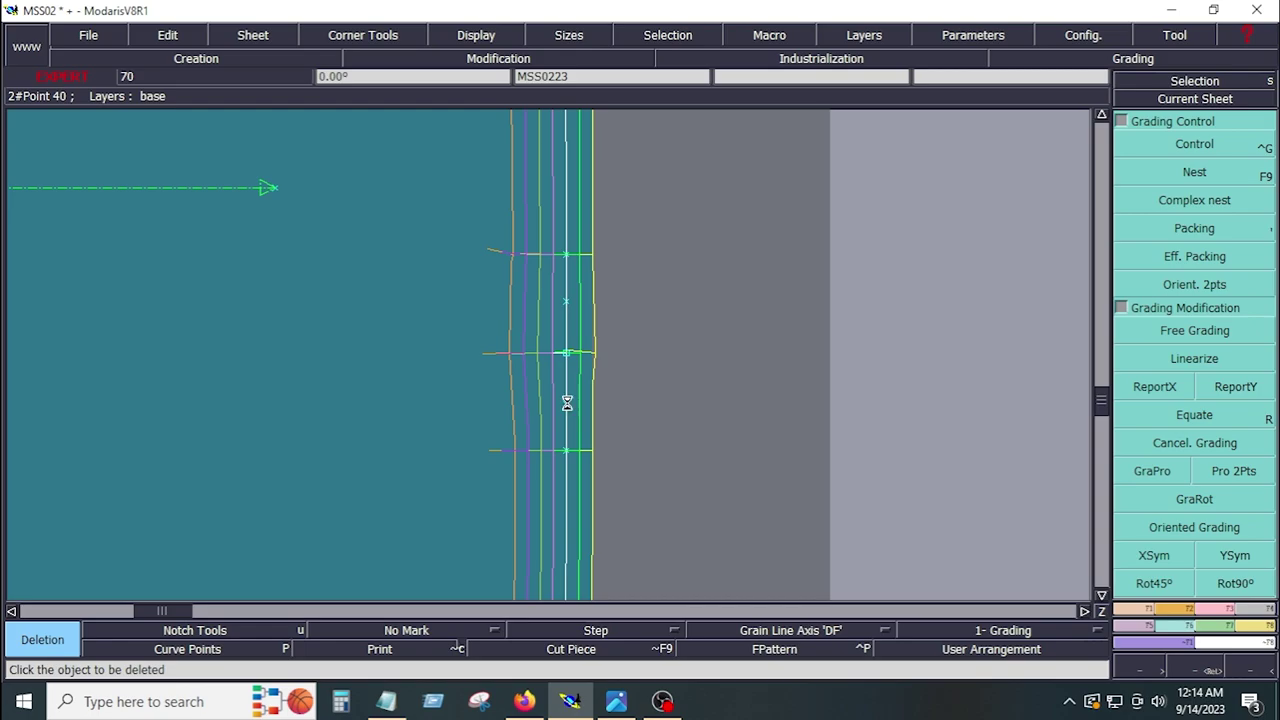
click(567, 307)
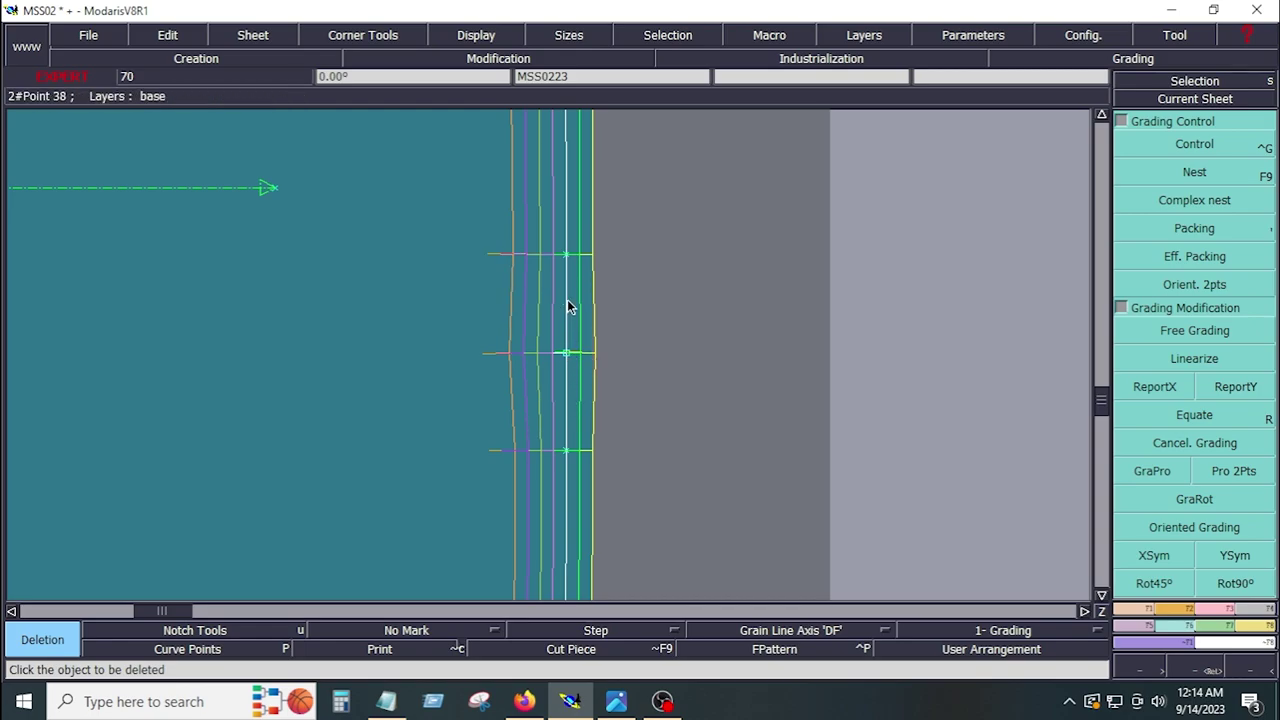
Report X grading from the middle notch point onto the upper and lower notch points
click(1156, 388)
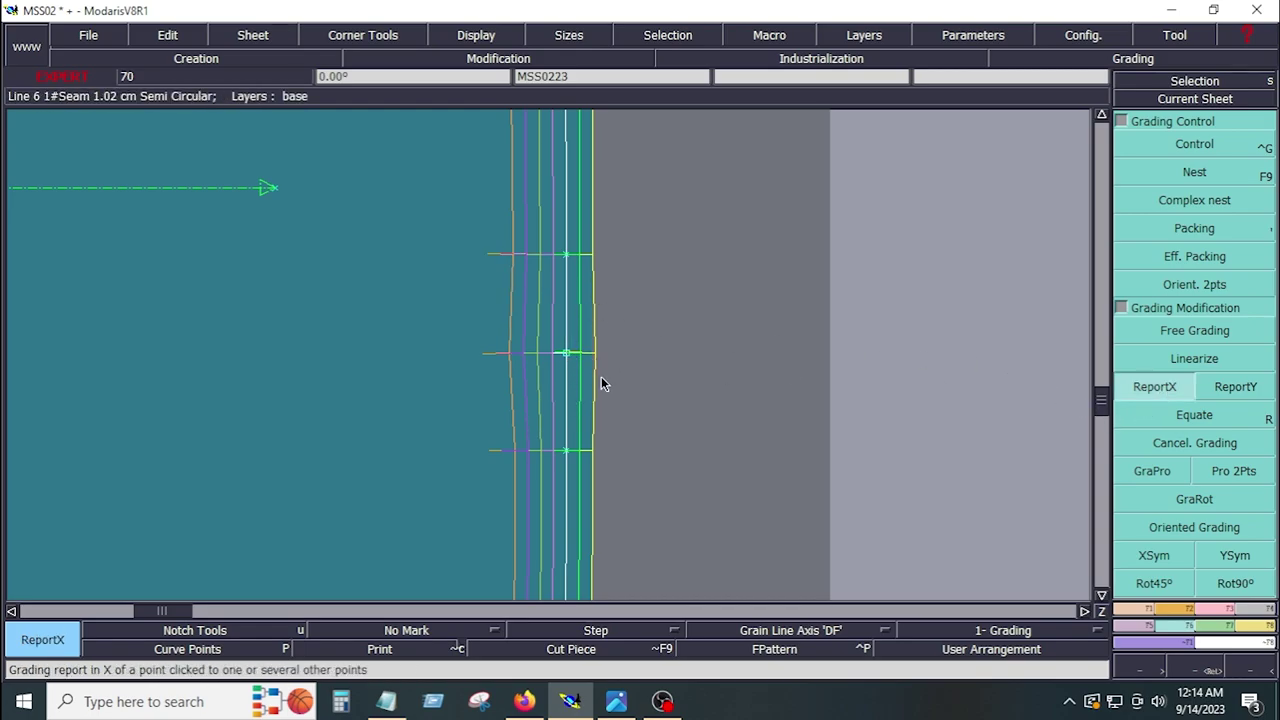
click(566, 352)
click(565, 255)
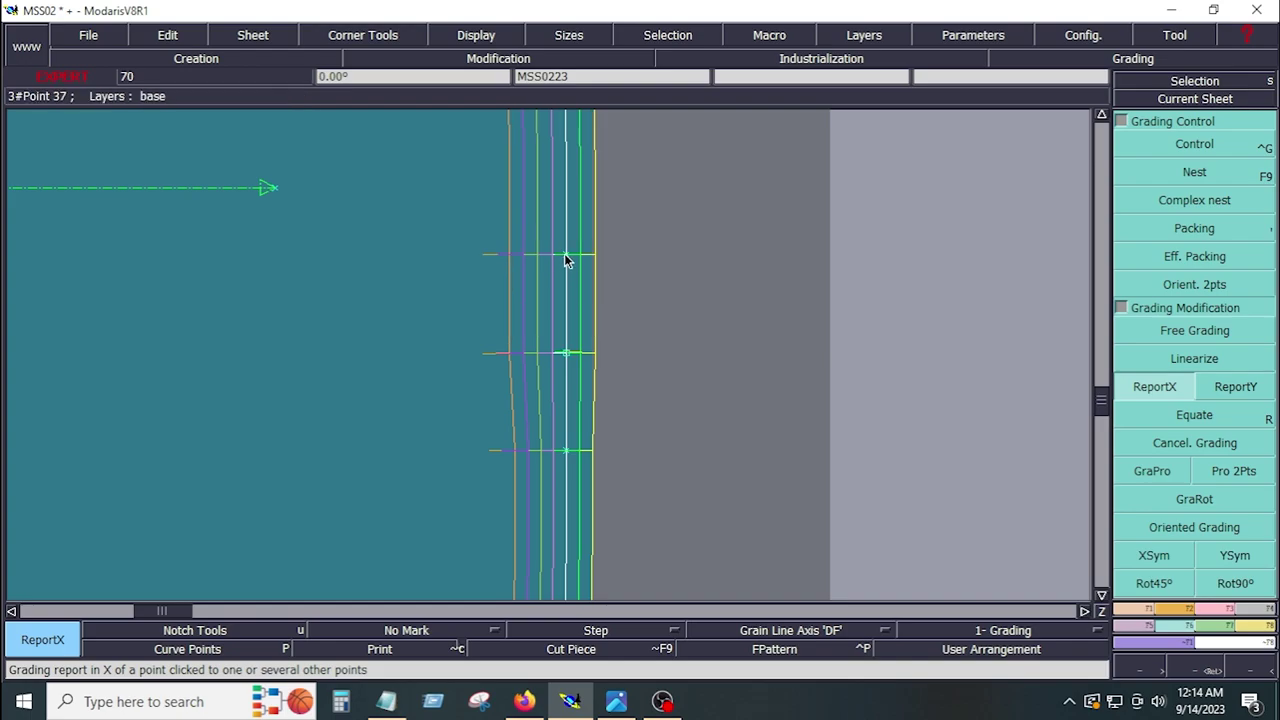
click(565, 451)
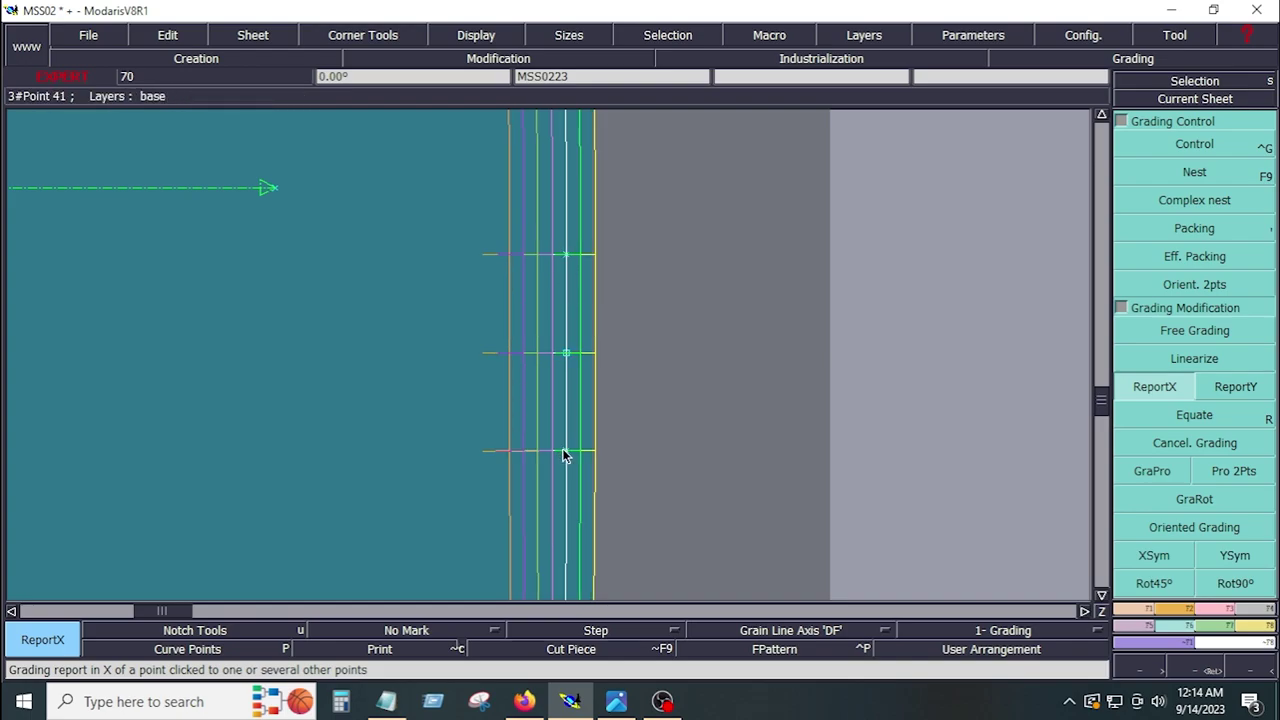
key(Home)
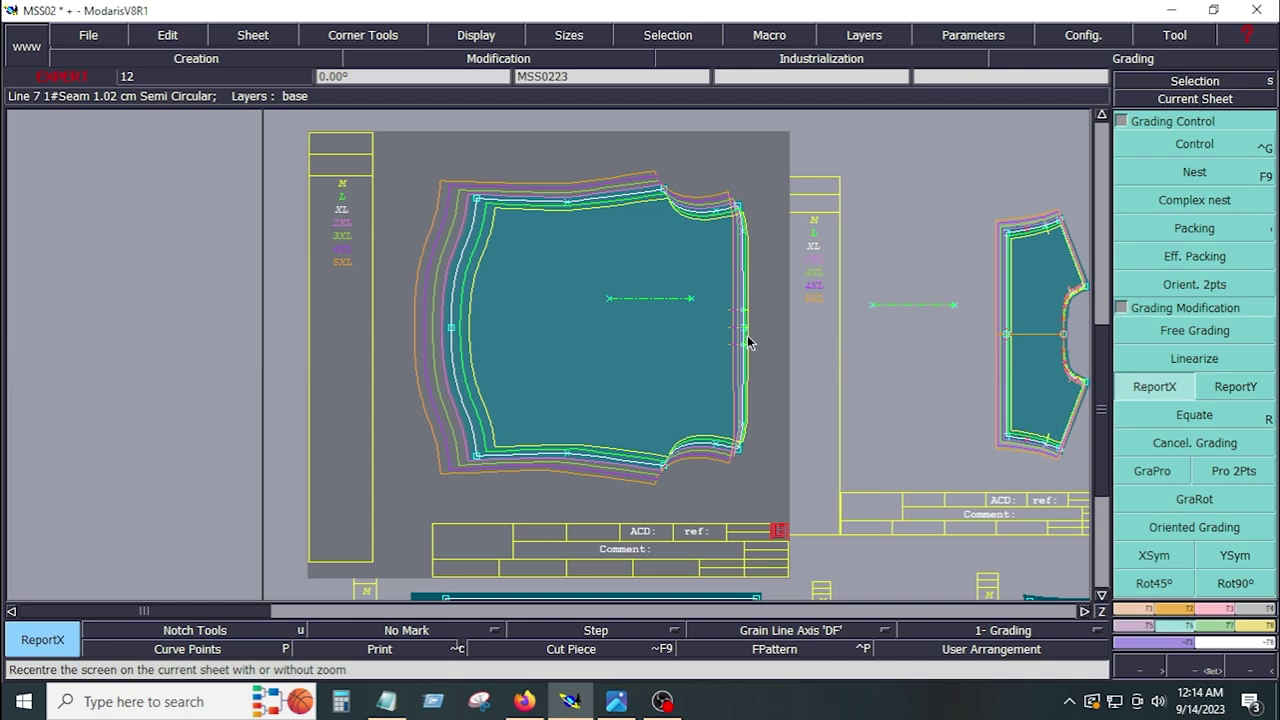
Divorce the green piece from the back and place it at the bottom left of the desk
key(Home)
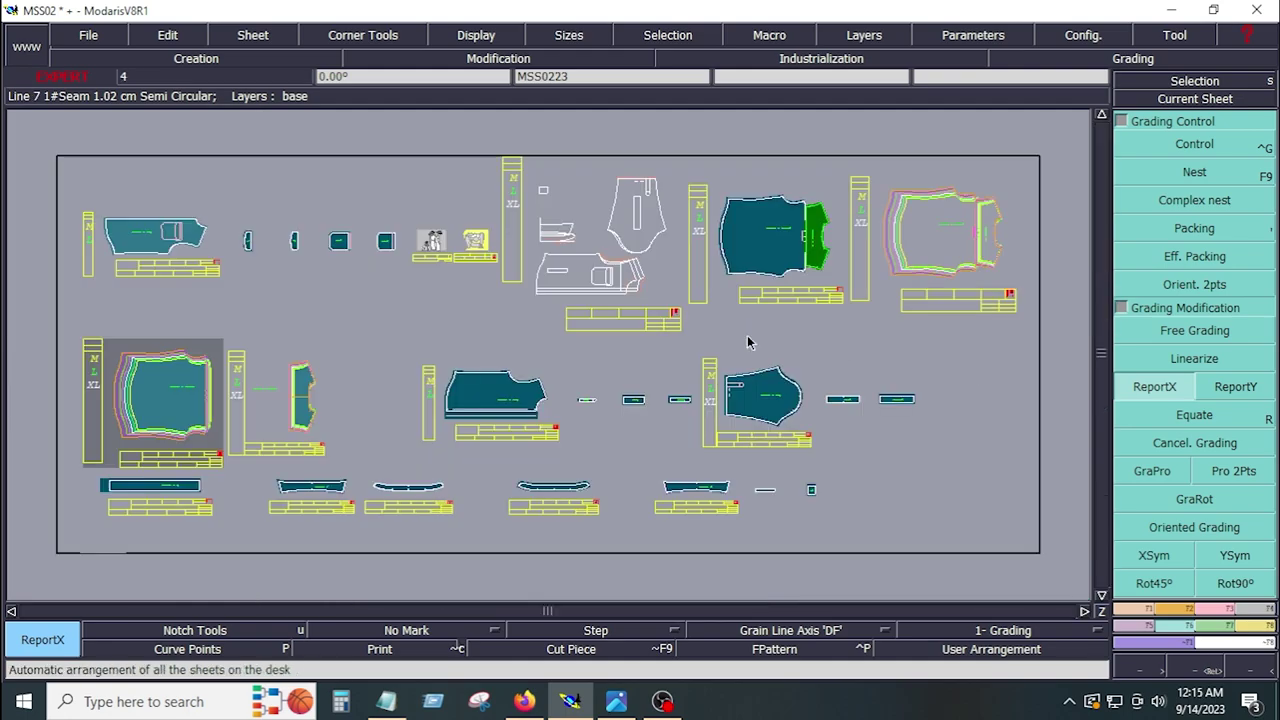
click(1194, 453)
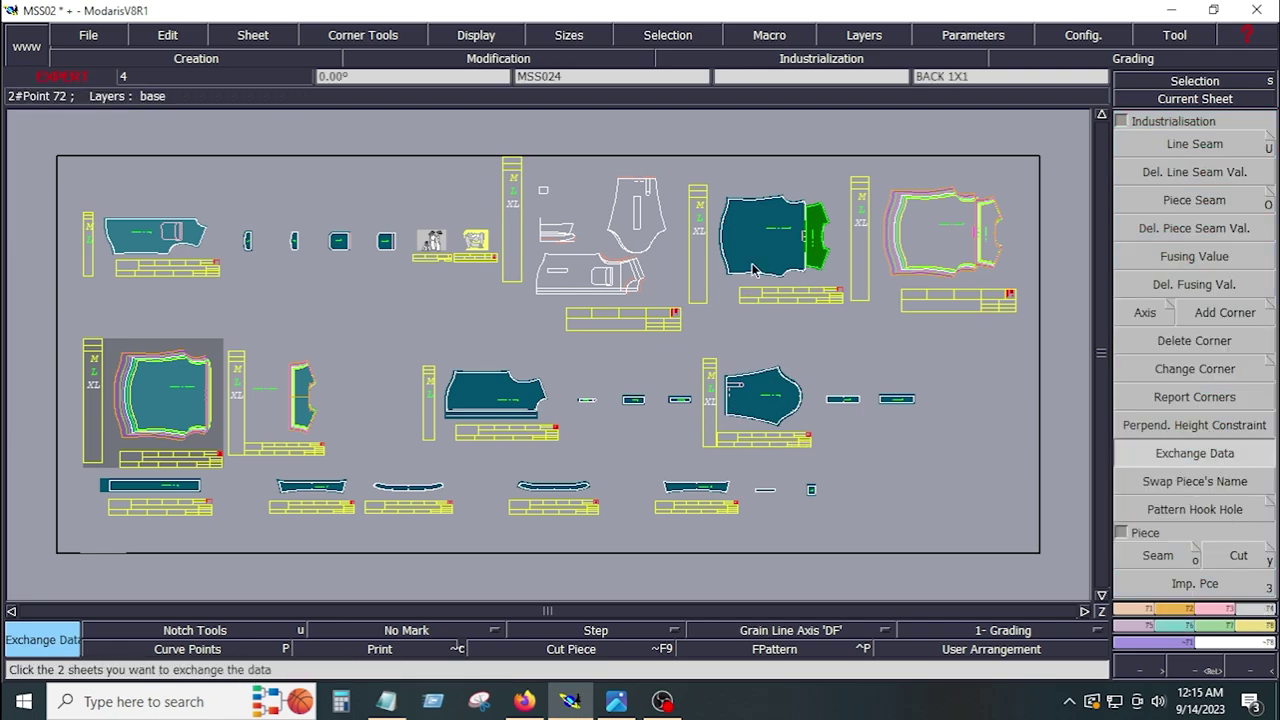
key(d)
click(815, 262)
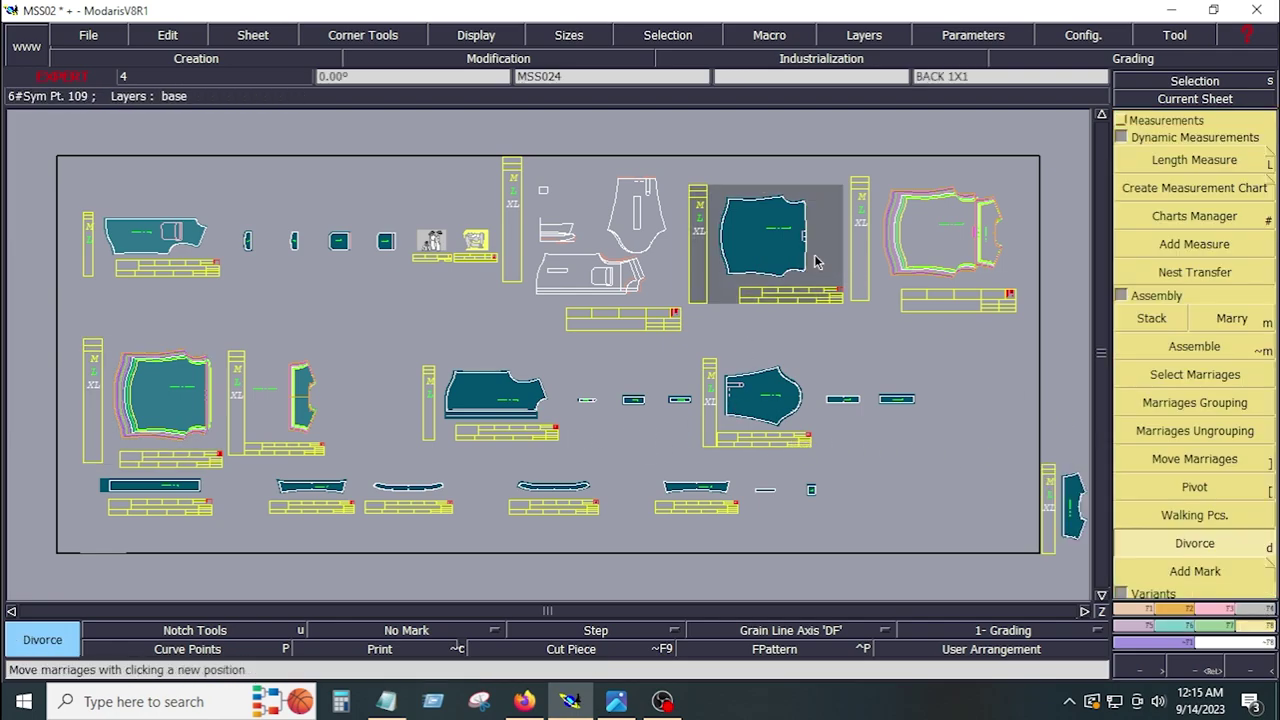
click(892, 419)
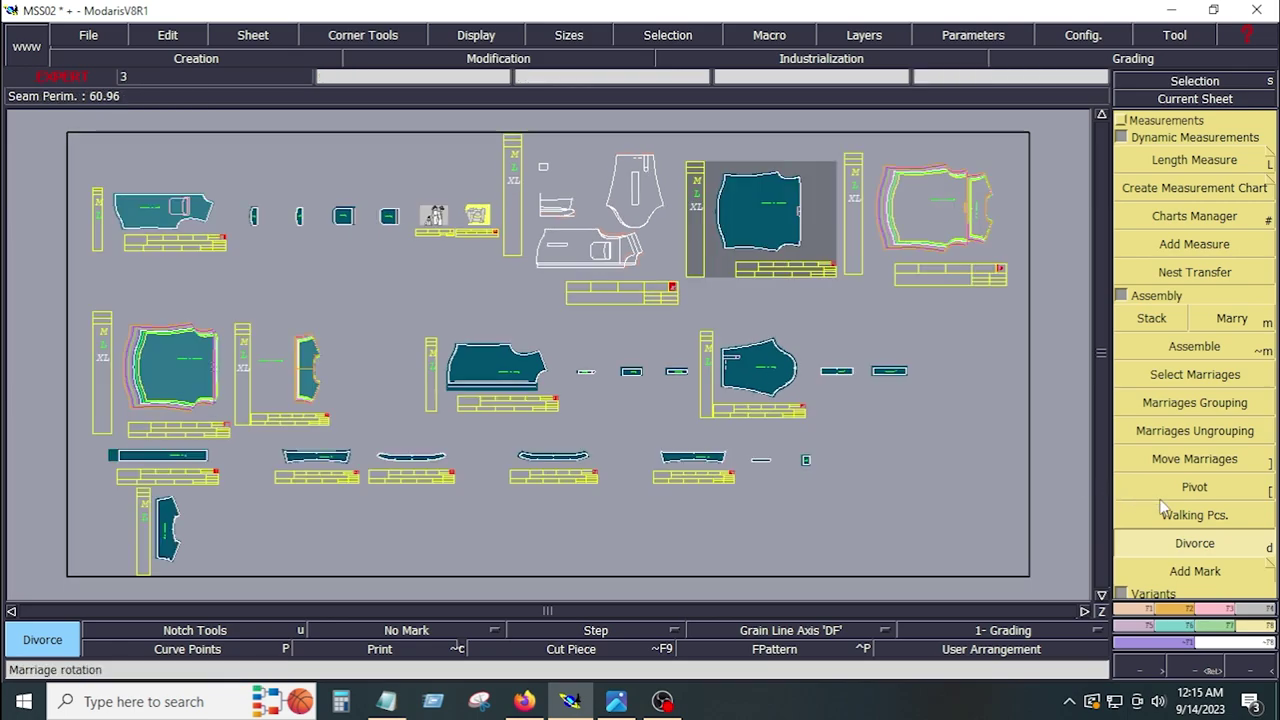
Exchange data between the BACK 1X1 sheet and the detached sheet
click(1264, 610)
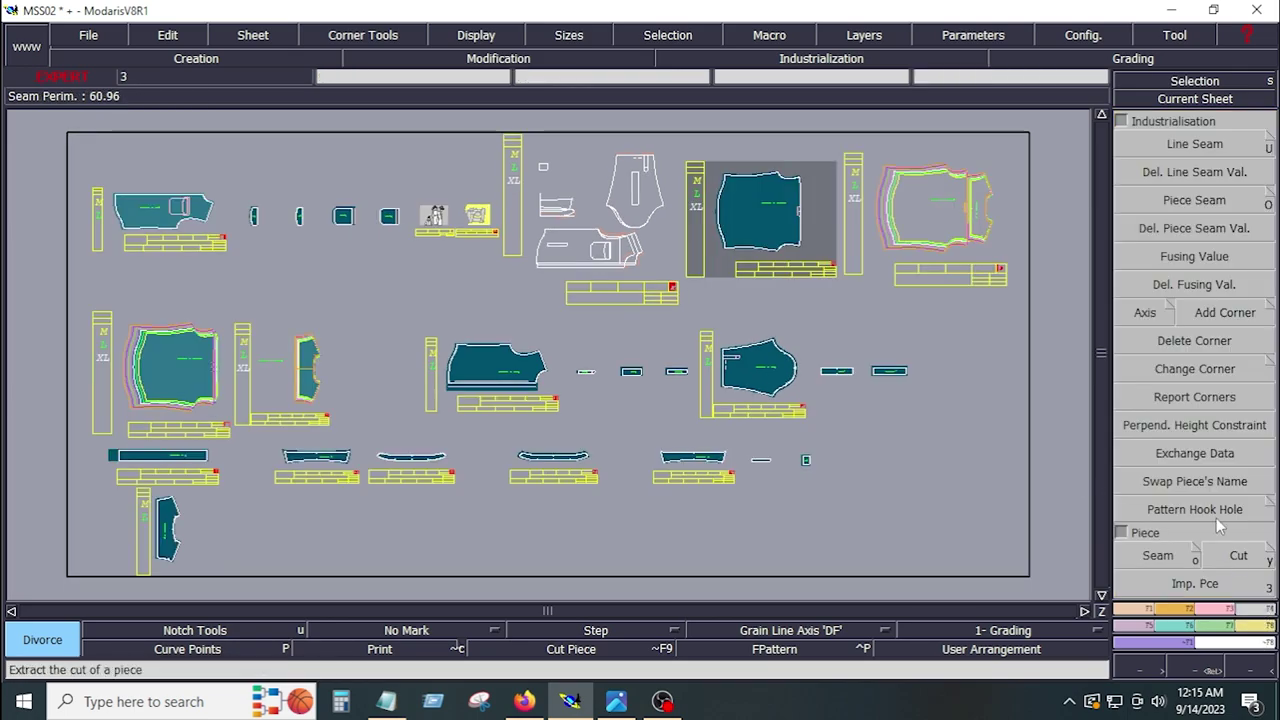
click(1197, 454)
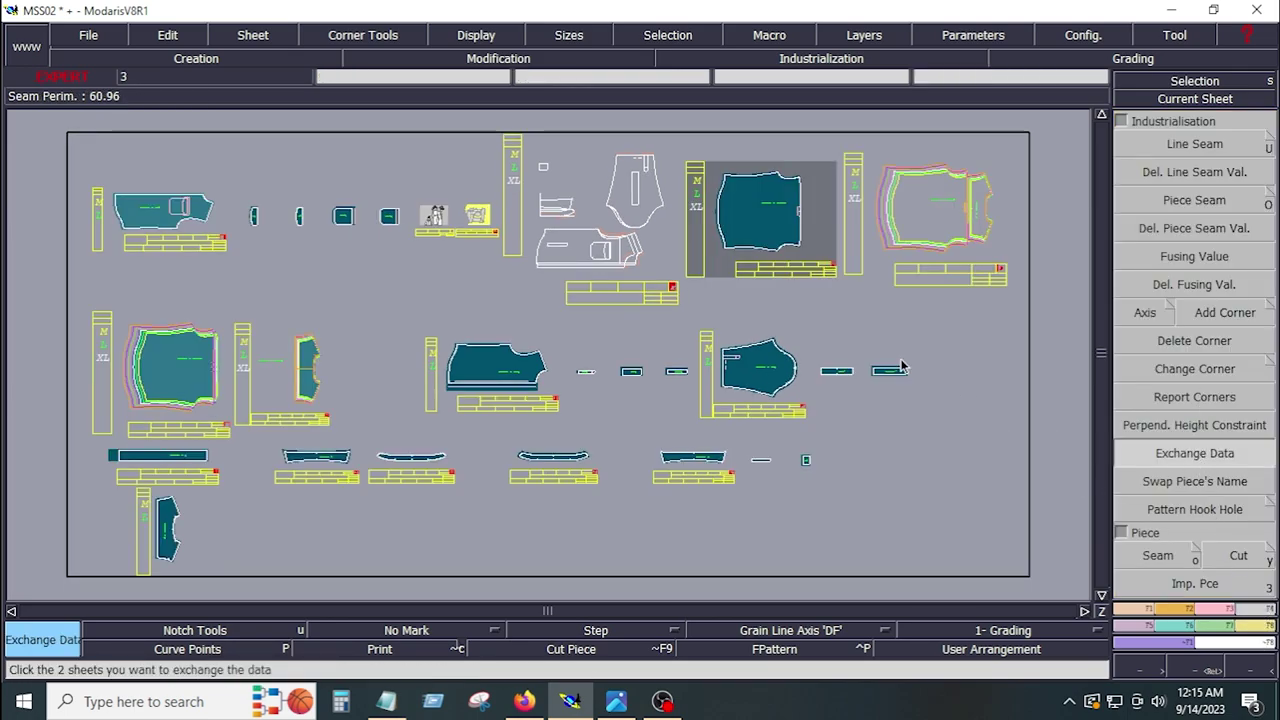
click(776, 234)
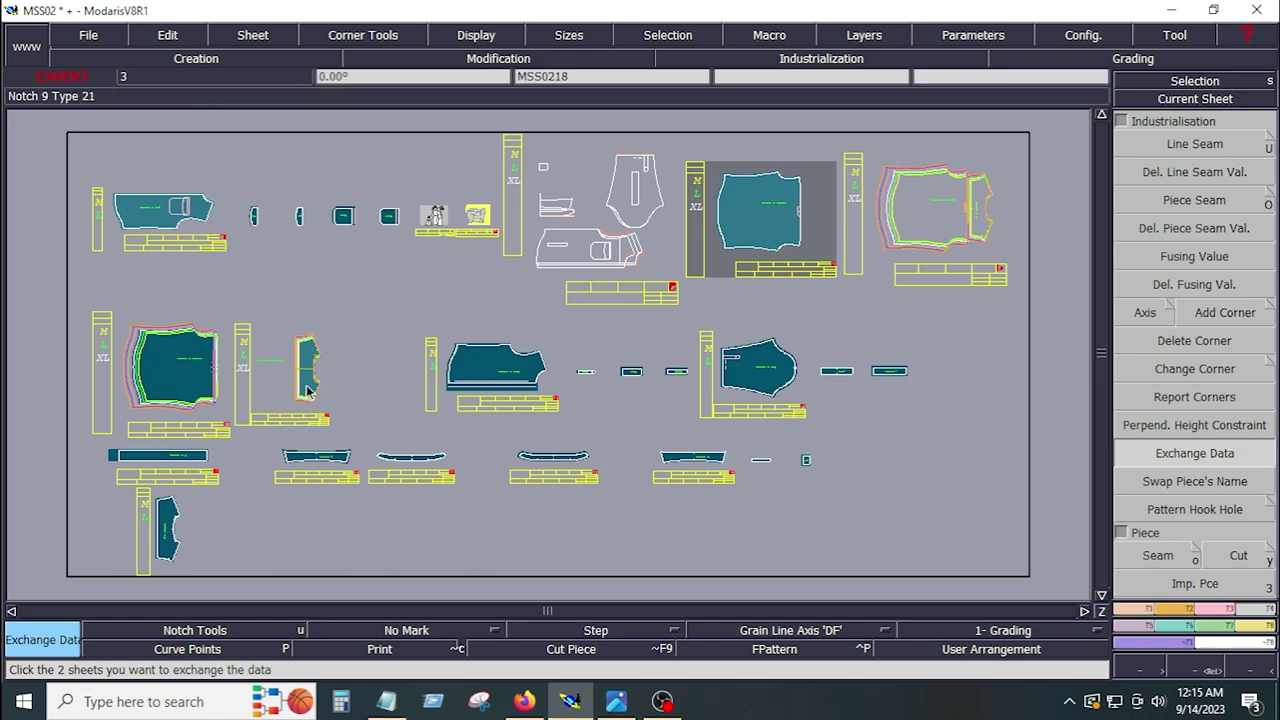
click(172, 525)
Delete the detached piece and the leftover empty sheet
key(Delete)
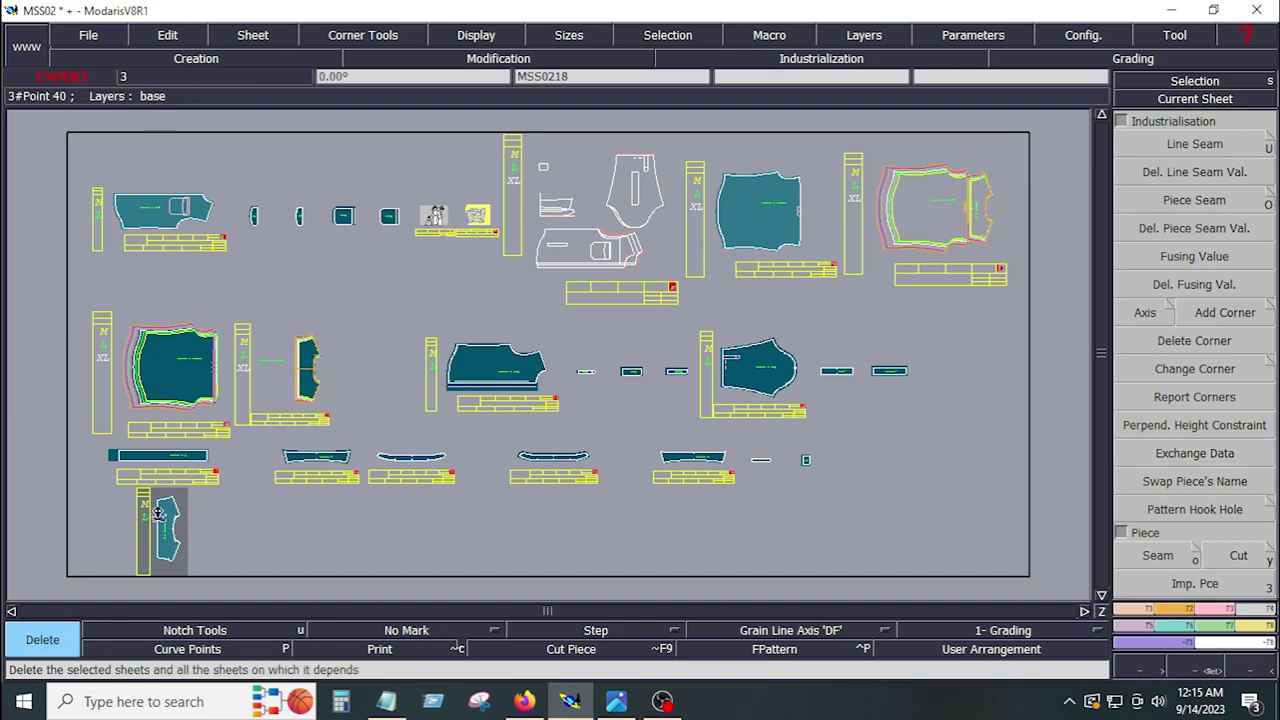
click(159, 519)
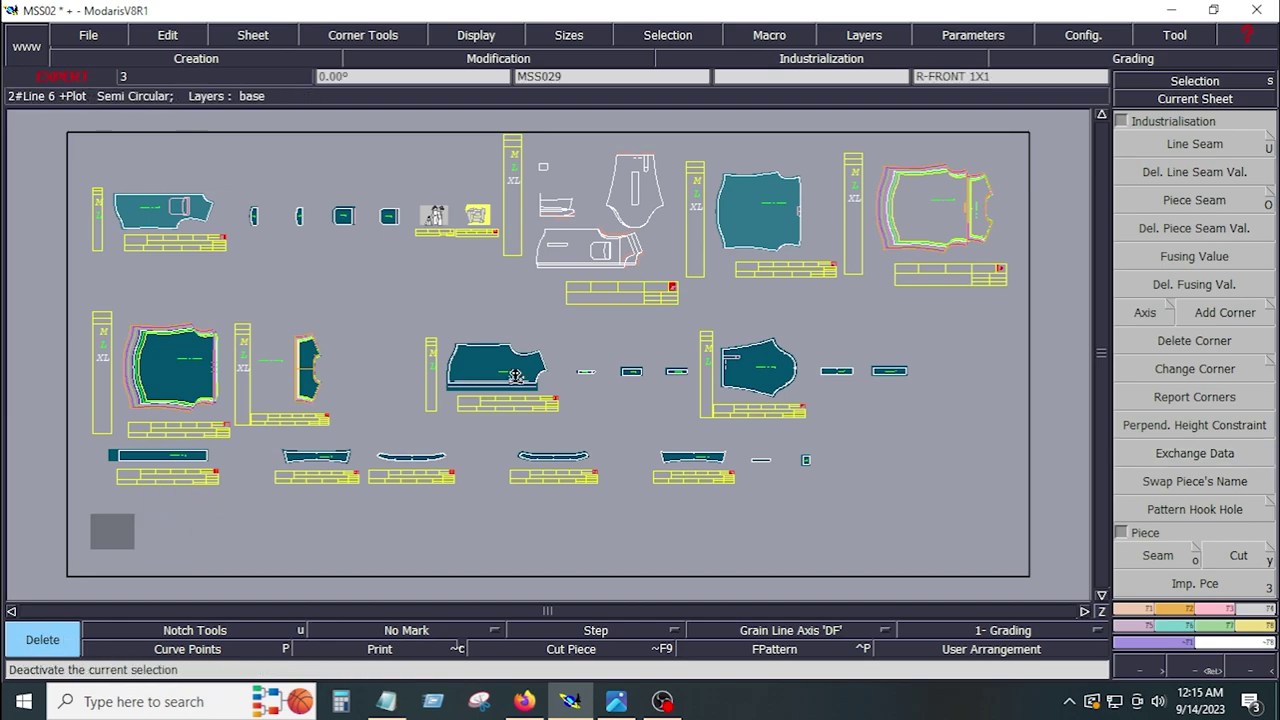
click(768, 216)
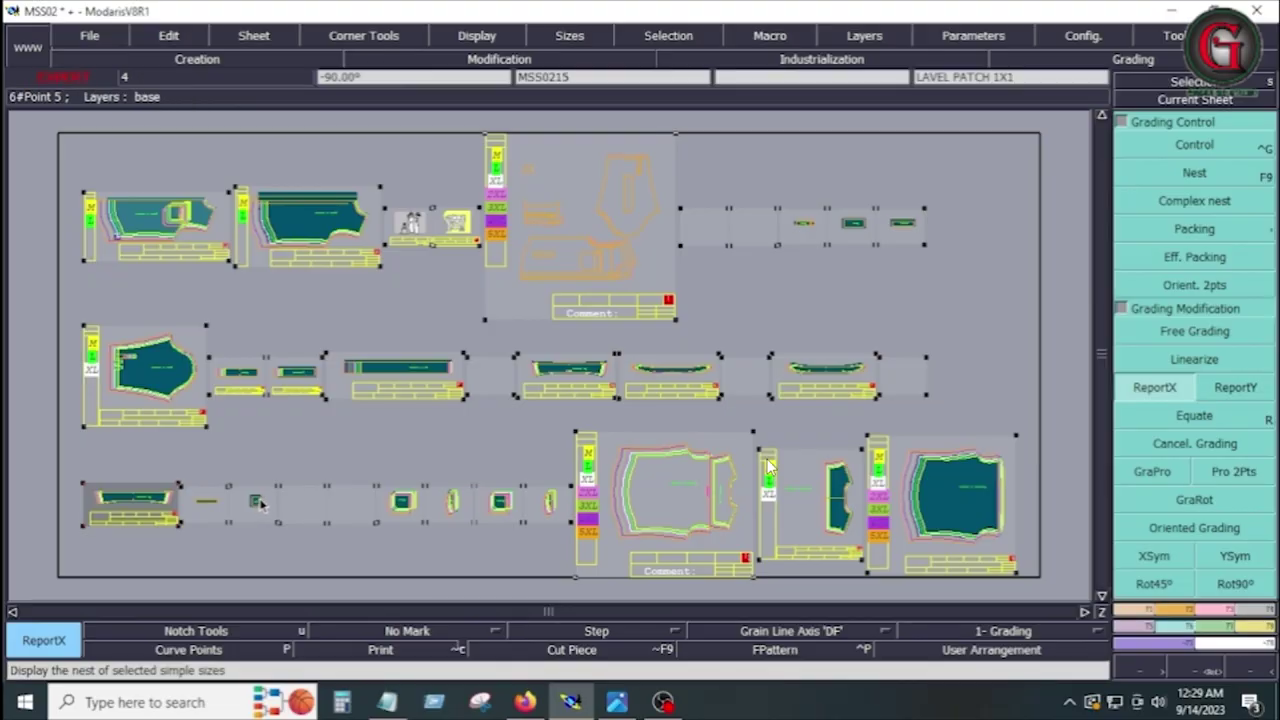
Zoom onto the SLEAVE 1X2 sleeve and pick its short line with the piece Seam tool
click(207, 520)
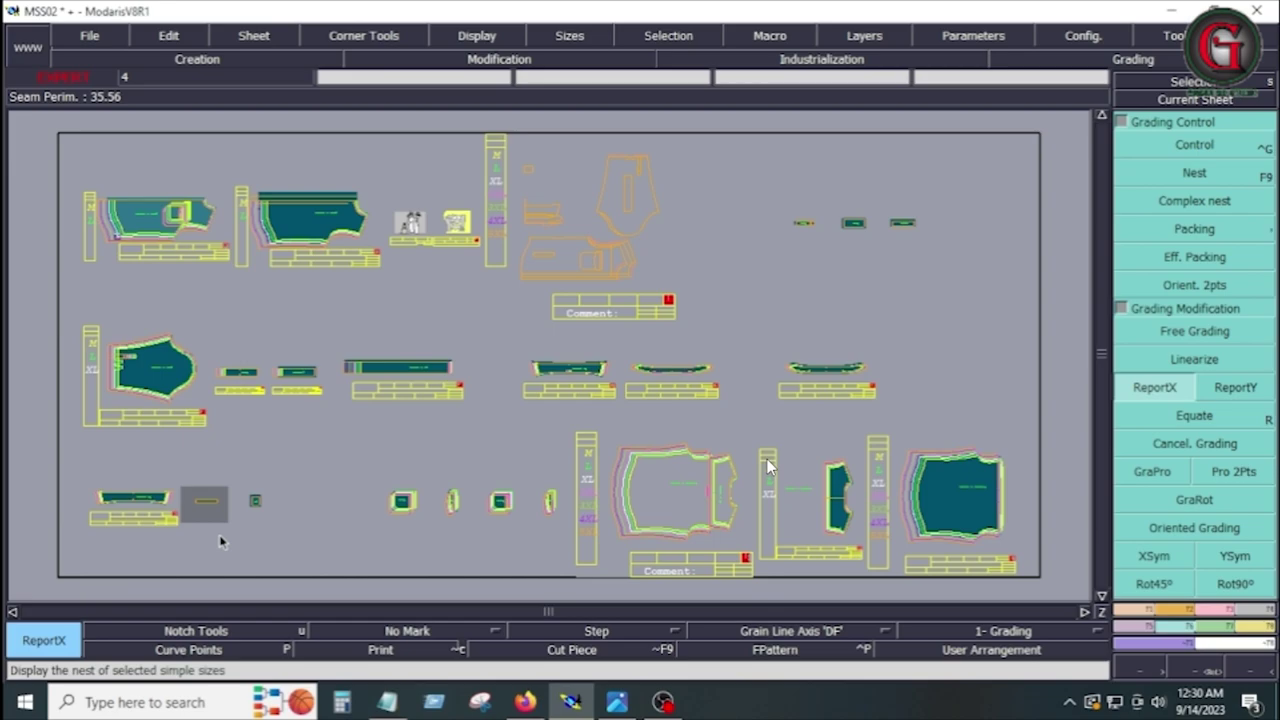
key(z)
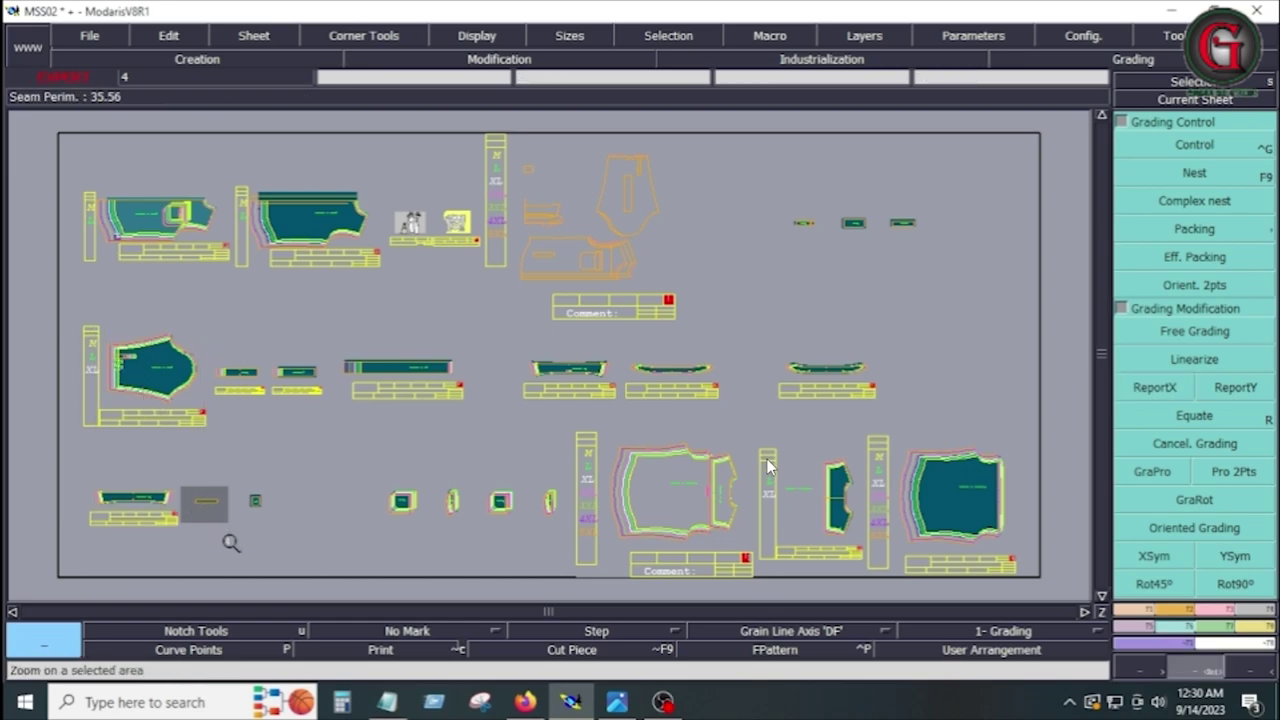
click(231, 542)
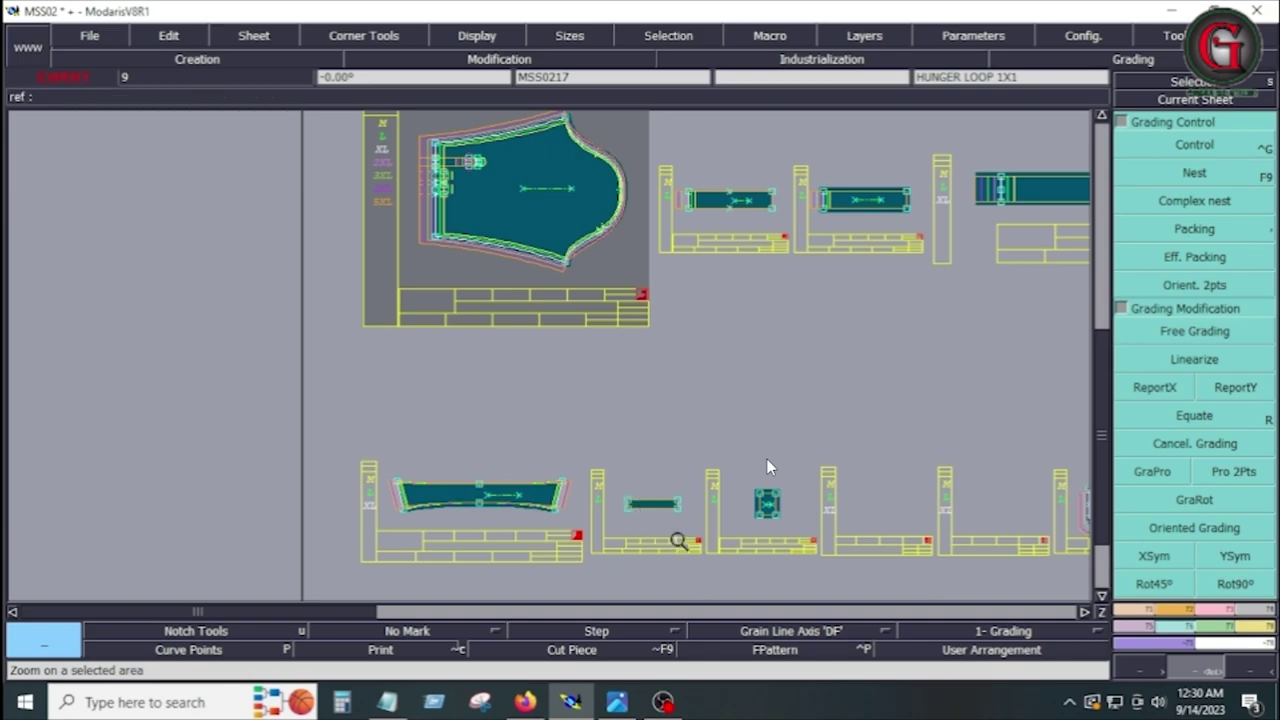
right_click(683, 386)
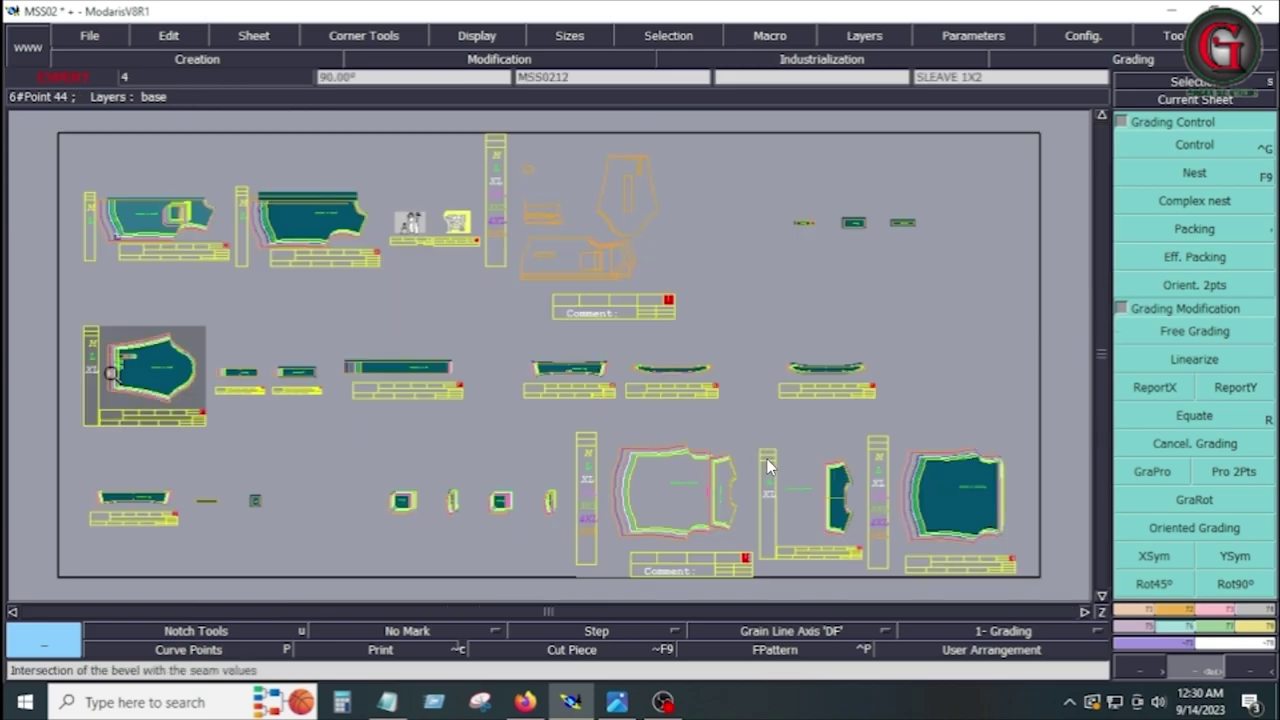
click(110, 373)
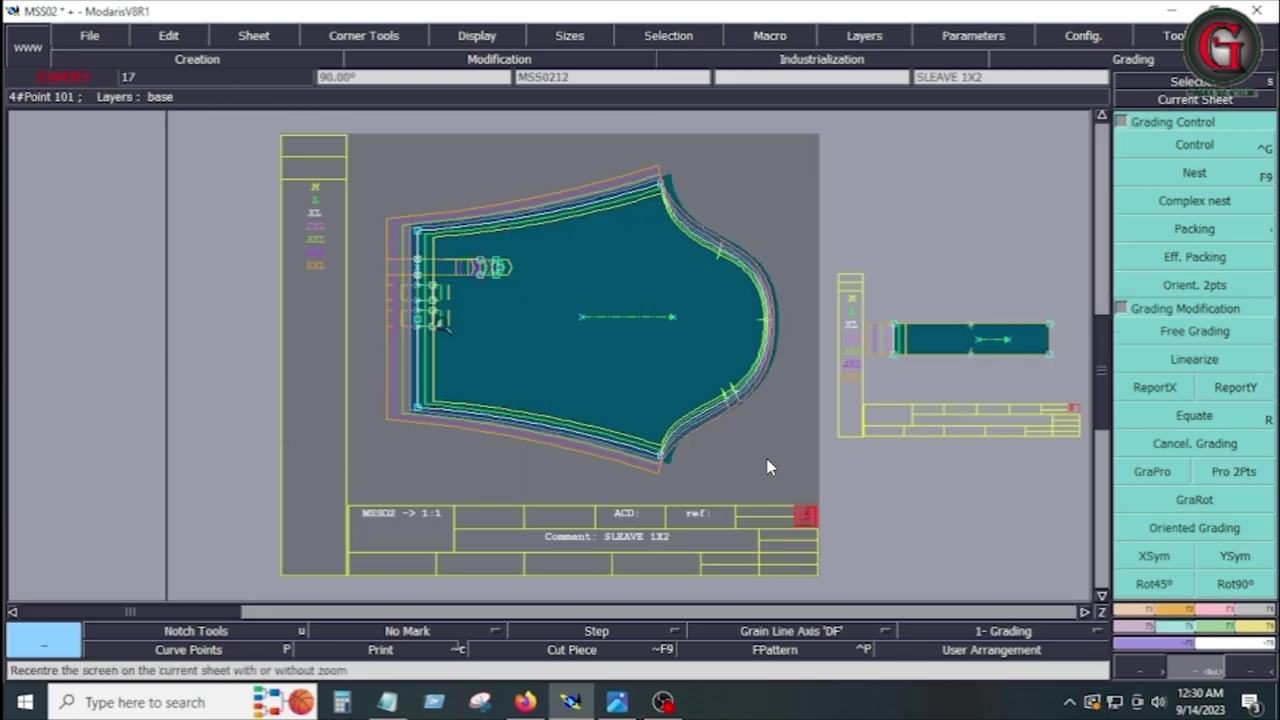
key(F4)
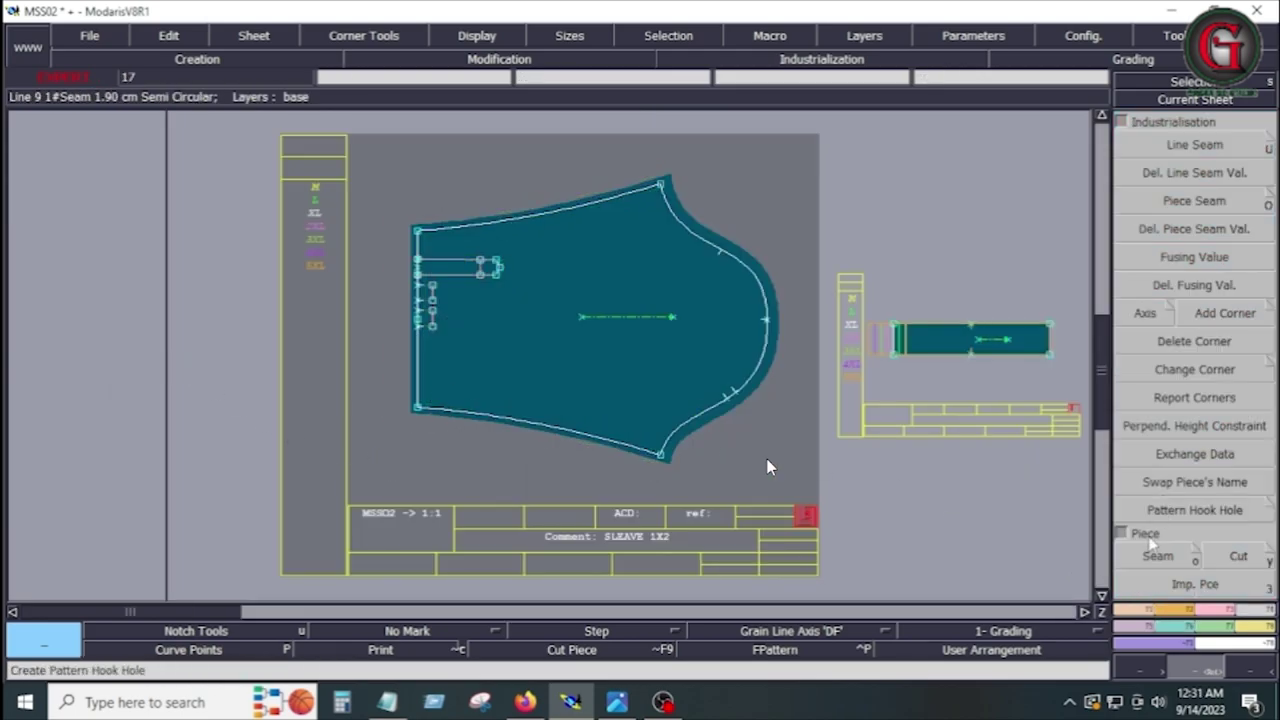
click(1155, 556)
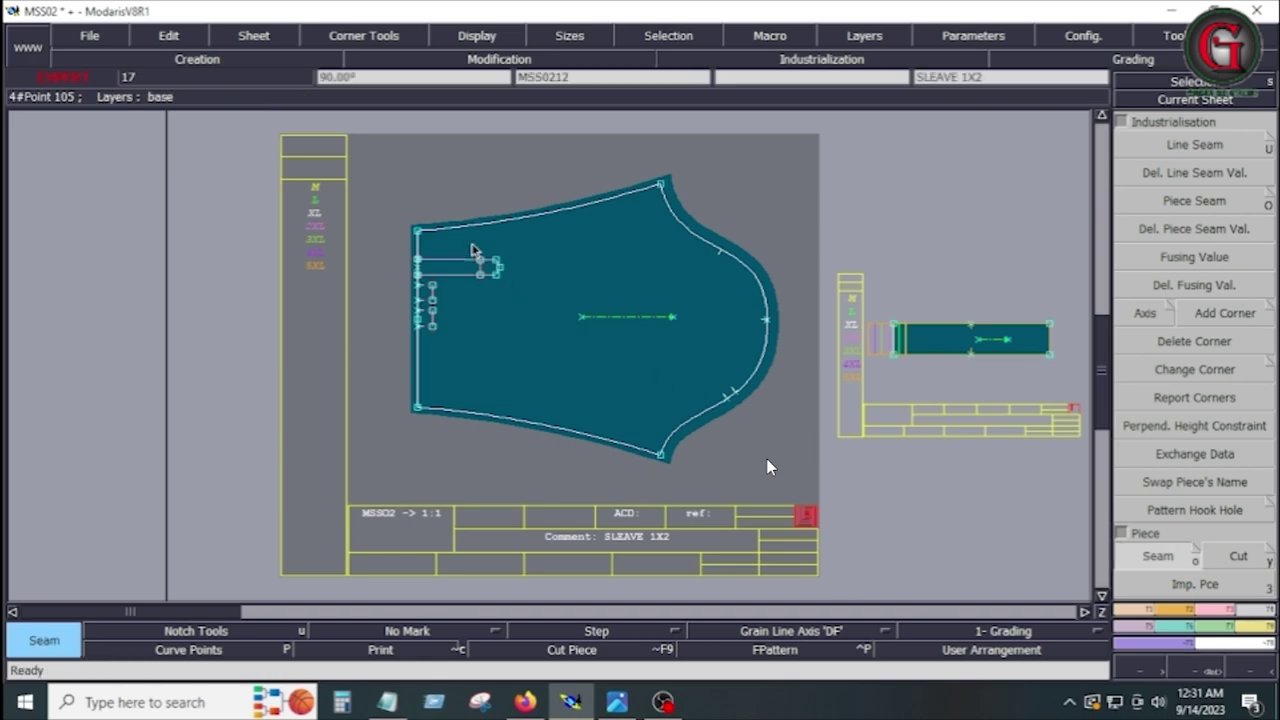
click(481, 270)
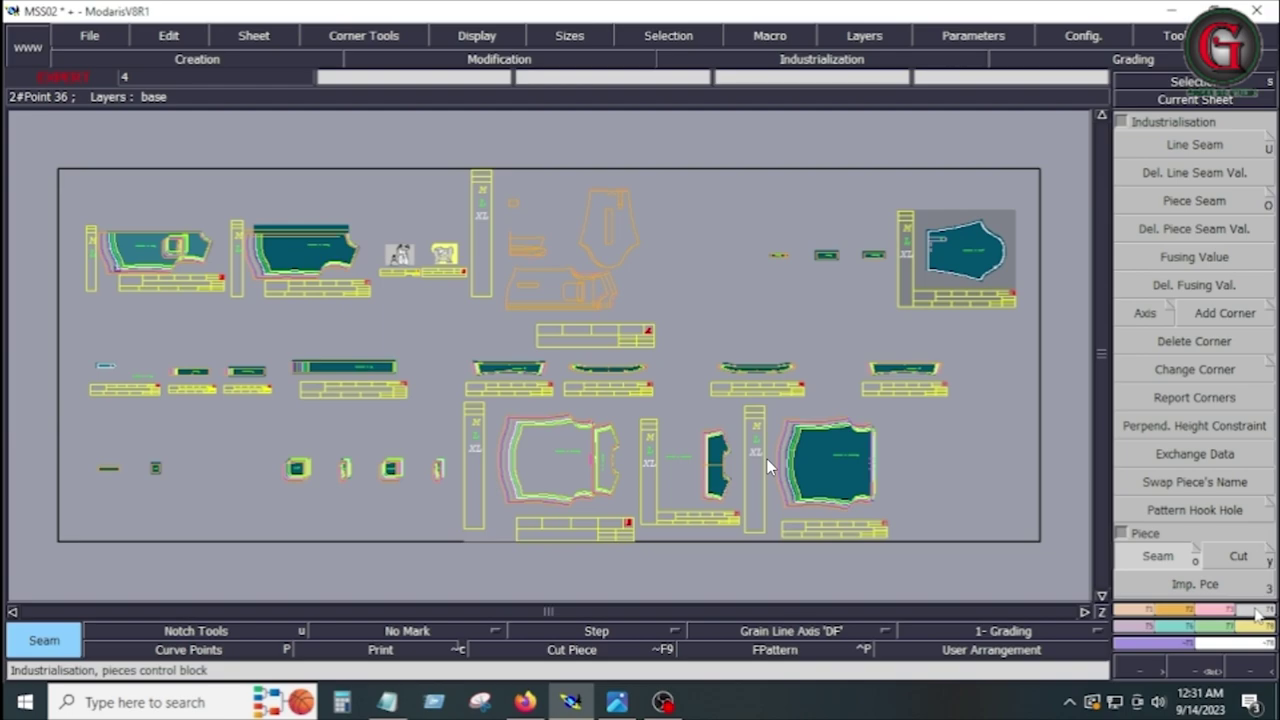
Select the small sheet on the top row and delete it
click(1218, 456)
click(1218, 456)
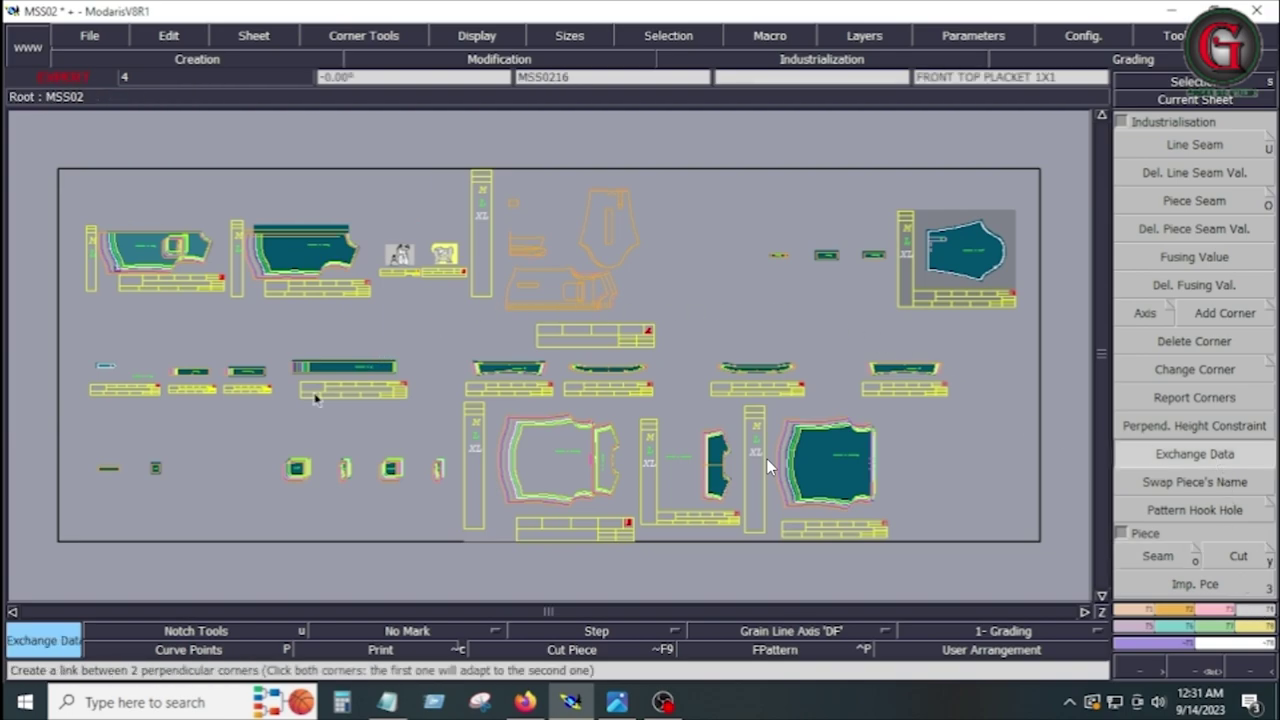
click(783, 262)
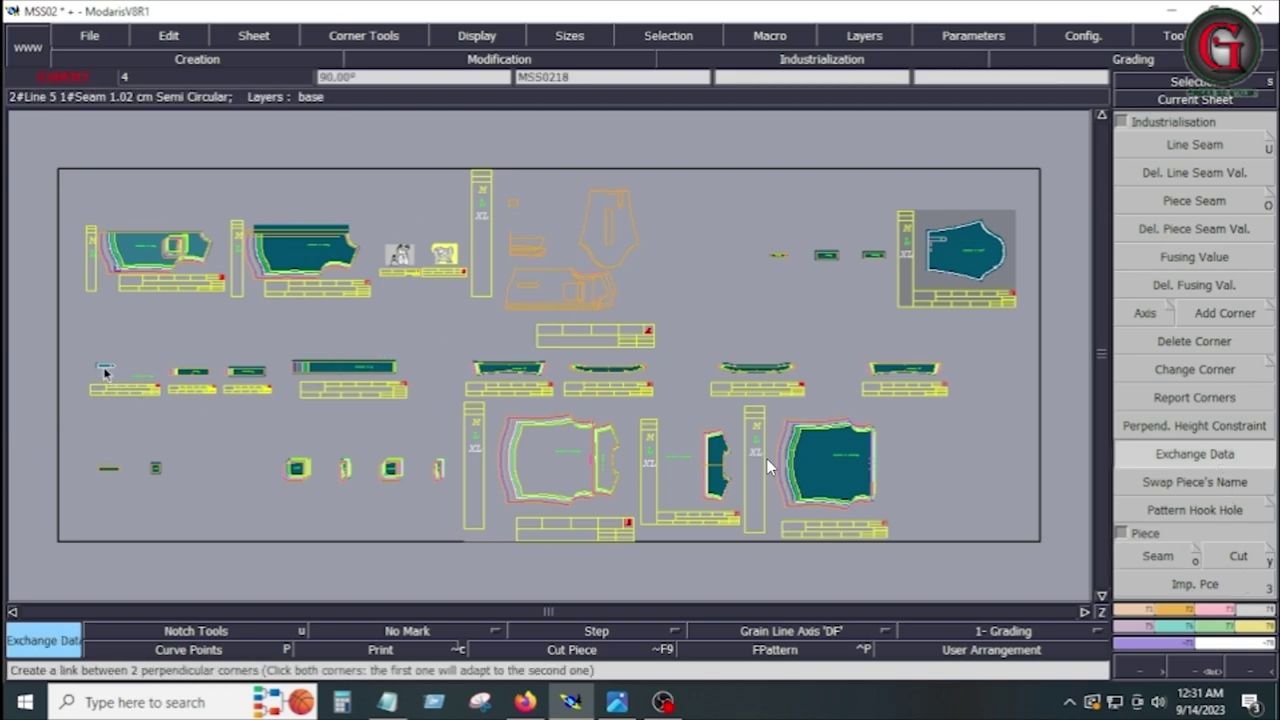
key(Delete)
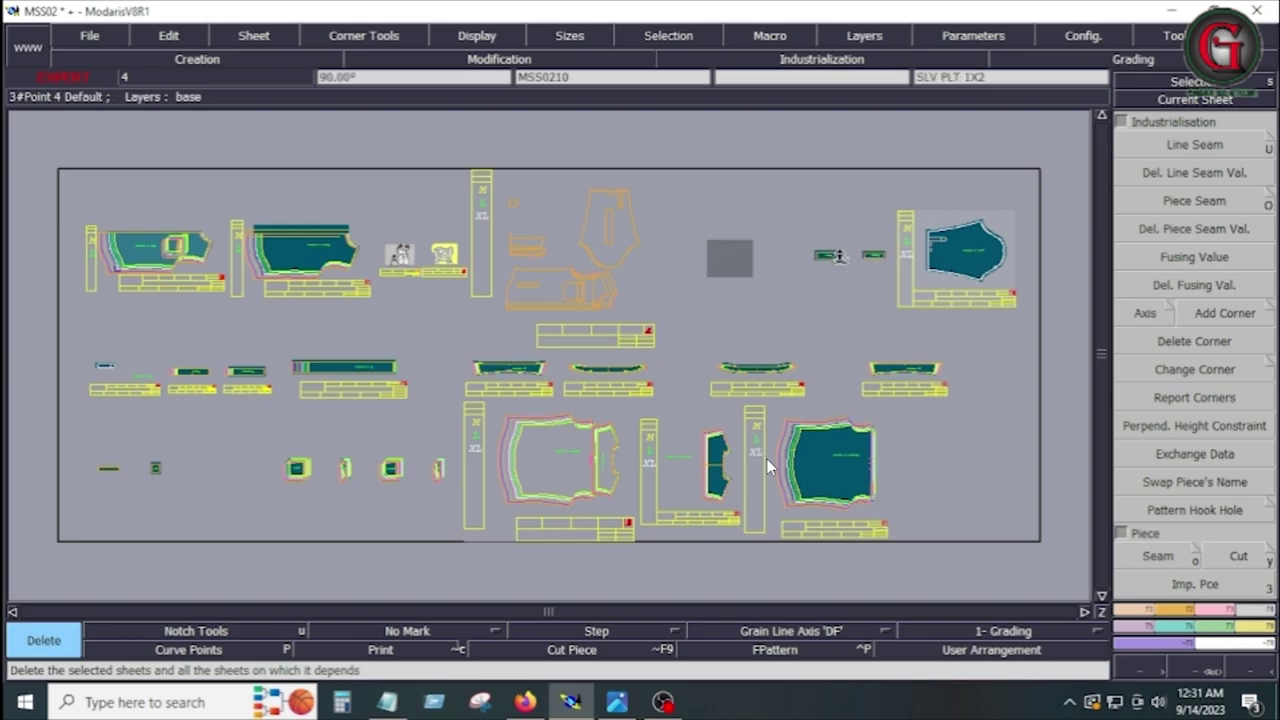
Zoom on the sleeve area and report X grading onto both placket pieces
key(z)
drag(790, 206, 1023, 334)
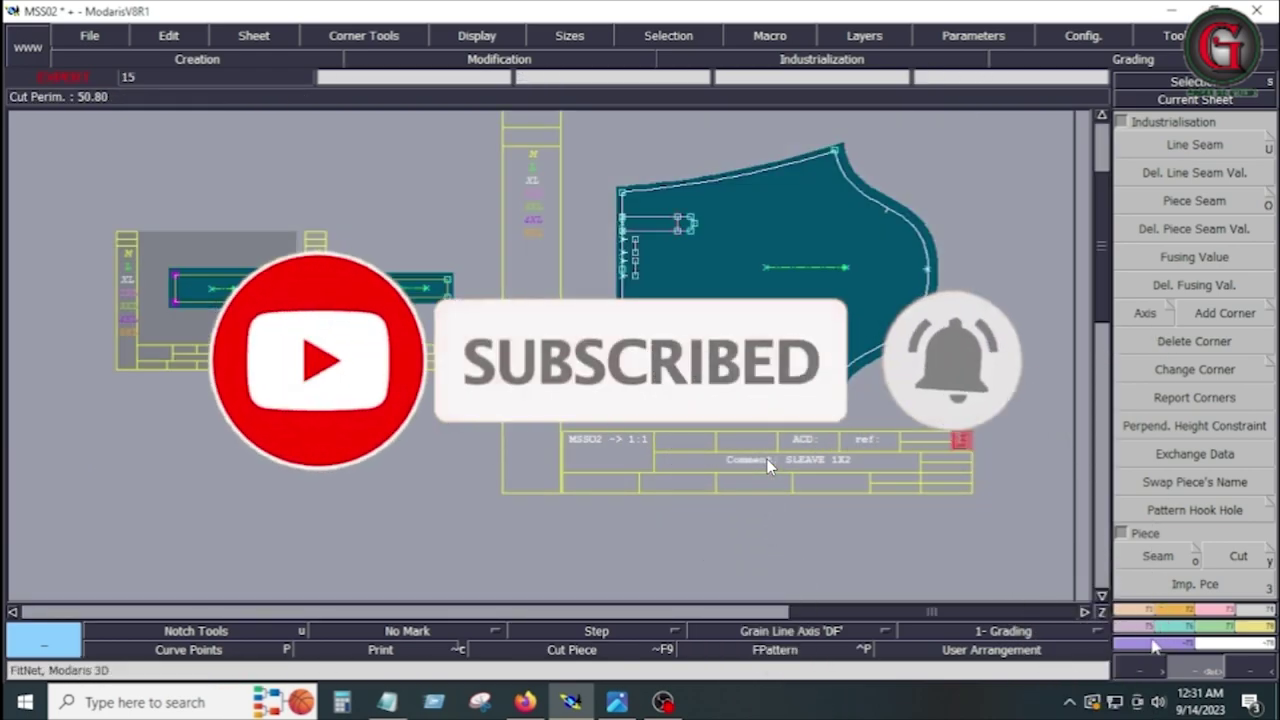
scroll(1153, 510, down, 1)
scroll(1153, 450, down, 1)
click(1154, 387)
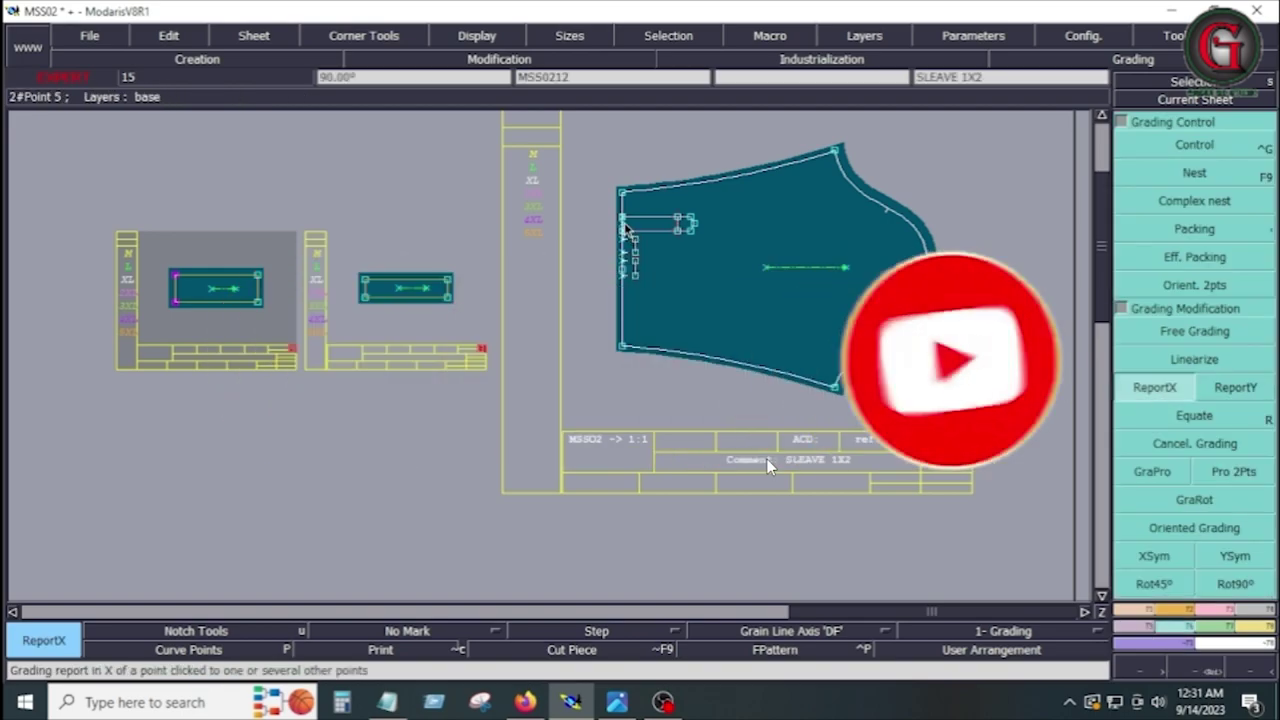
click(175, 308)
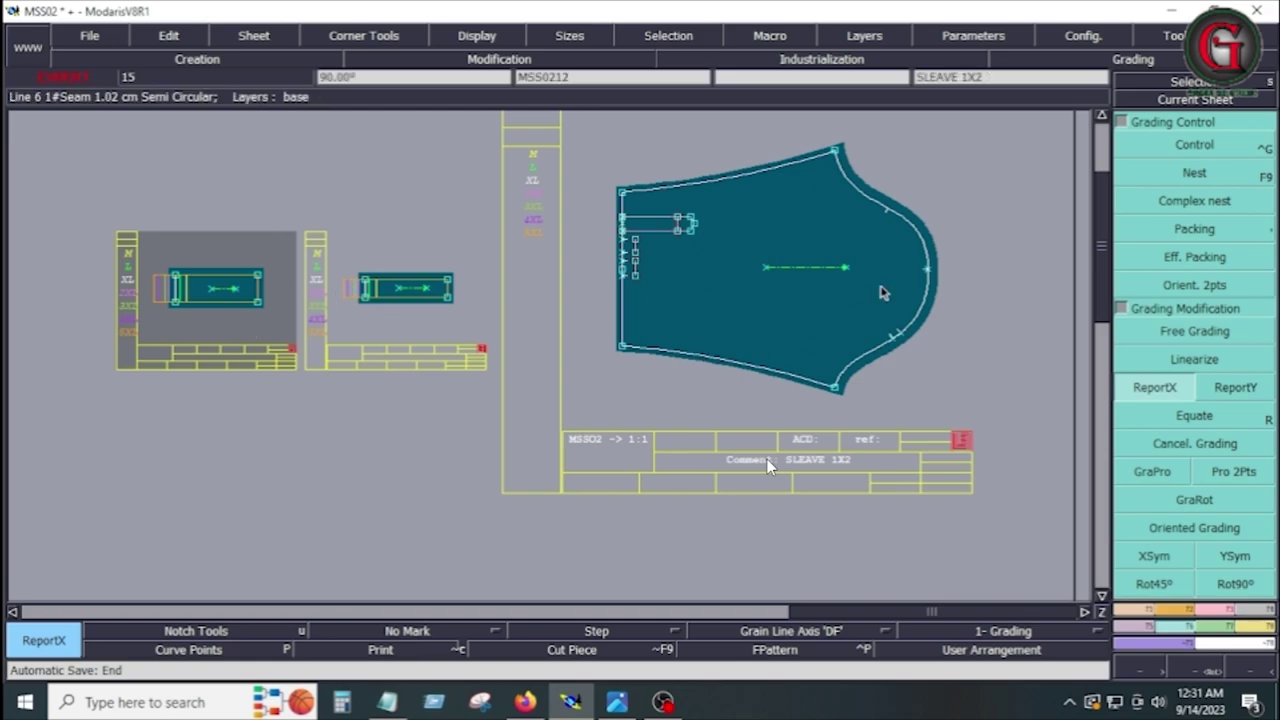
Auto-arrange all sheets and save MSS02, continuing past the Anomalies Detected warning
key(a)
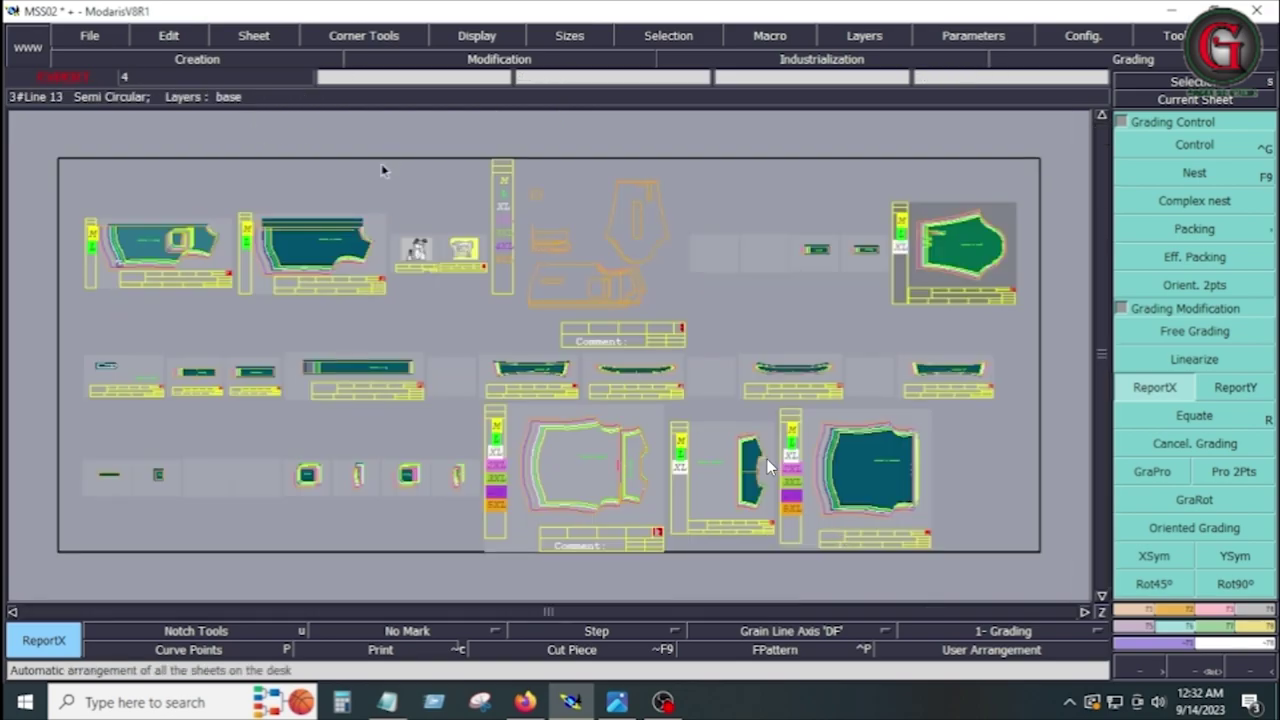
click(89, 38)
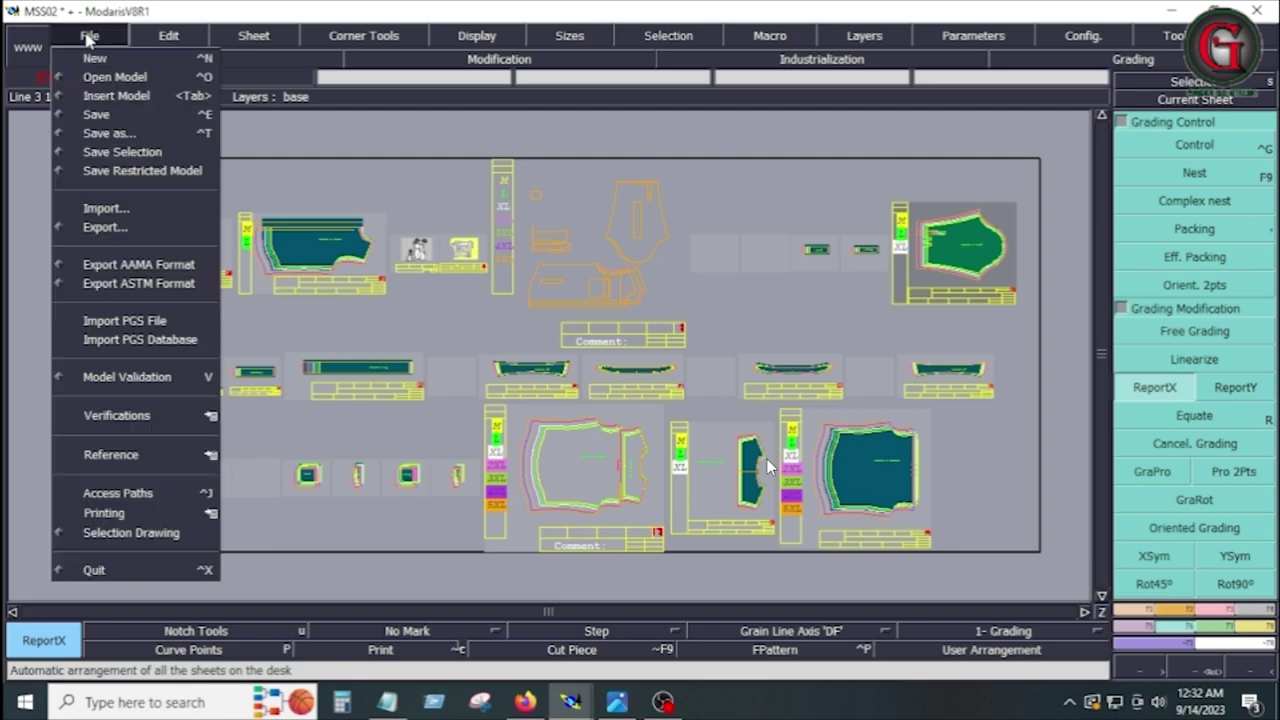
click(100, 114)
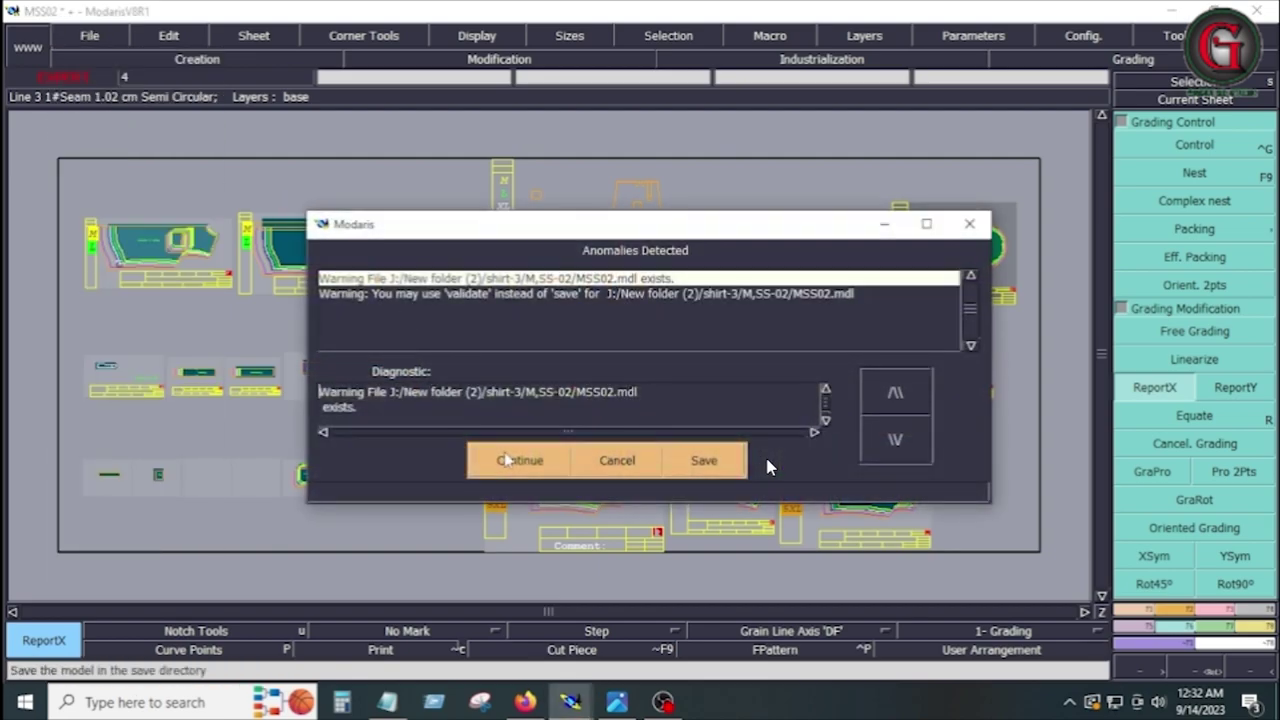
click(505, 458)
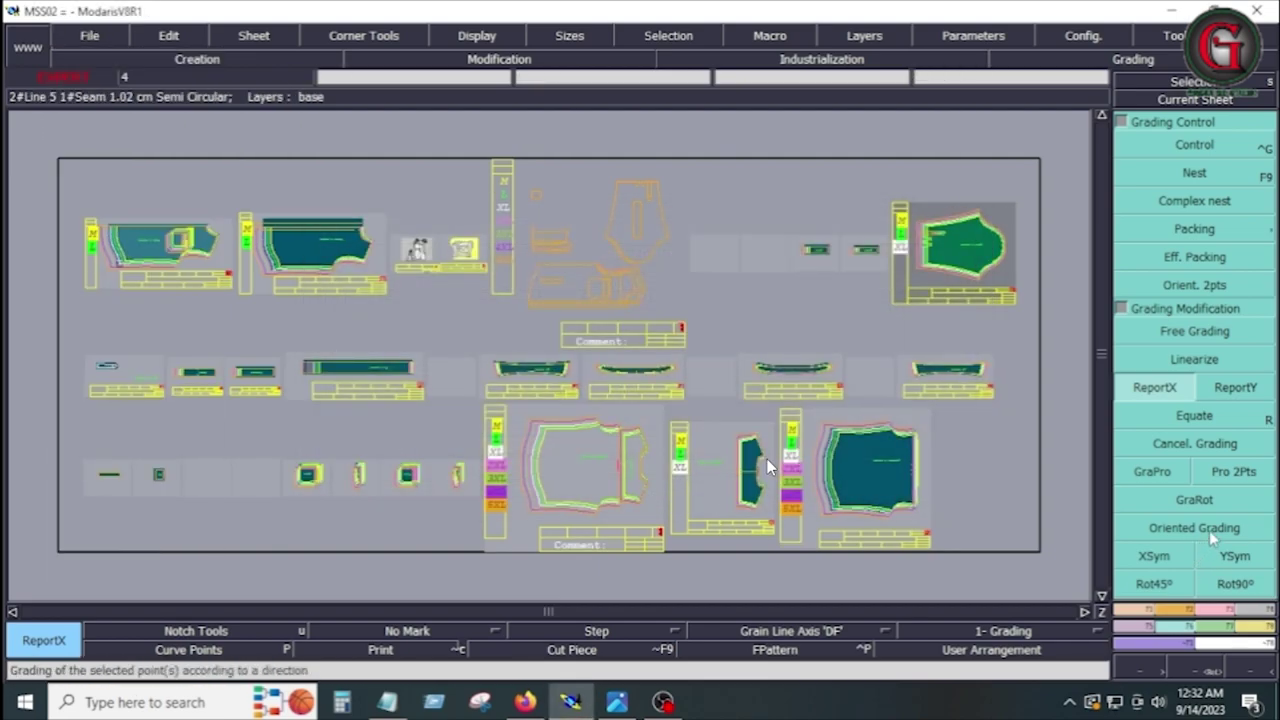
Marry the back yoke onto the BACK 1X1 piece at its matching point
click(313, 252)
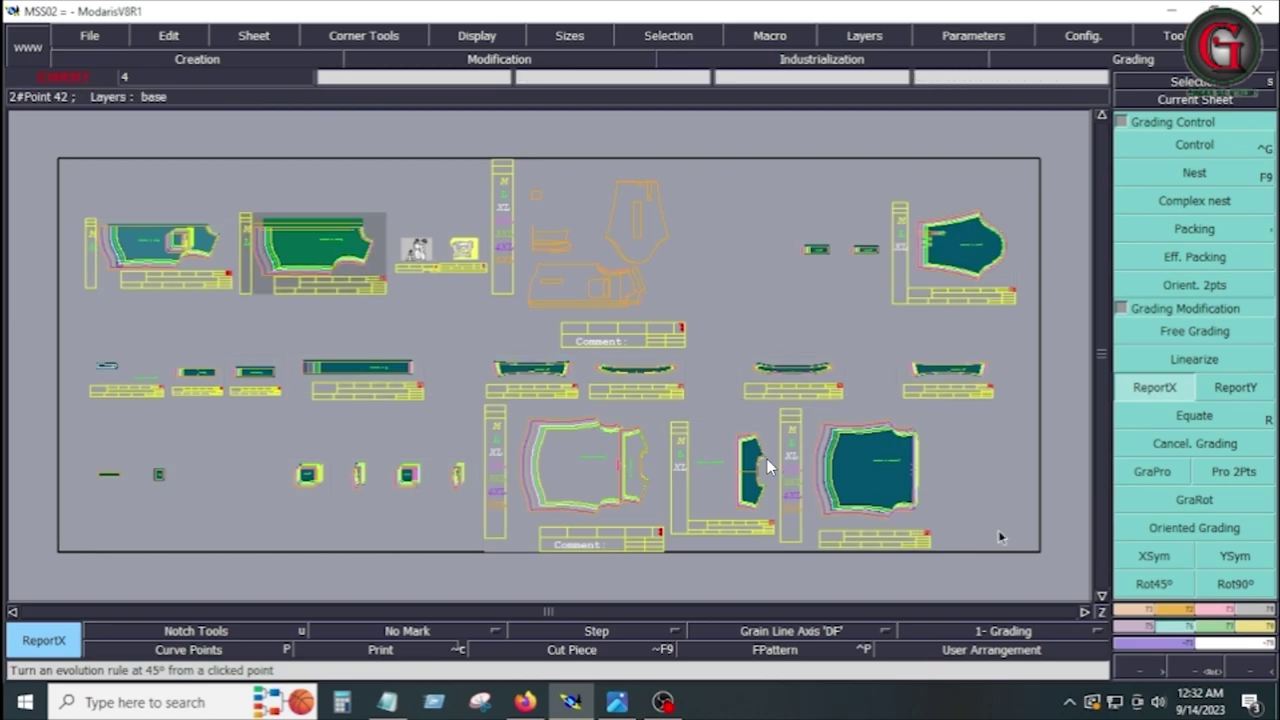
scroll(1200, 450, down, 1)
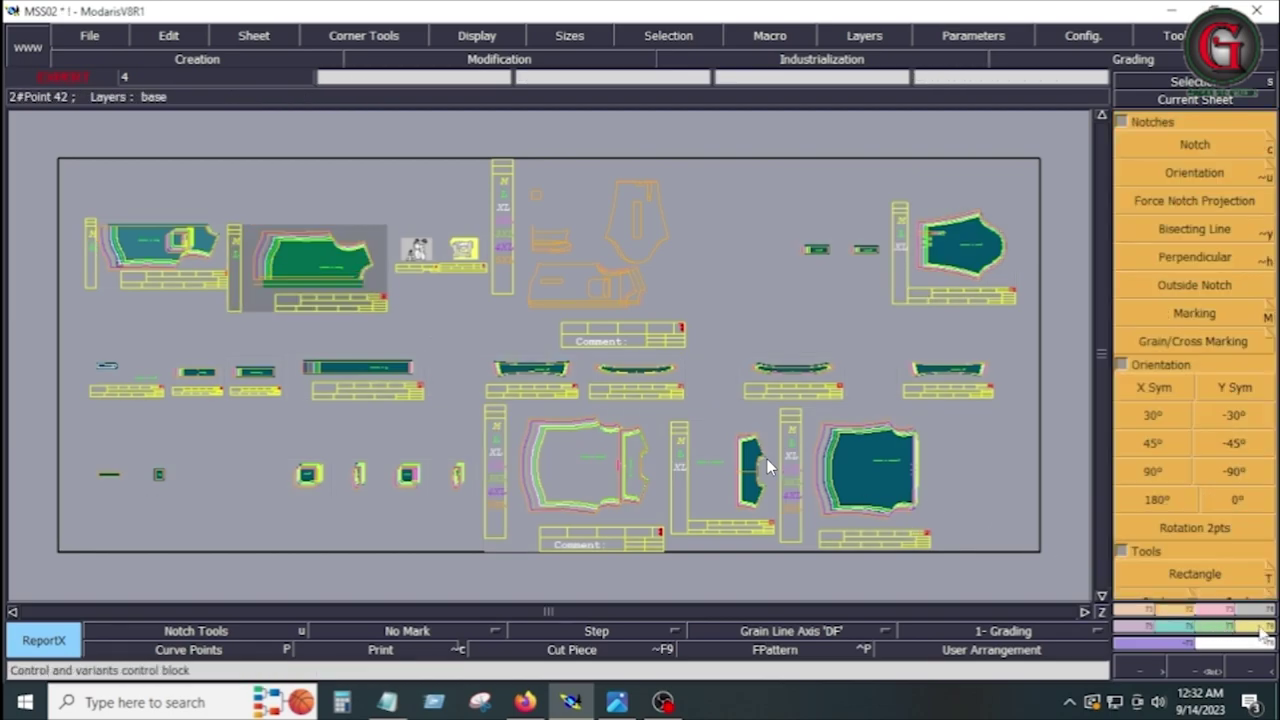
scroll(1217, 403, down, 1)
click(1232, 431)
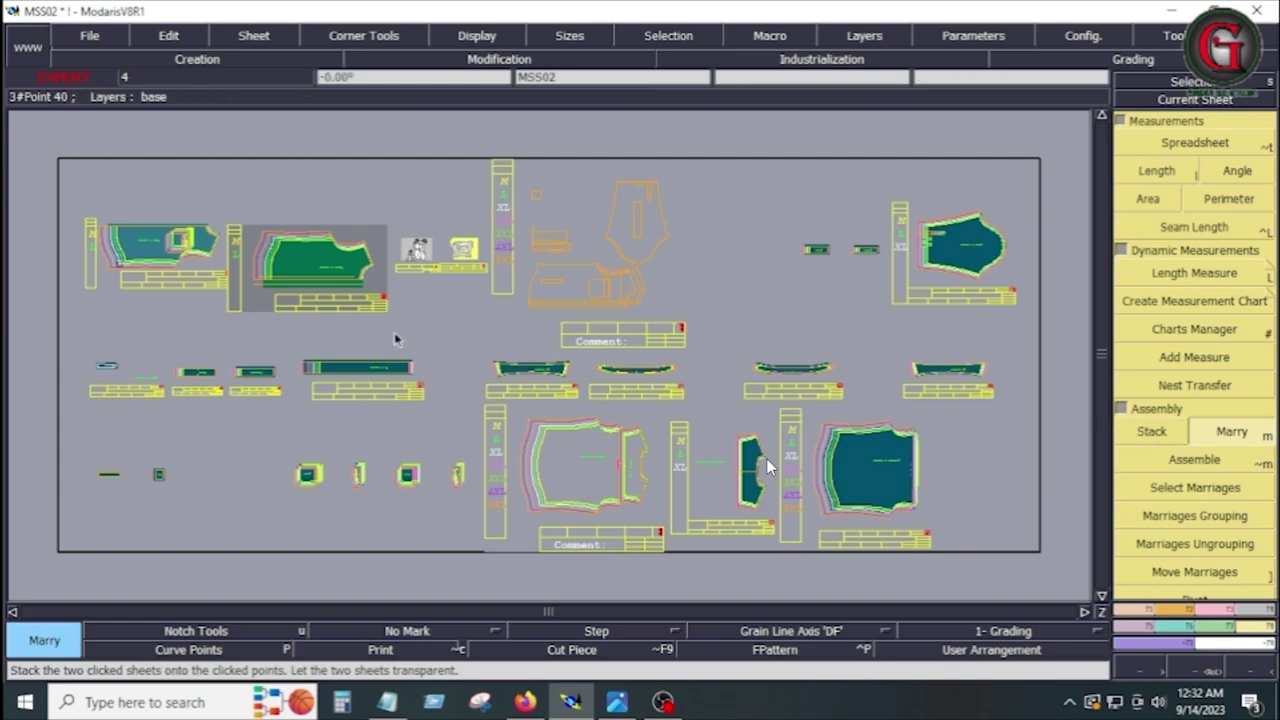
click(114, 265)
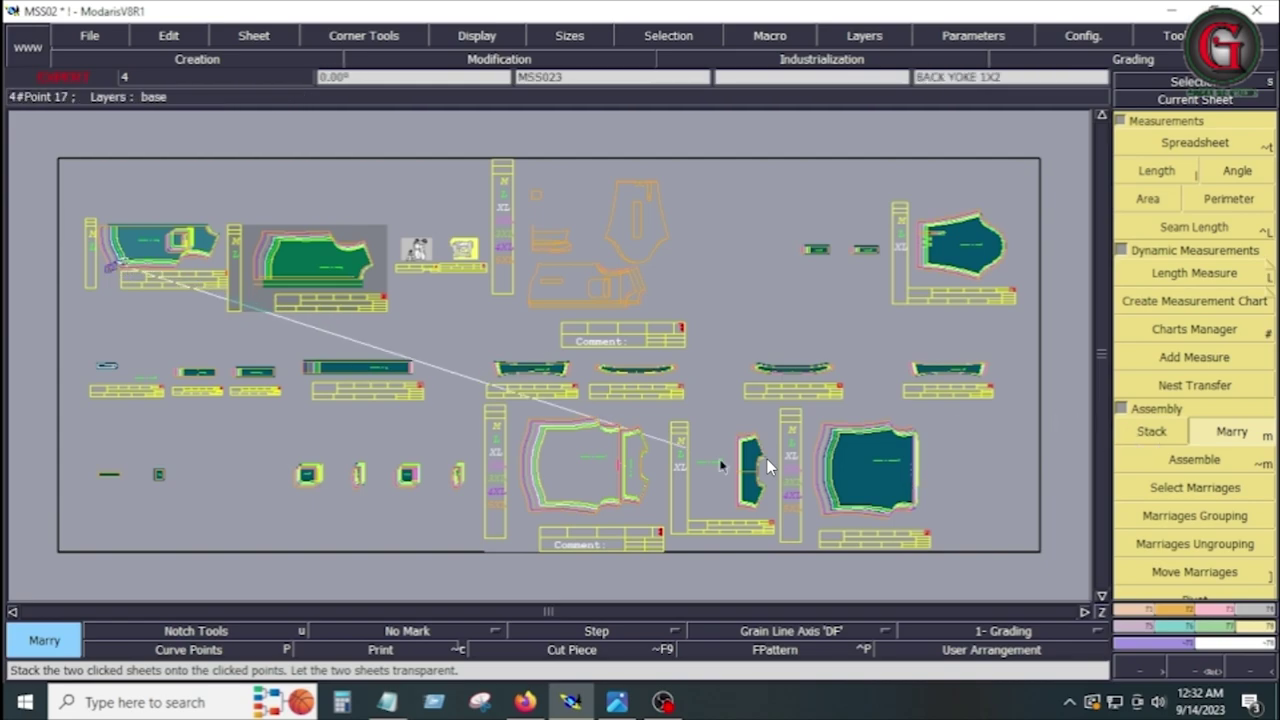
click(818, 513)
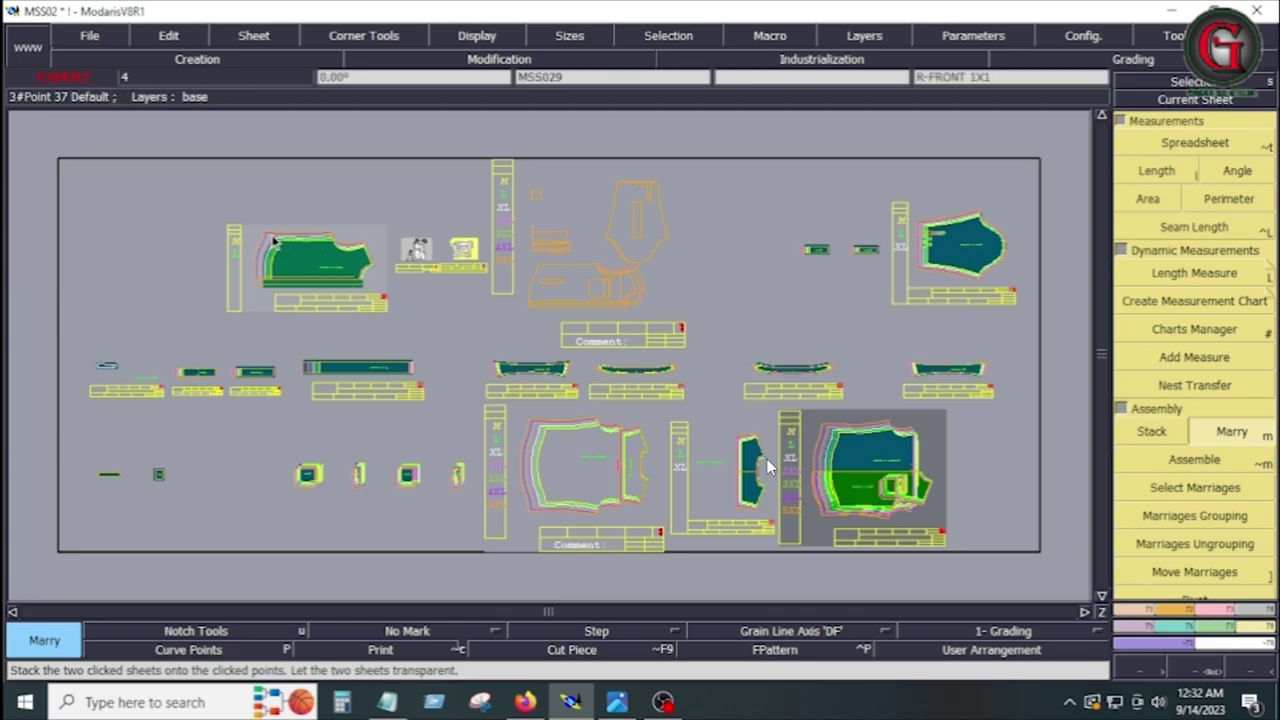
Marry the R-FRONT 1X1 piece and the small piece onto the BACK 1X1 piece
click(263, 232)
click(770, 460)
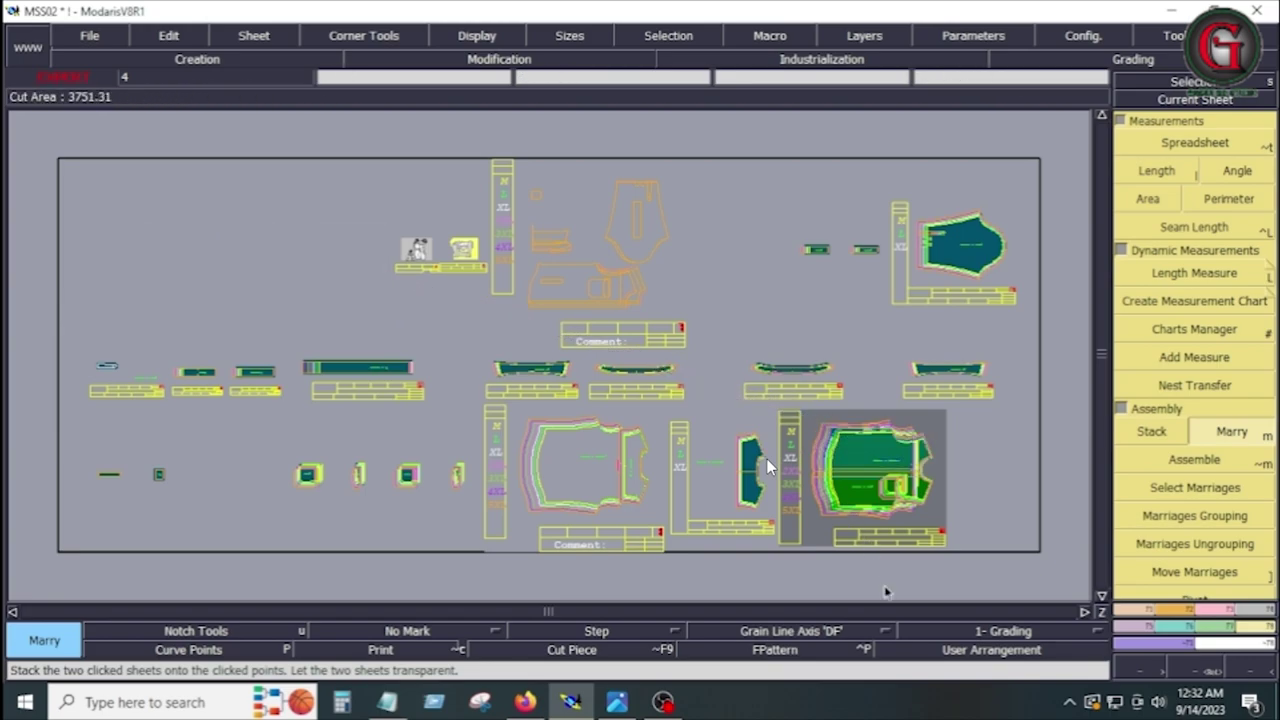
click(768, 465)
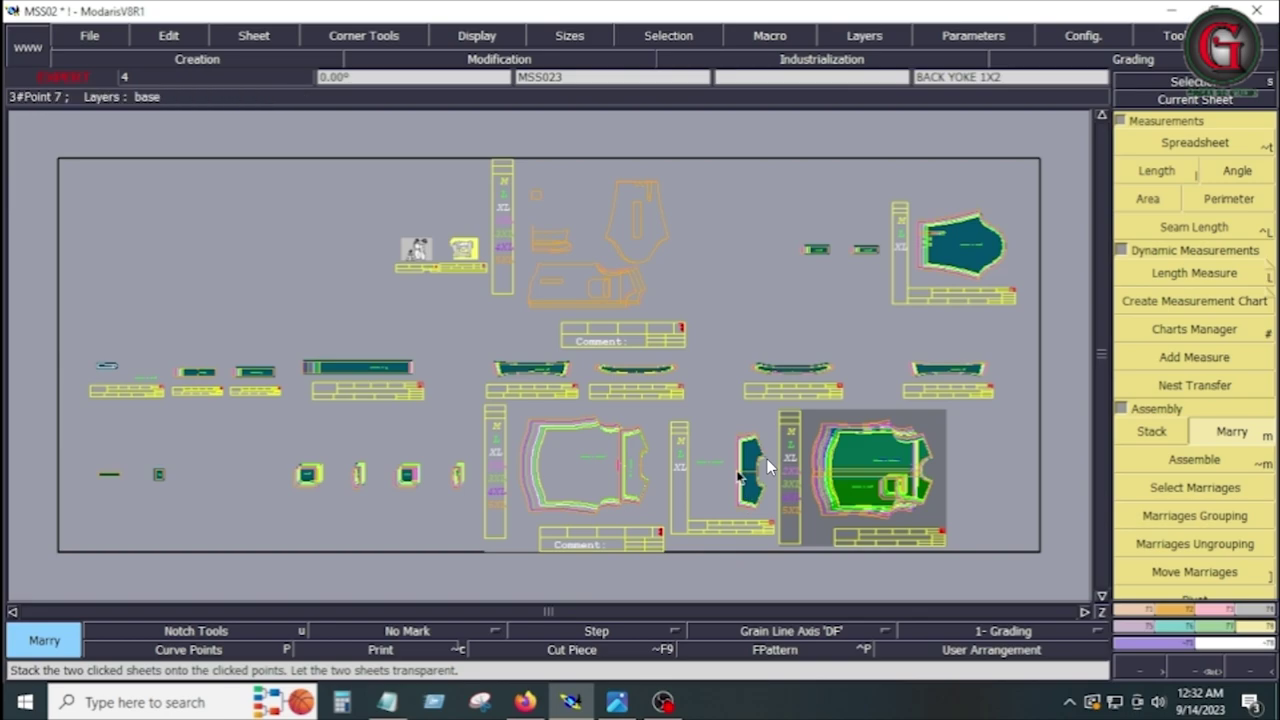
click(900, 467)
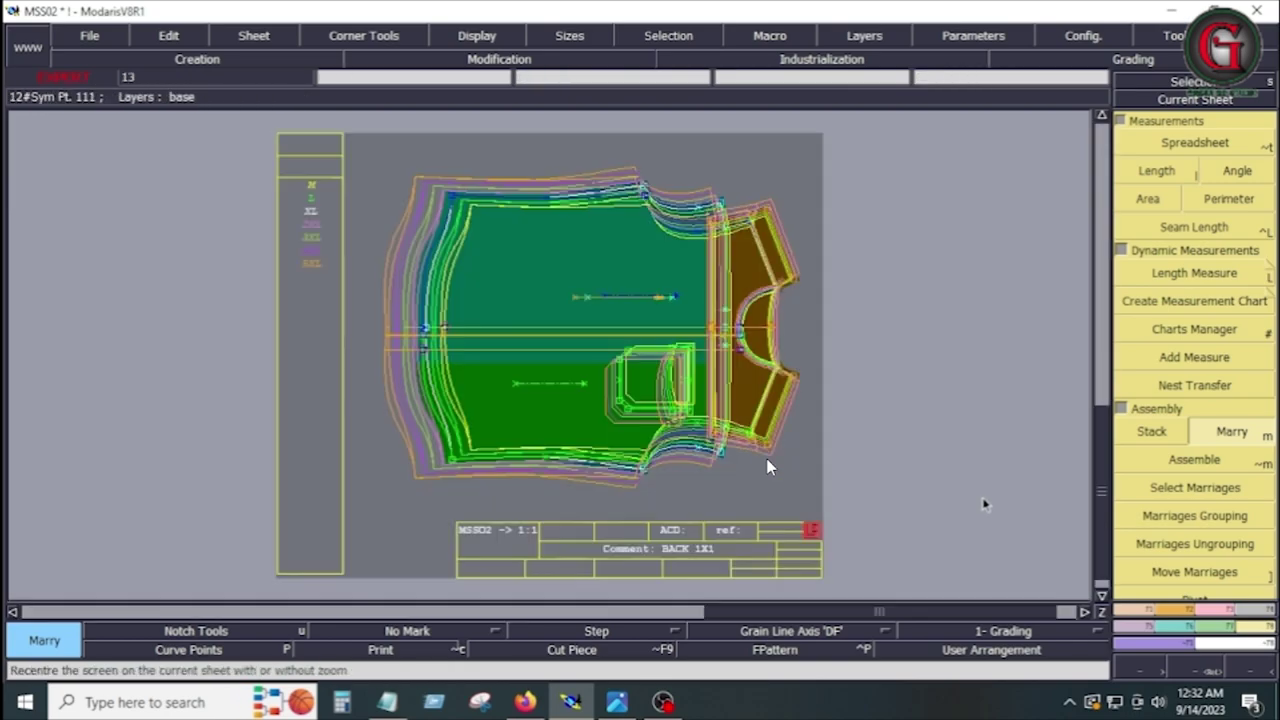
Centre and enlarge the married back piece, hiding the other sizes' graded outlines
key(space)
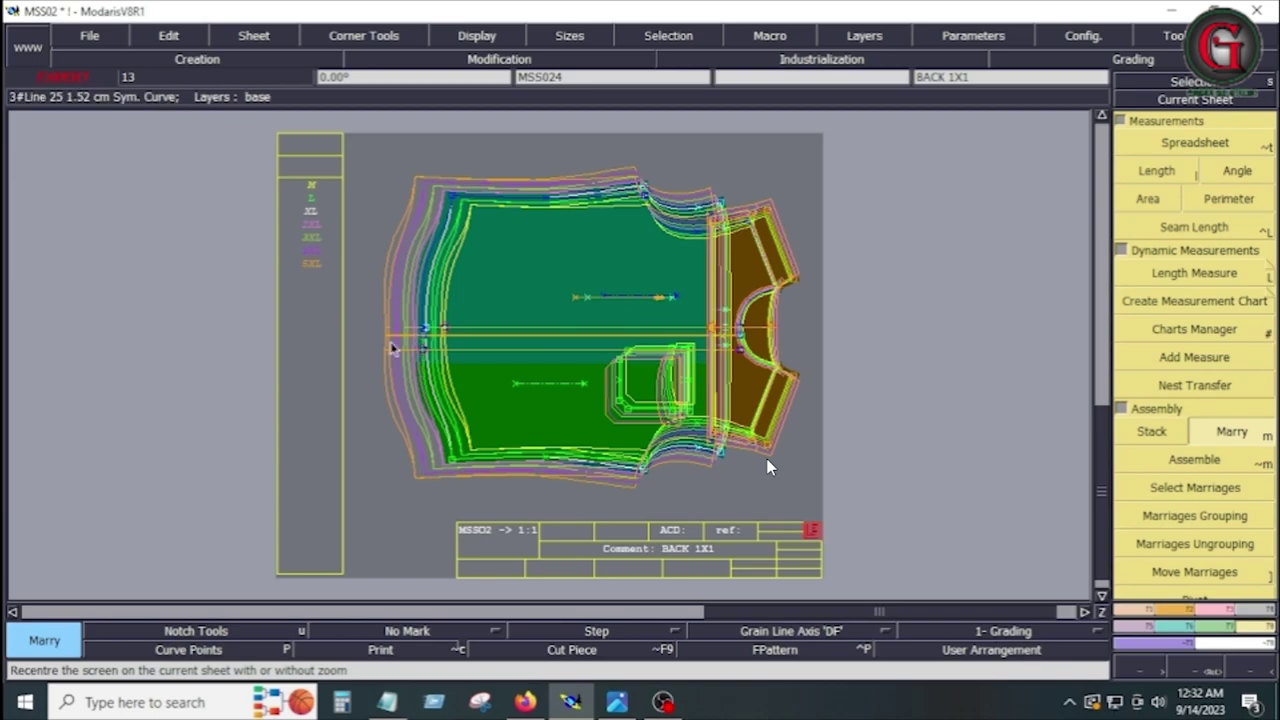
key(z)
drag(357, 171, 517, 505)
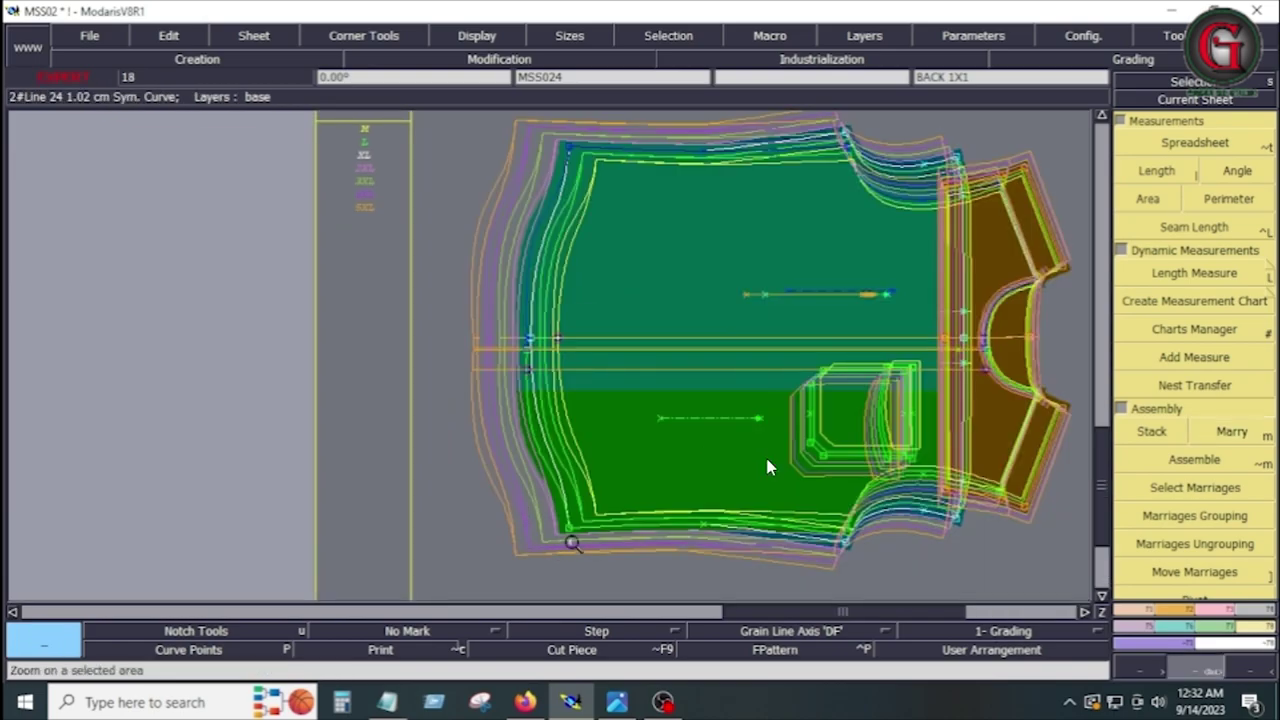
key(space)
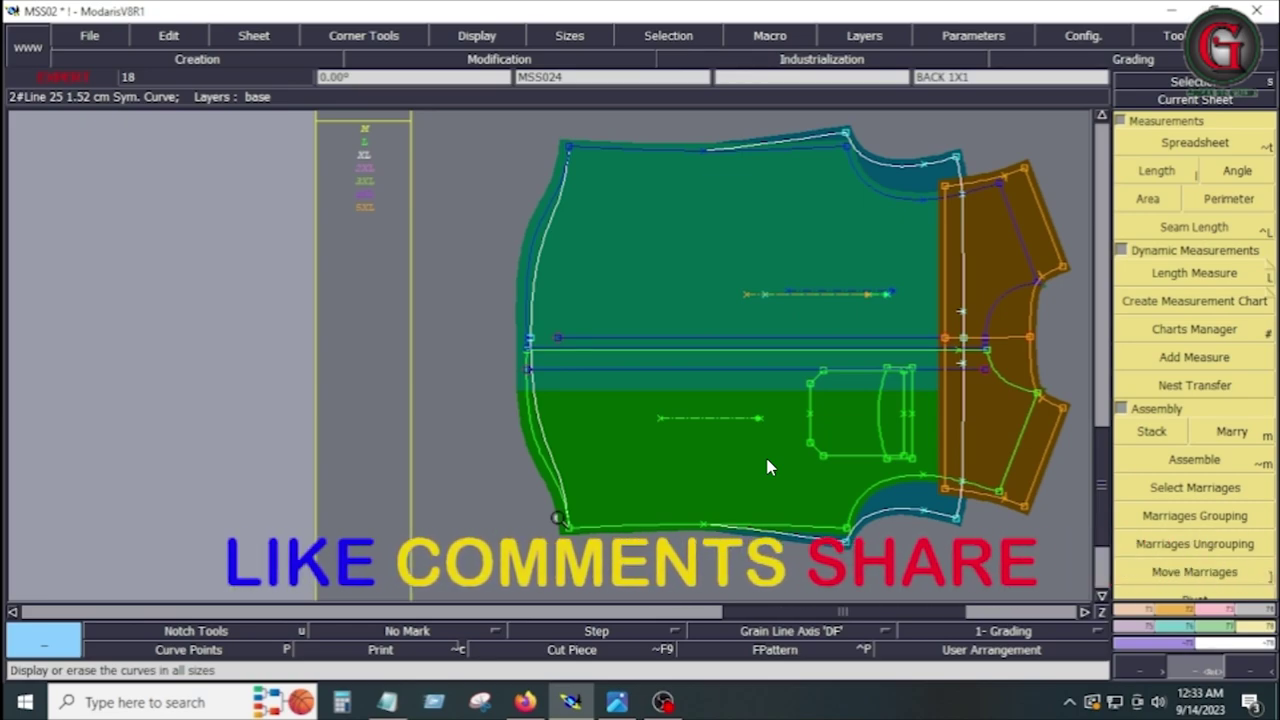
Save the model past the warning, then reopen MSS02 from the file list
key(ctrl+s)
click(516, 458)
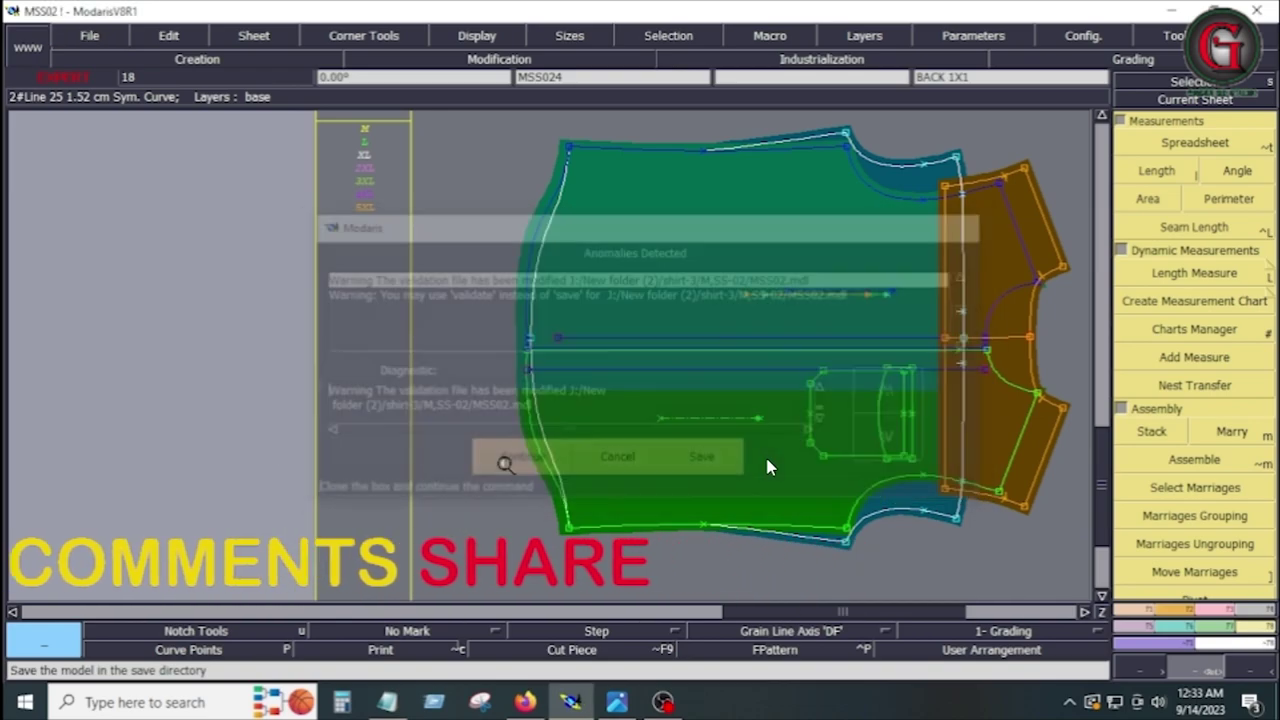
key(ctrl+o)
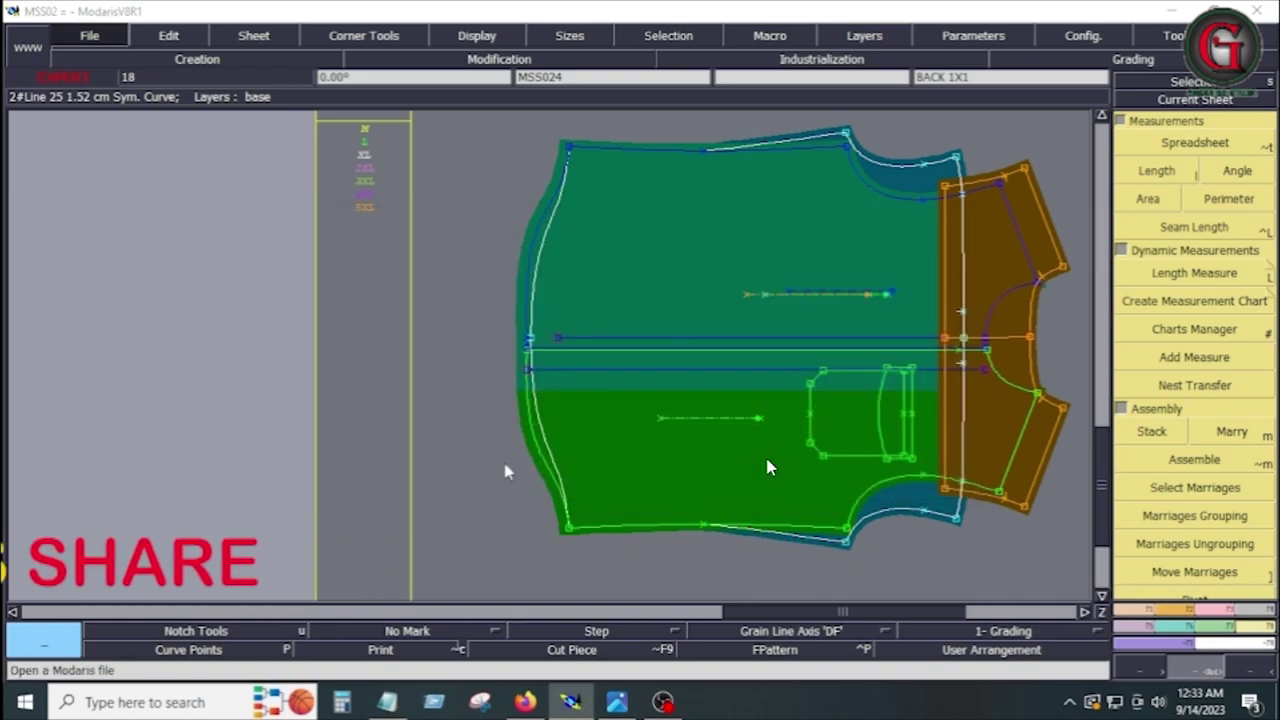
double_click(205, 217)
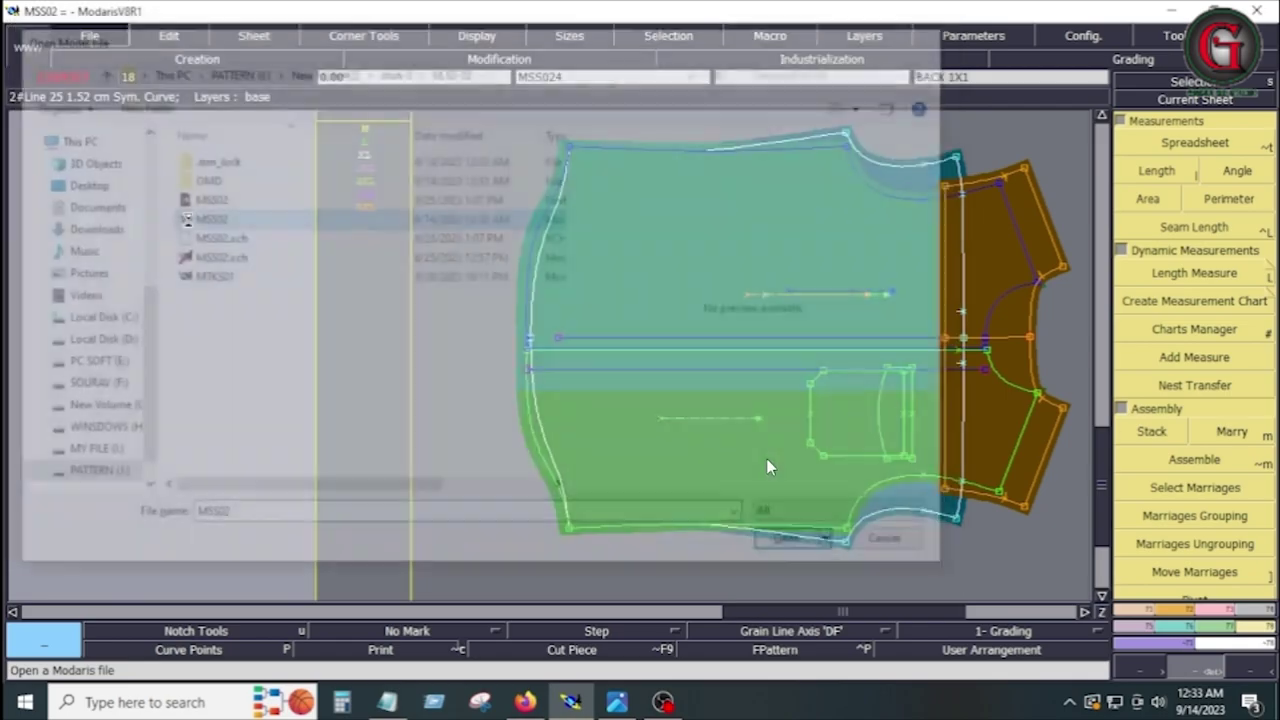